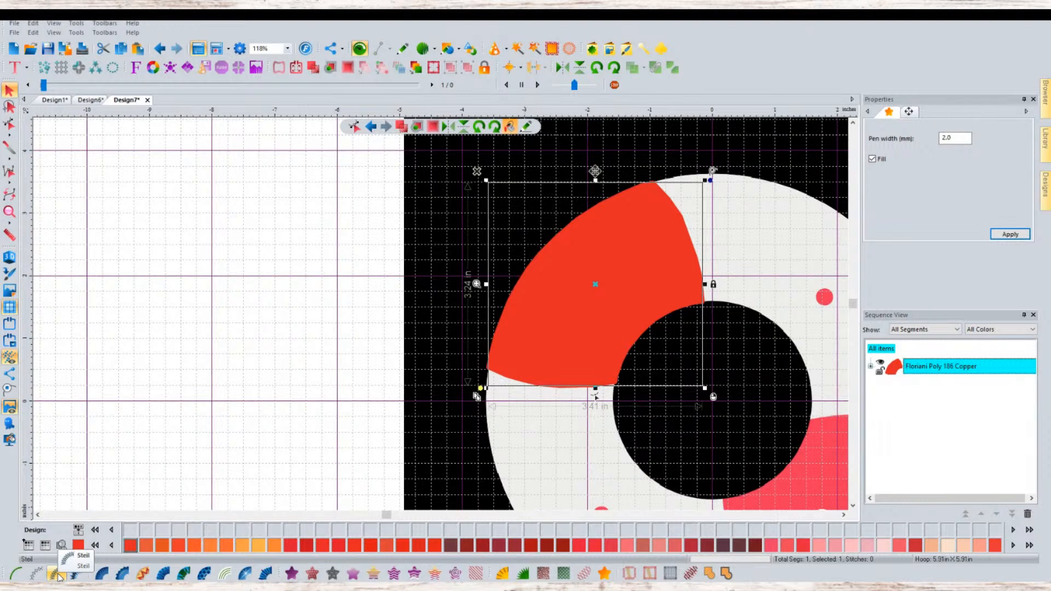
- Try converting the red segment into a motif stitch with a different motif, and undo it
click(58, 574)
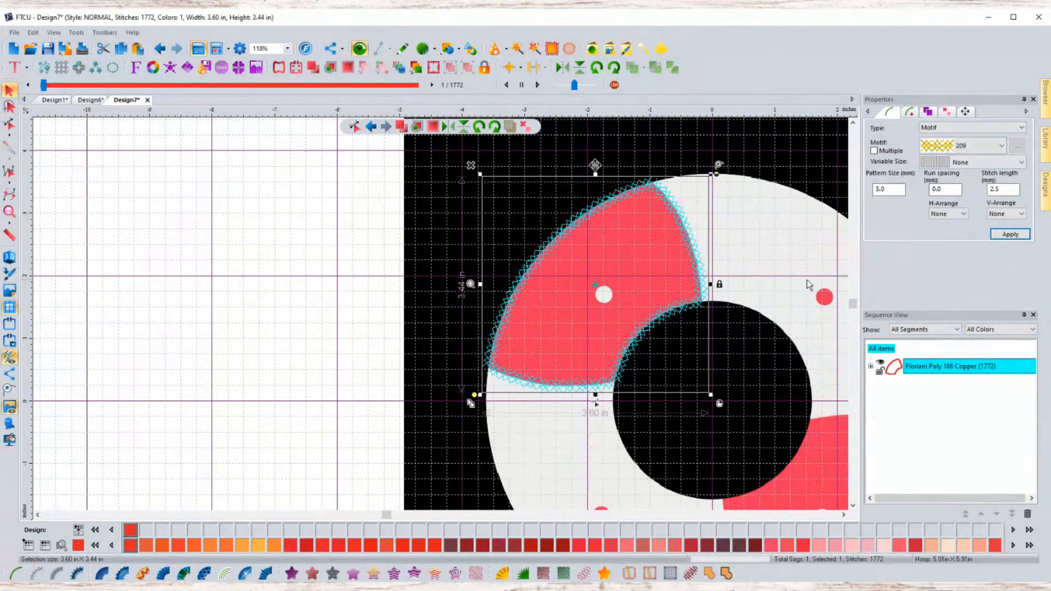
click(959, 148)
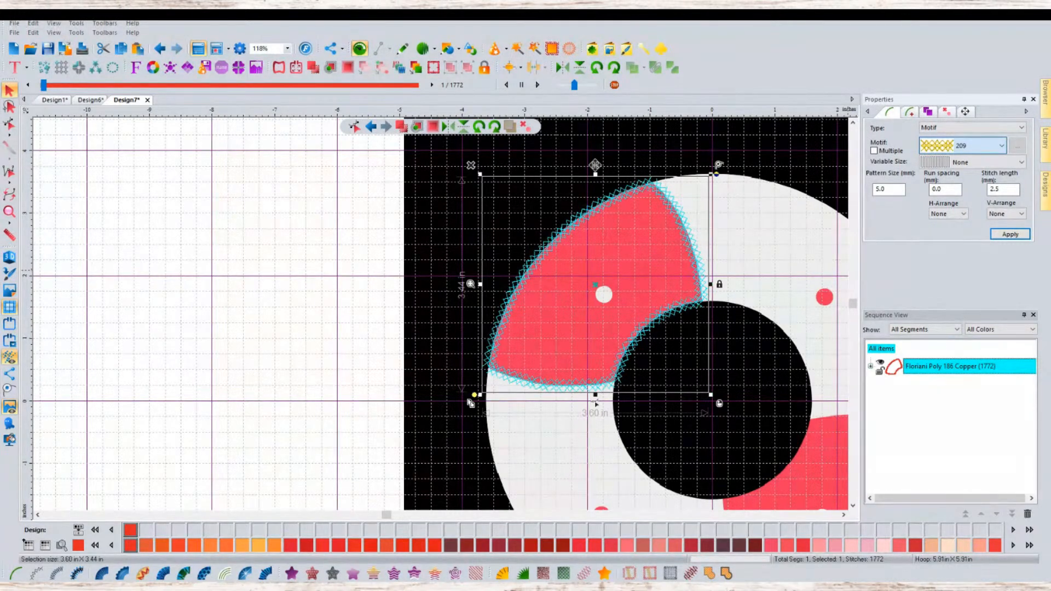
click(941, 147)
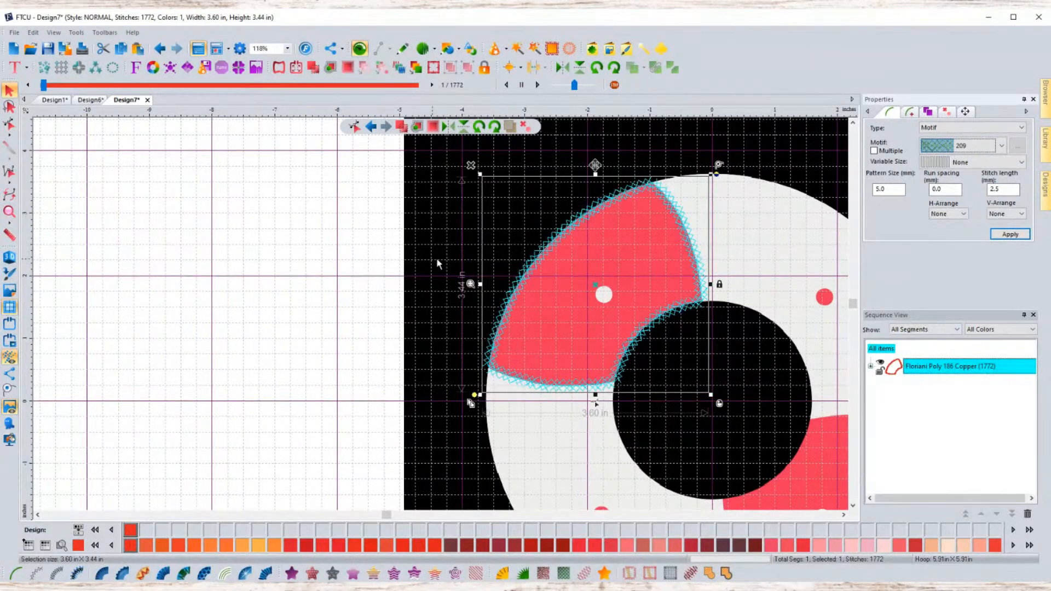
click(422, 260)
click(546, 265)
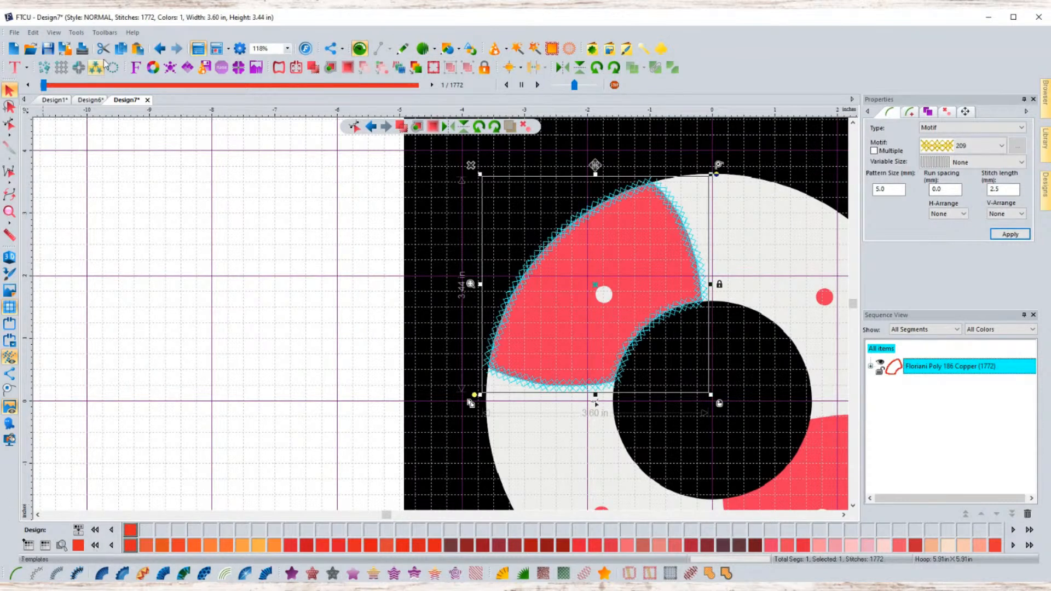
click(161, 49)
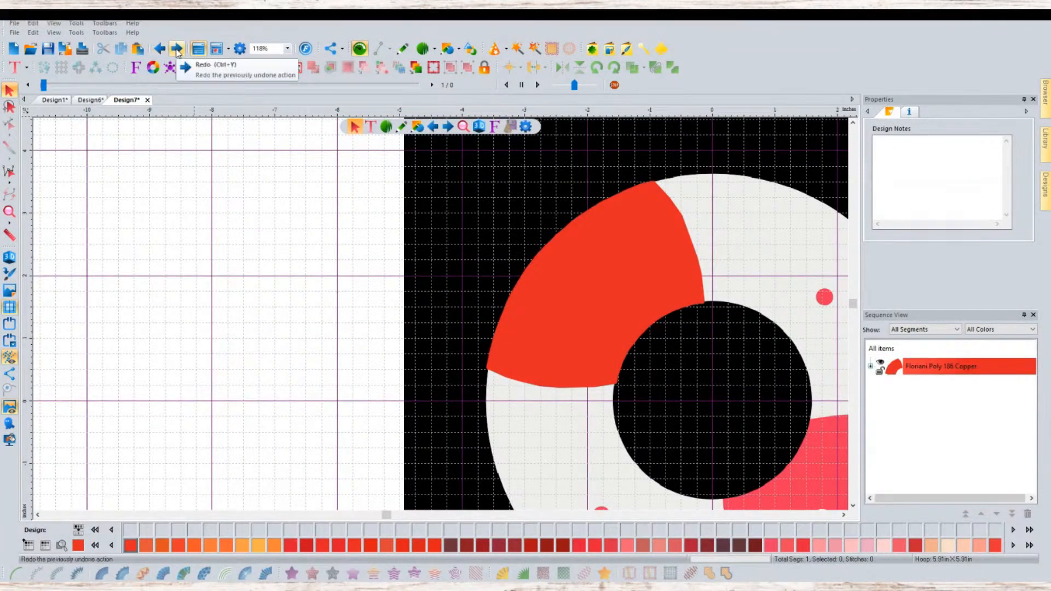
- Try a stipple stitch fill on the red segment, and undo it
click(644, 280)
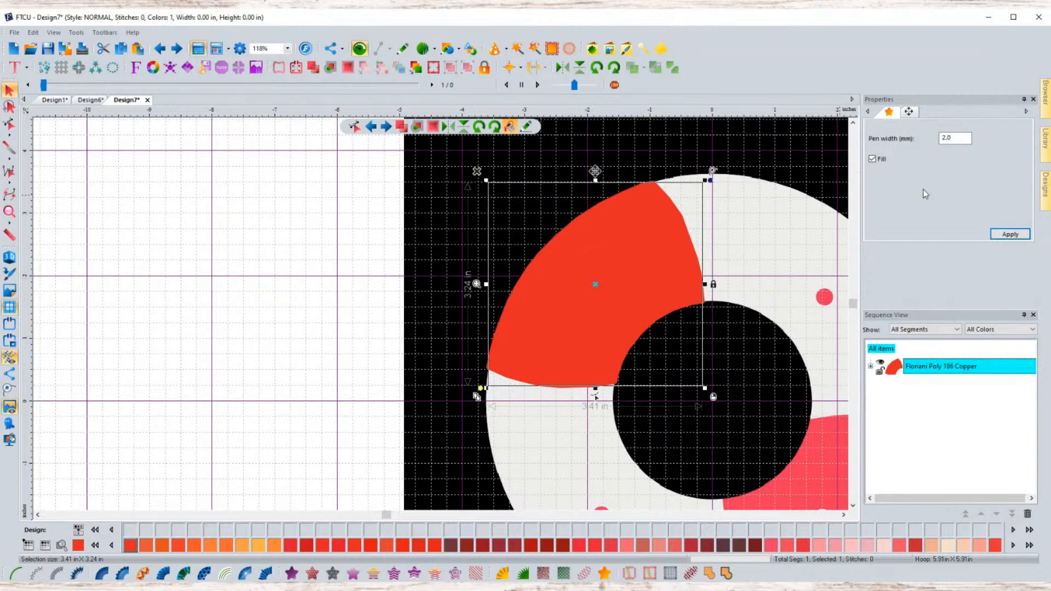
click(1022, 238)
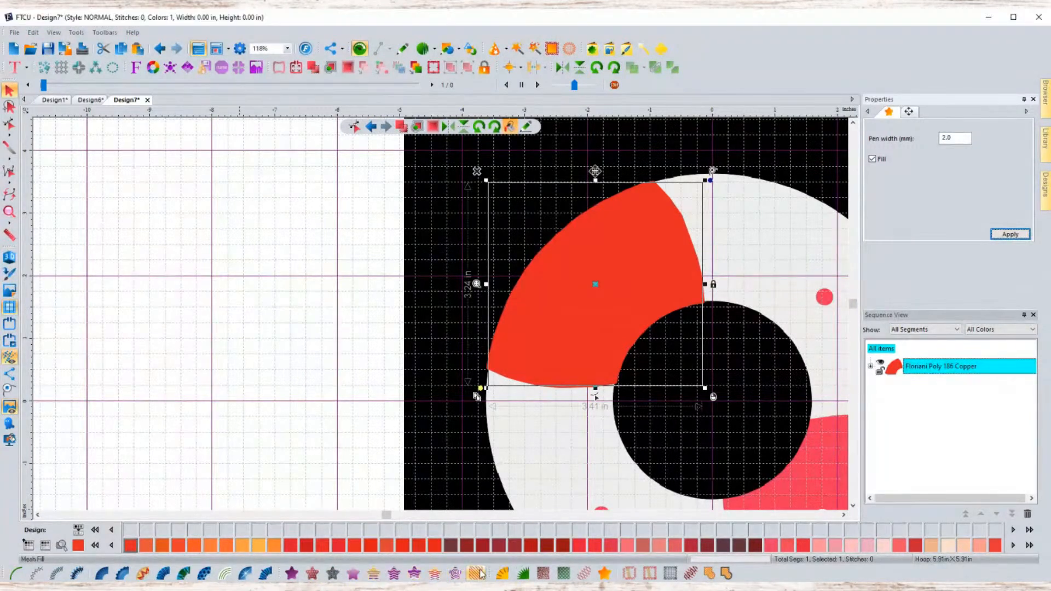
click(543, 573)
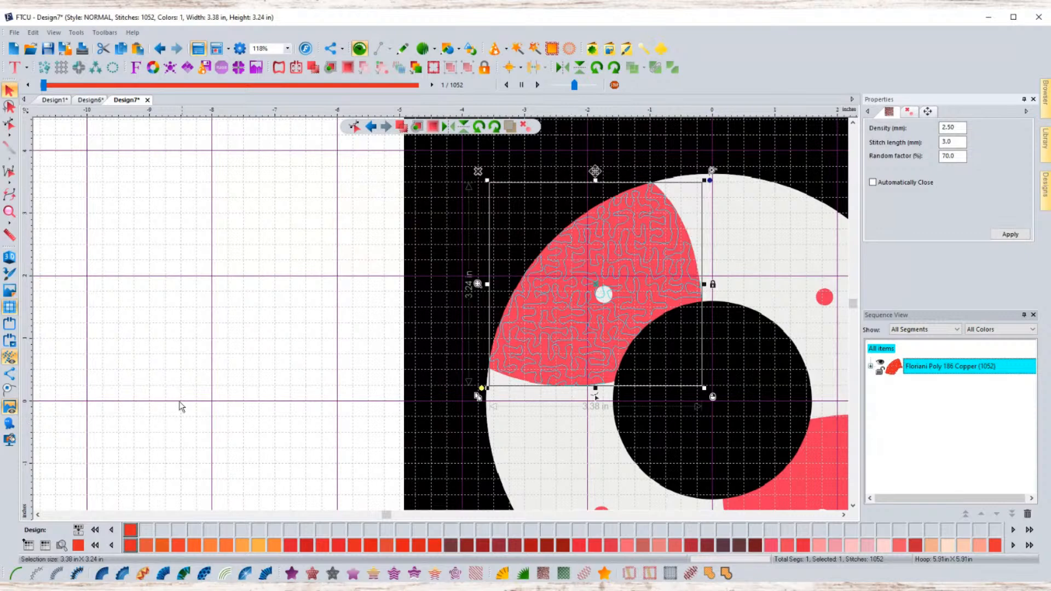
click(159, 47)
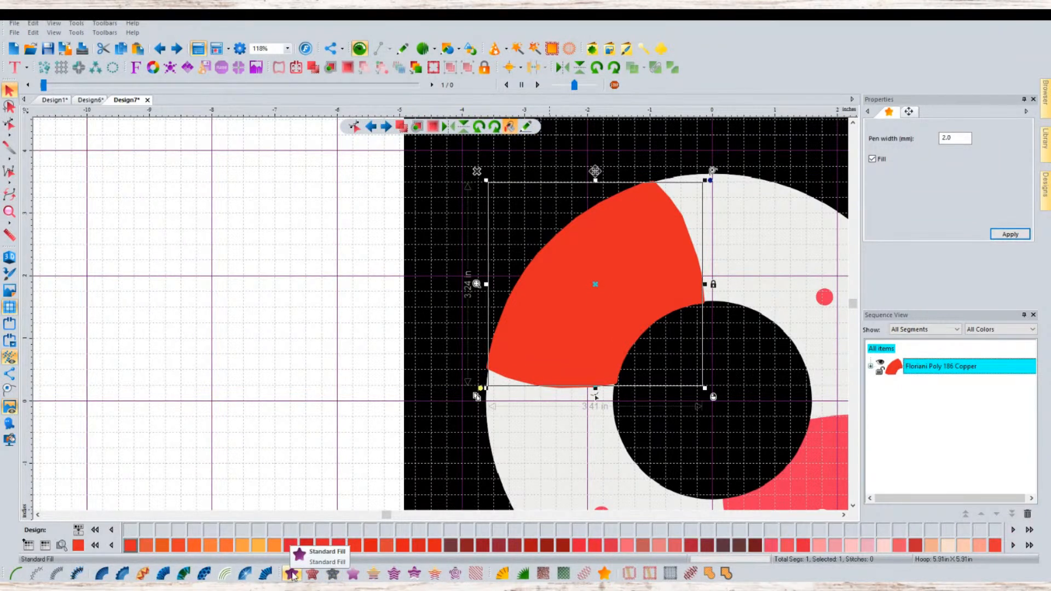
- Apply a Standard Fill to the red segment and inspect its stitches up close
click(291, 573)
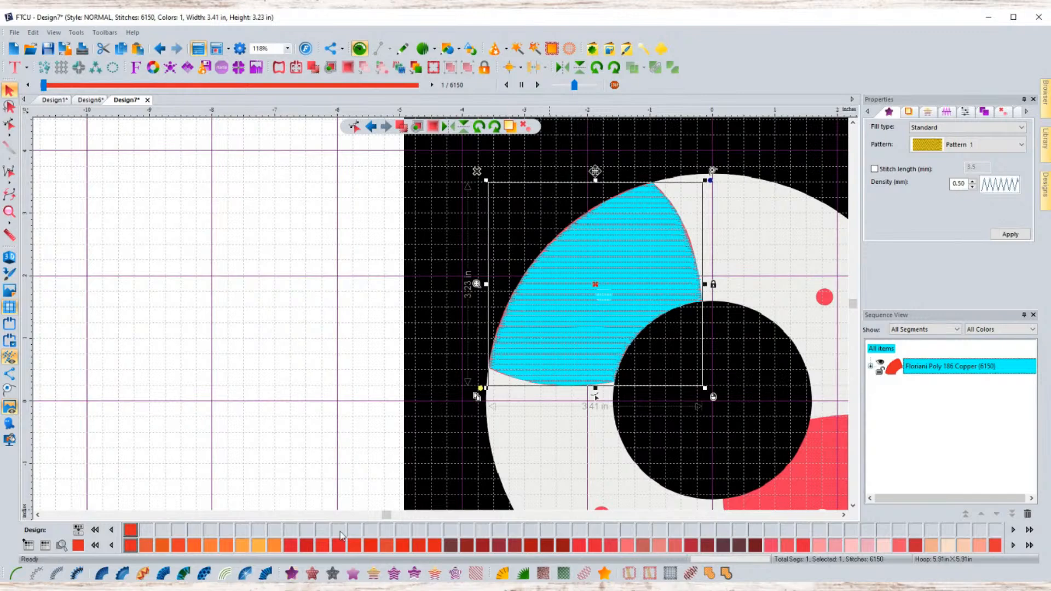
scroll(627, 342, up, 3)
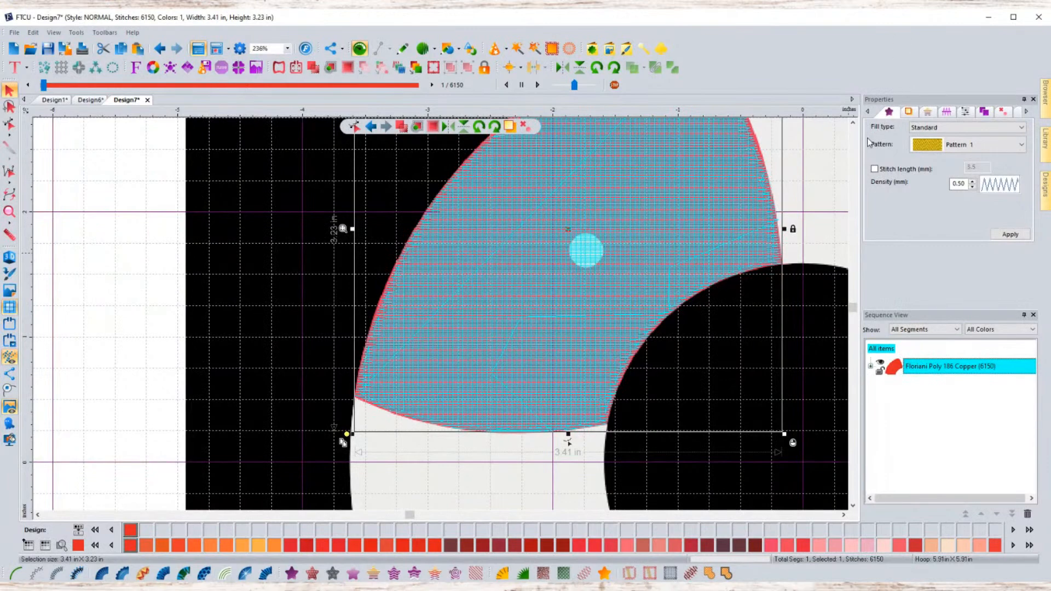
click(853, 122)
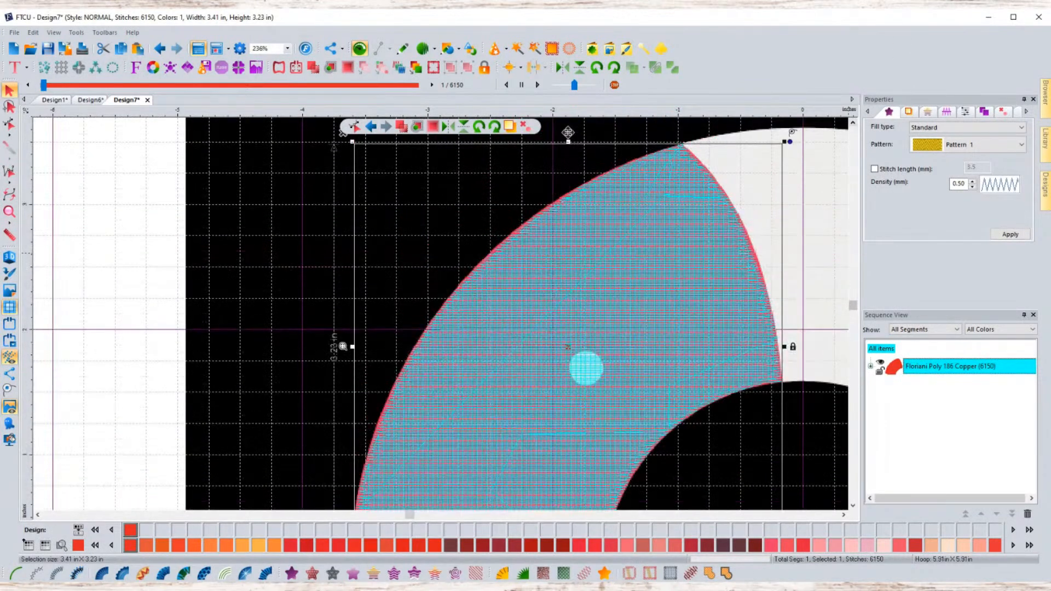
click(853, 506)
scroll(850, 492, down, 1)
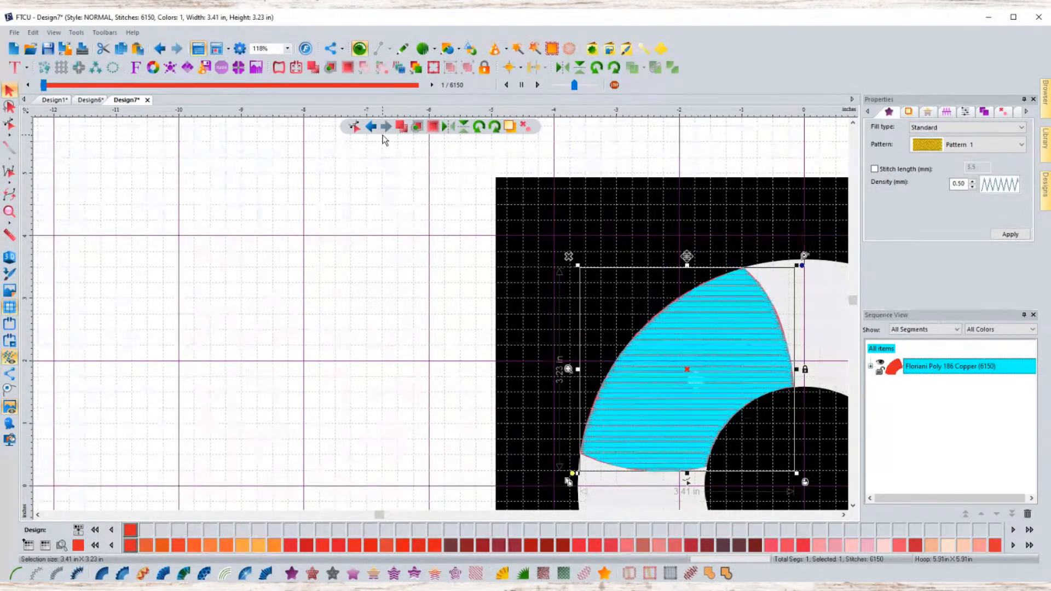
click(843, 515)
click(843, 515)
click(843, 515)
click(852, 506)
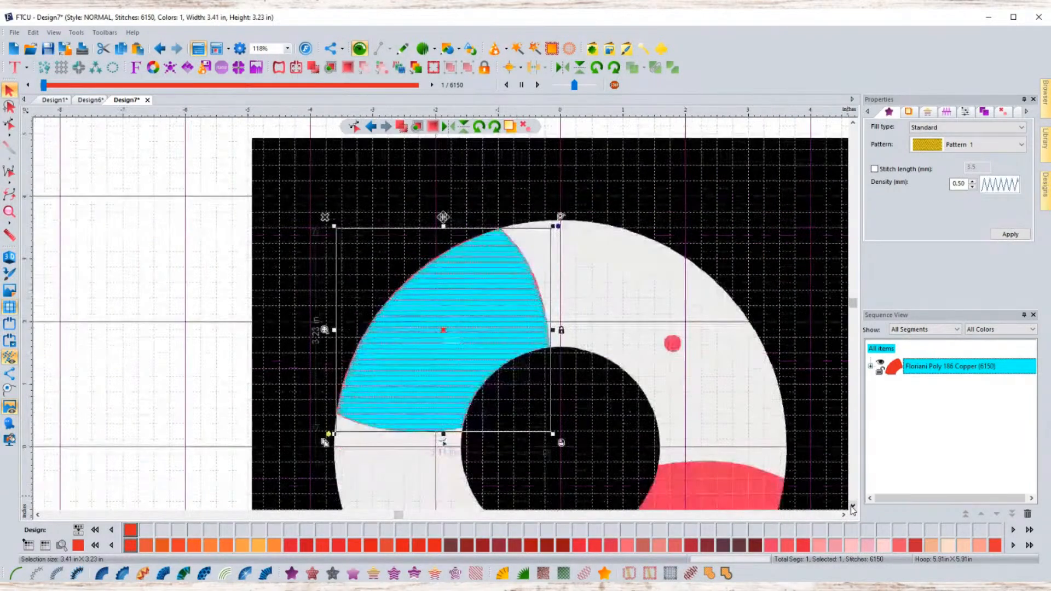
click(853, 506)
- Turn on the 3D stitch view and zoom in on the filled red segment
click(715, 157)
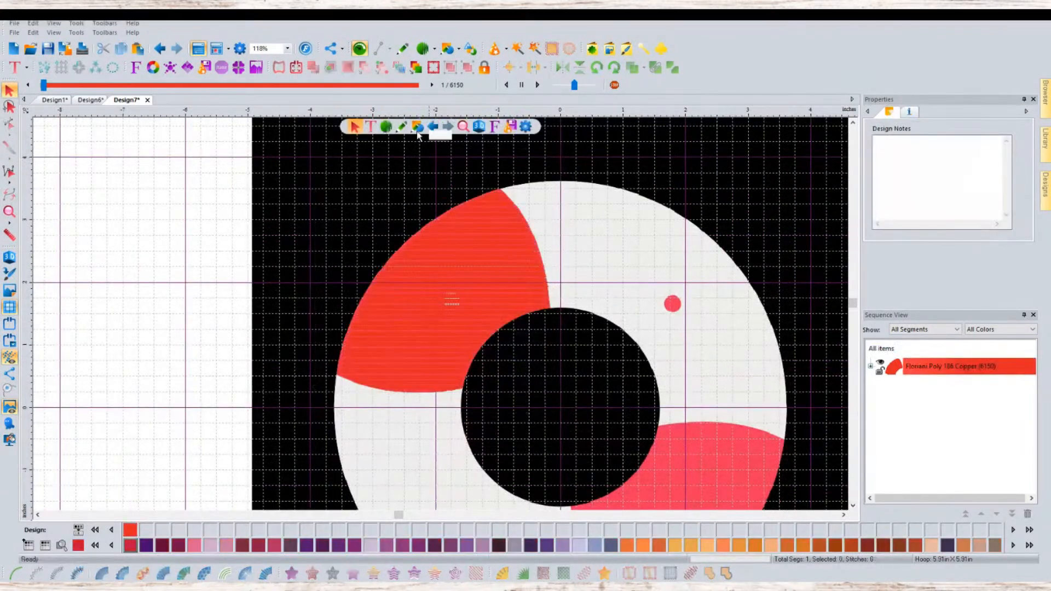
click(478, 128)
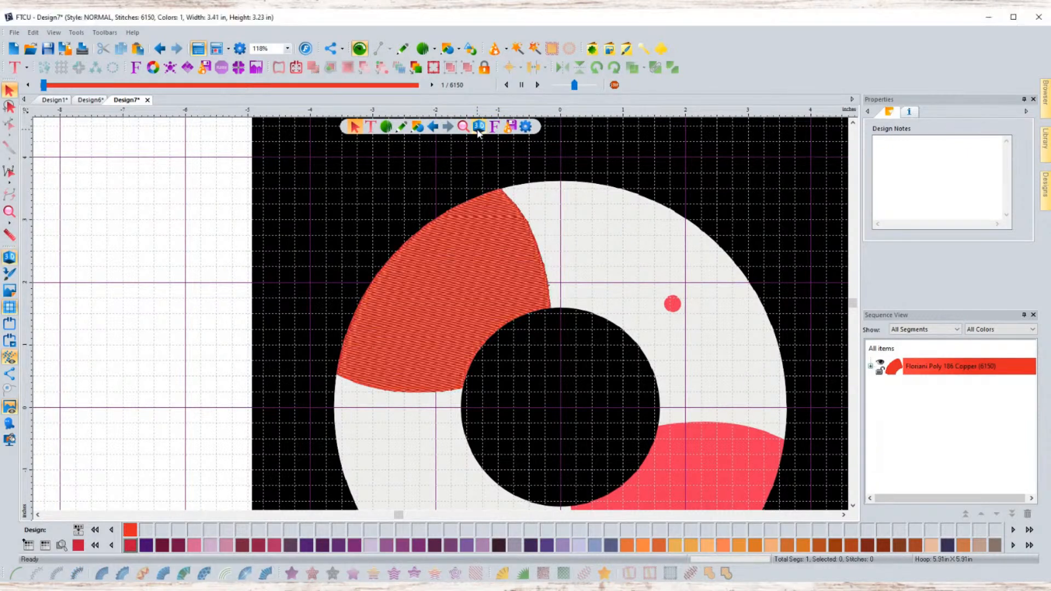
scroll(439, 273, up, 1)
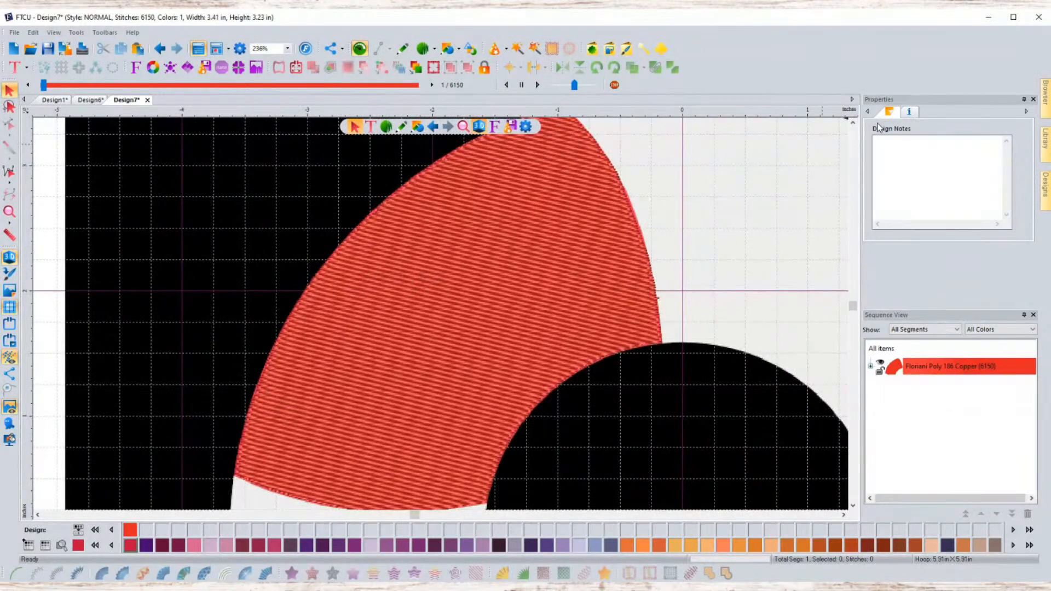
scroll(564, 149, up, 1)
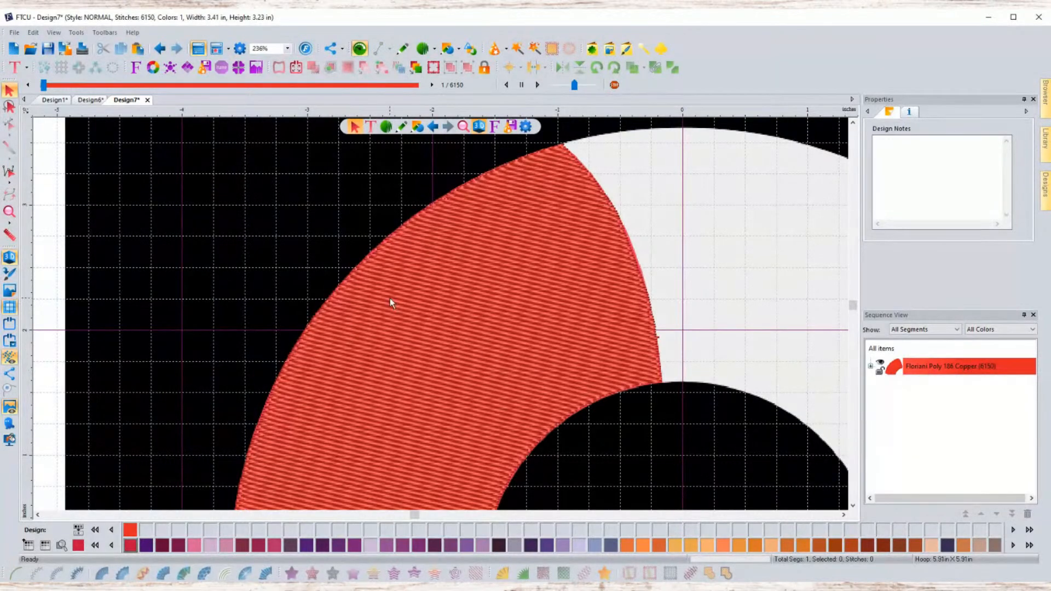
- Step through the segment's stitch sequence with the stitch slider and review the whole design
click(429, 317)
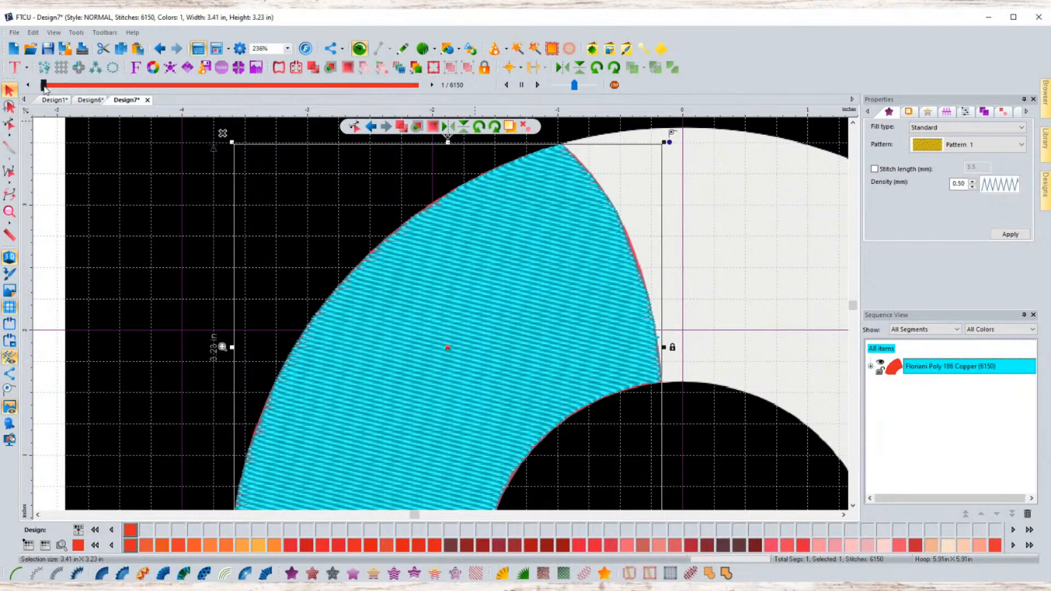
drag(44, 87, 458, 96)
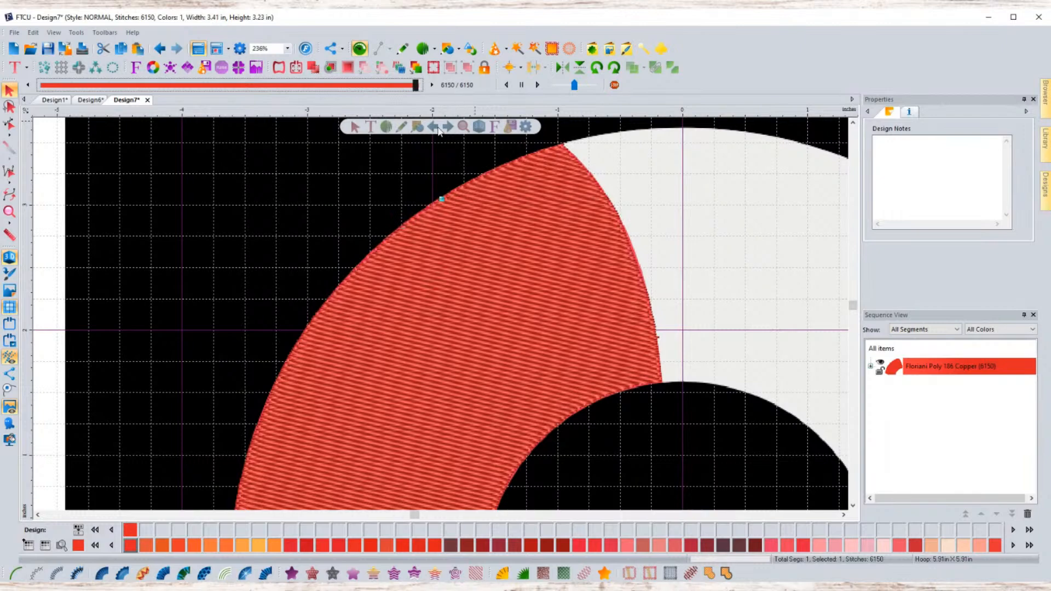
click(853, 505)
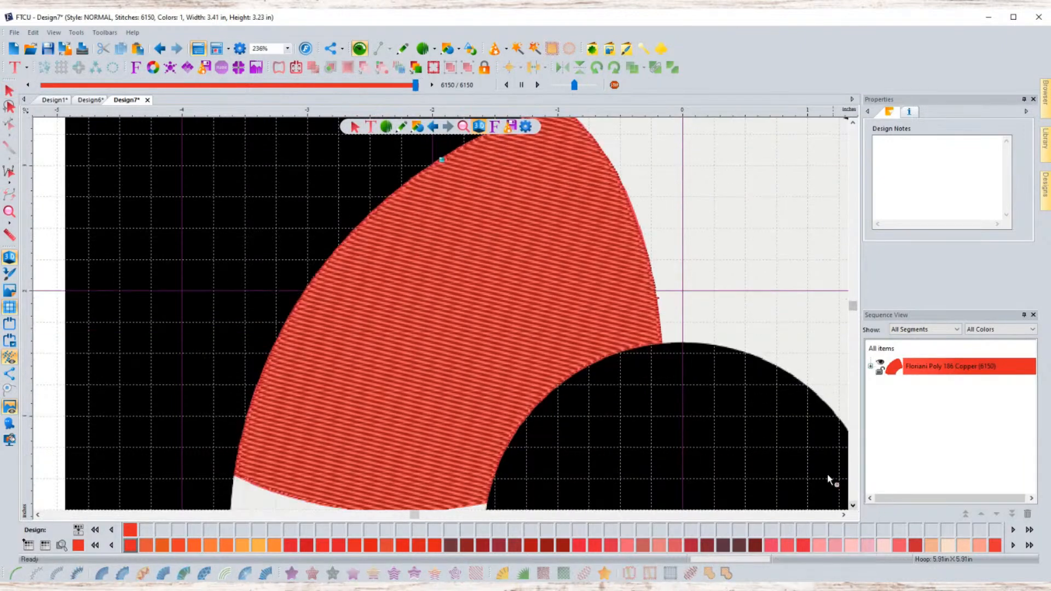
scroll(705, 349, down, 2)
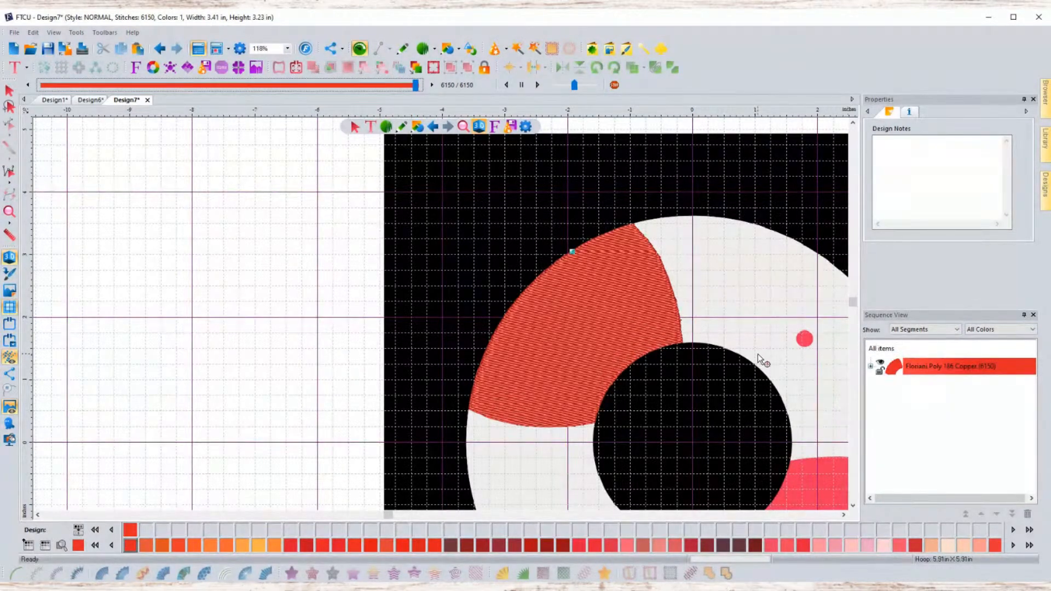
click(844, 515)
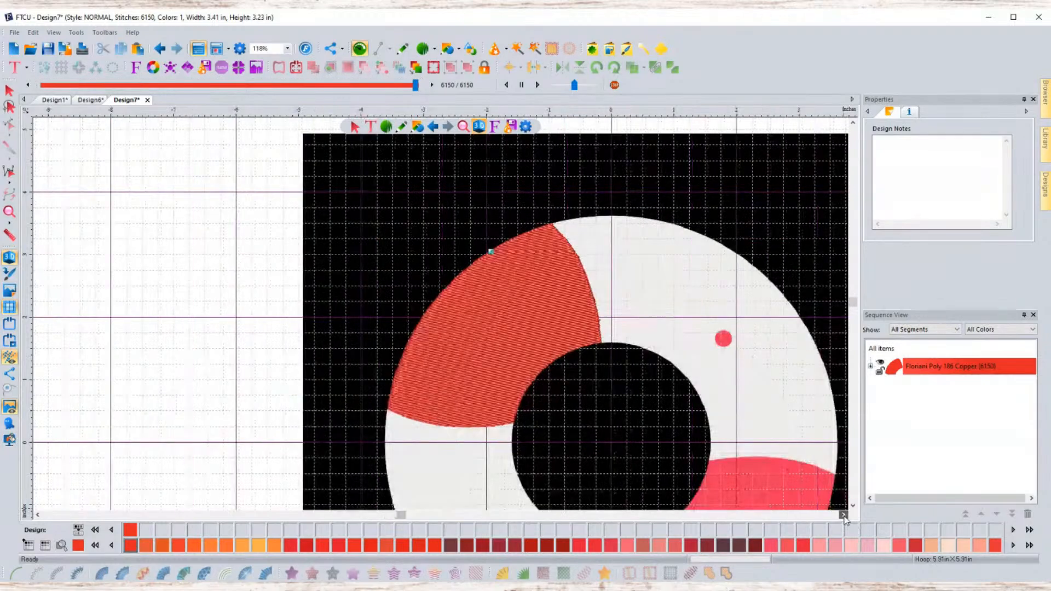
click(844, 515)
click(852, 506)
click(852, 506)
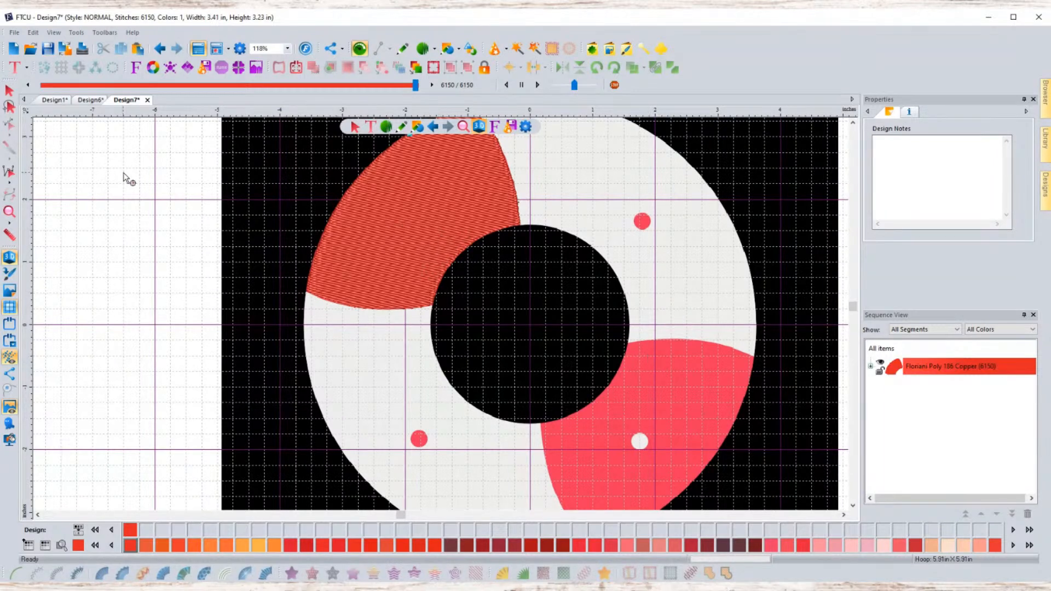
click(93, 88)
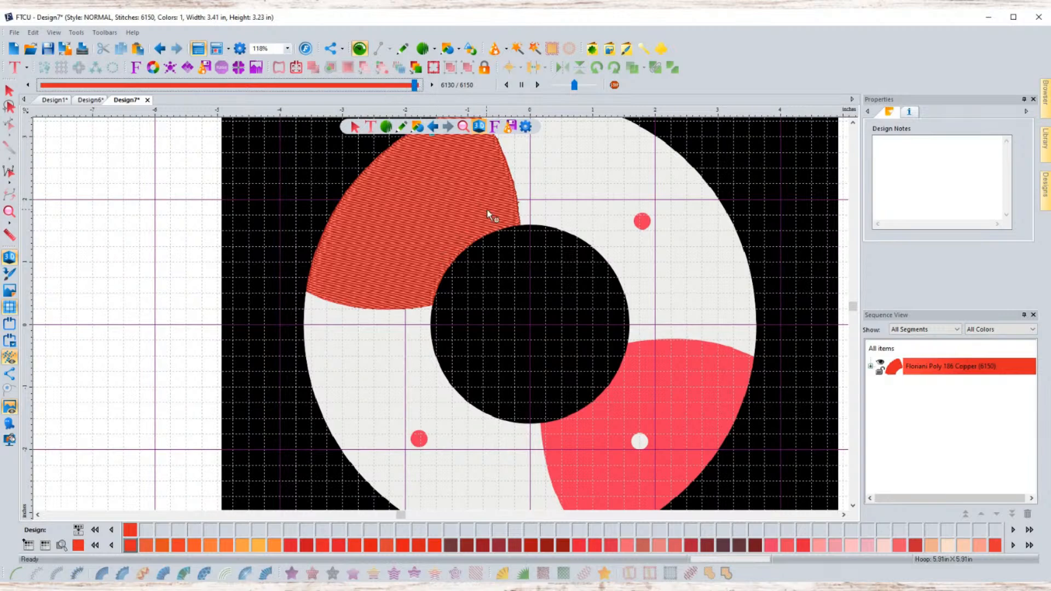
click(425, 174)
scroll(301, 193, down, 1)
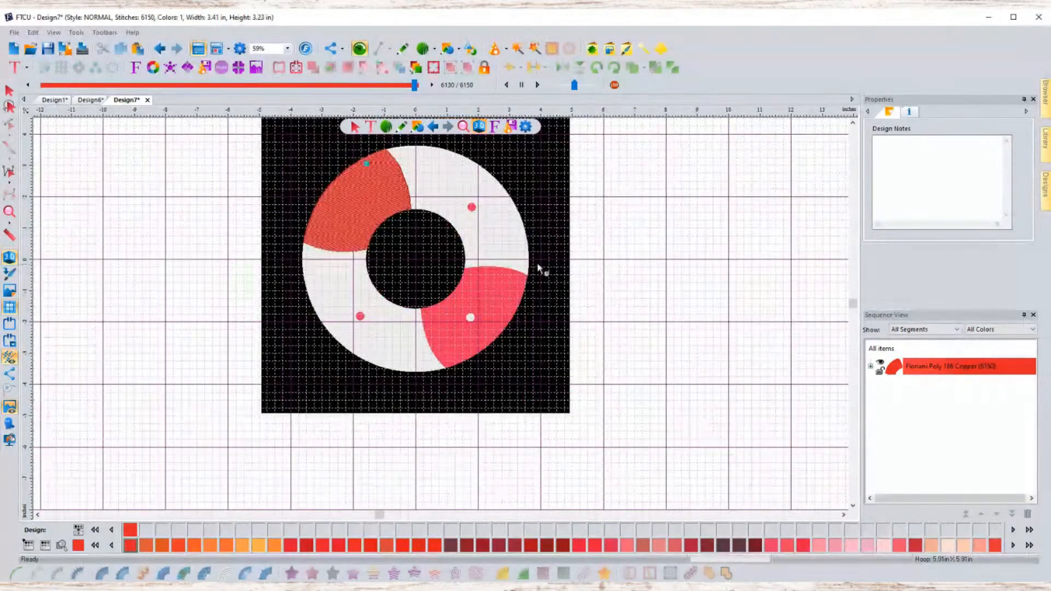
- Copy the filled red segment and paste a duplicate of it into the design
click(9, 90)
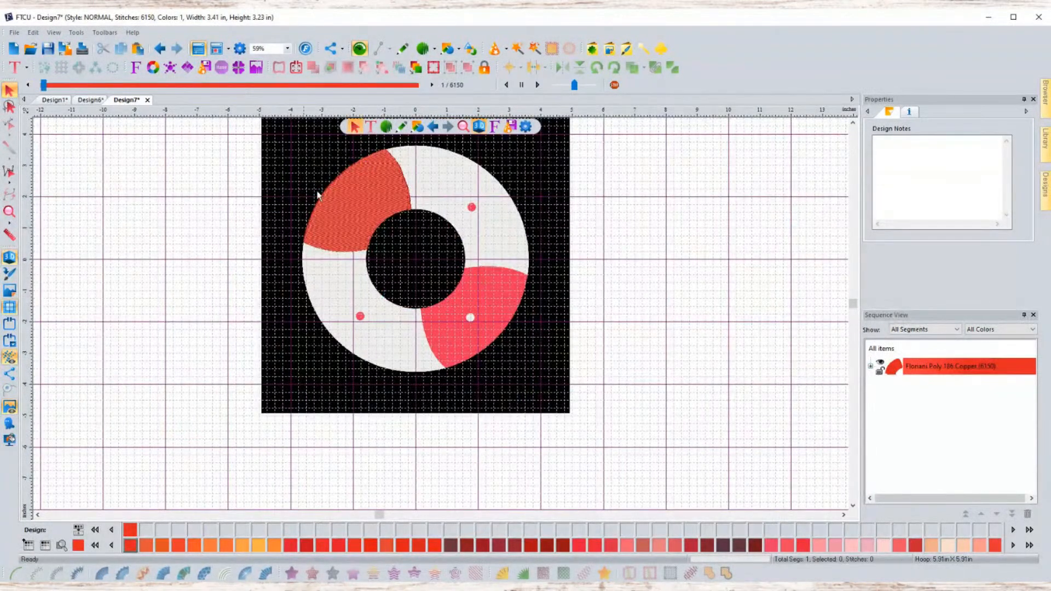
click(379, 202)
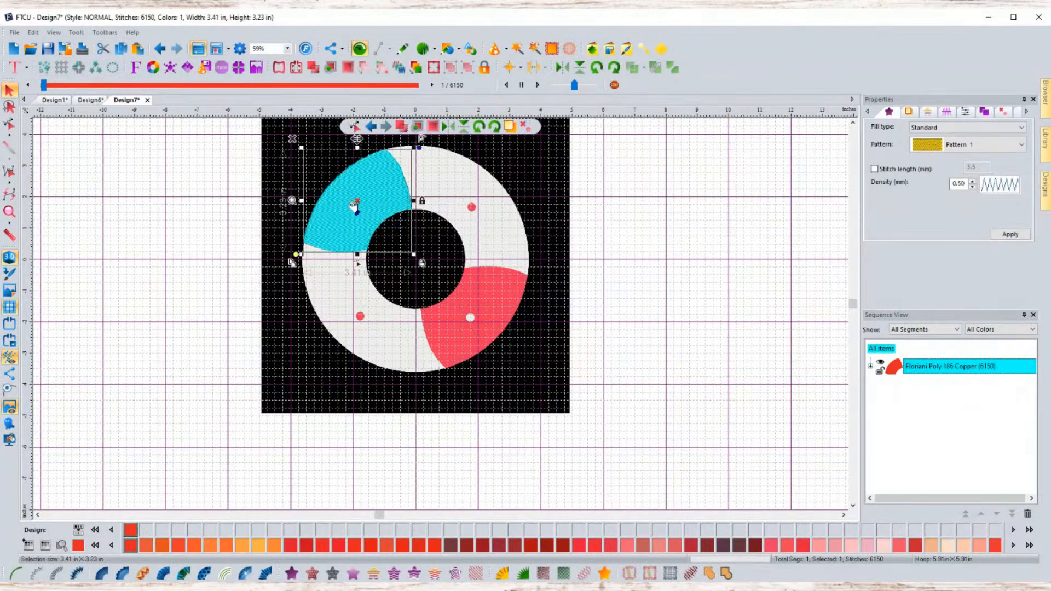
scroll(352, 234, up, 1)
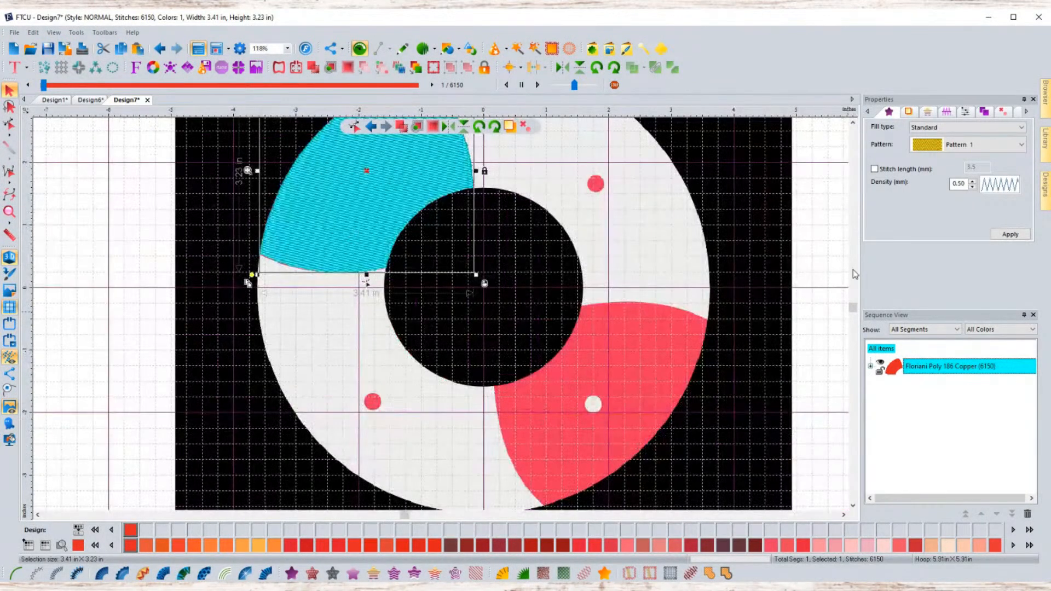
scroll(668, 419, down, 1)
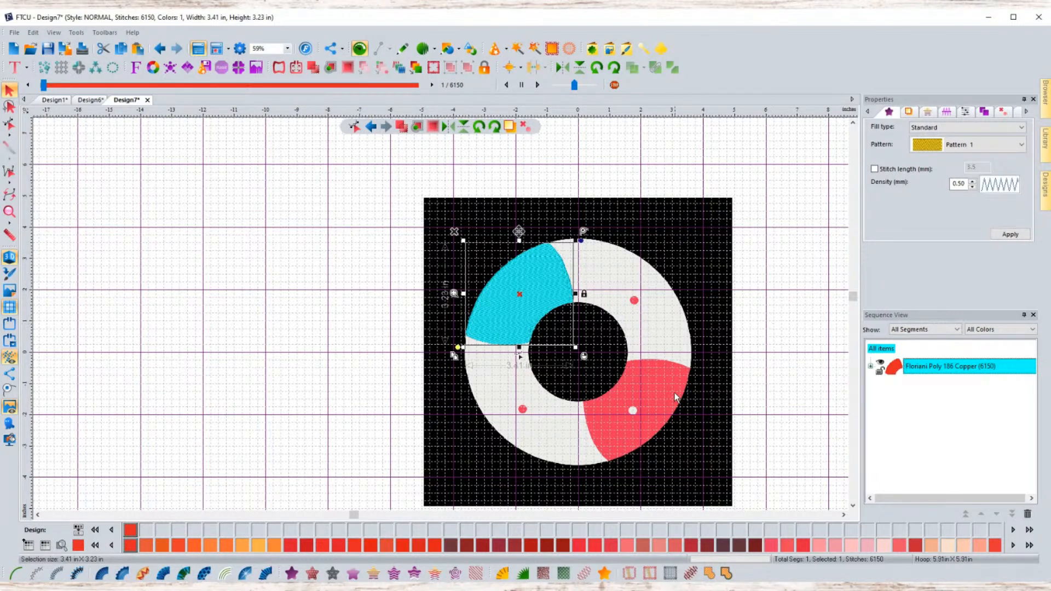
scroll(677, 397, up, 2)
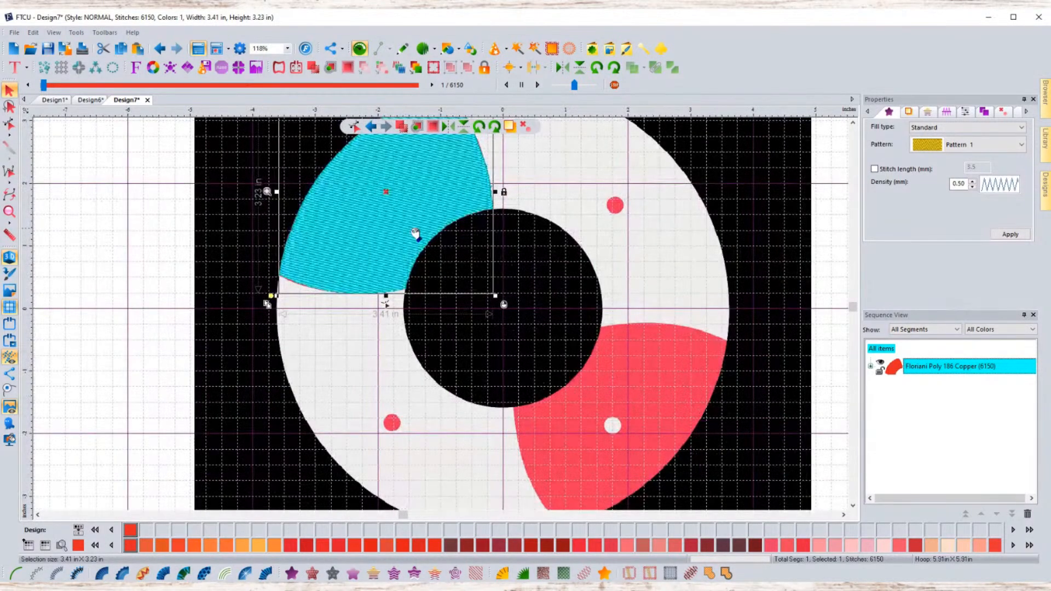
scroll(469, 258, down, 2)
right_click(469, 259)
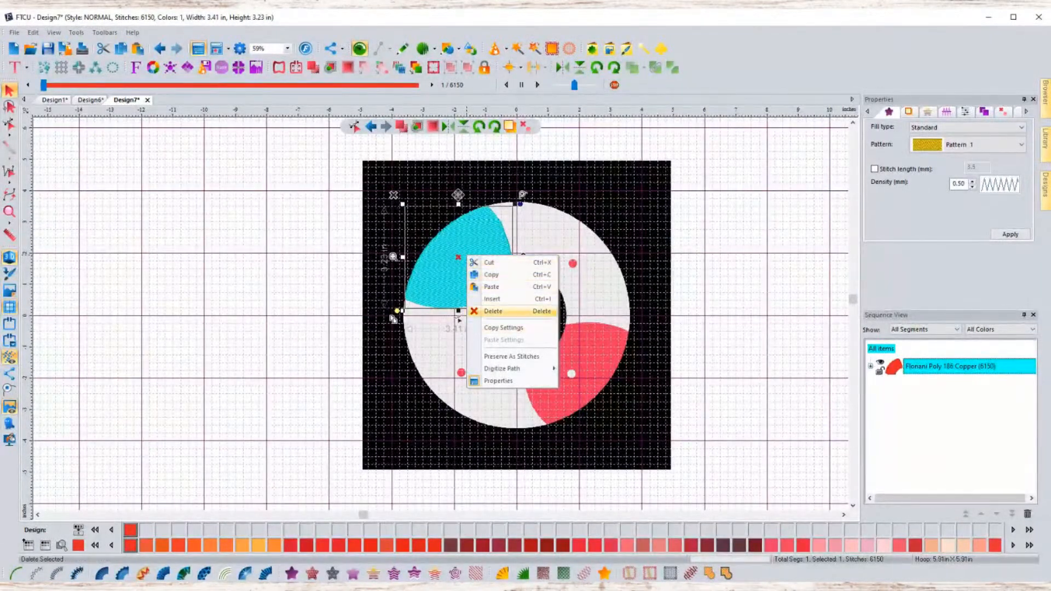
click(514, 274)
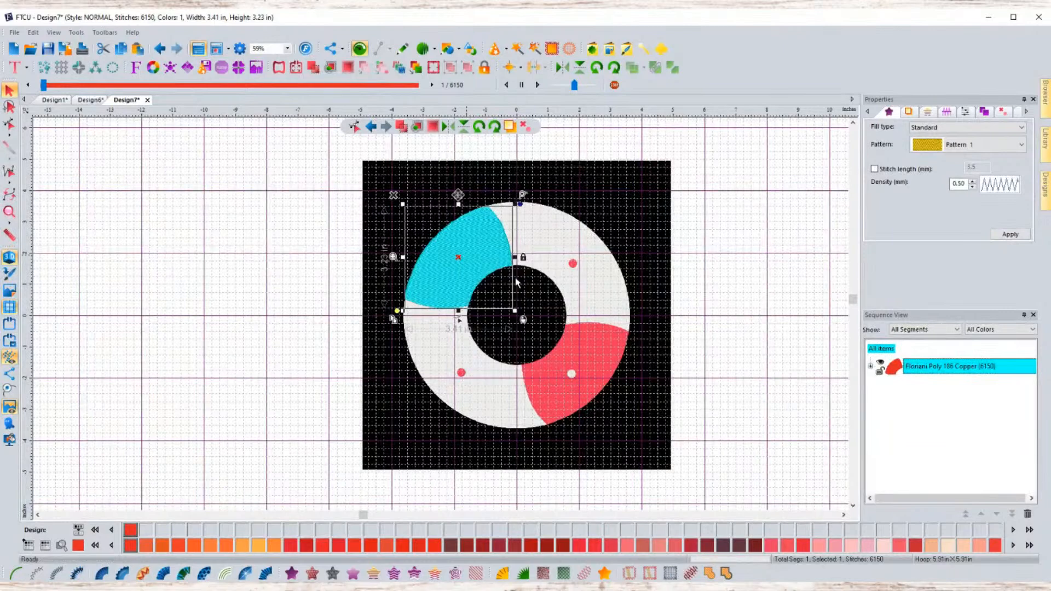
right_click(492, 272)
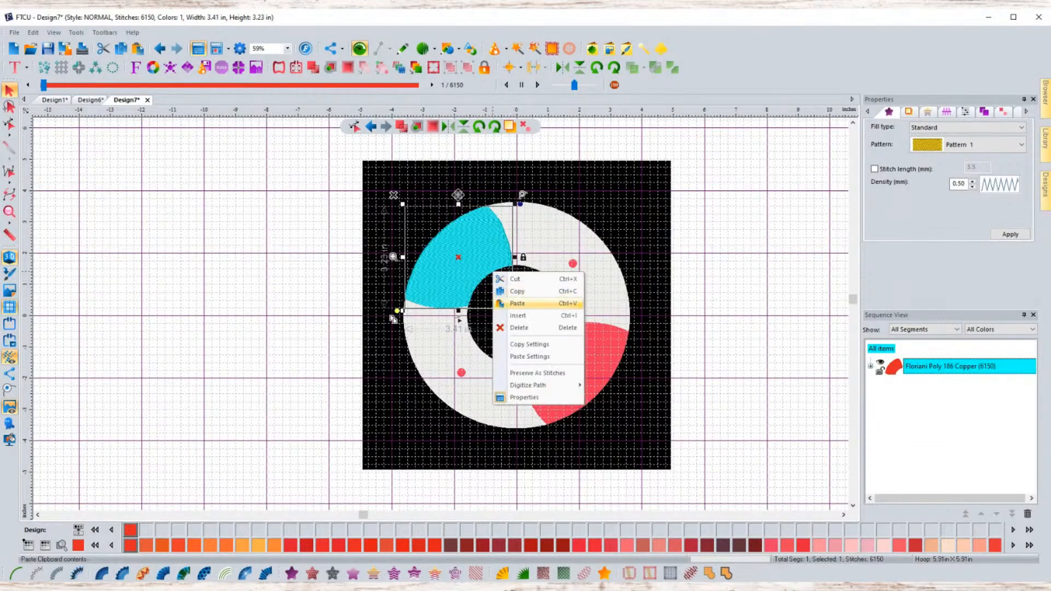
click(517, 304)
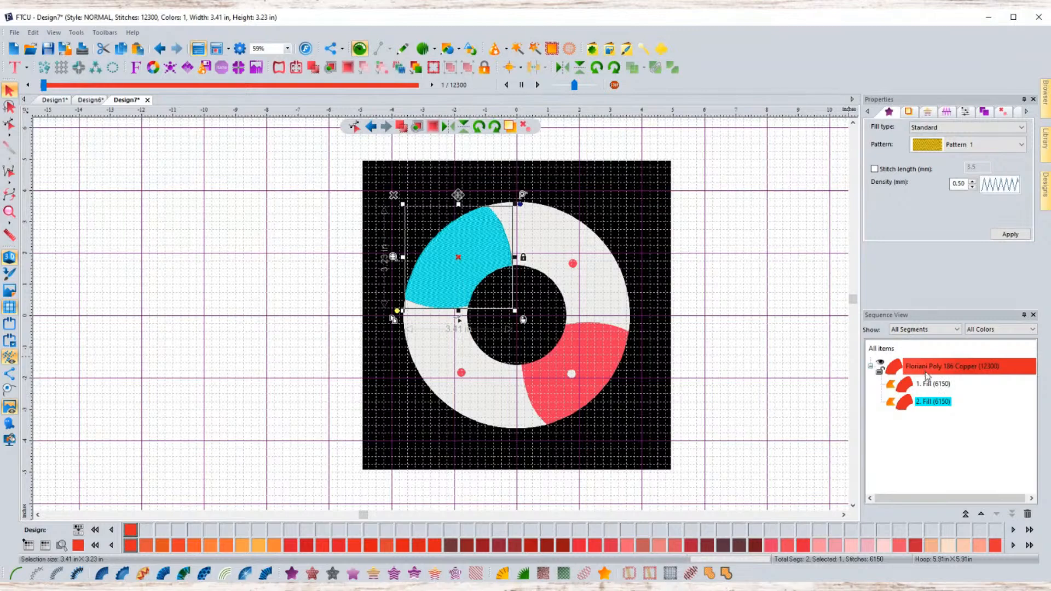
- Move and rotate the pasted duplicate over the lower-right red segment of the ring
drag(474, 266, 564, 334)
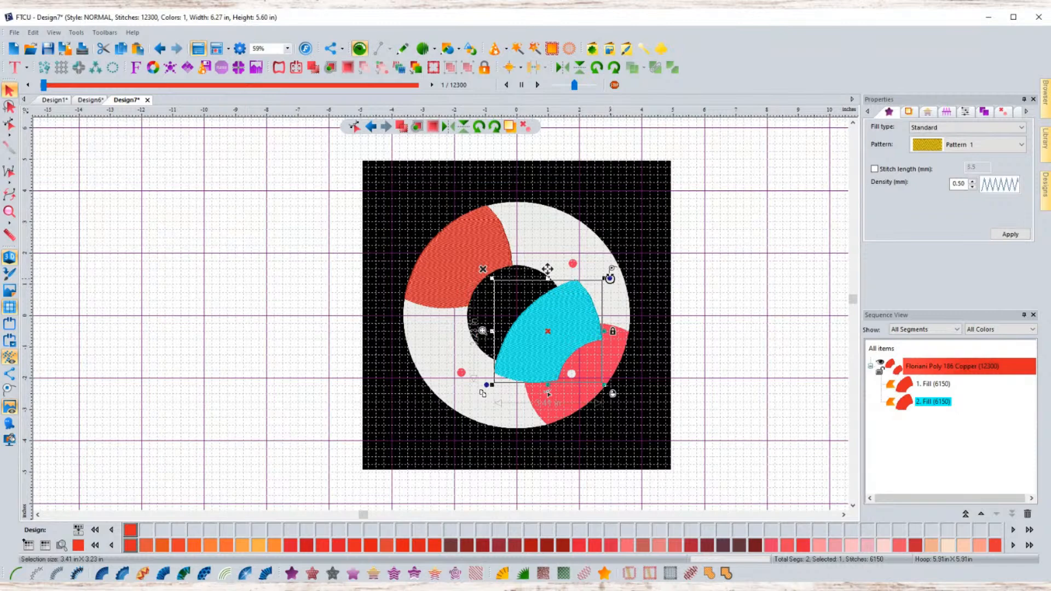
drag(613, 274, 504, 360)
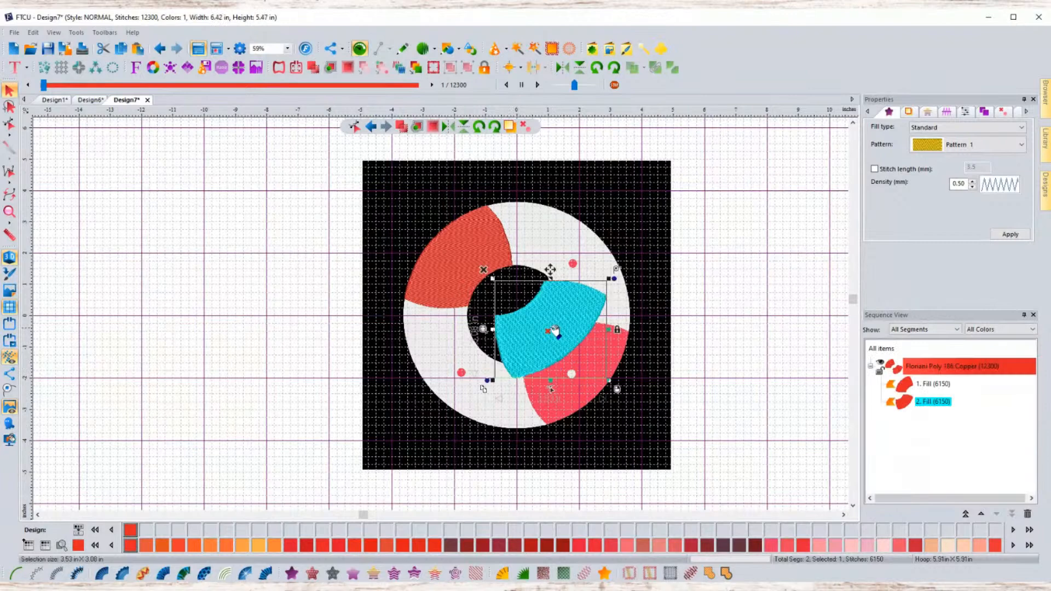
drag(554, 330, 576, 372)
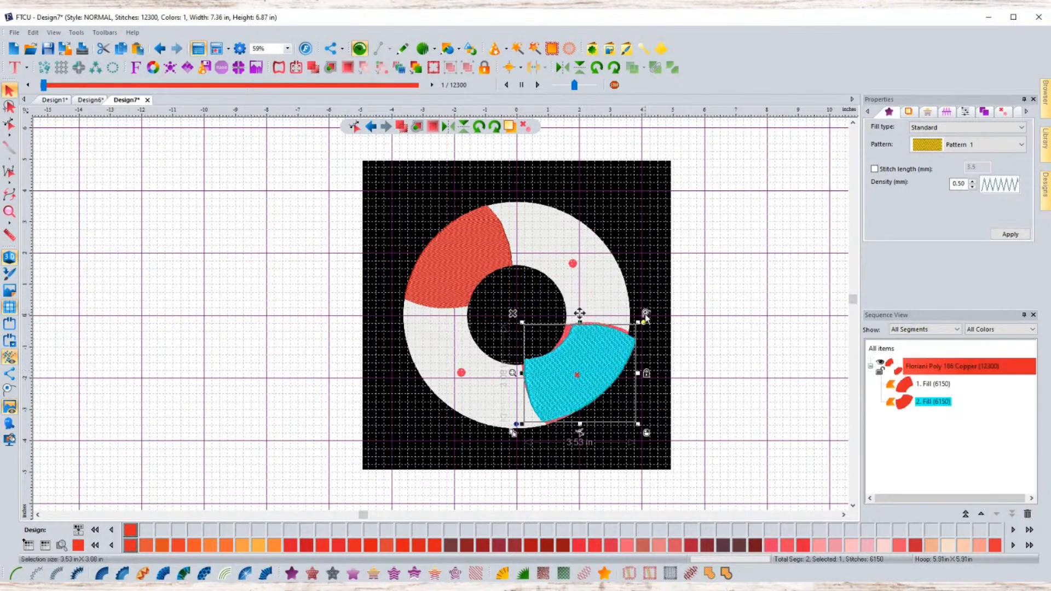
click(646, 320)
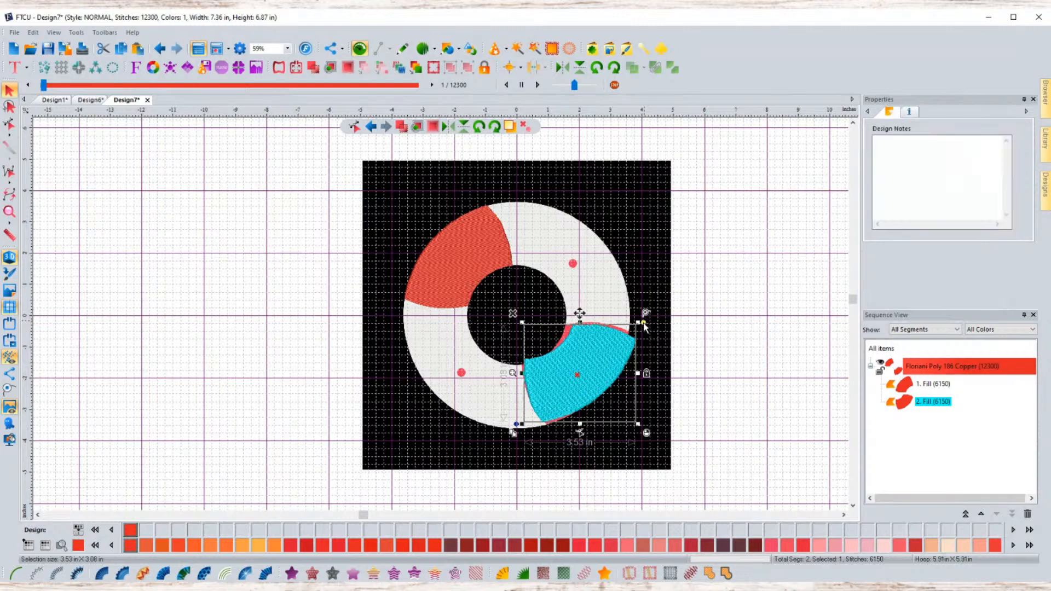
- Fine-tune the duplicate's rotation and position so it matches the lower-right red segment
click(613, 340)
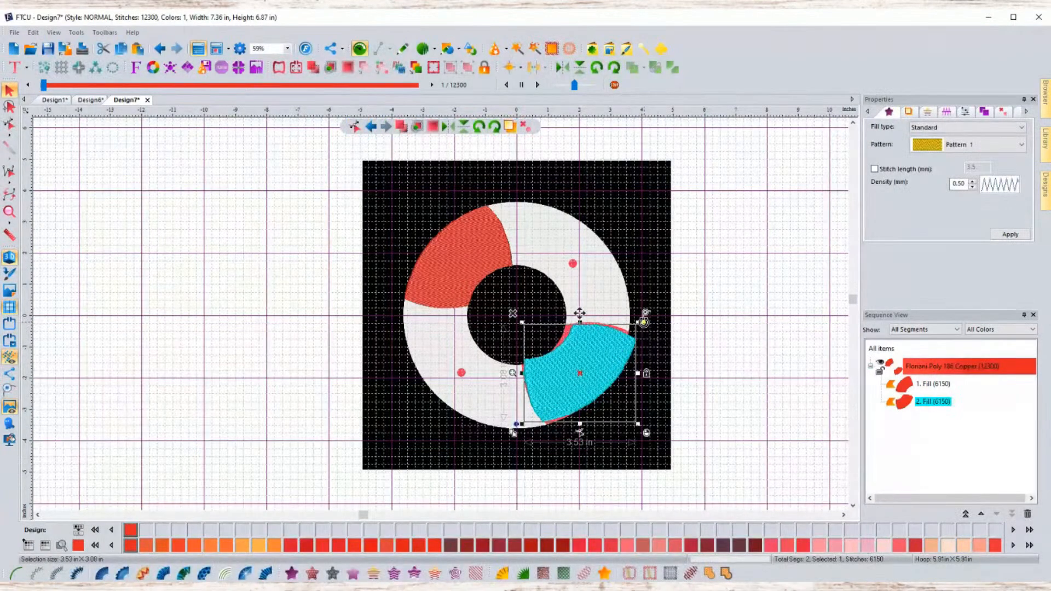
drag(645, 315, 638, 305)
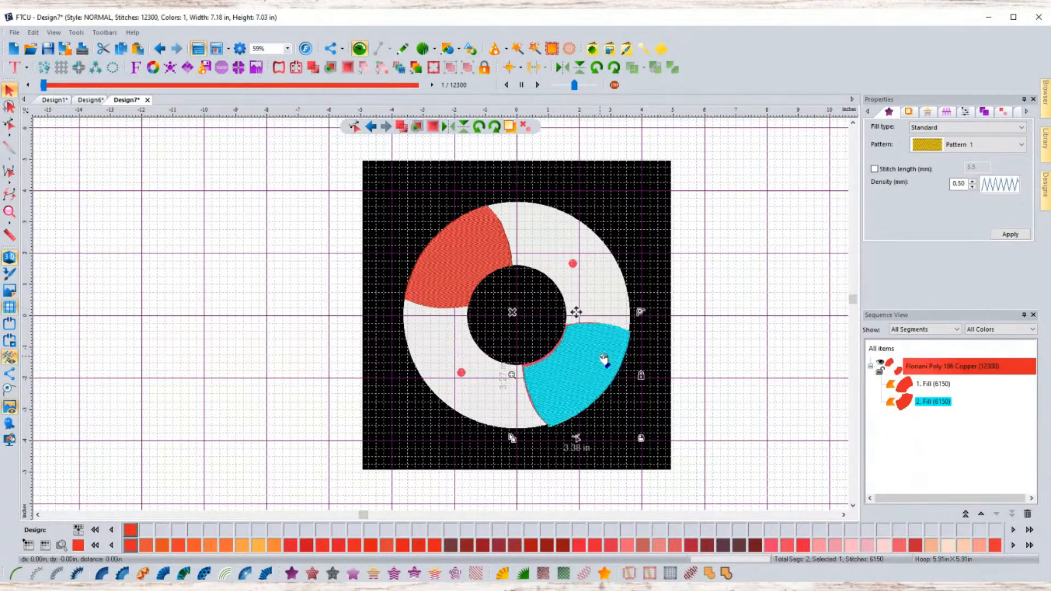
drag(603, 359, 583, 389)
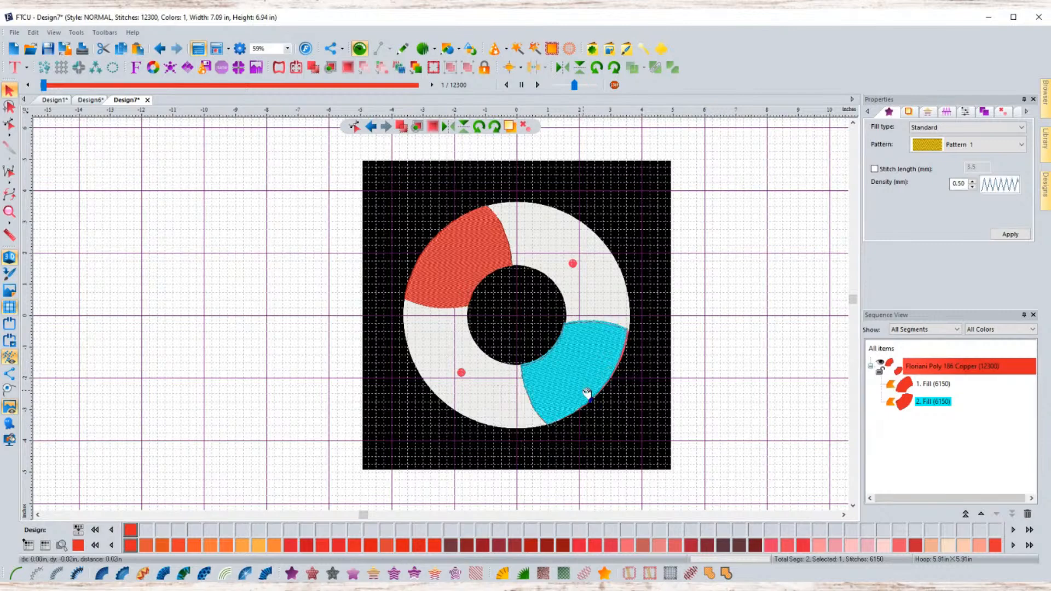
click(687, 378)
mouse_move(599, 358)
mouse_down()
mouse_move(606, 363)
mouse_move(593, 368)
mouse_up()
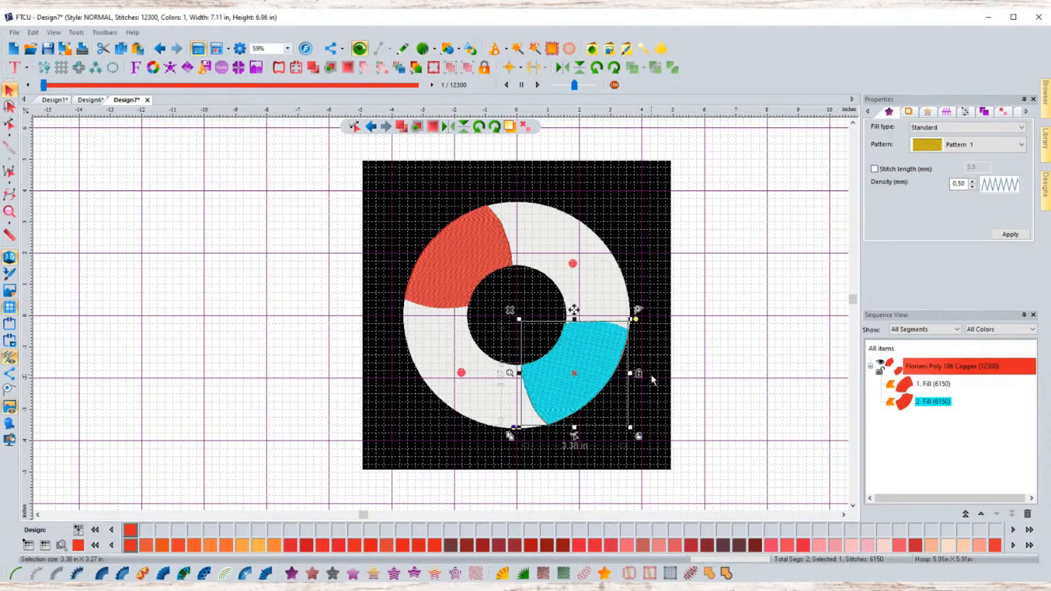
- Nudge the duplicate's position and rotation slightly so its edges line up with the red segment beneath
scroll(651, 380, up, 2)
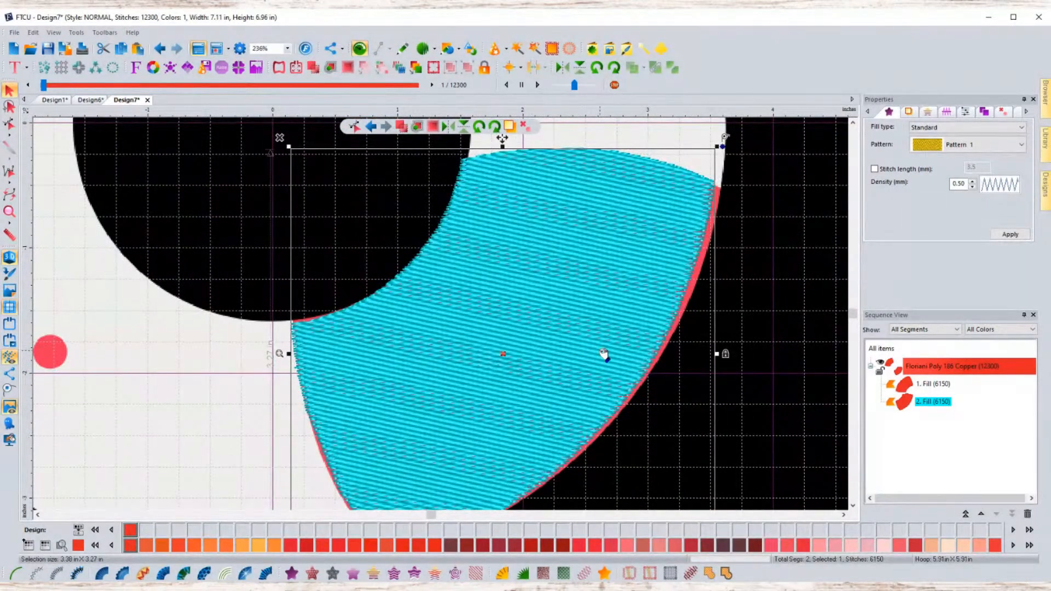
drag(544, 307, 547, 307)
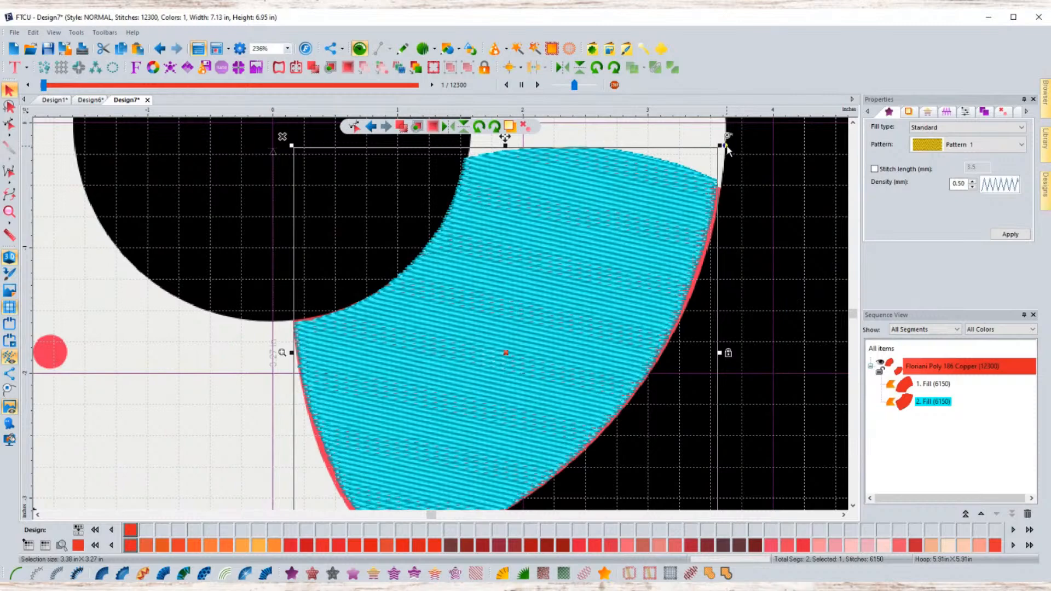
click(726, 146)
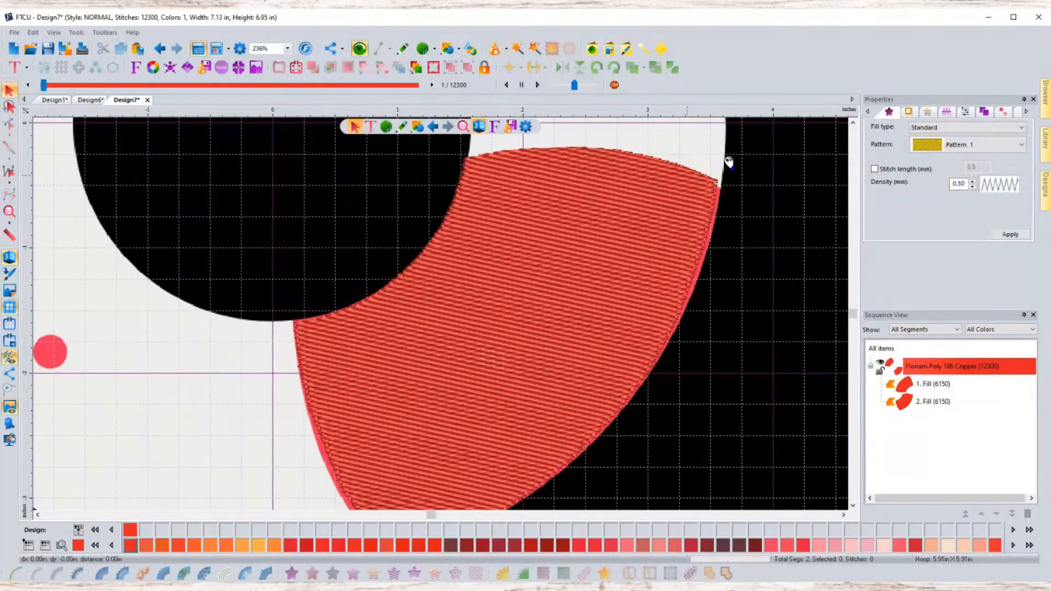
click(726, 145)
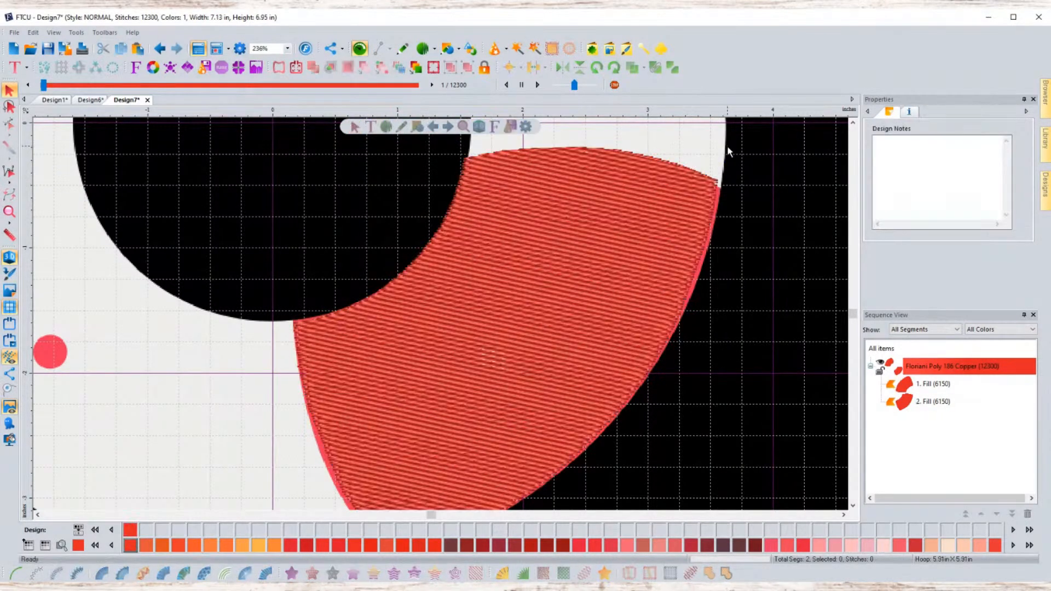
click(726, 147)
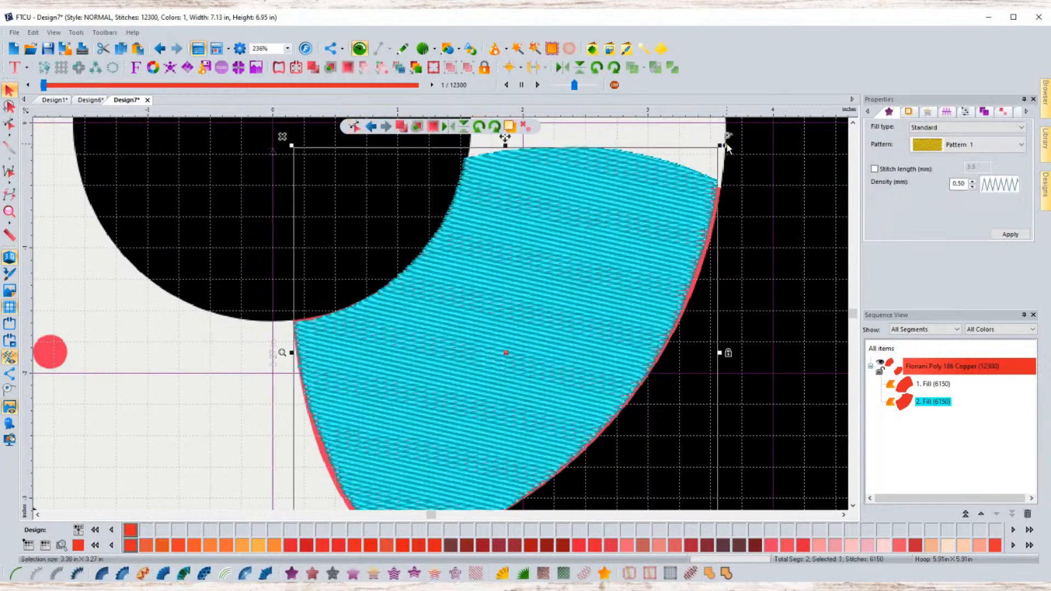
drag(726, 144, 730, 146)
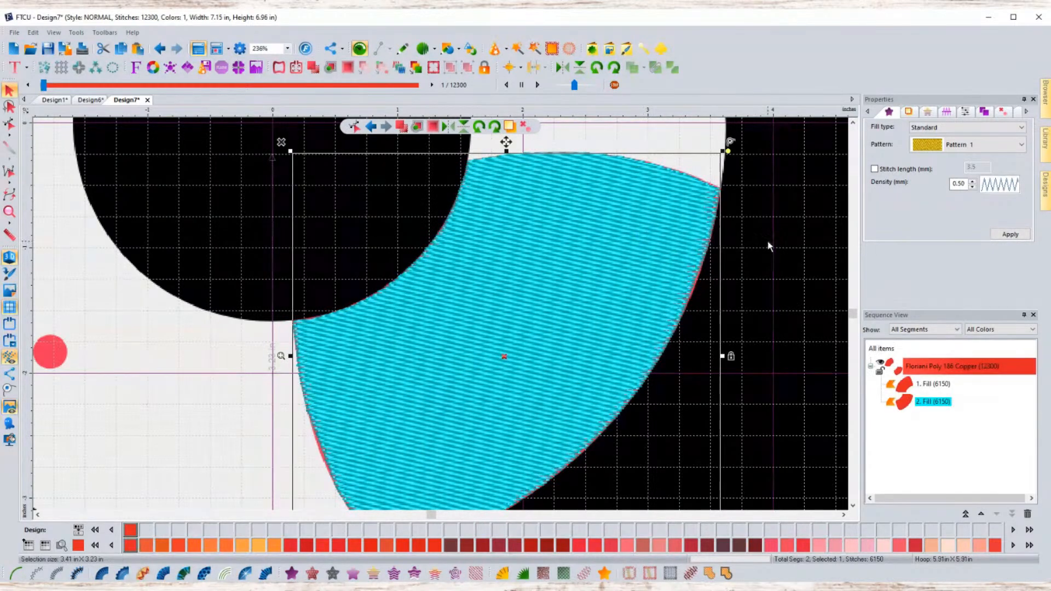
click(769, 244)
click(662, 234)
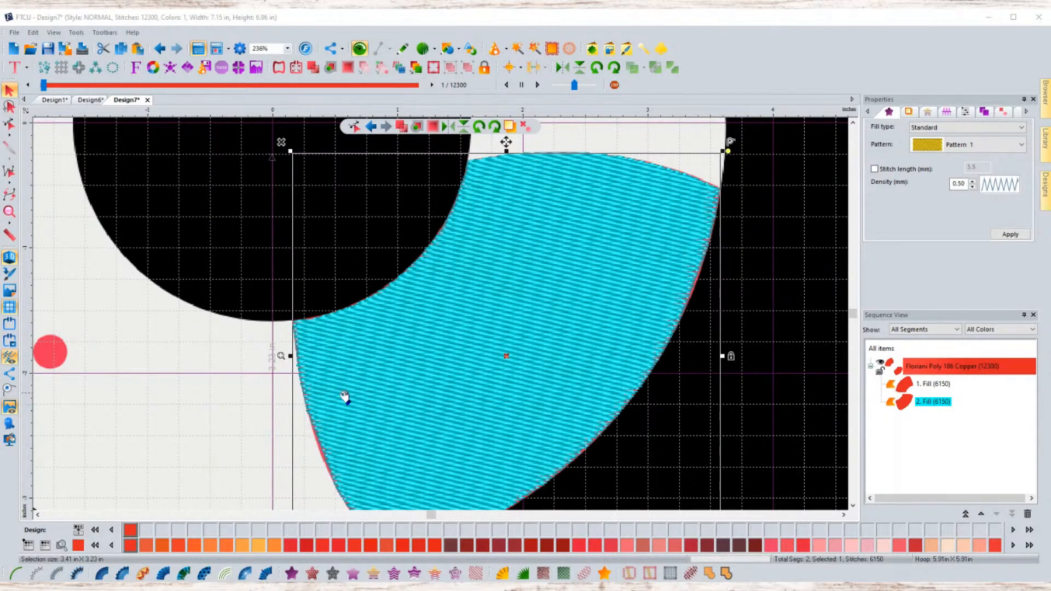
- Edit the duplicate's outline with the Shape tool, pulling a node on its left edge outward
click(356, 128)
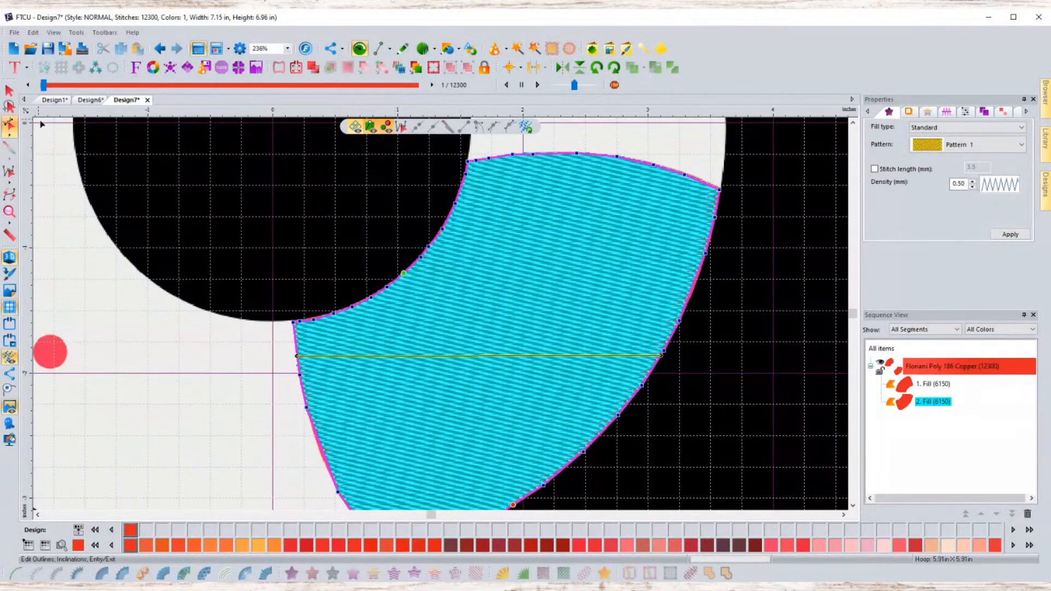
click(9, 90)
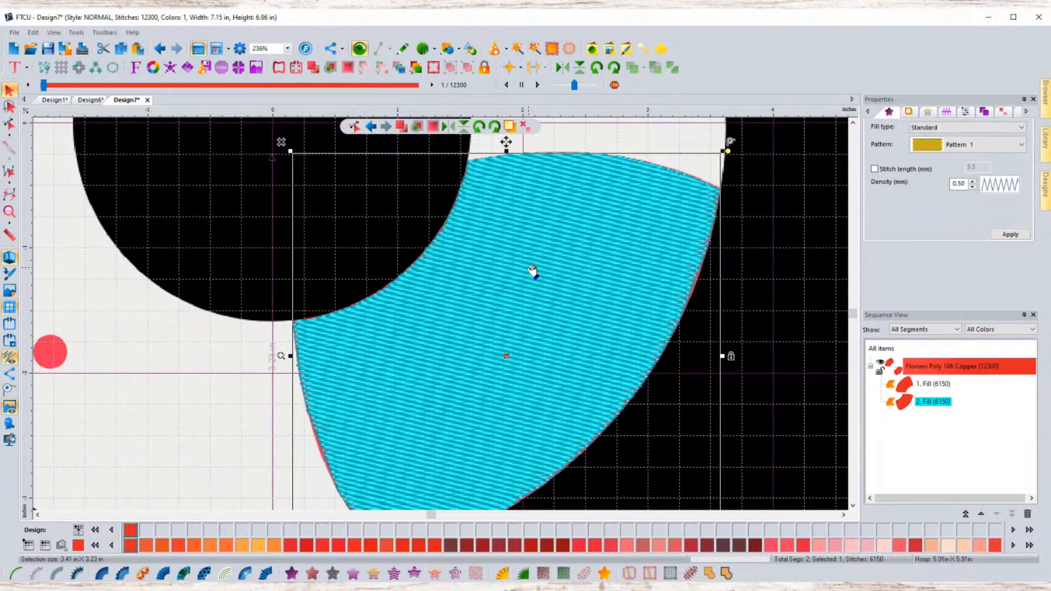
click(353, 126)
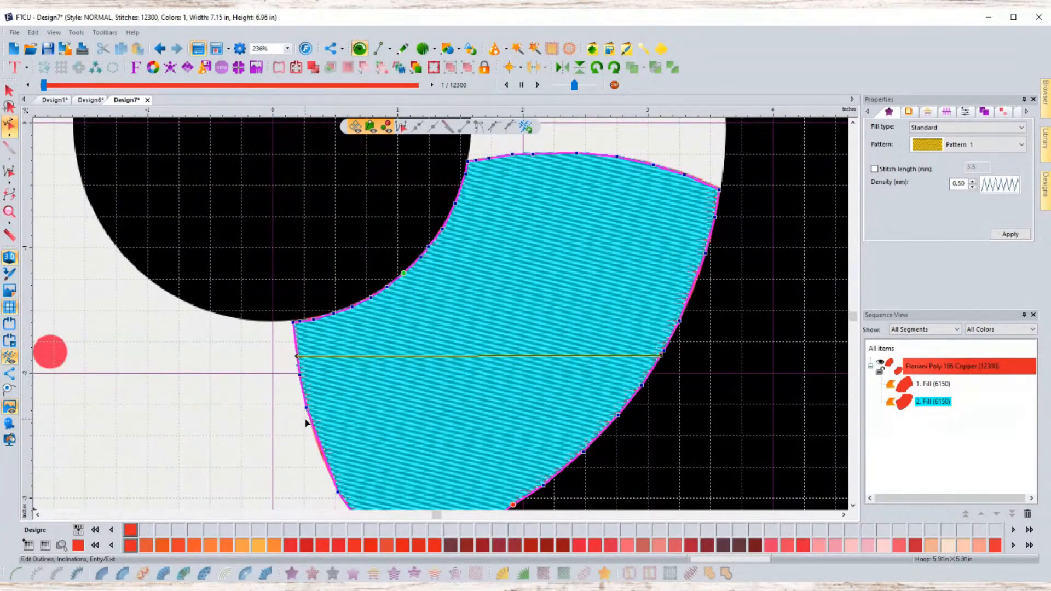
scroll(306, 423, up, 1)
scroll(347, 422, up, 1)
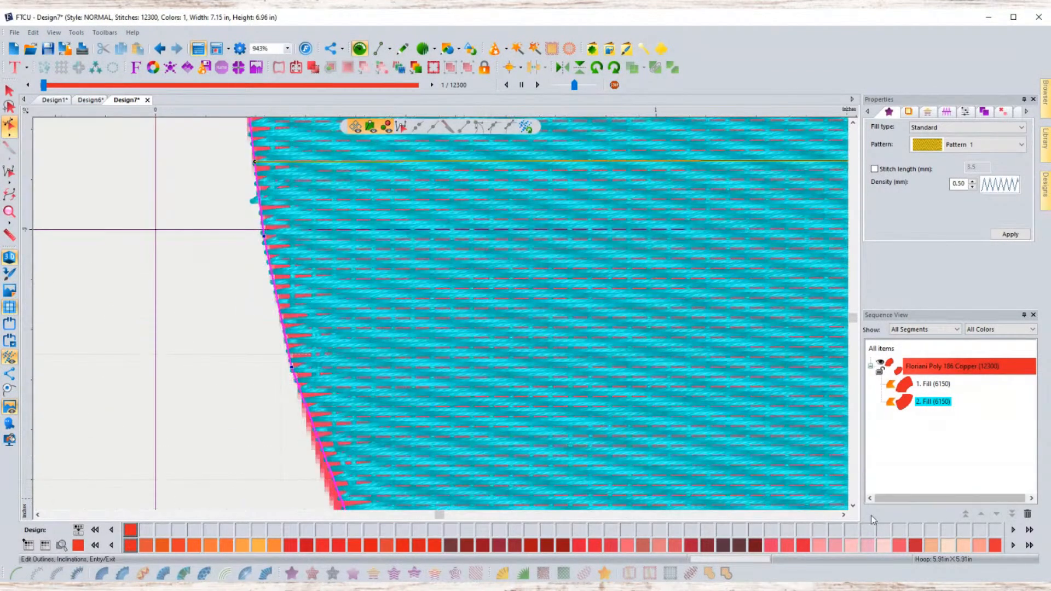
click(853, 506)
click(853, 505)
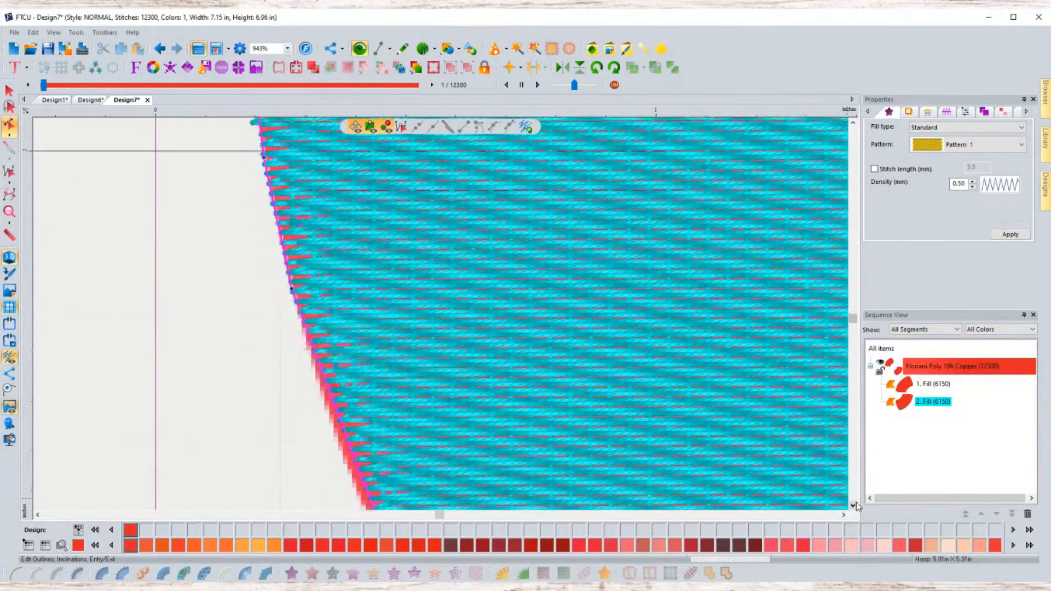
click(853, 505)
click(854, 505)
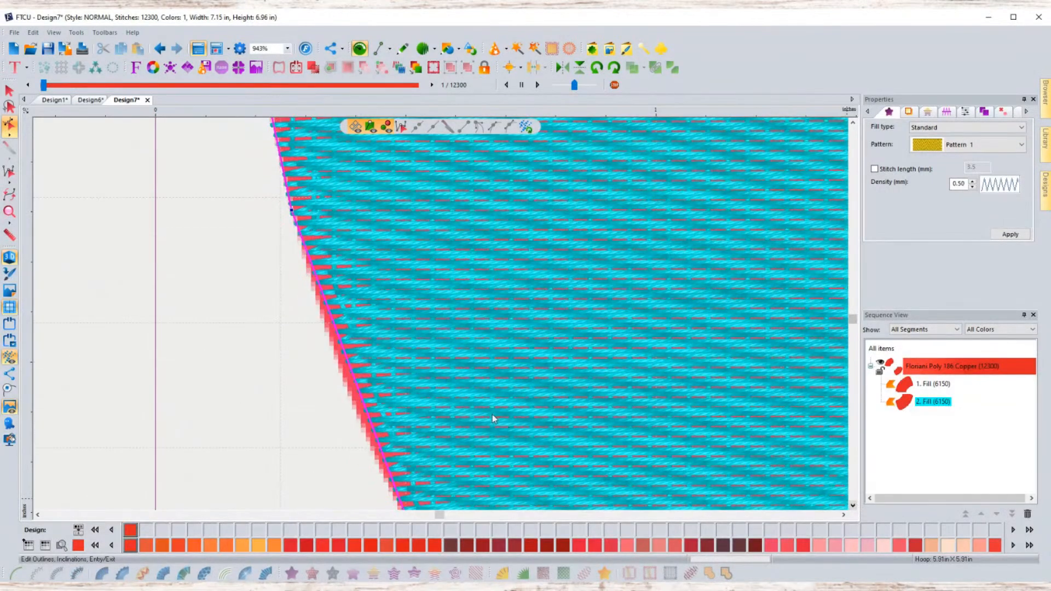
scroll(493, 418, down, 1)
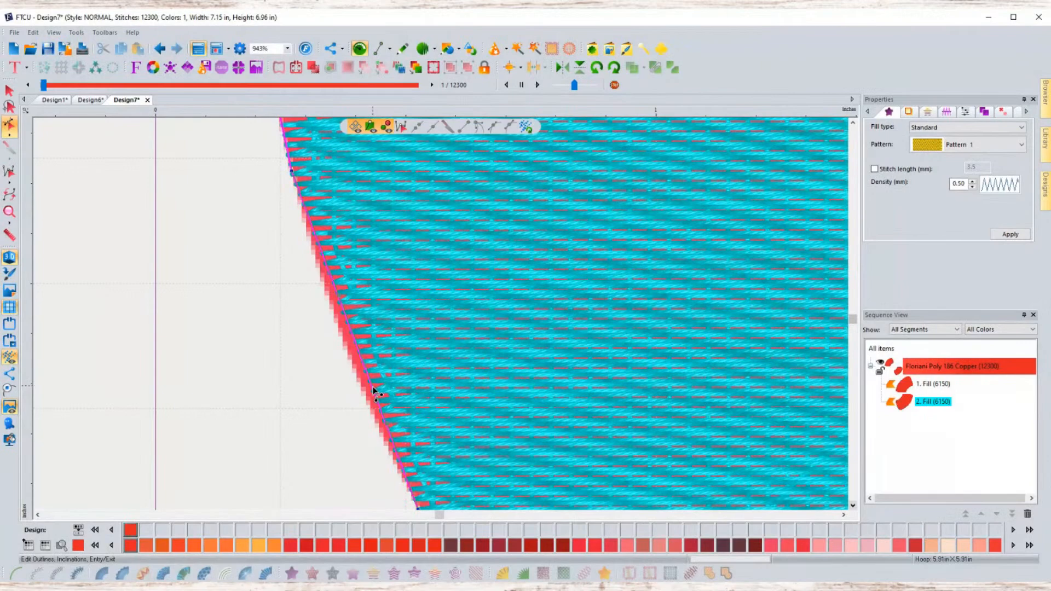
drag(367, 390, 365, 391)
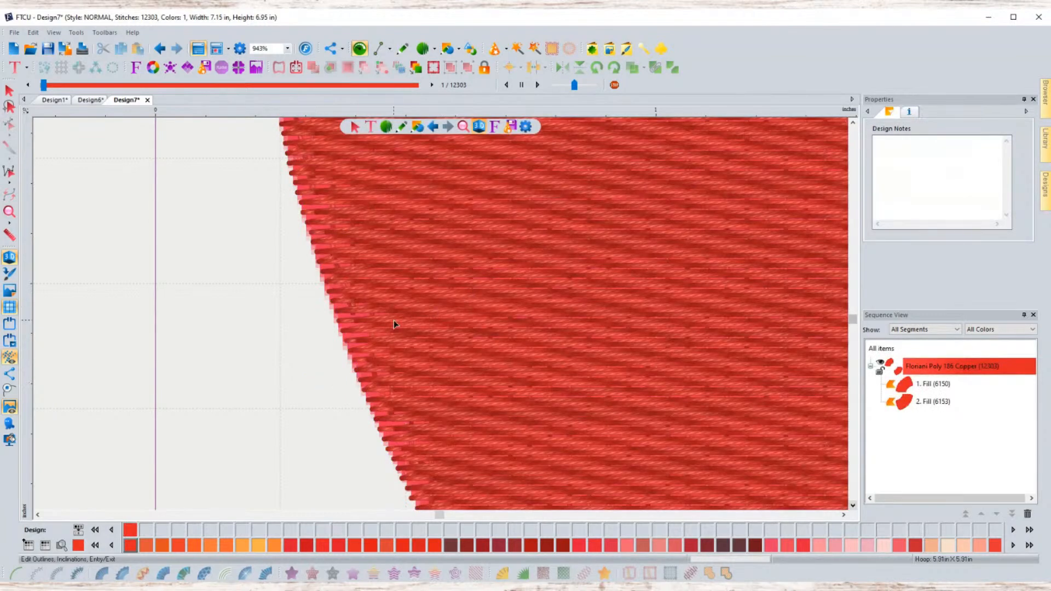
click(354, 340)
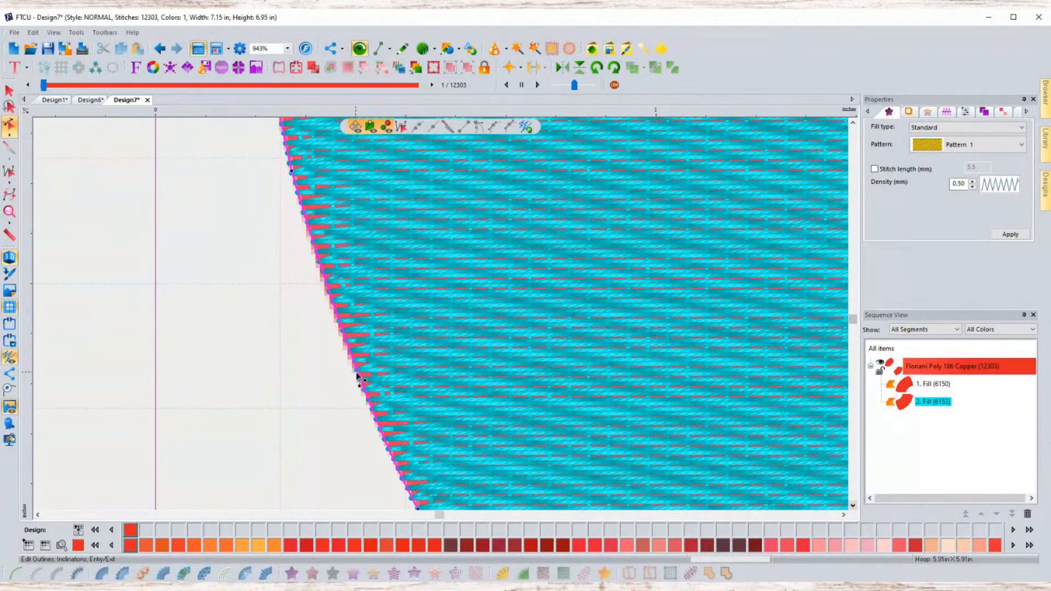
drag(356, 381, 271, 388)
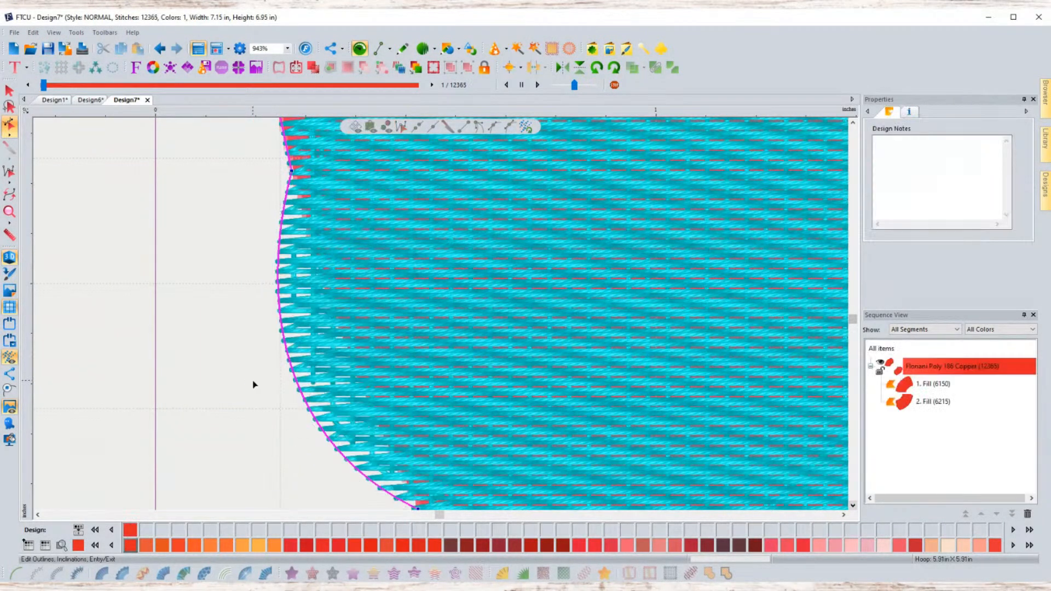
- Inspect the reshaped edge up close, then reopen the duplicate's outline for node editing
scroll(426, 353, down, 6)
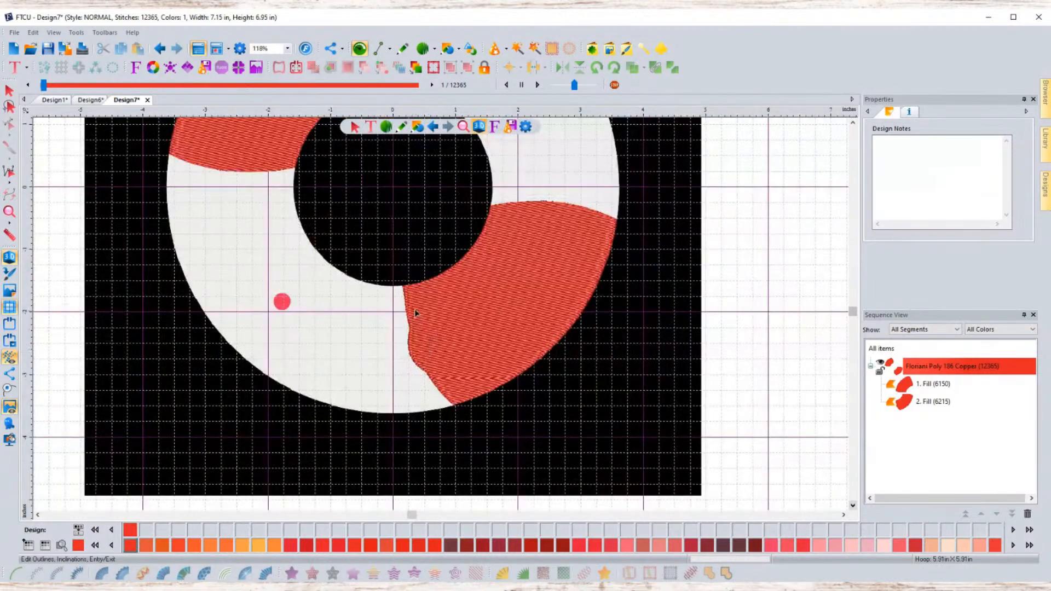
scroll(423, 374, up, 8)
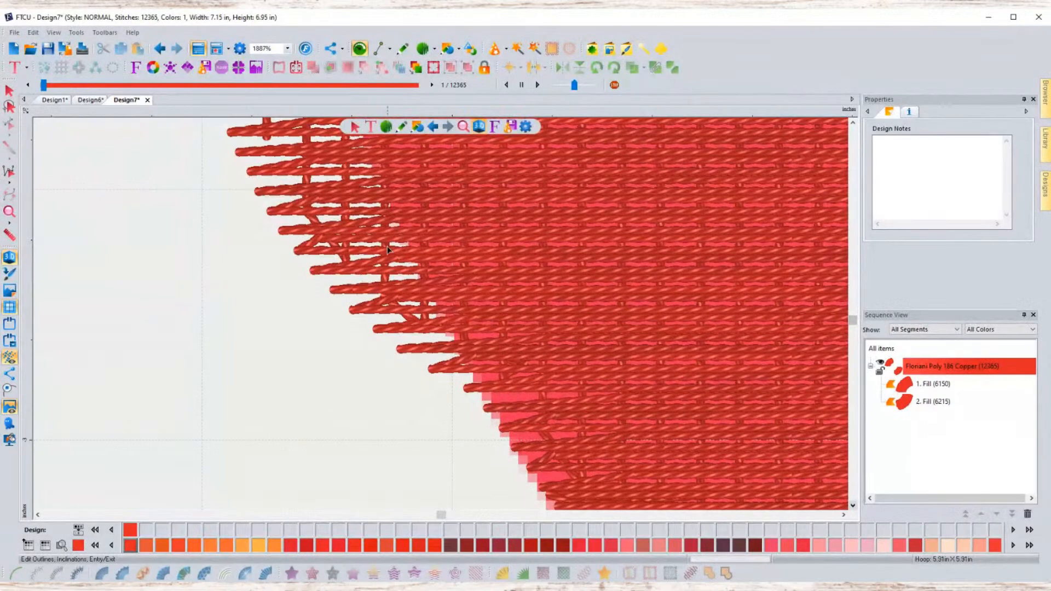
key(Escape)
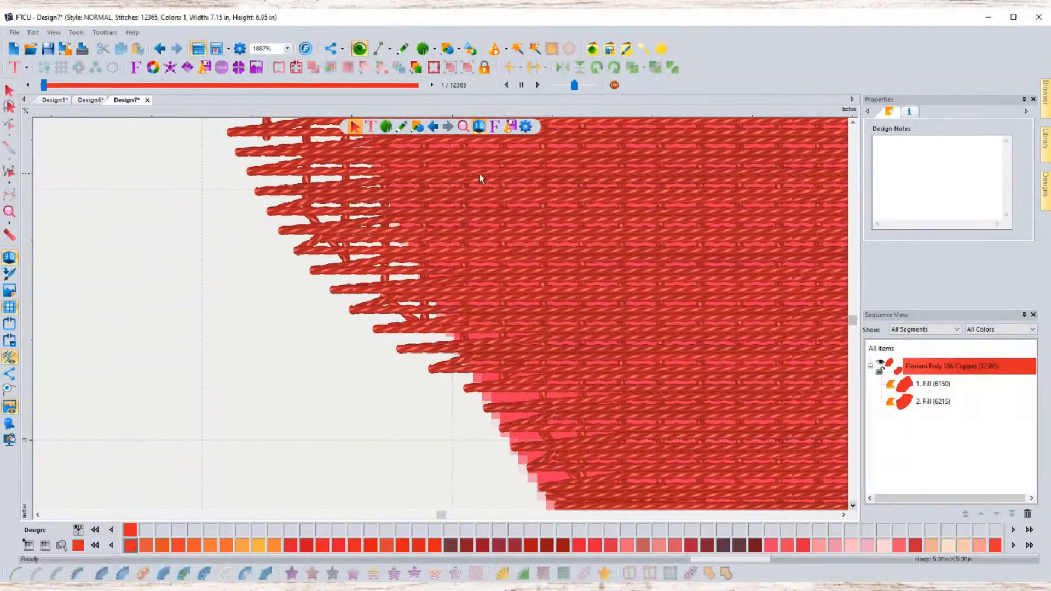
click(499, 219)
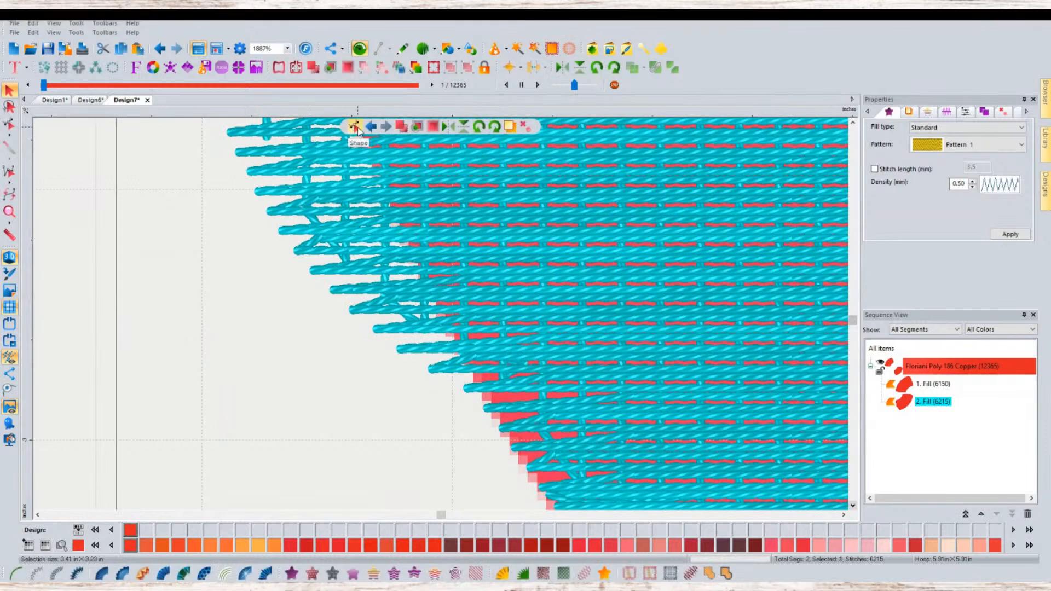
click(357, 130)
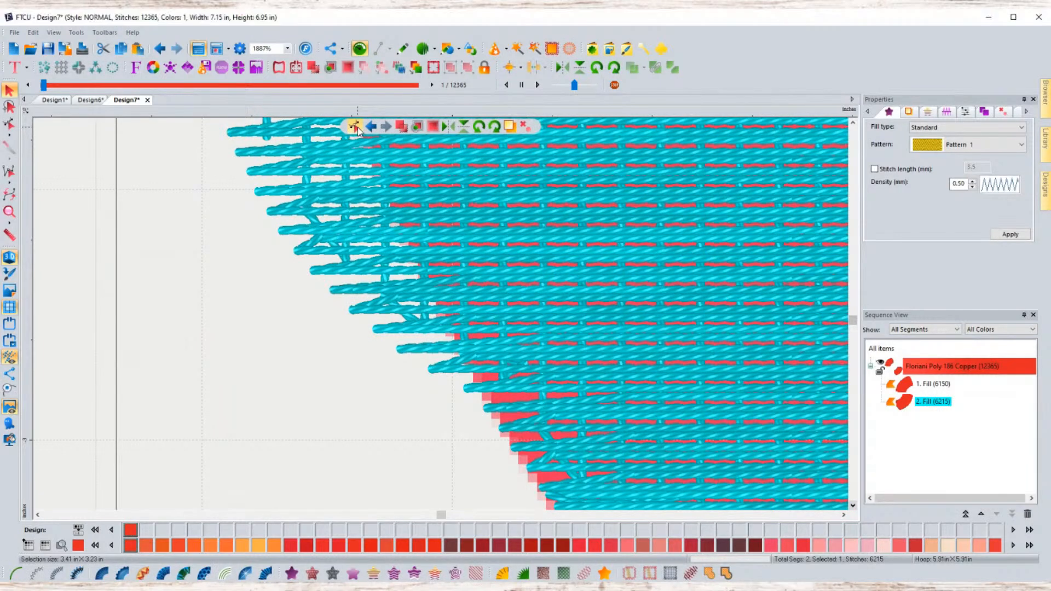
click(852, 123)
click(853, 123)
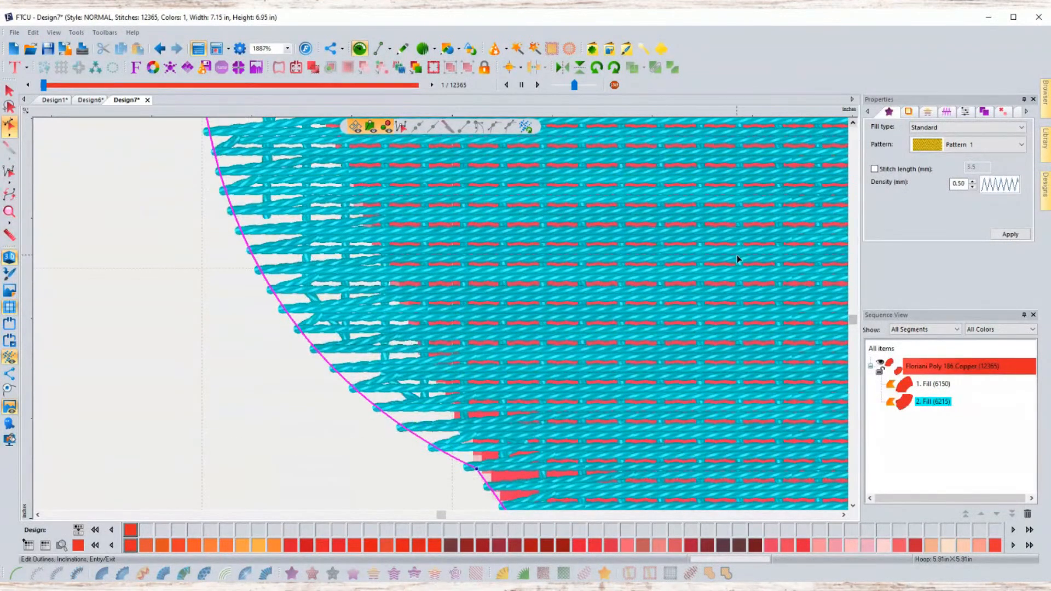
scroll(743, 248, down, 1)
click(852, 123)
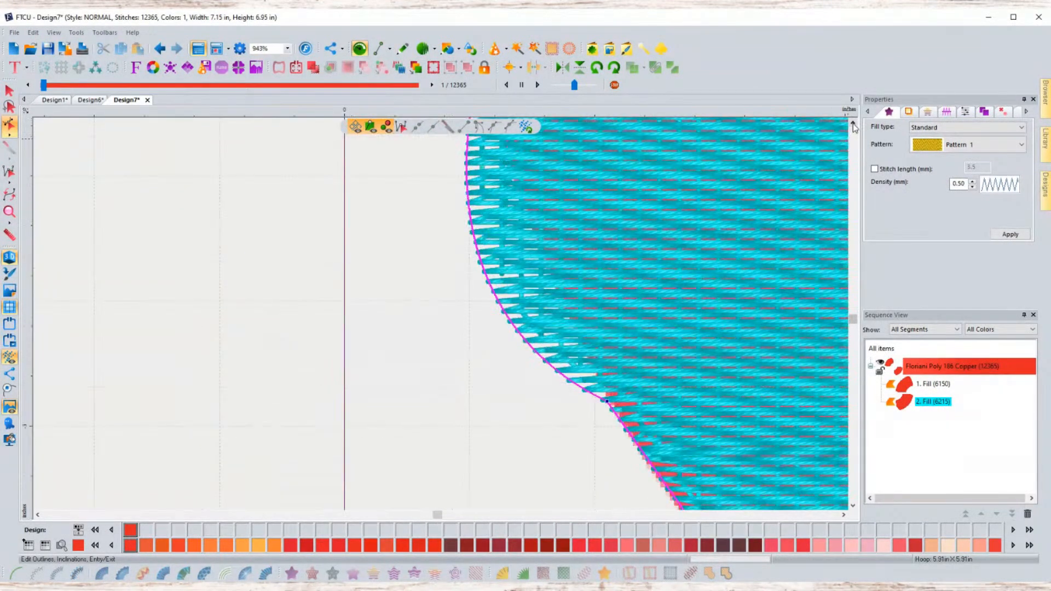
click(852, 123)
click(853, 123)
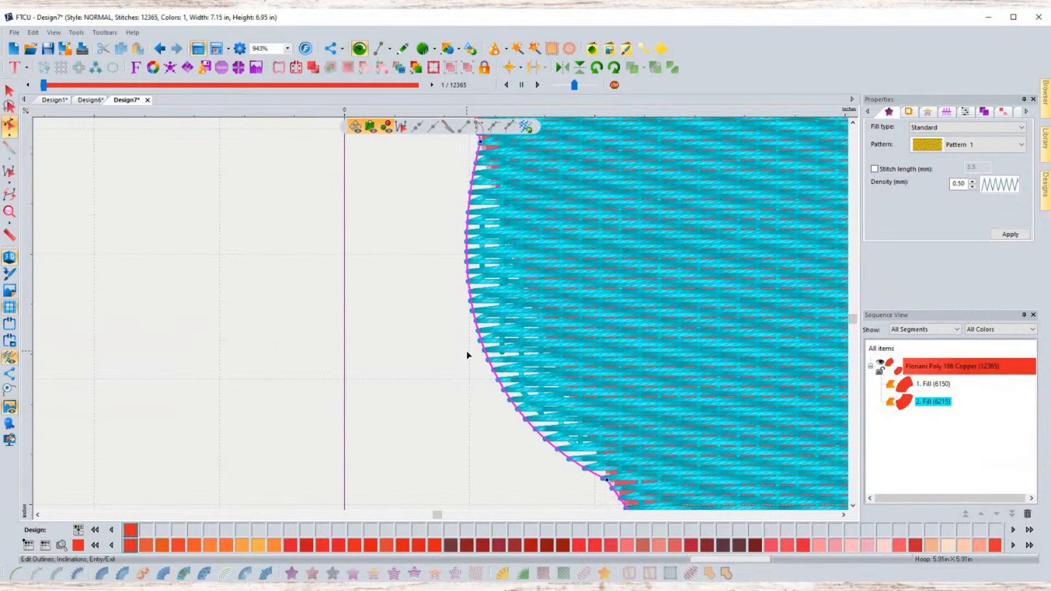
- Drag the left-edge outline node inward to straighten the duplicate's edge along the ring
click(483, 350)
drag(483, 349, 555, 339)
click(428, 342)
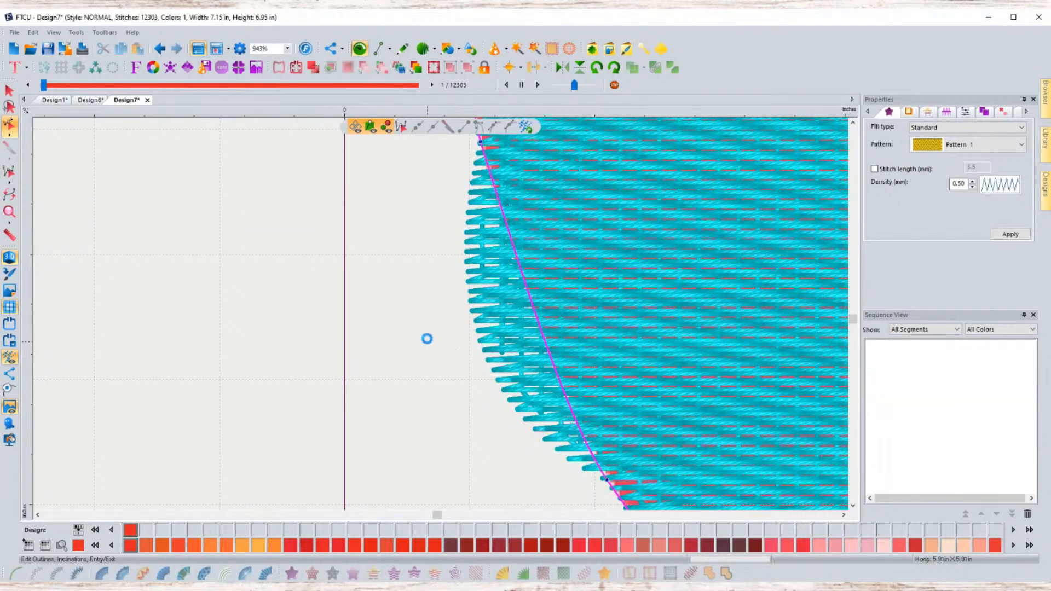
scroll(712, 337, down, 5)
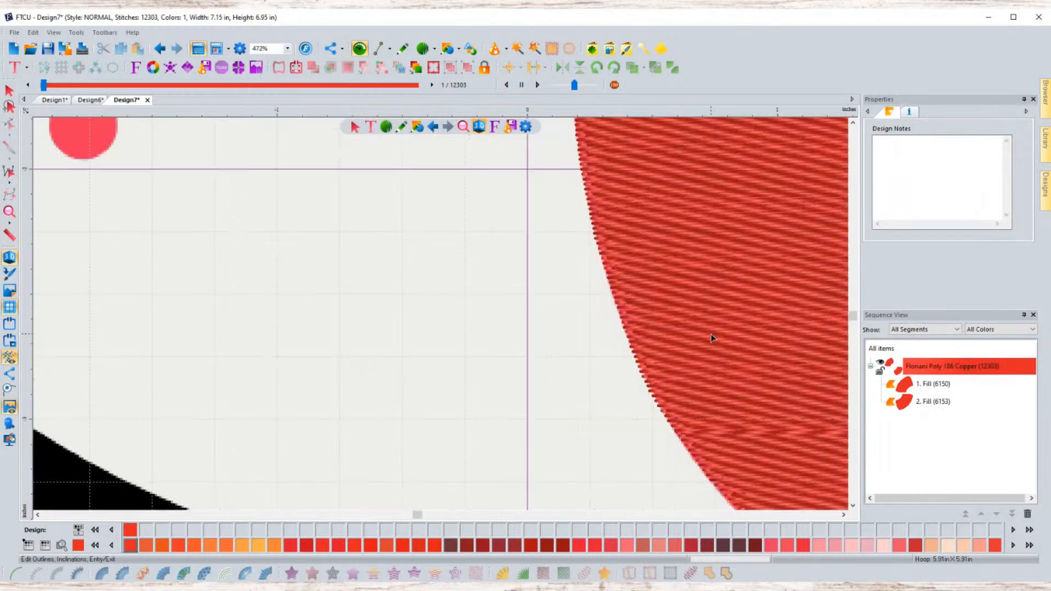
- Examine the red segments' edges around the ring at closer zoom
scroll(671, 305, up, 2)
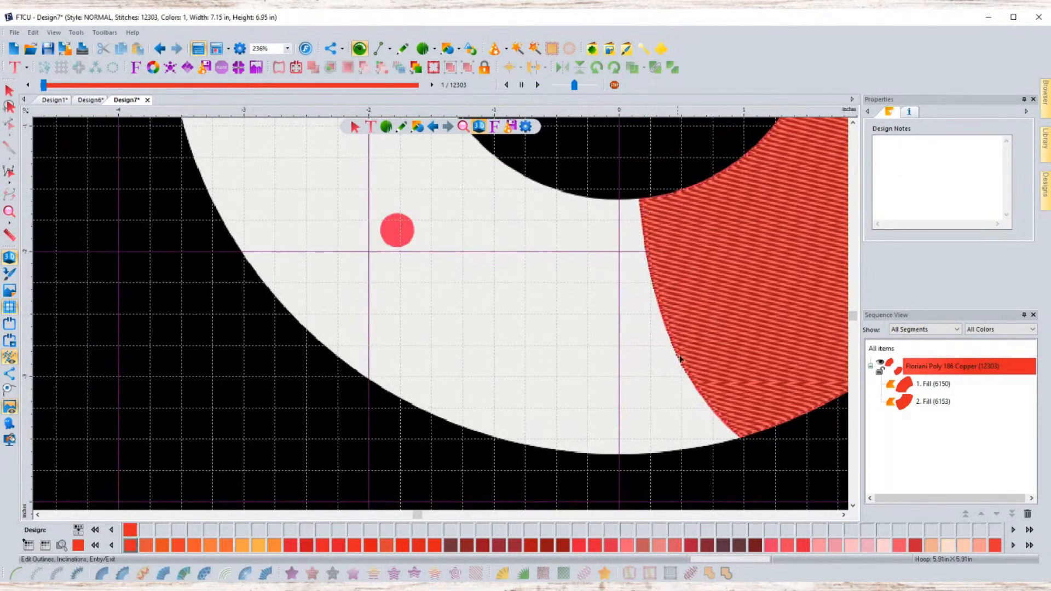
click(844, 515)
click(843, 515)
click(843, 515)
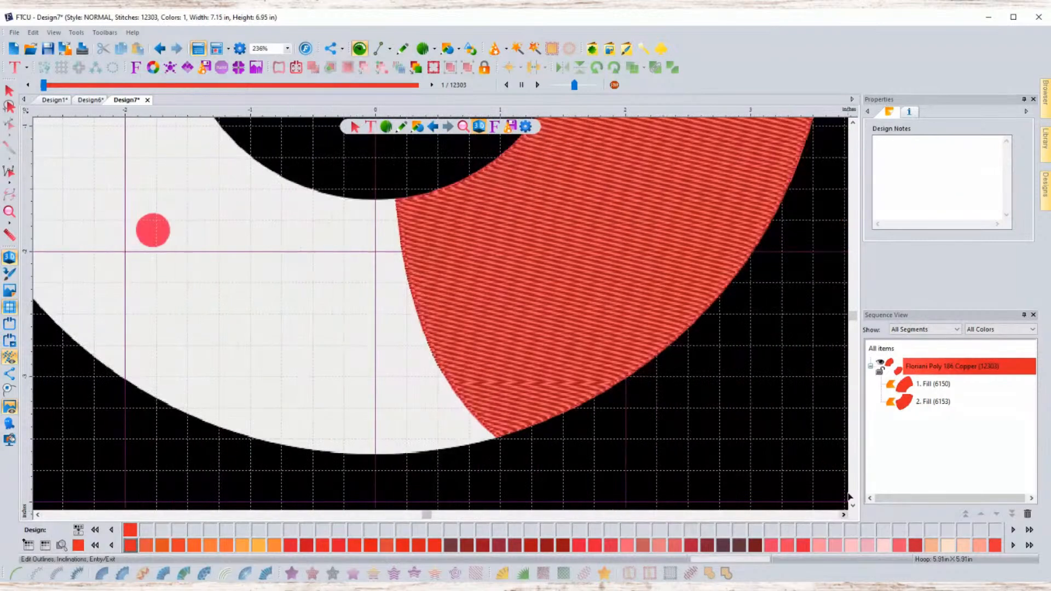
click(853, 124)
click(852, 124)
click(853, 123)
click(853, 124)
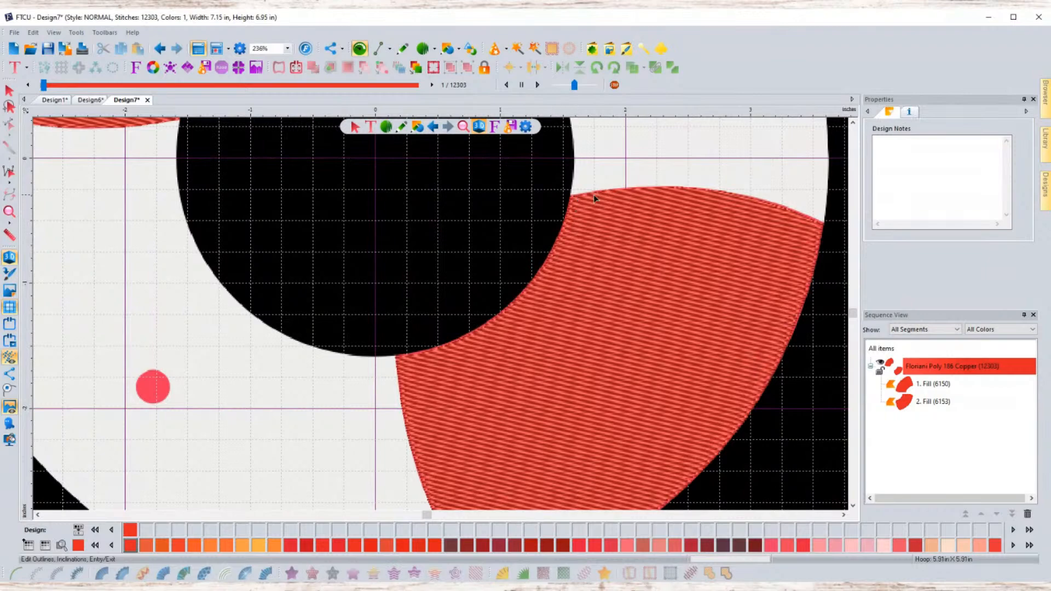
scroll(521, 360, down, 1)
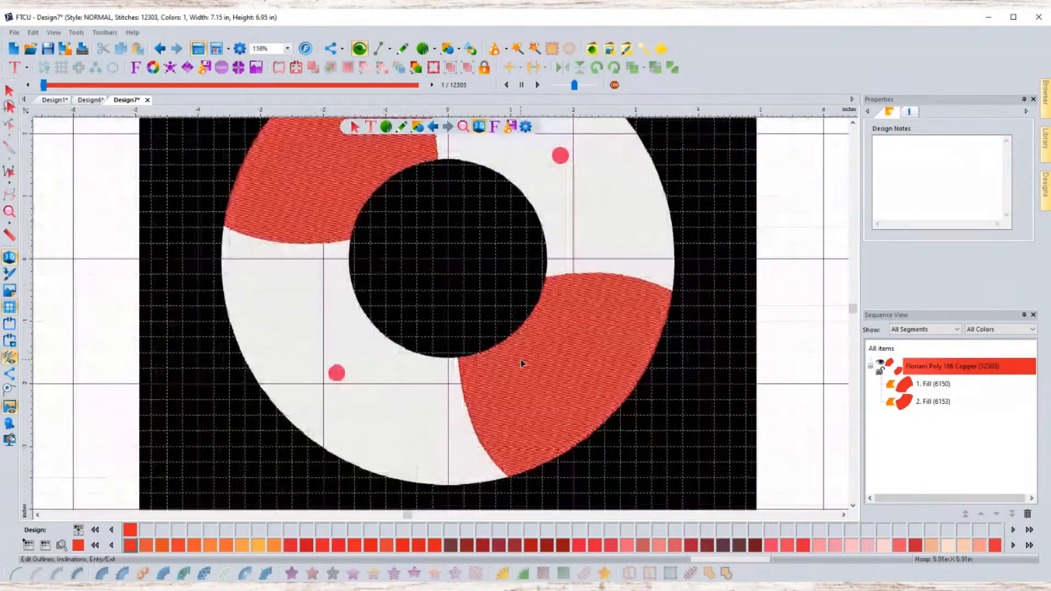
scroll(491, 321, up, 1)
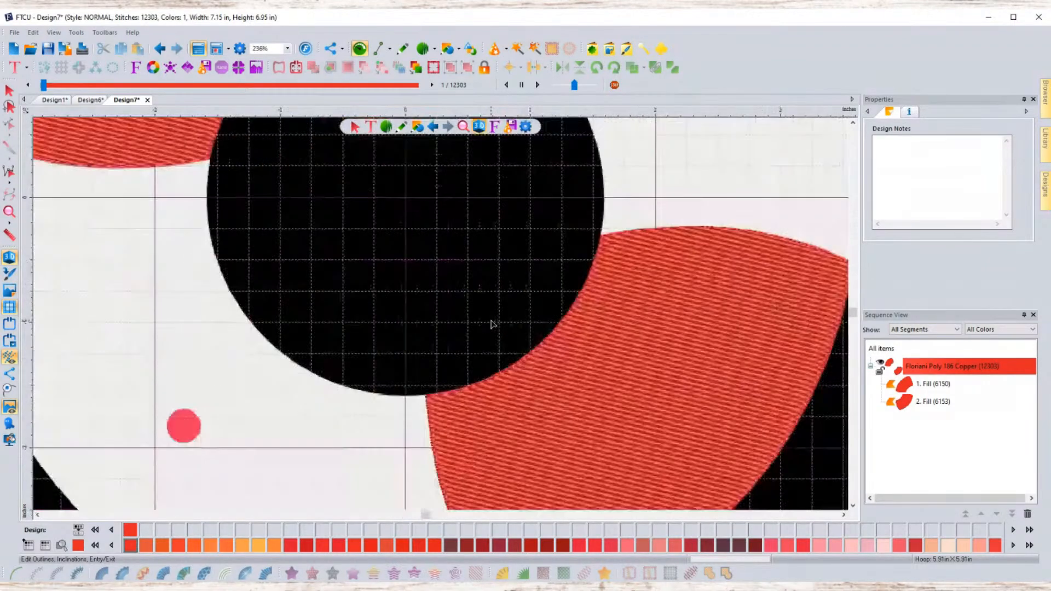
click(854, 124)
click(854, 124)
click(854, 124)
click(854, 124)
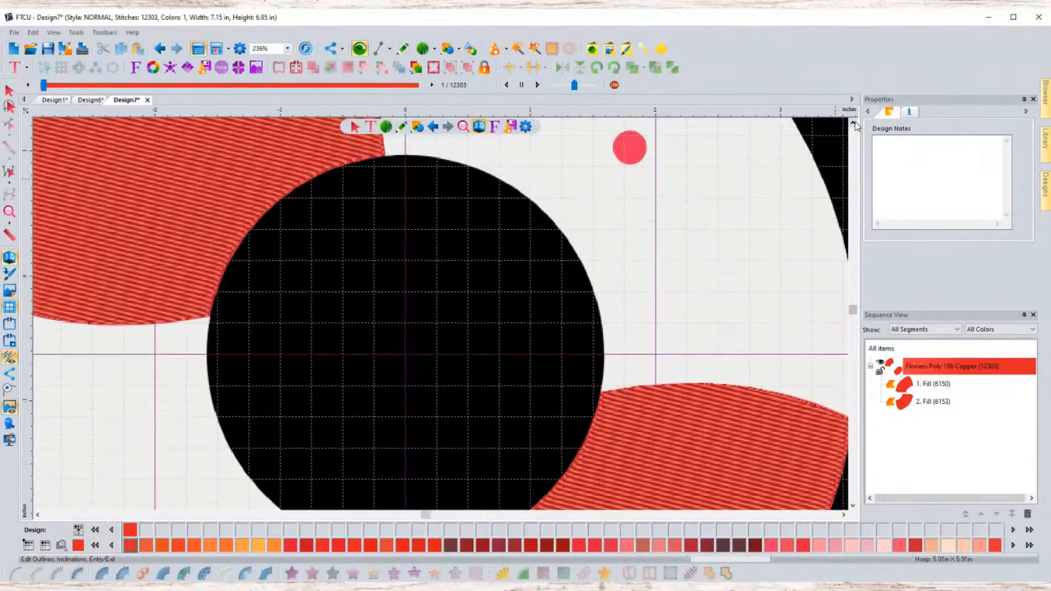
click(854, 124)
click(854, 124)
click(852, 506)
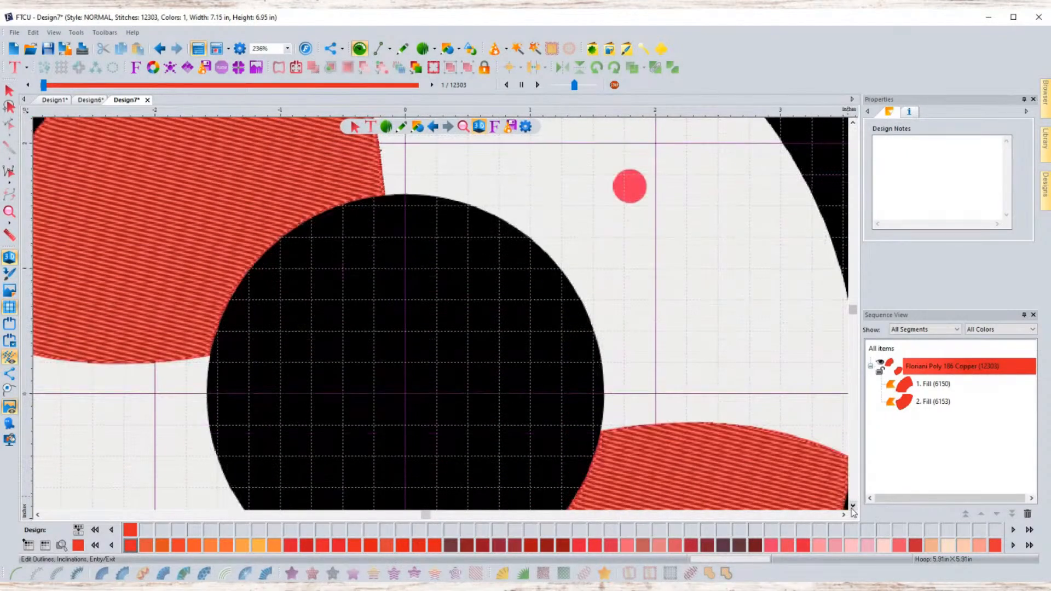
click(852, 506)
scroll(757, 437, down, 1)
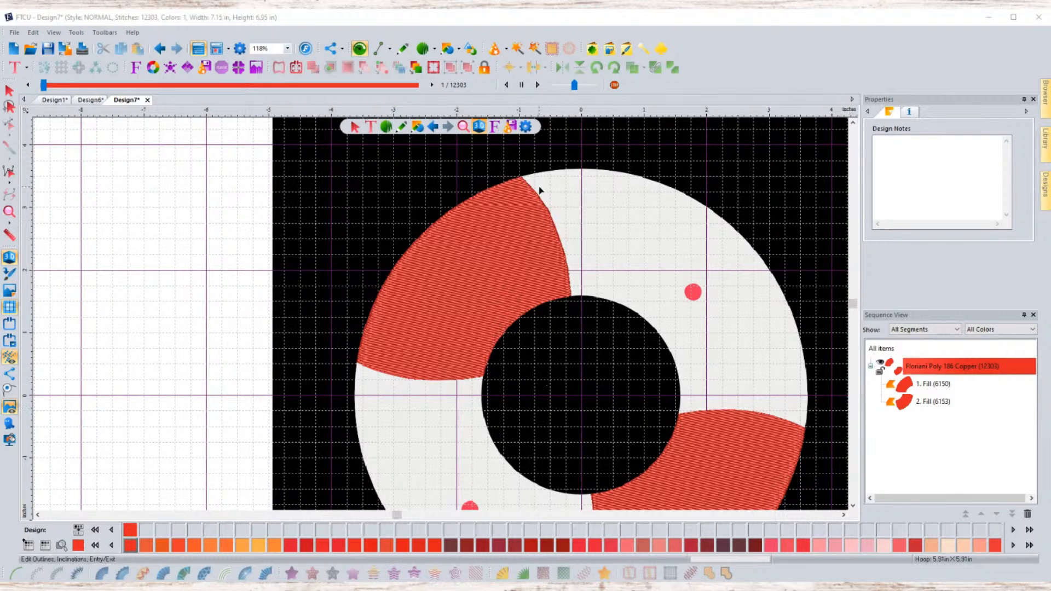
- Trace the white ring area with the Magic Wand to create an artwork outline
click(515, 49)
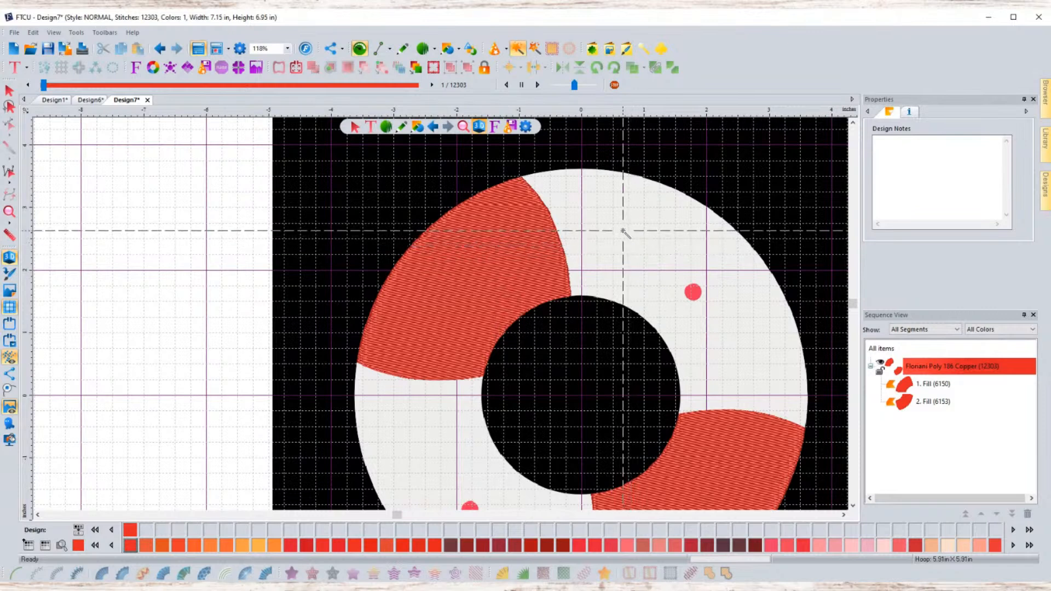
click(628, 221)
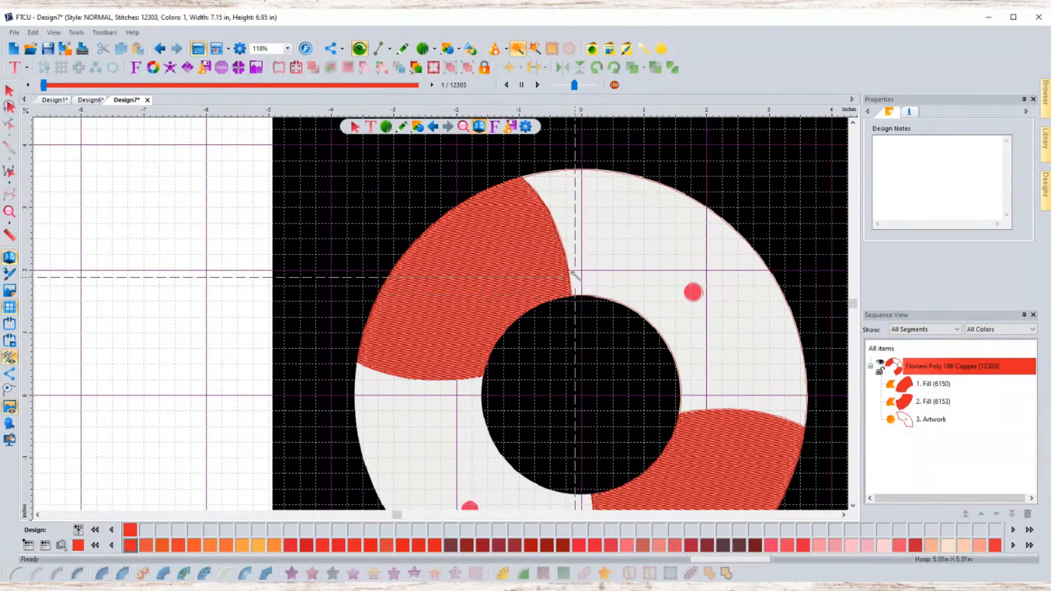
- Inspect how the new outline follows the ring's edges up close
scroll(554, 221, up, 3)
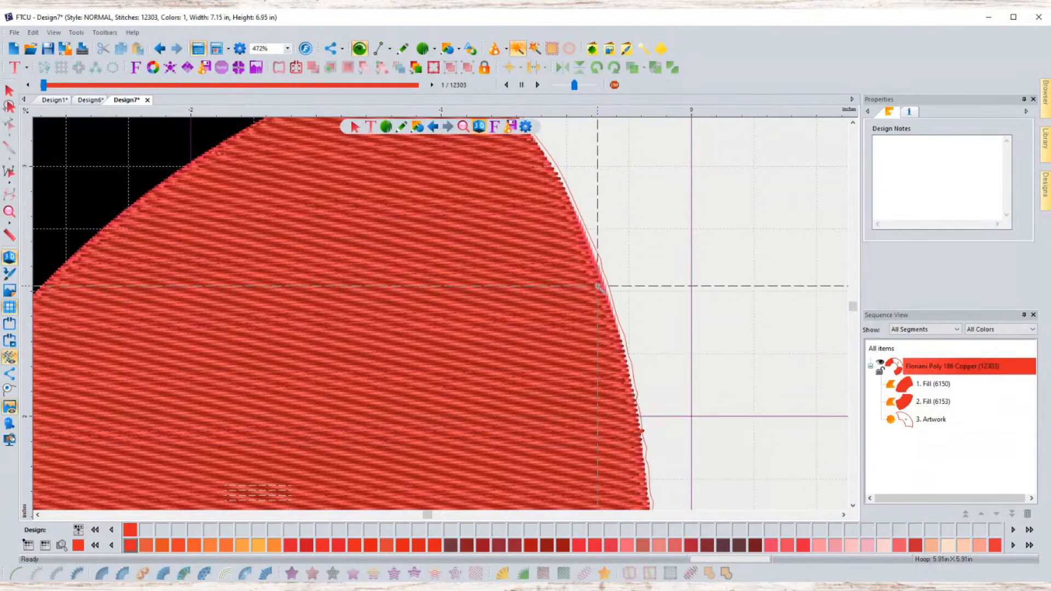
scroll(598, 287, down, 1)
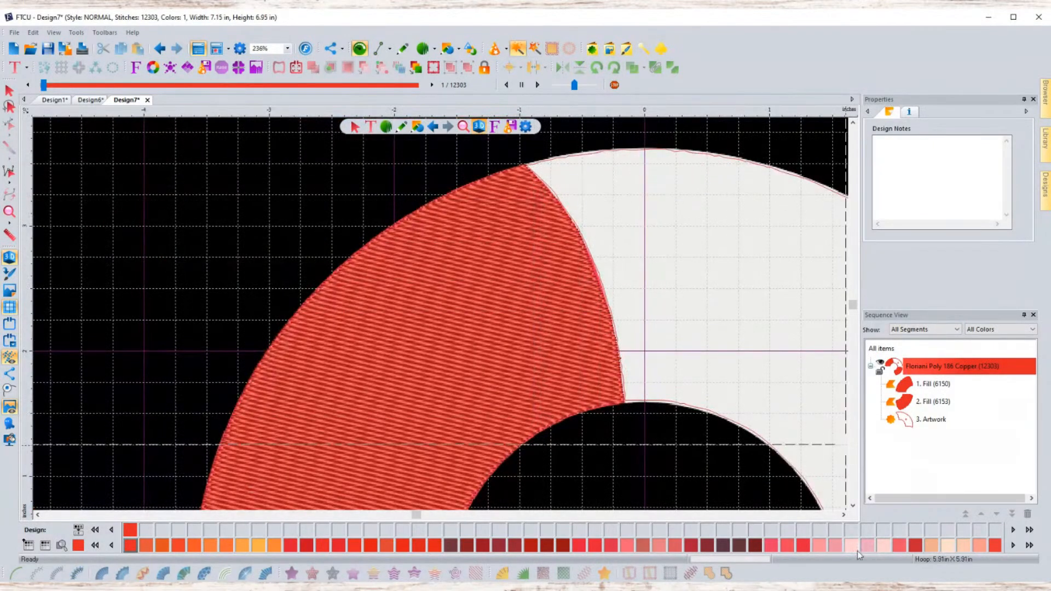
scroll(837, 509, down, 4)
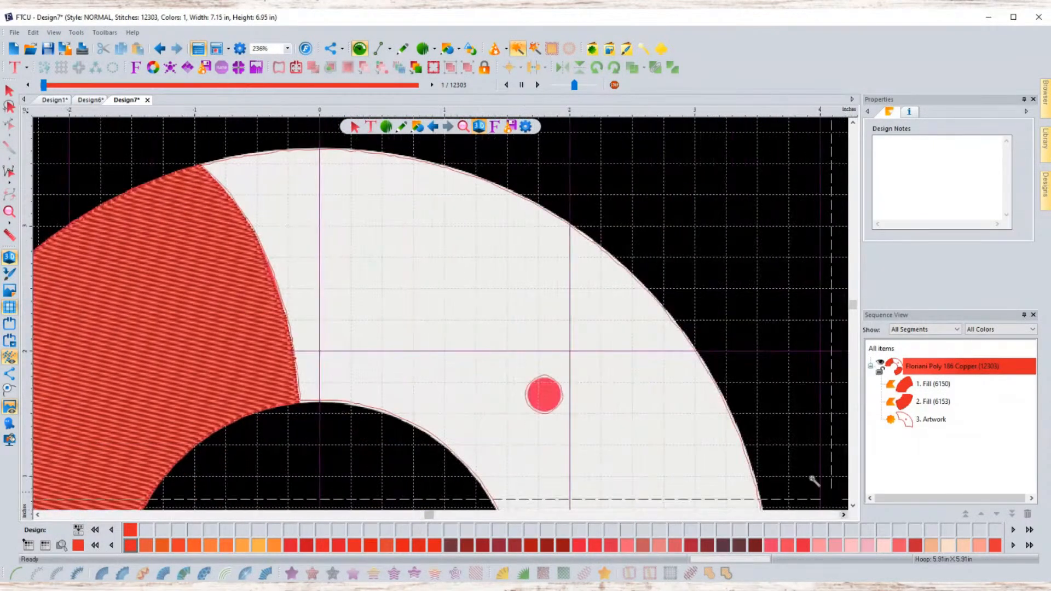
scroll(783, 443, up, 1)
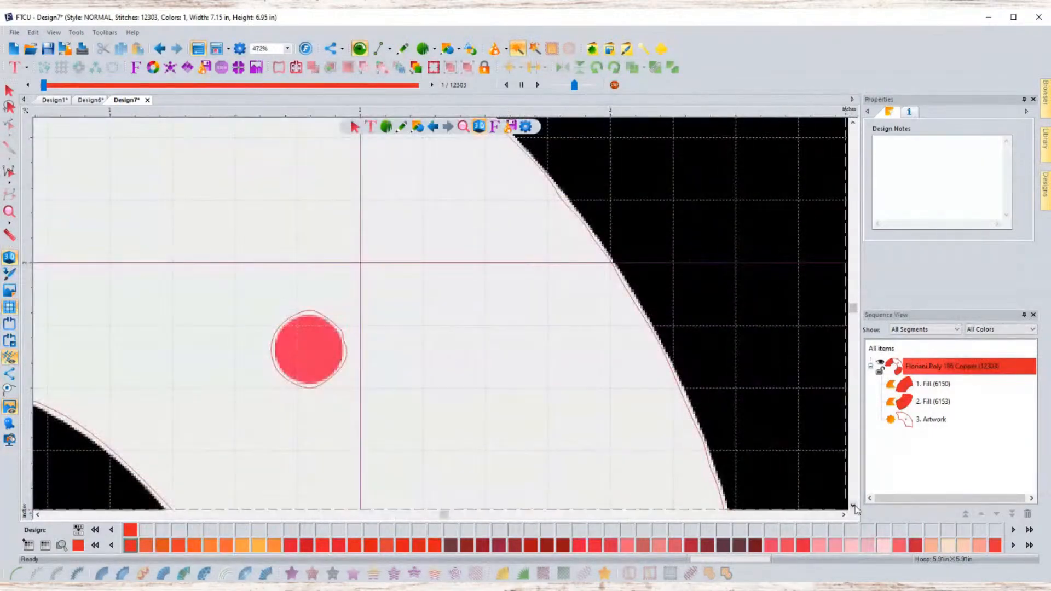
click(853, 505)
click(853, 505)
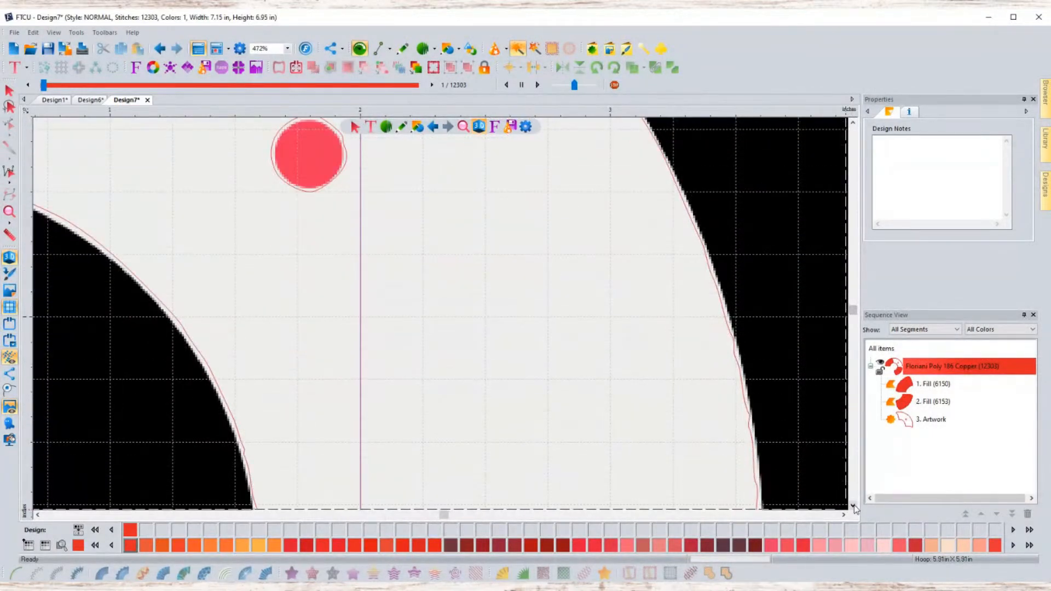
click(853, 505)
click(853, 505)
click(852, 505)
click(853, 505)
click(853, 505)
click(852, 505)
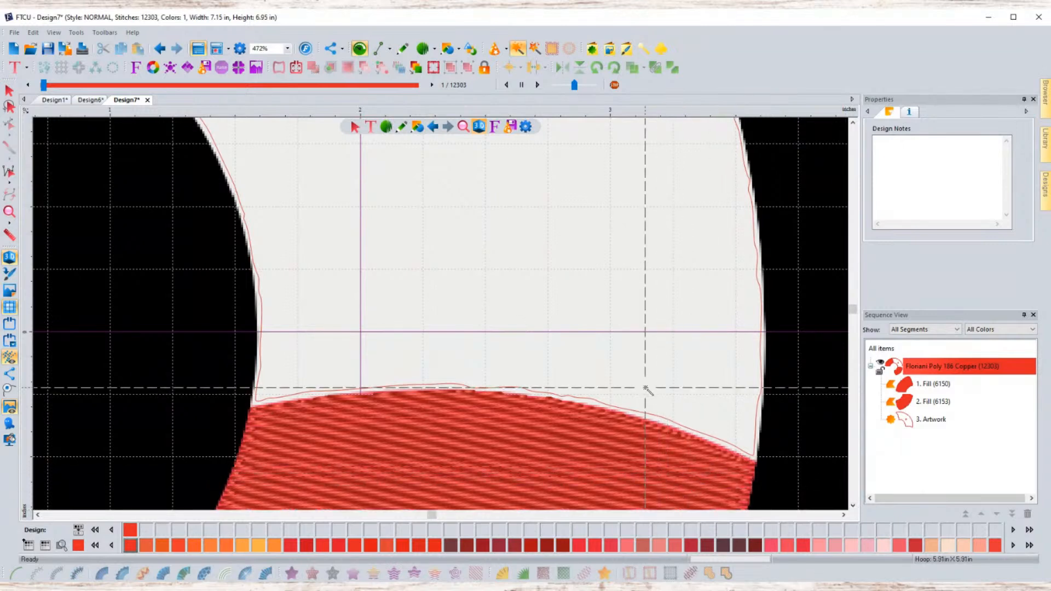
scroll(646, 388, down, 1)
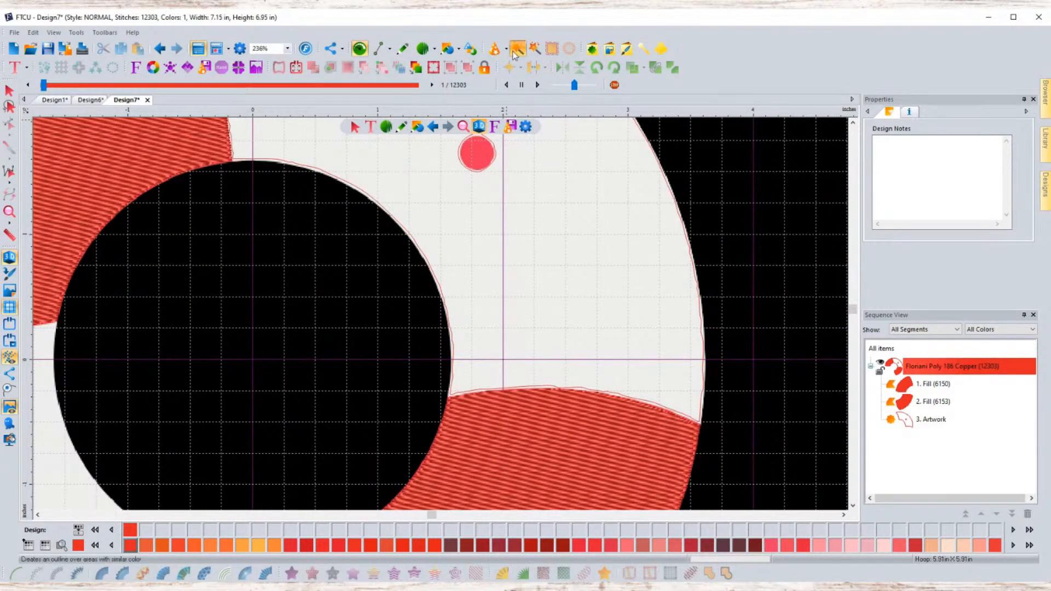
- Select the traced artwork outline and set its pen width to 2.0 mm
click(354, 127)
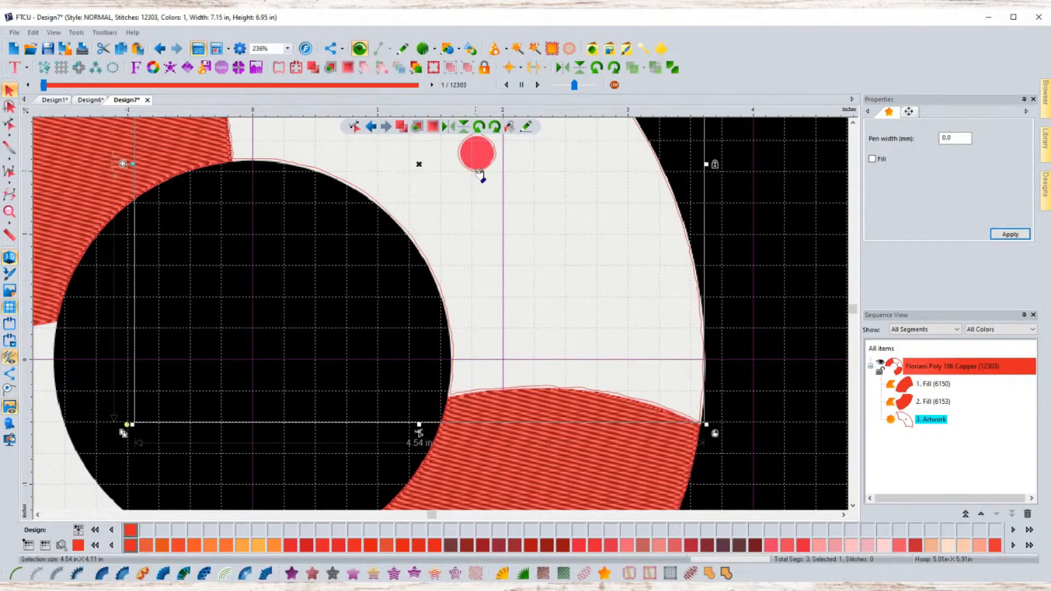
click(402, 48)
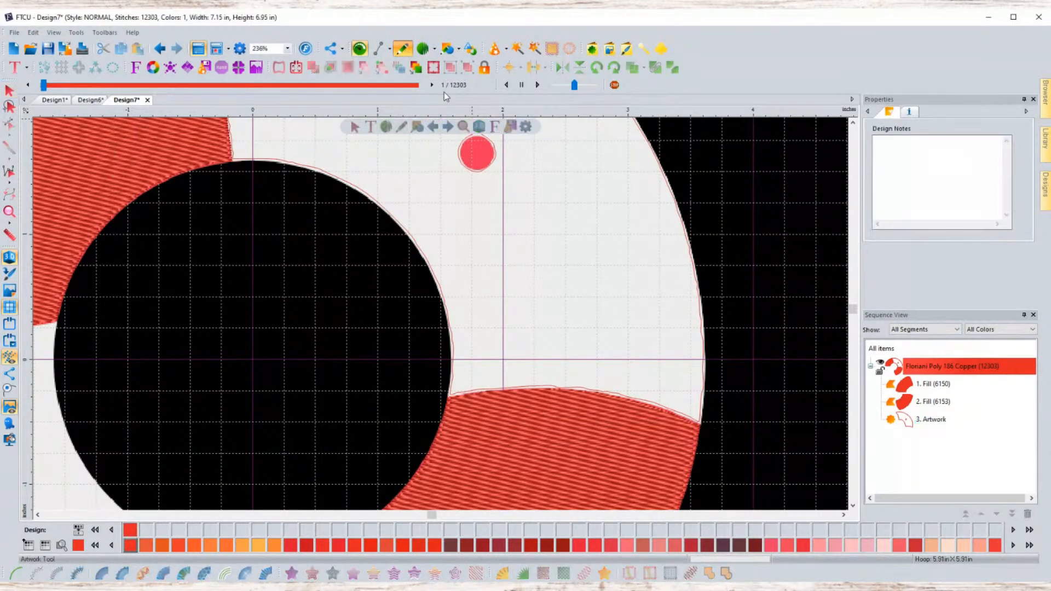
click(9, 90)
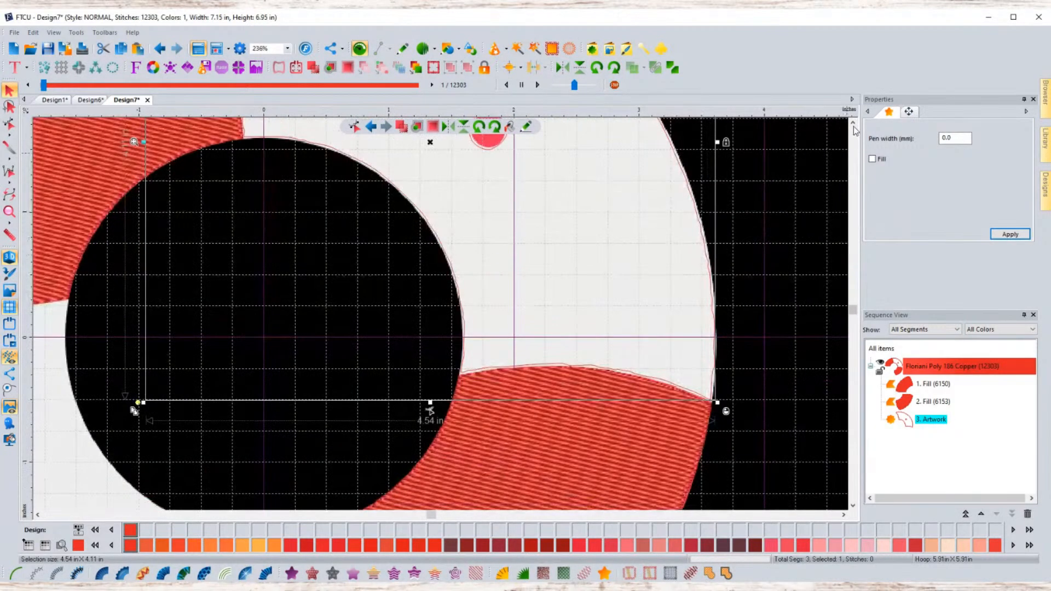
scroll(853, 126, up, 3)
scroll(659, 354, down, 3)
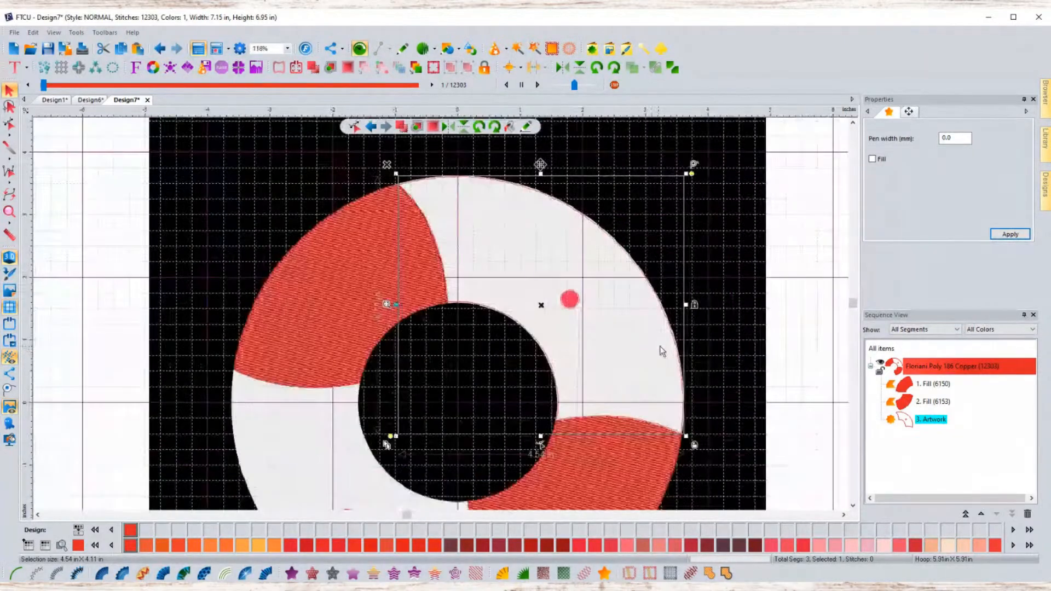
double_click(955, 138)
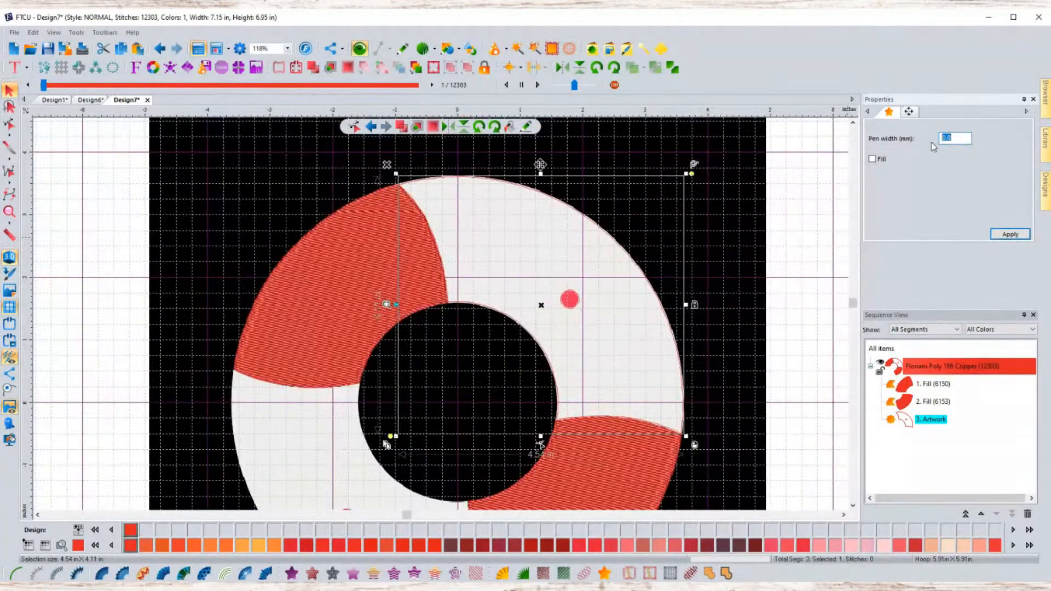
text(2)
key(Return)
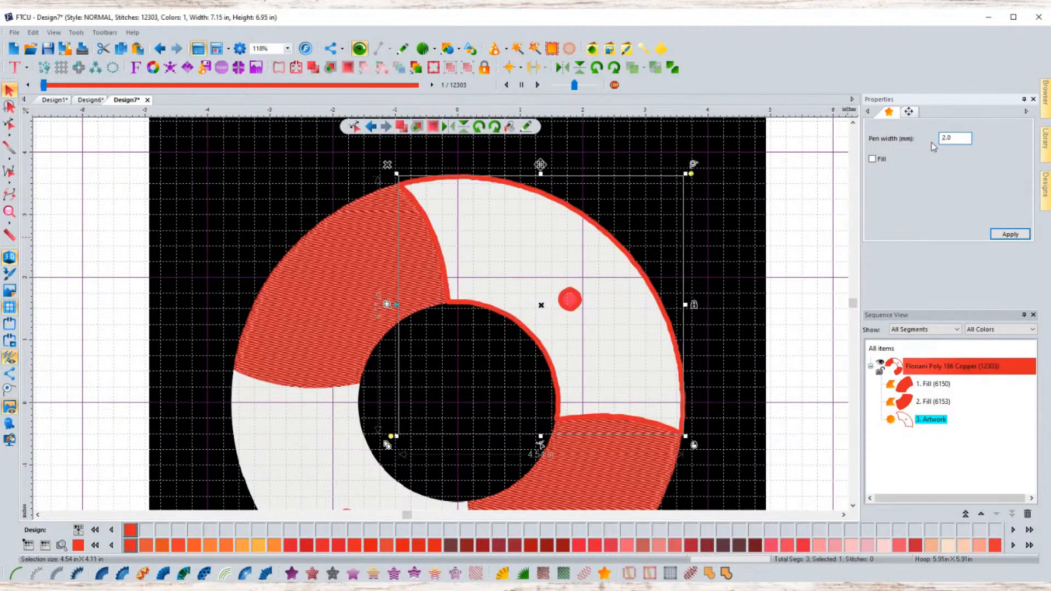
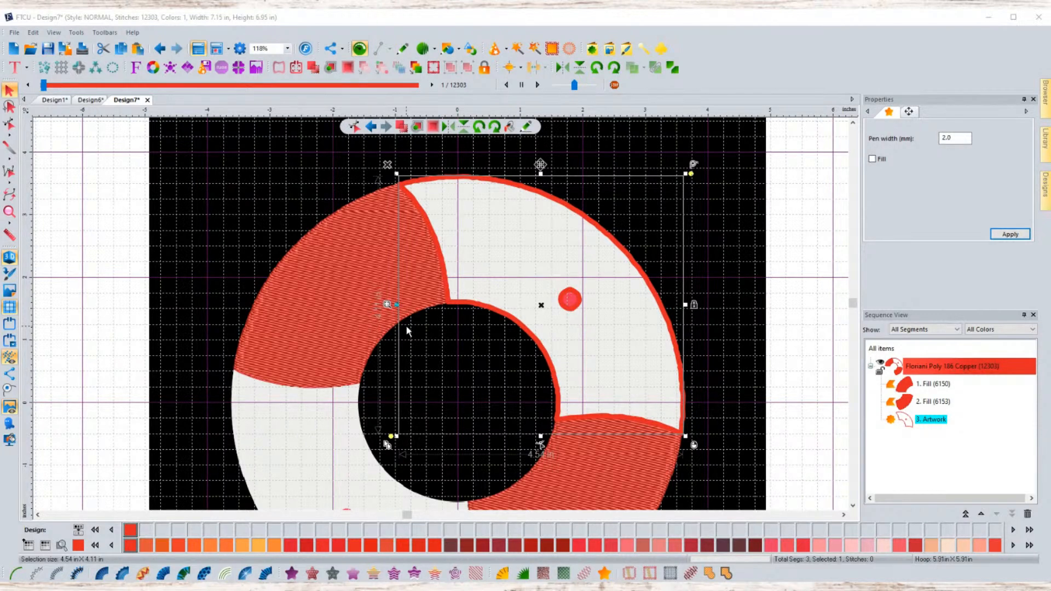
- Turn on Fill for the traced artwork outline and apply it
click(753, 202)
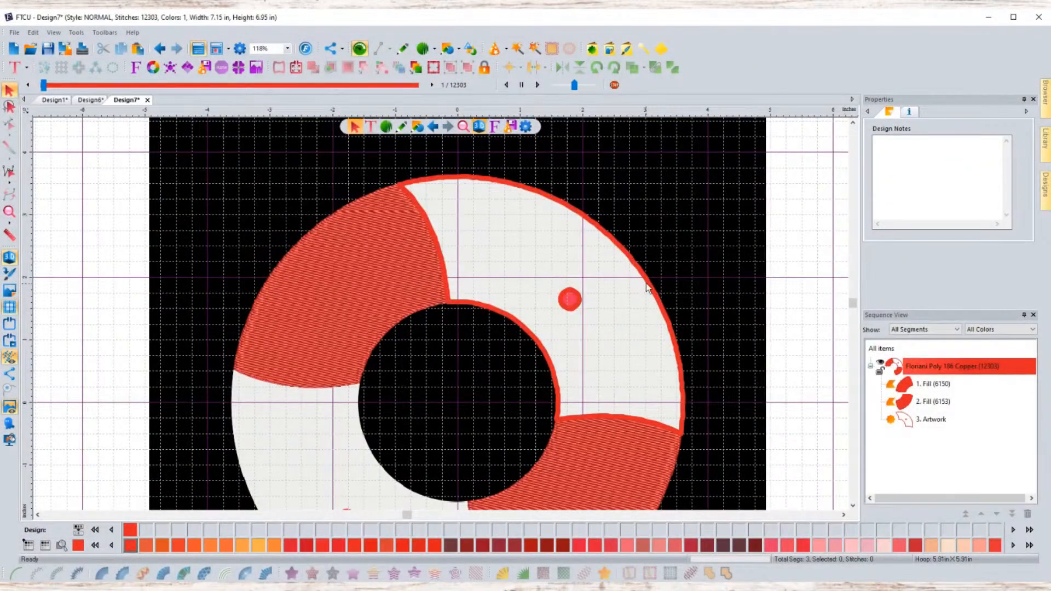
click(650, 286)
click(873, 159)
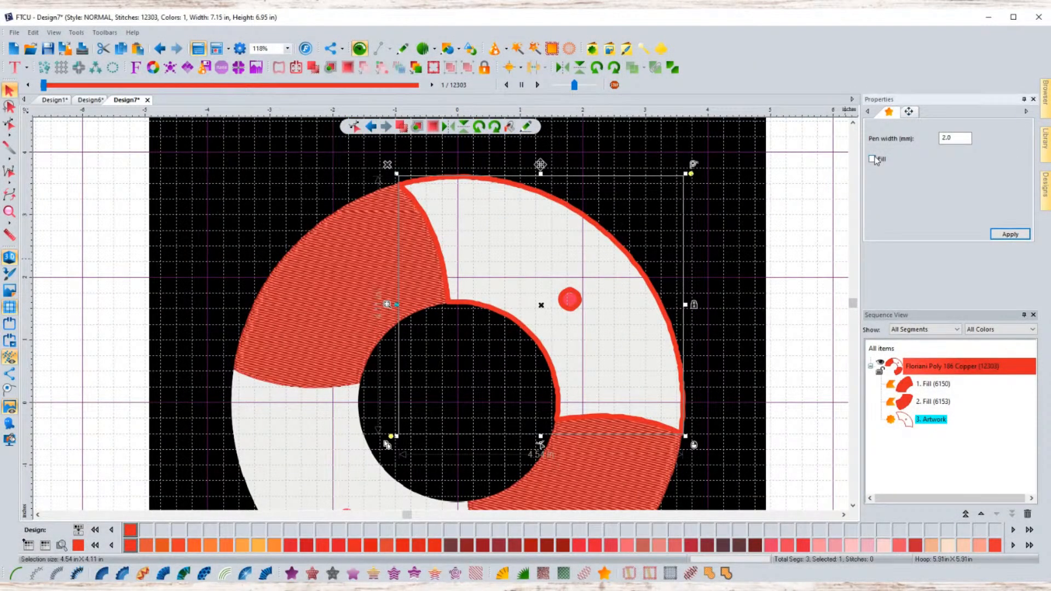
click(1010, 234)
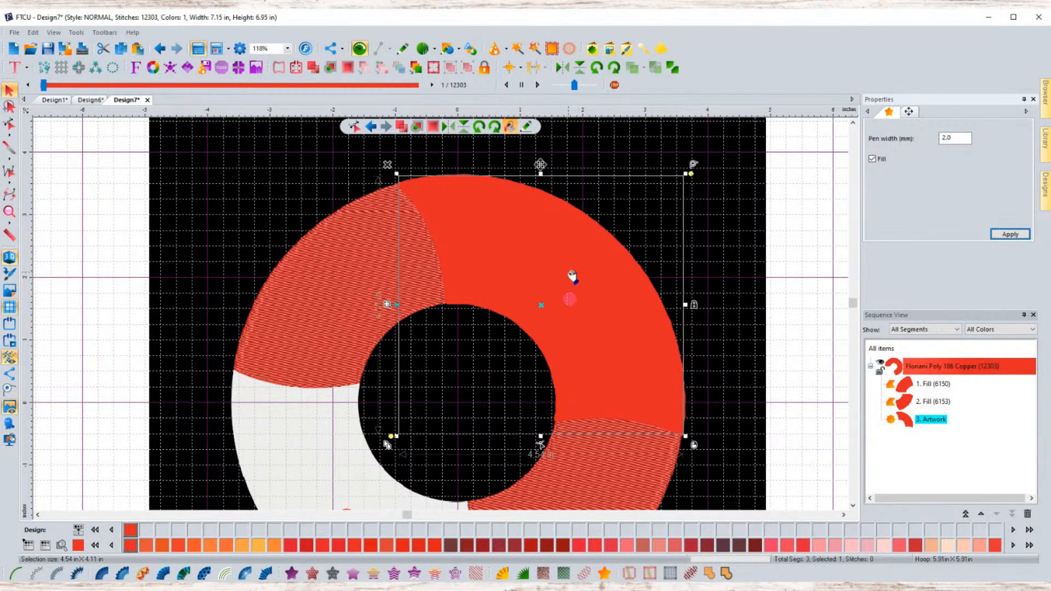
click(526, 127)
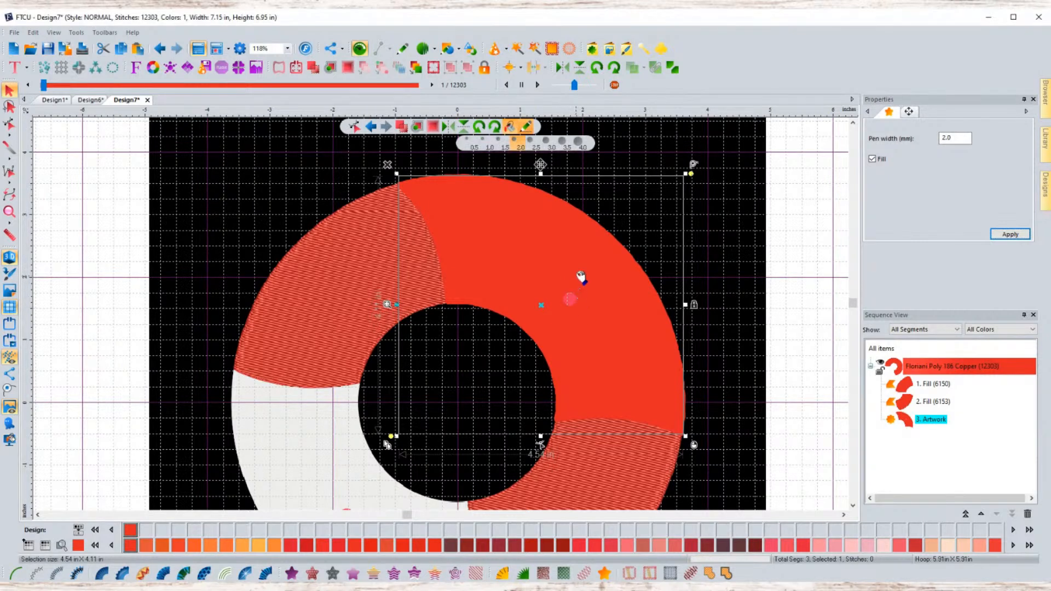
click(510, 127)
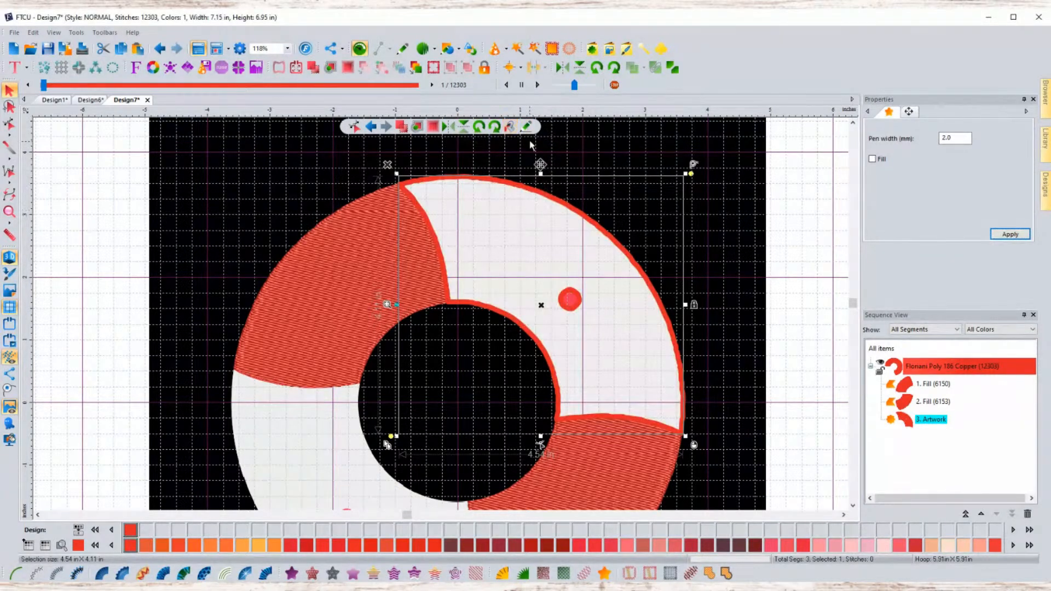
click(510, 128)
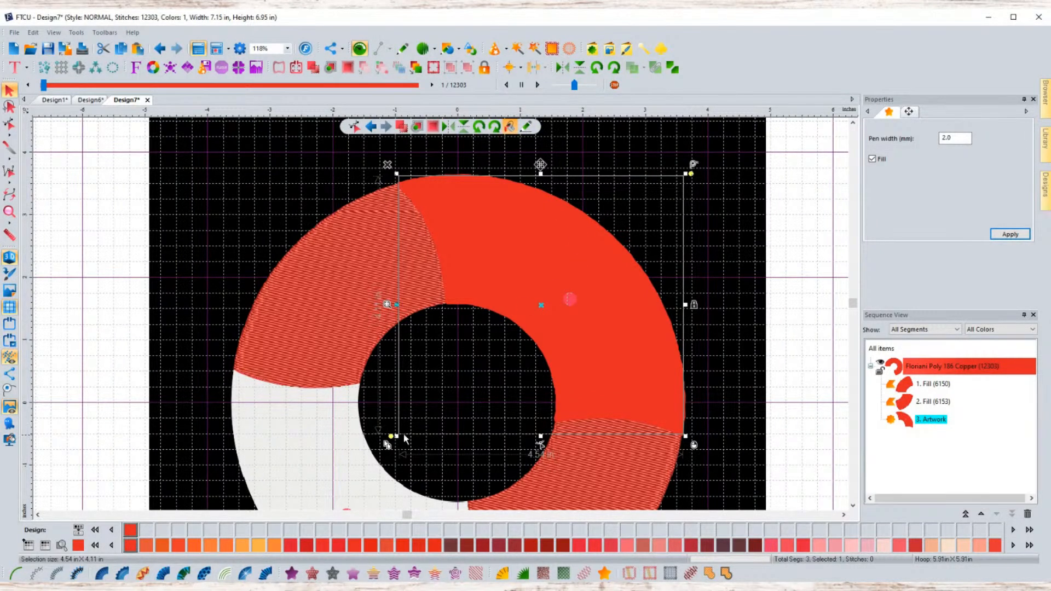
drag(395, 437, 395, 438)
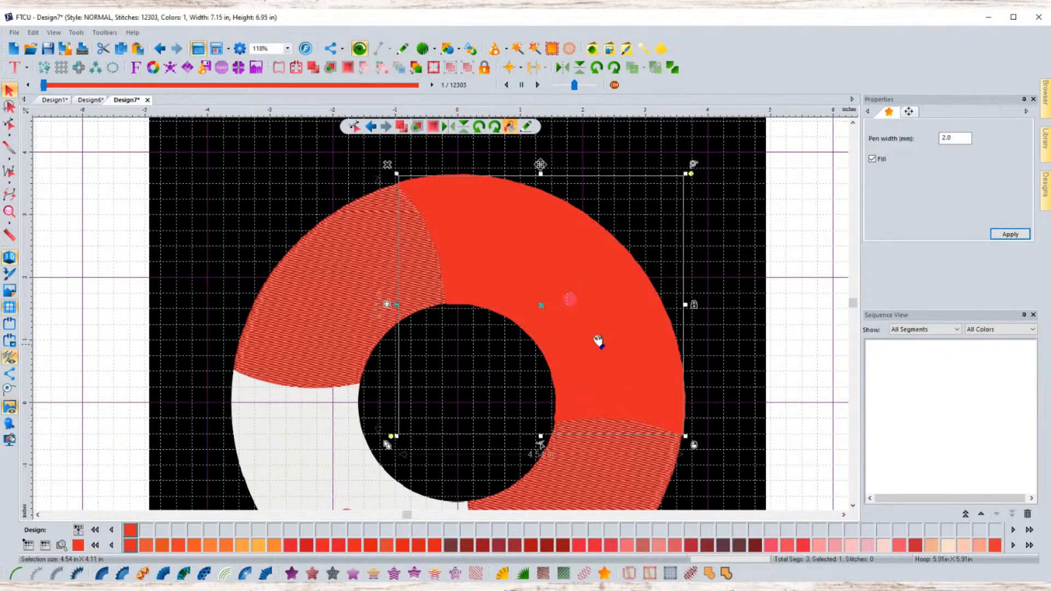
click(714, 303)
click(634, 356)
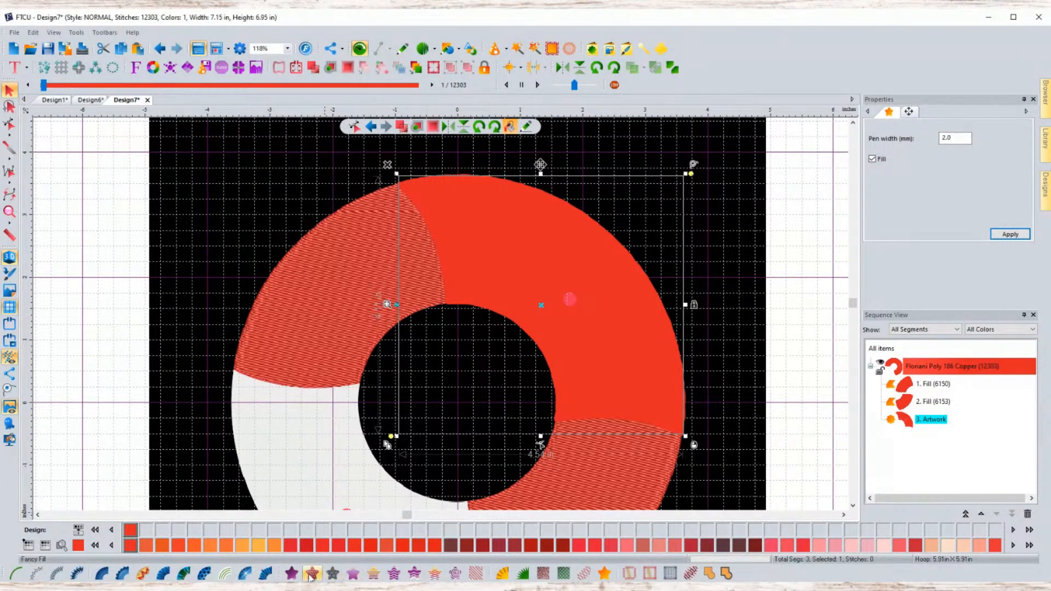
- Convert the filled artwork outline into a Fancy Fill stitch segment
click(292, 573)
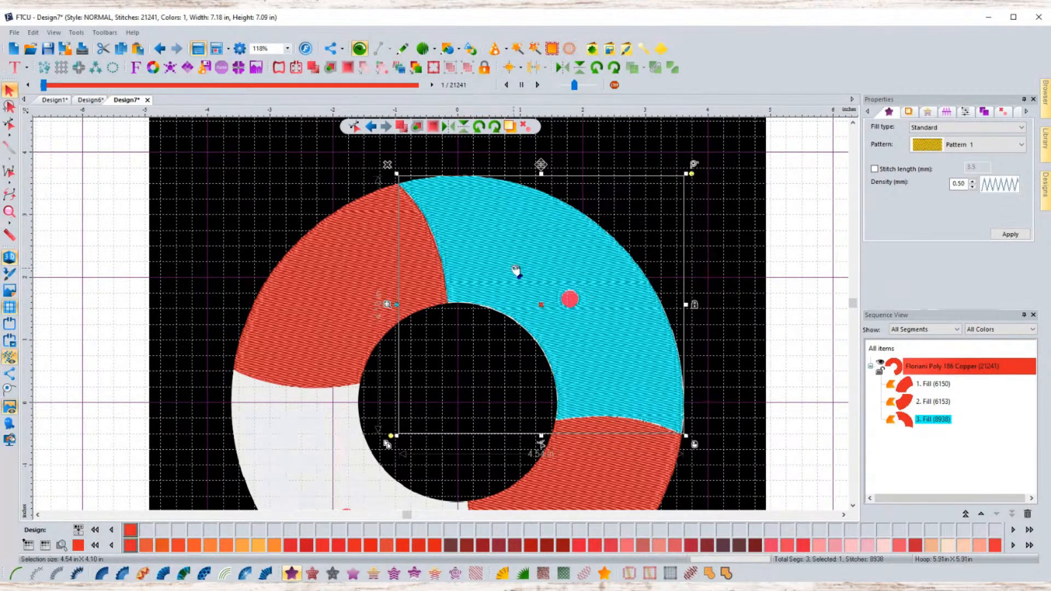
drag(516, 269, 523, 269)
click(721, 325)
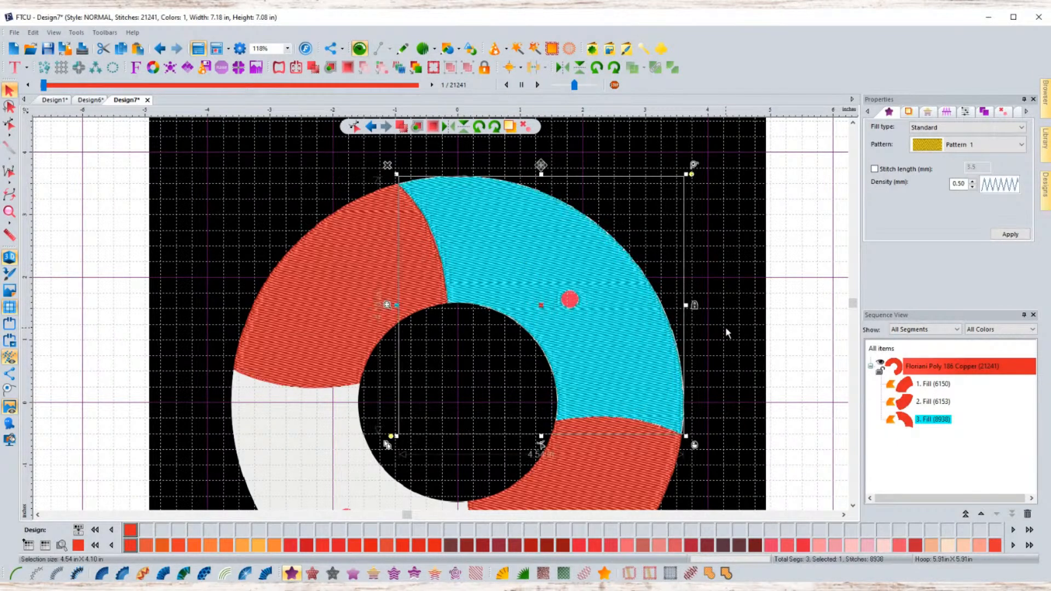
click(636, 359)
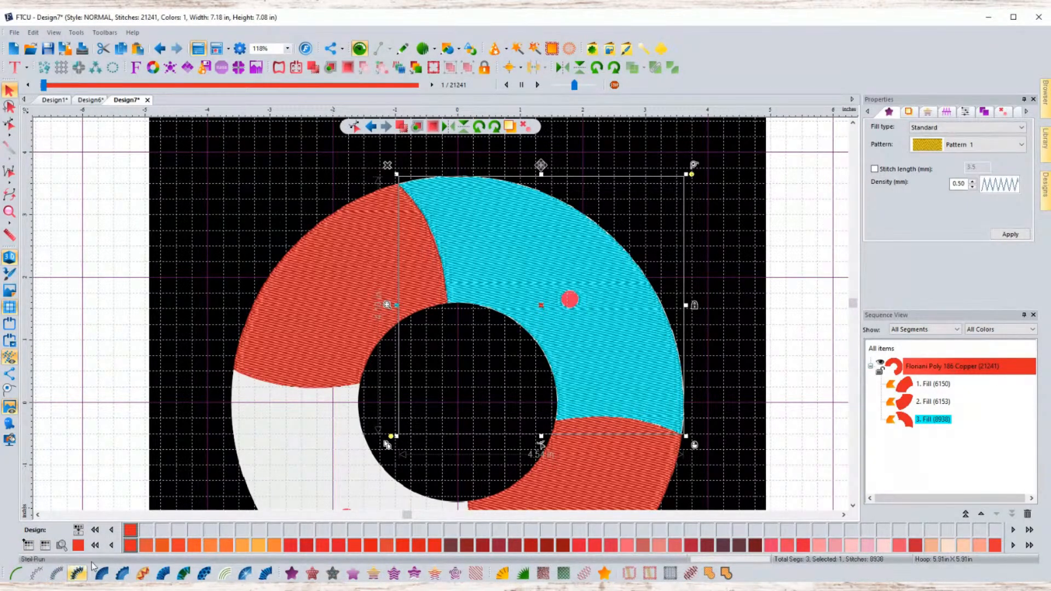
click(46, 547)
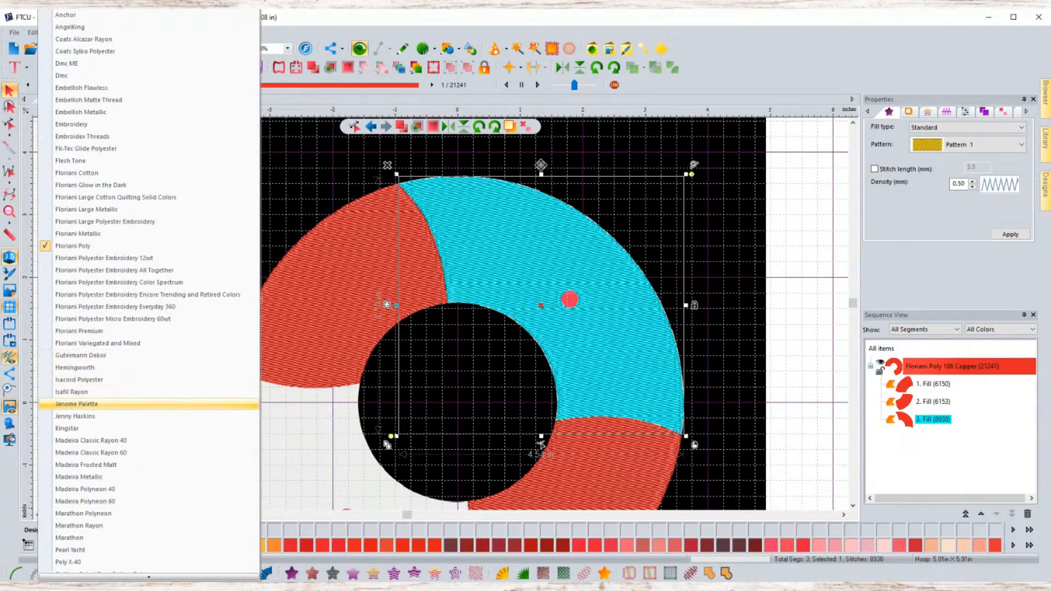
scroll(76, 400, down, 1)
scroll(77, 399, down, 3)
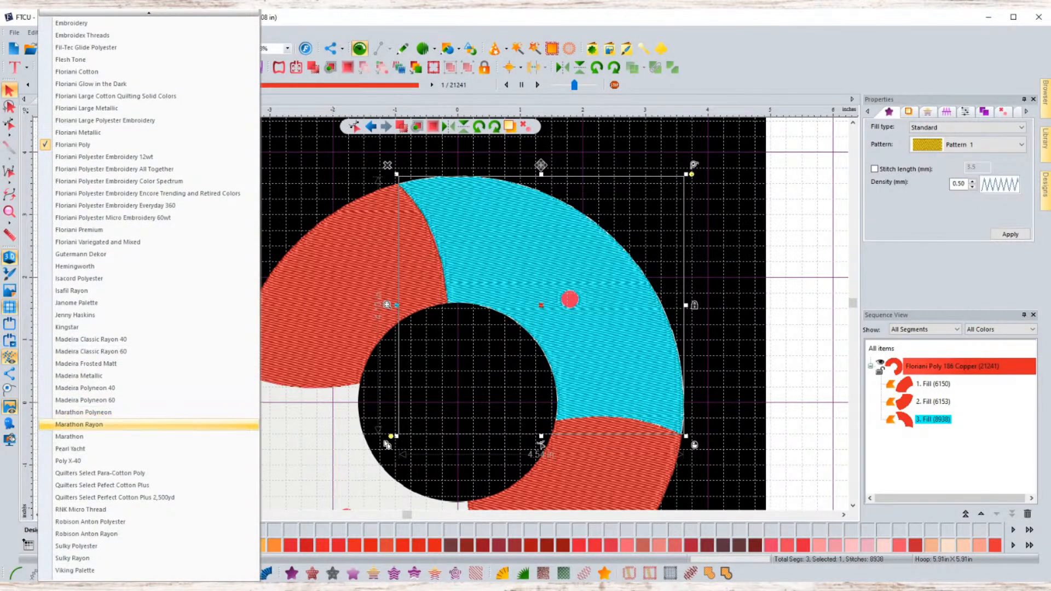
scroll(77, 421, up, 3)
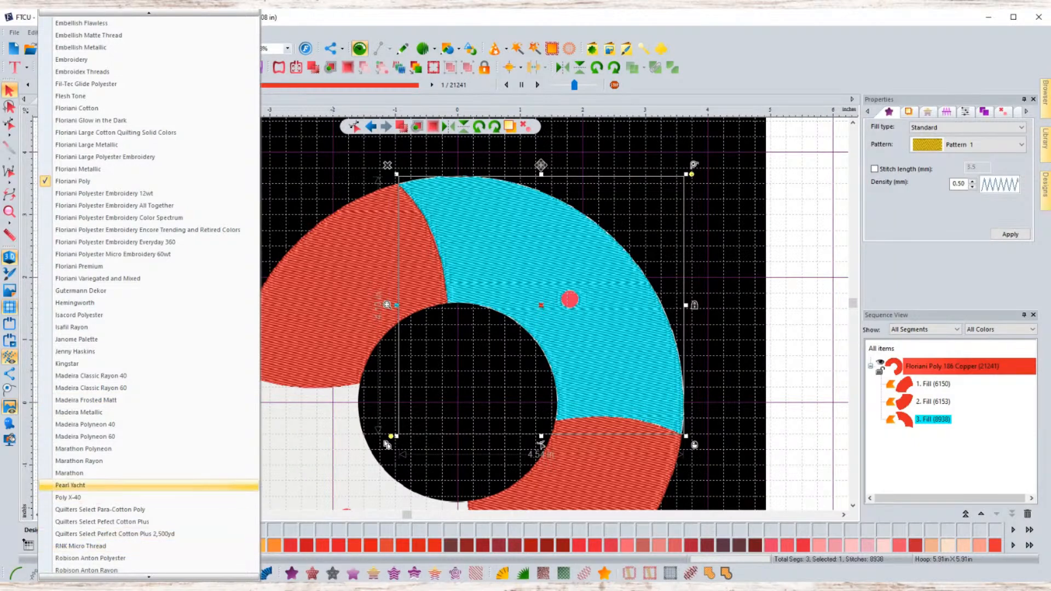
scroll(148, 509, up, 2)
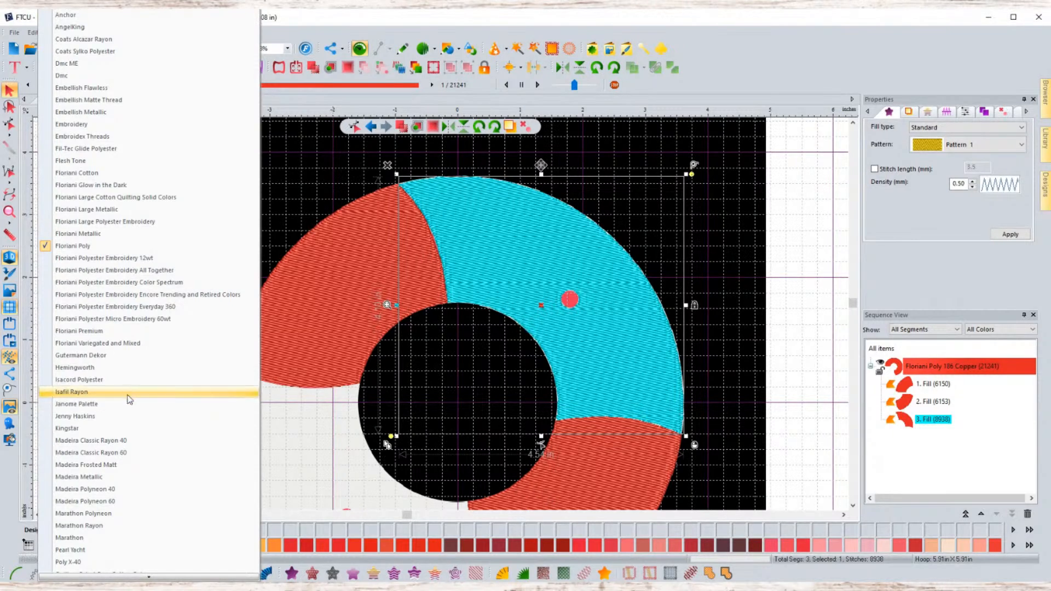
click(275, 433)
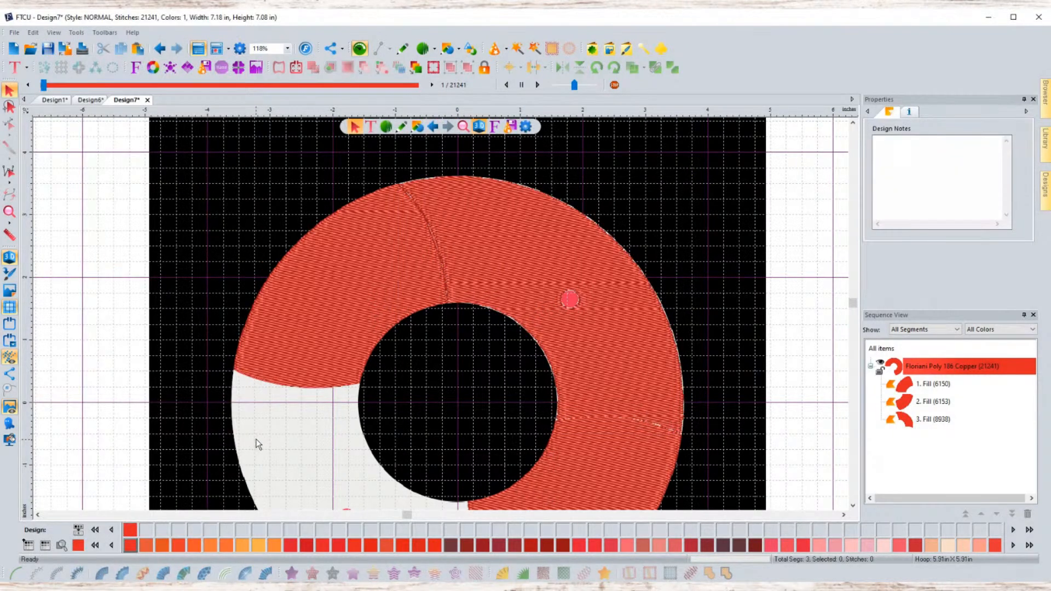
- Assign the white thread Floriani Poly 850 Lamp Light to the new fill segment
click(523, 260)
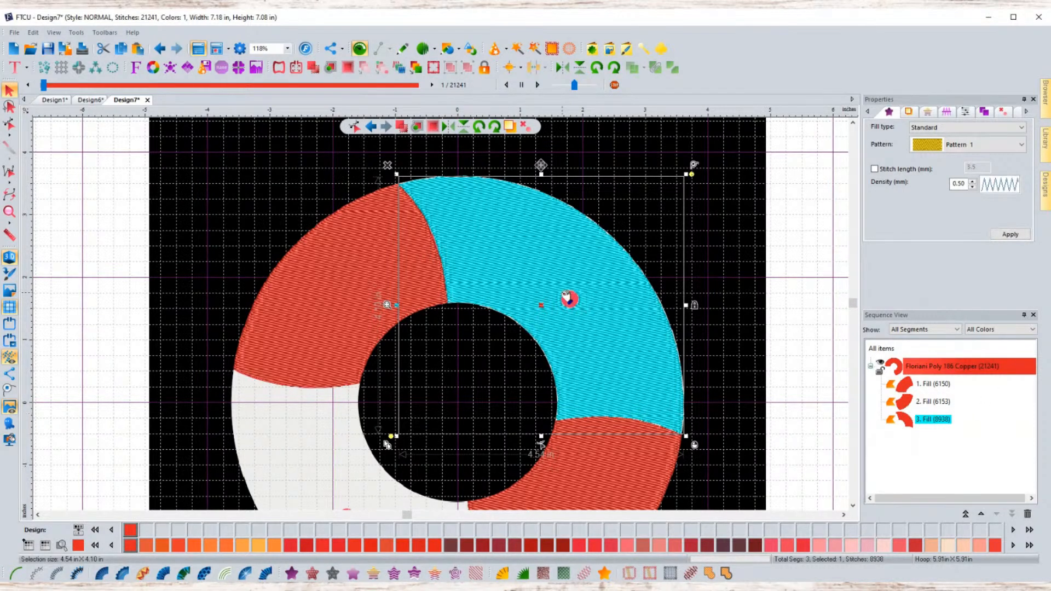
click(1029, 545)
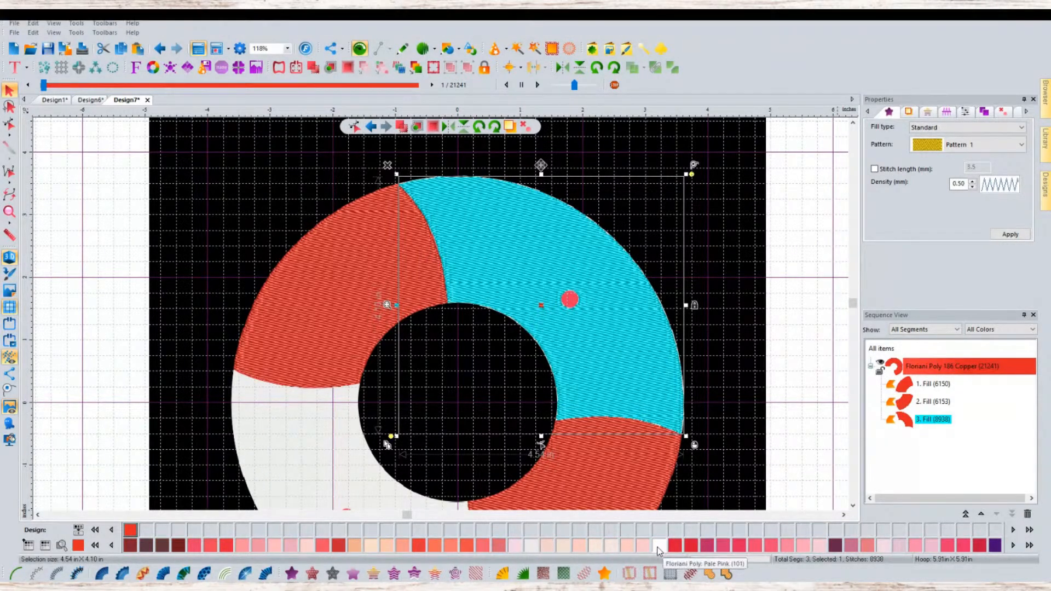
click(1029, 545)
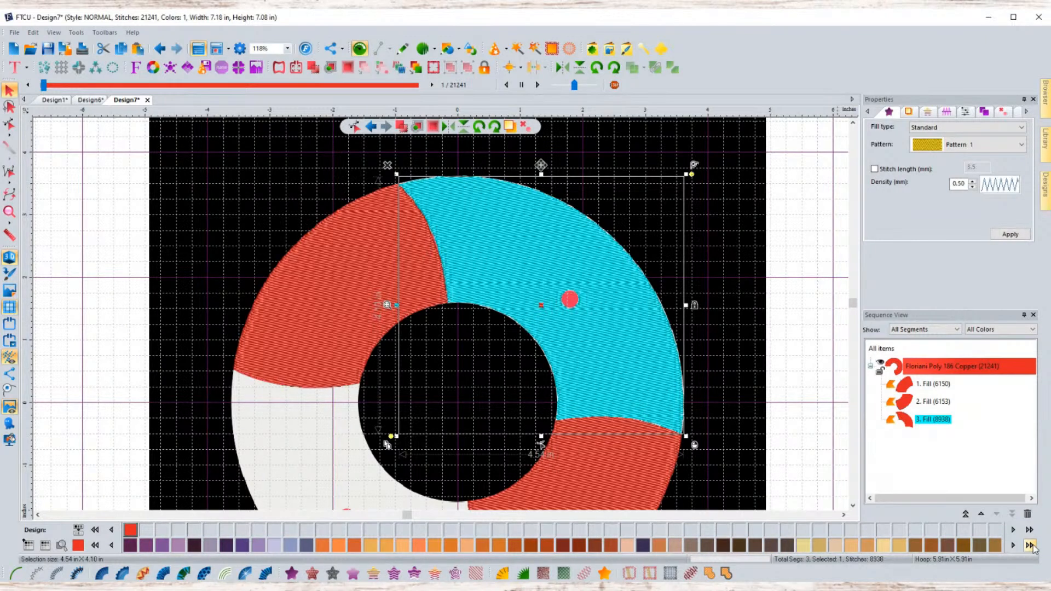
click(1029, 545)
click(1029, 545)
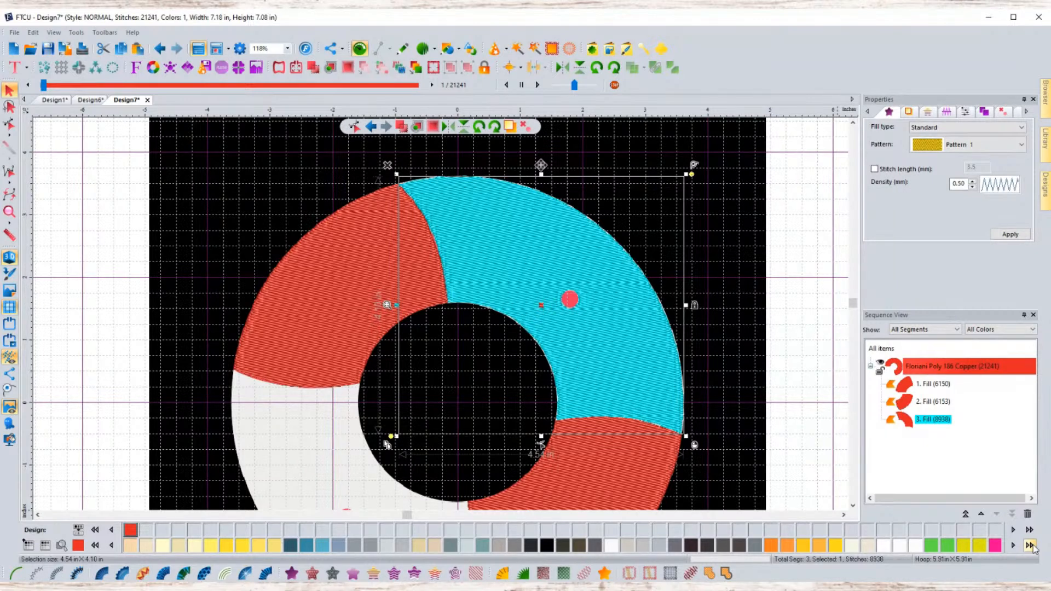
click(899, 545)
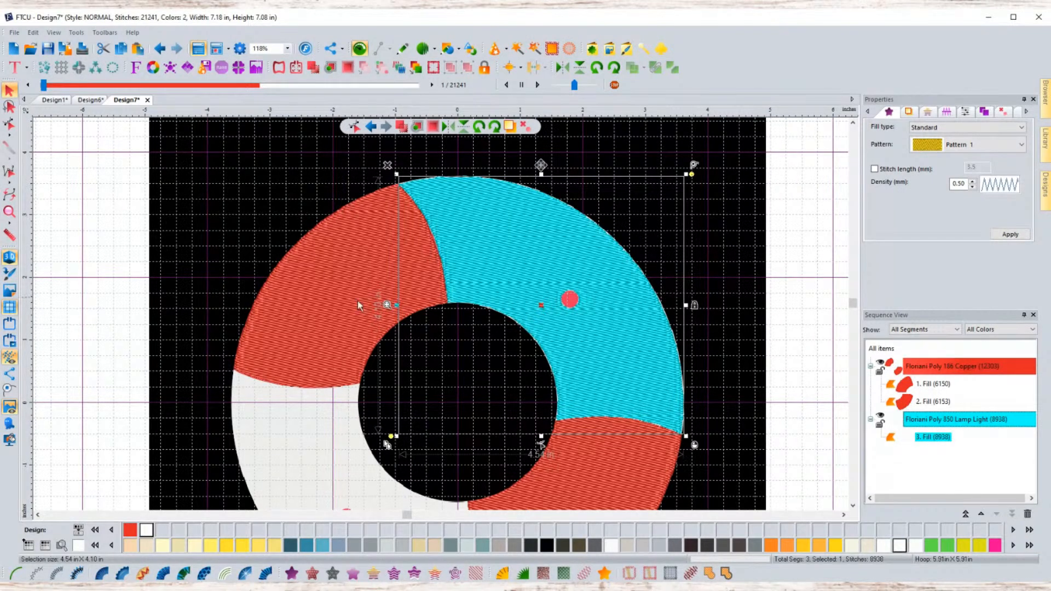
click(728, 268)
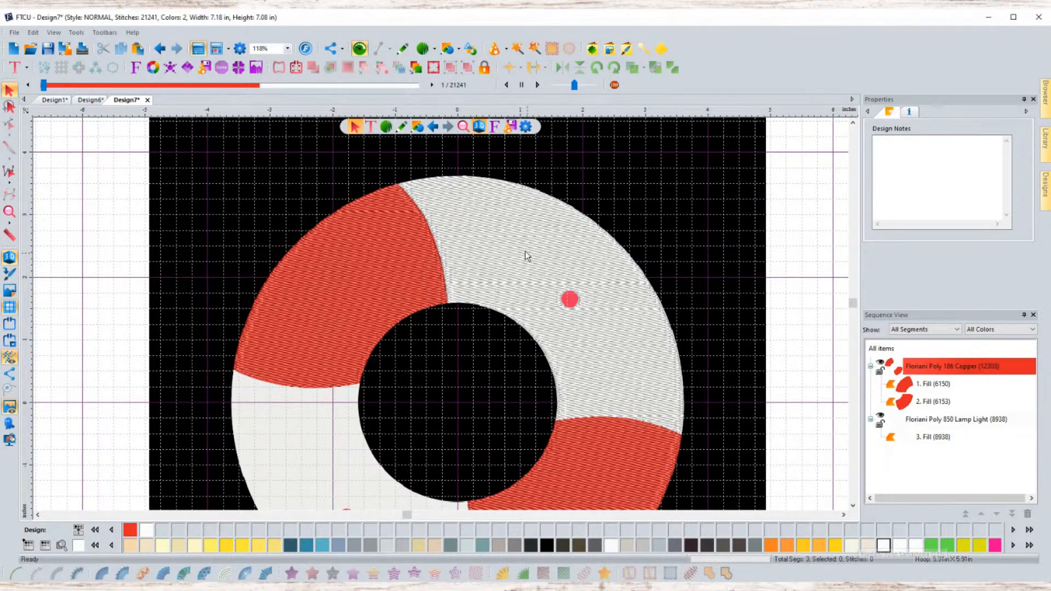
click(537, 277)
click(687, 242)
click(573, 311)
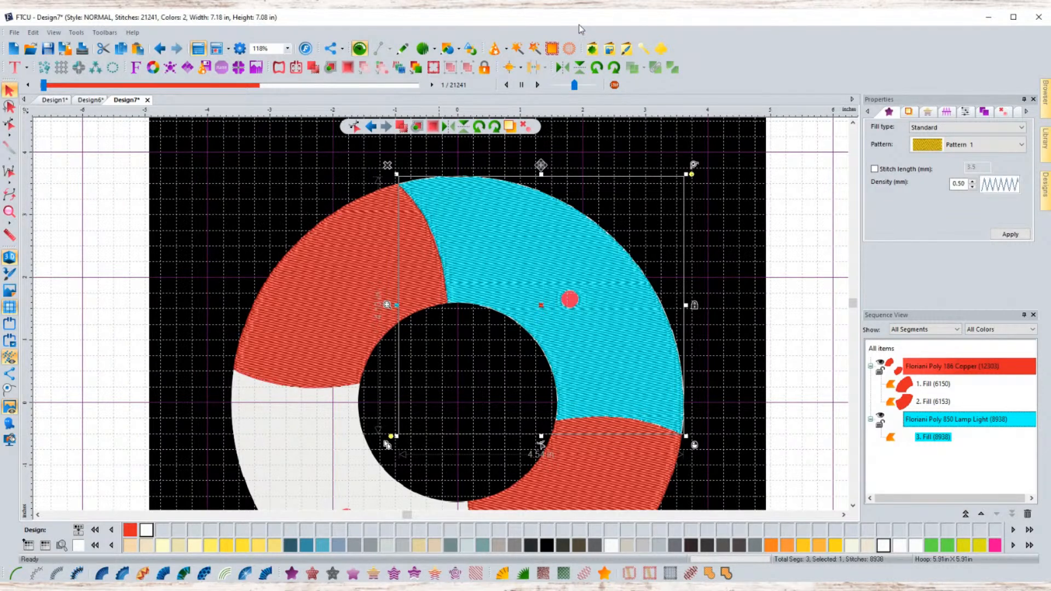
- Open the Custom Shapes library and browse the shapes in the Custom Shapes folder
click(592, 48)
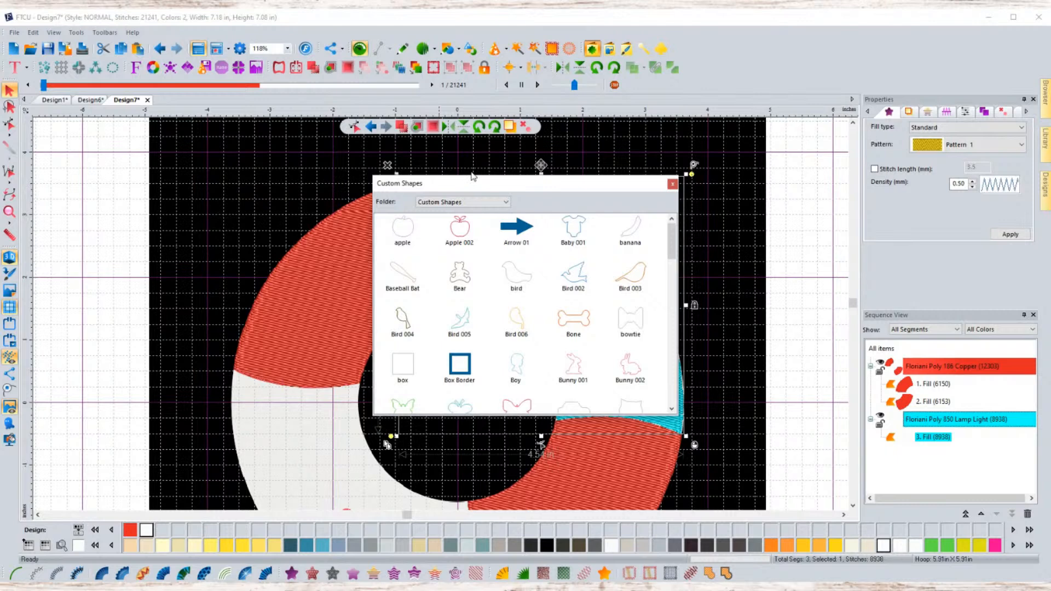
click(472, 202)
scroll(569, 303, down, 3)
scroll(569, 304, up, 3)
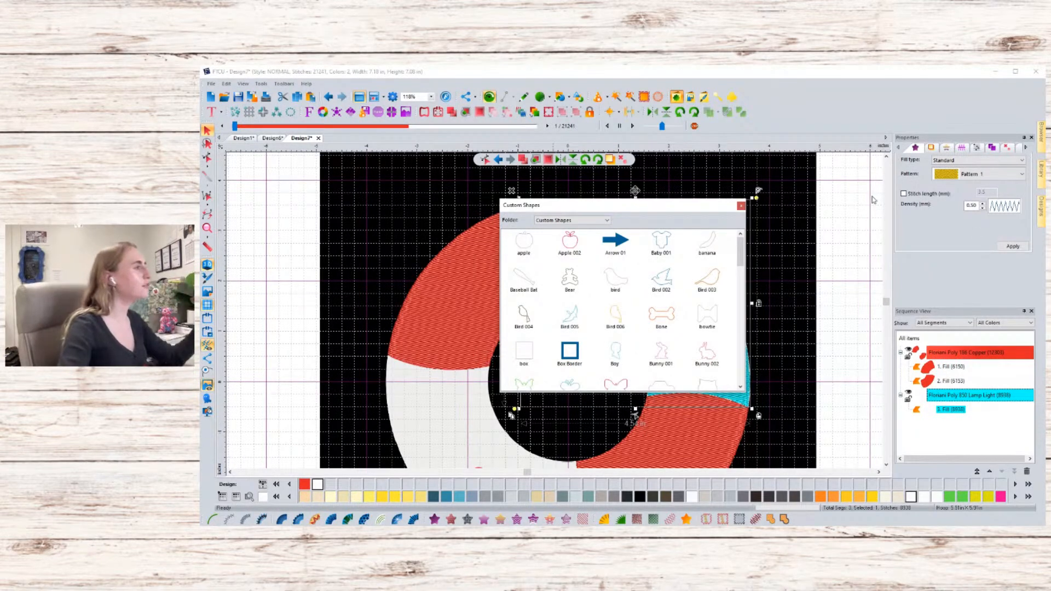
click(740, 205)
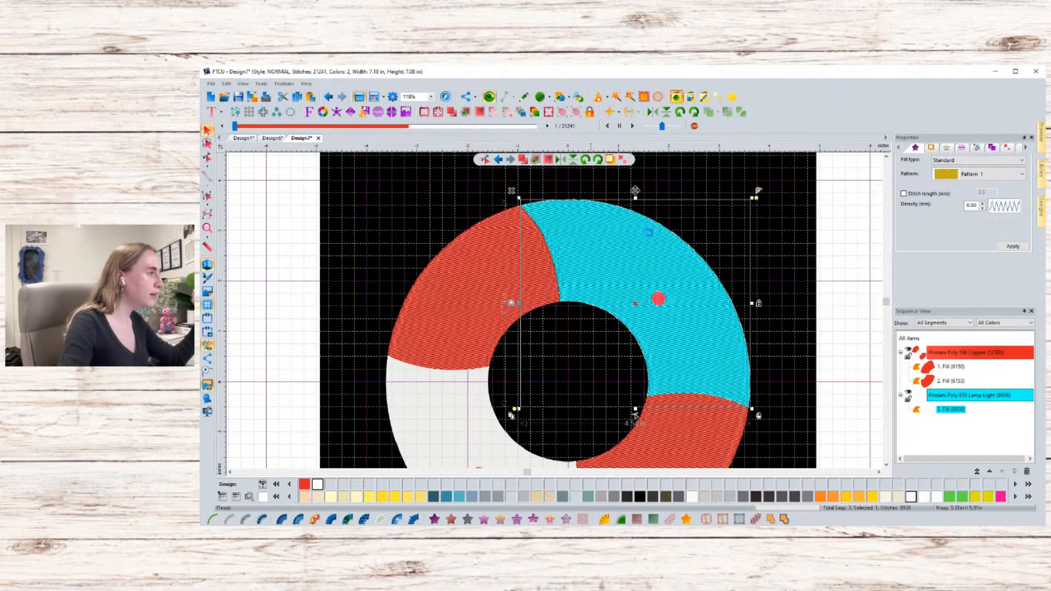
scroll(649, 235, down, 3)
scroll(622, 309, down, 9)
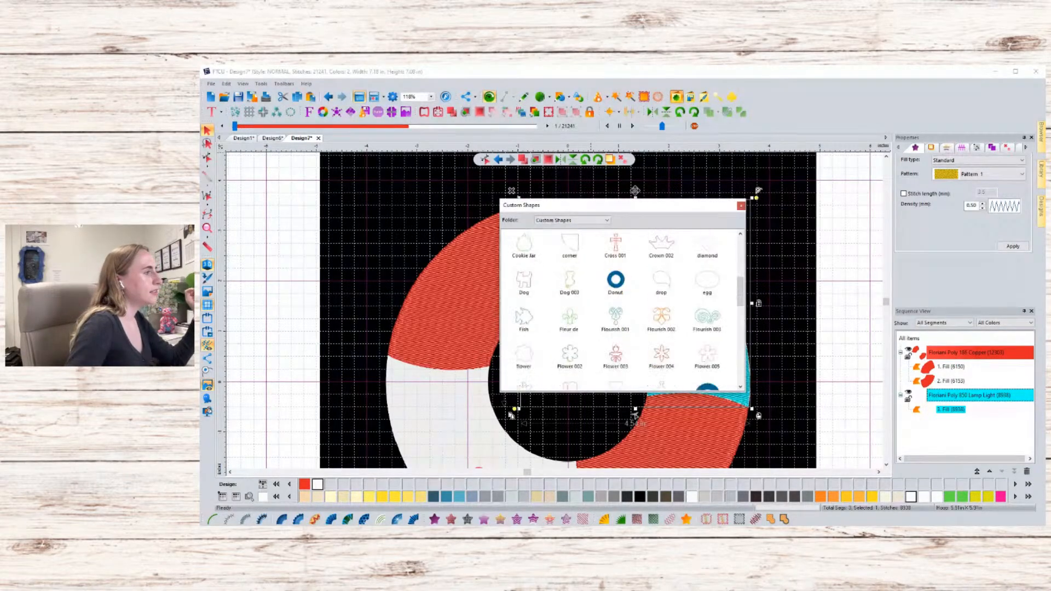
scroll(621, 309, down, 3)
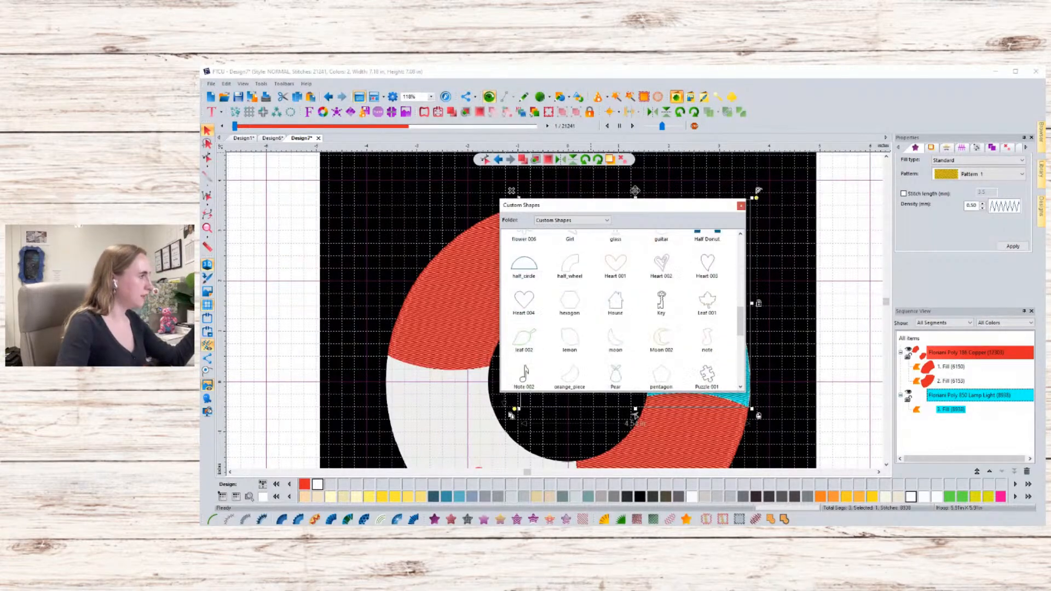
scroll(622, 309, down, 2)
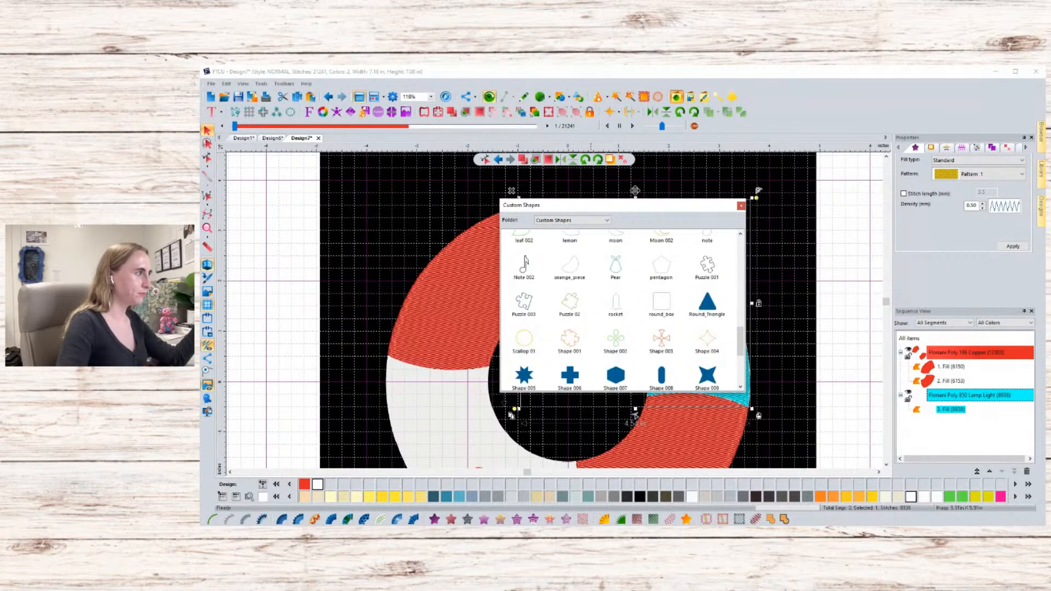
scroll(621, 309, up, 4)
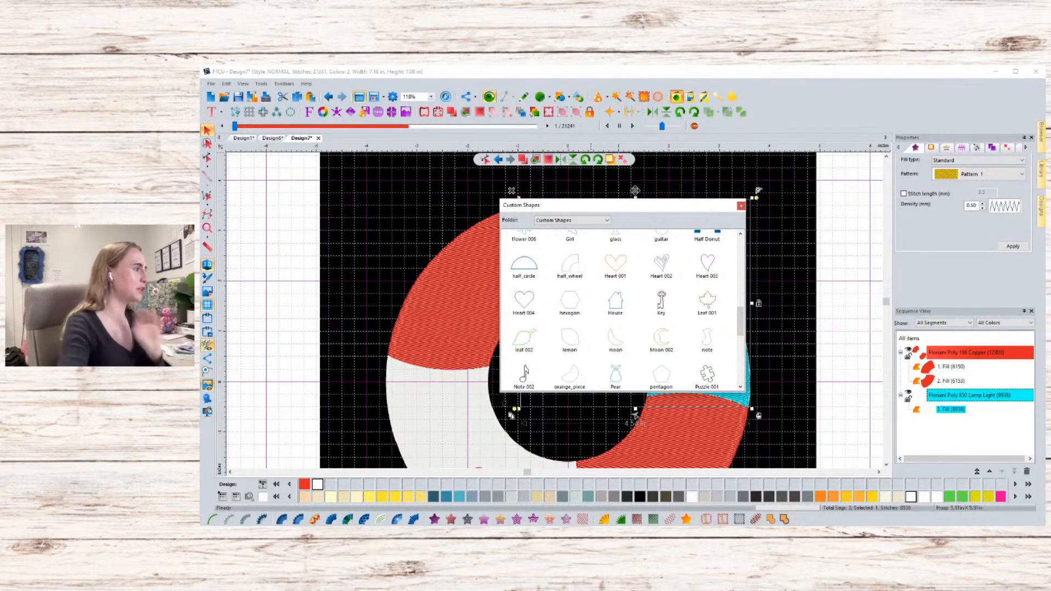
scroll(621, 309, down, 3)
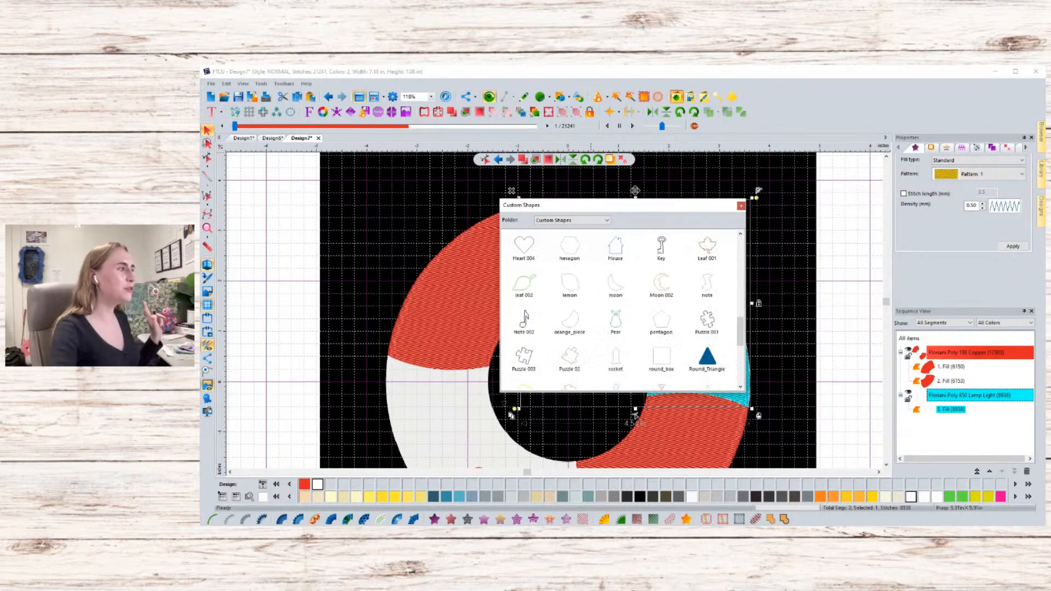
scroll(621, 309, down, 2)
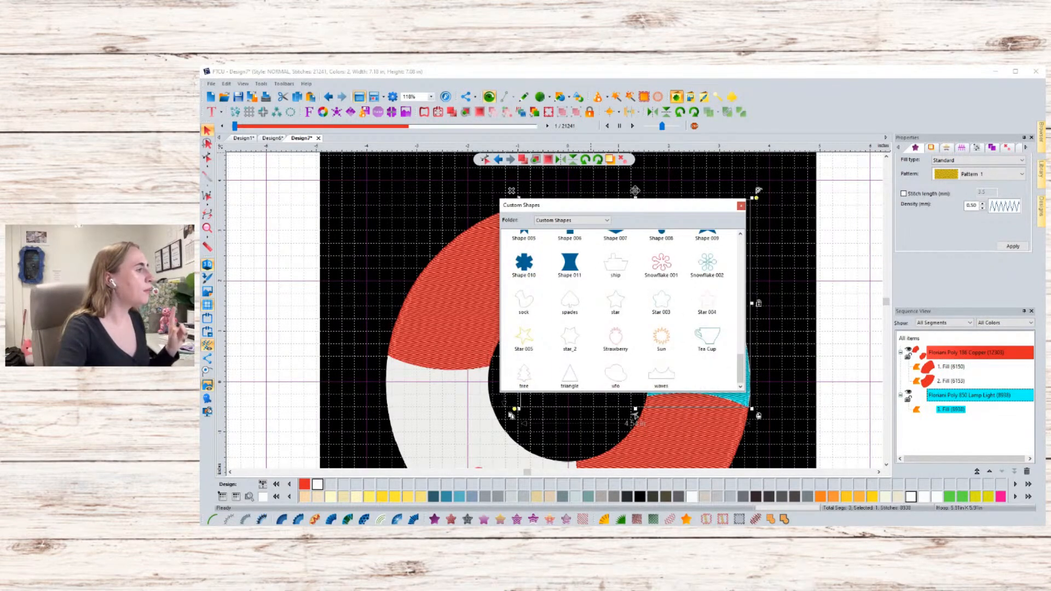
scroll(526, 383, up, 6)
scroll(526, 383, down, 3)
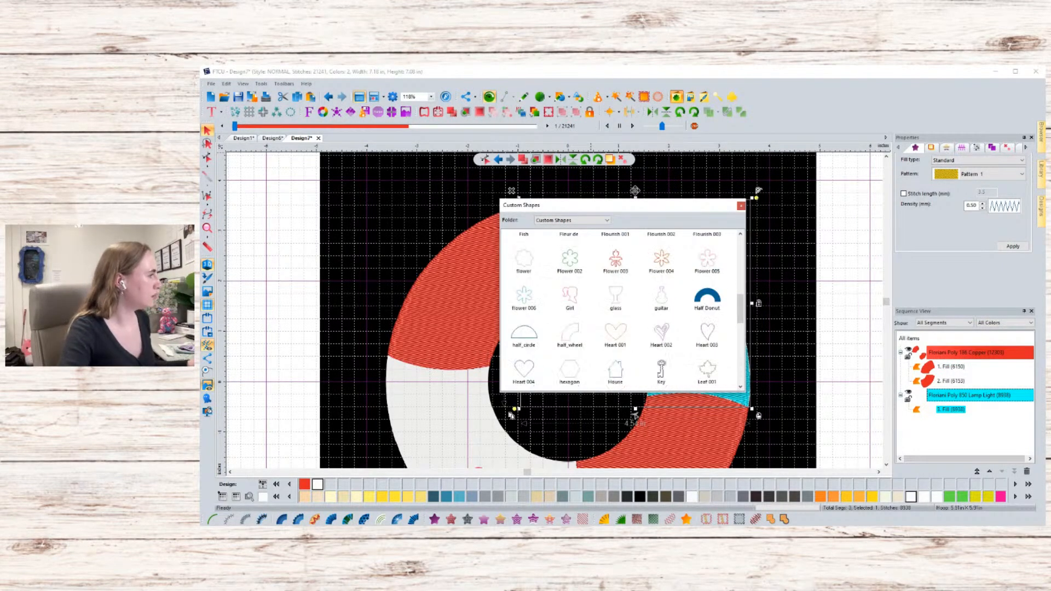
scroll(526, 385, up, 10)
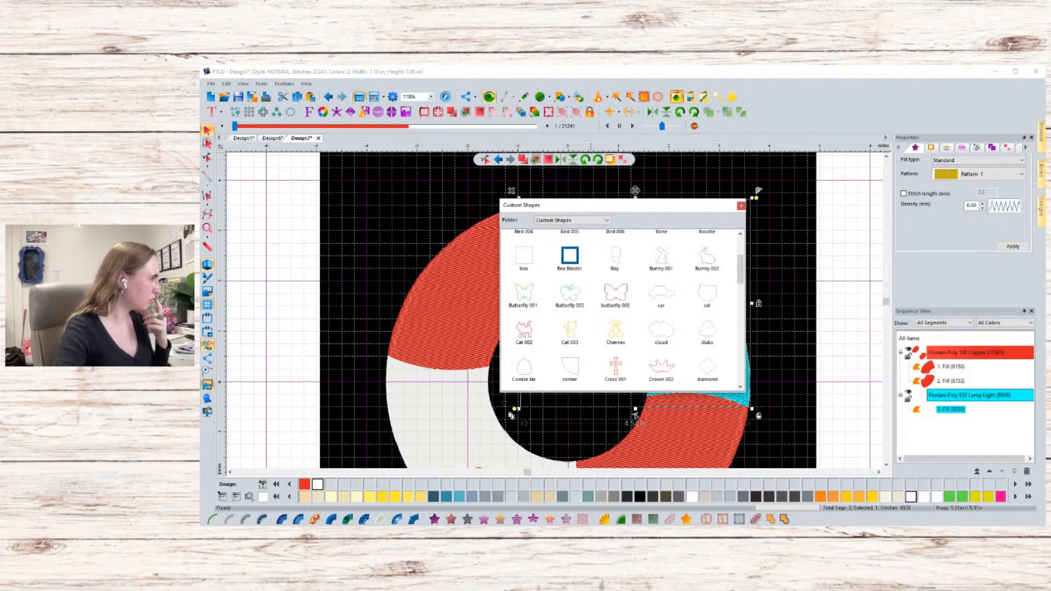
scroll(621, 309, down, 5)
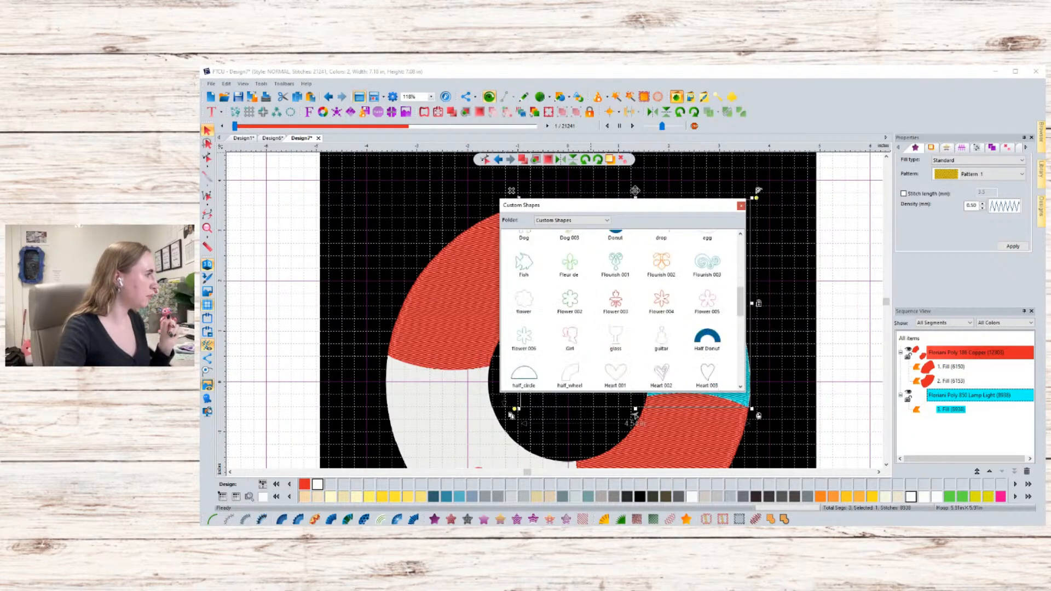
scroll(621, 309, up, 5)
scroll(622, 310, down, 2)
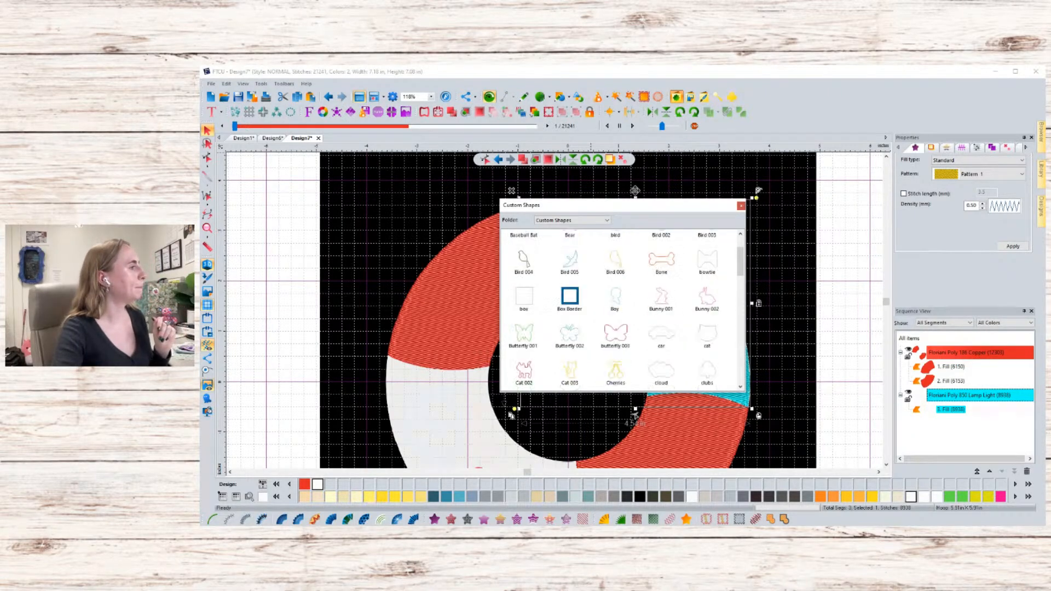
scroll(621, 309, down, 15)
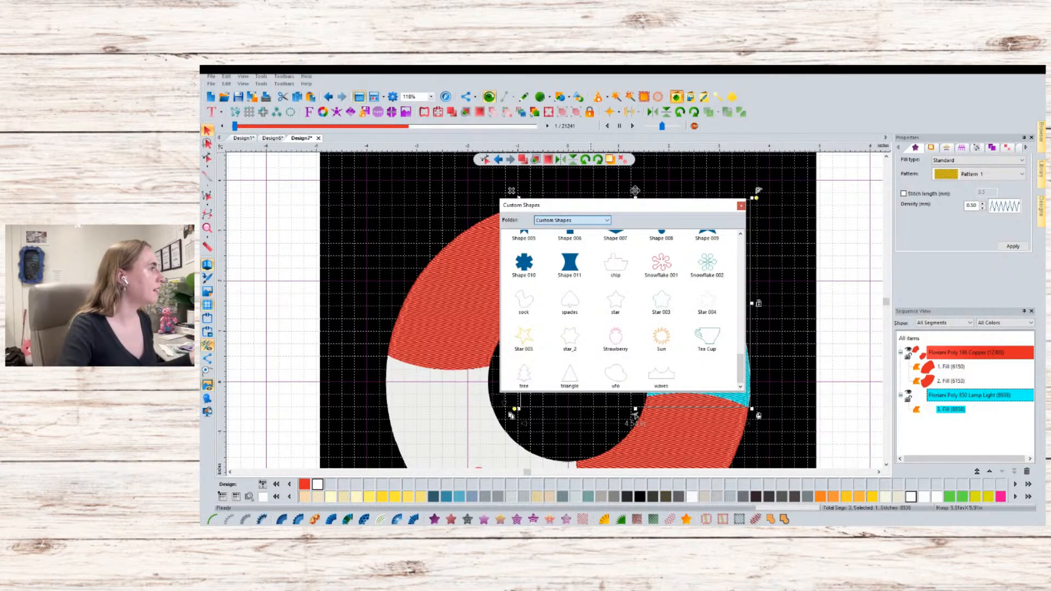
- Switch the library to the Easy Art folder, browse its designs, and close the Custom Shapes dialog
click(562, 233)
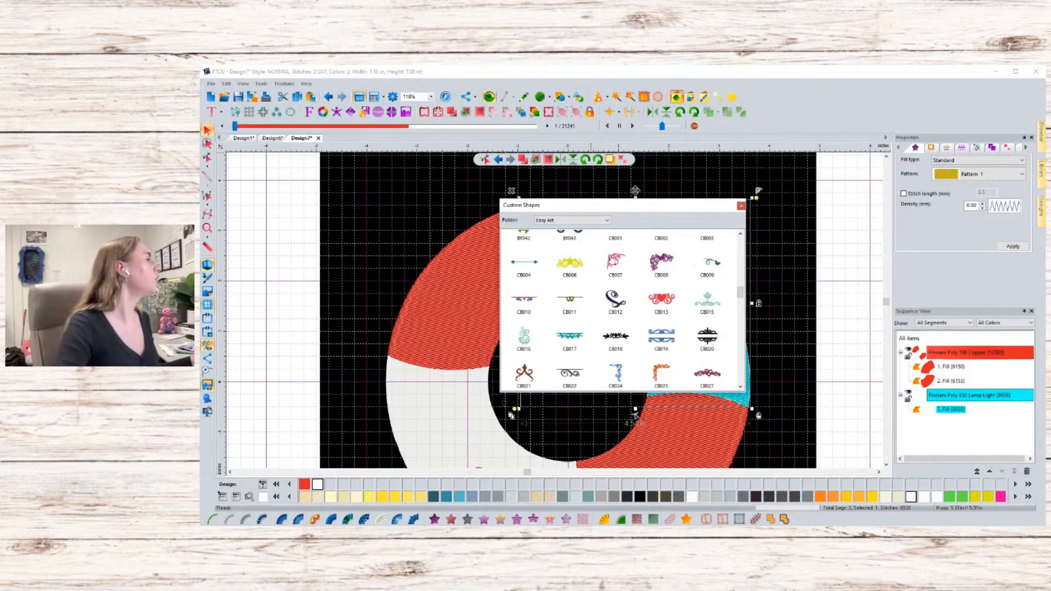
scroll(621, 303, up, 5)
scroll(623, 303, up, 4)
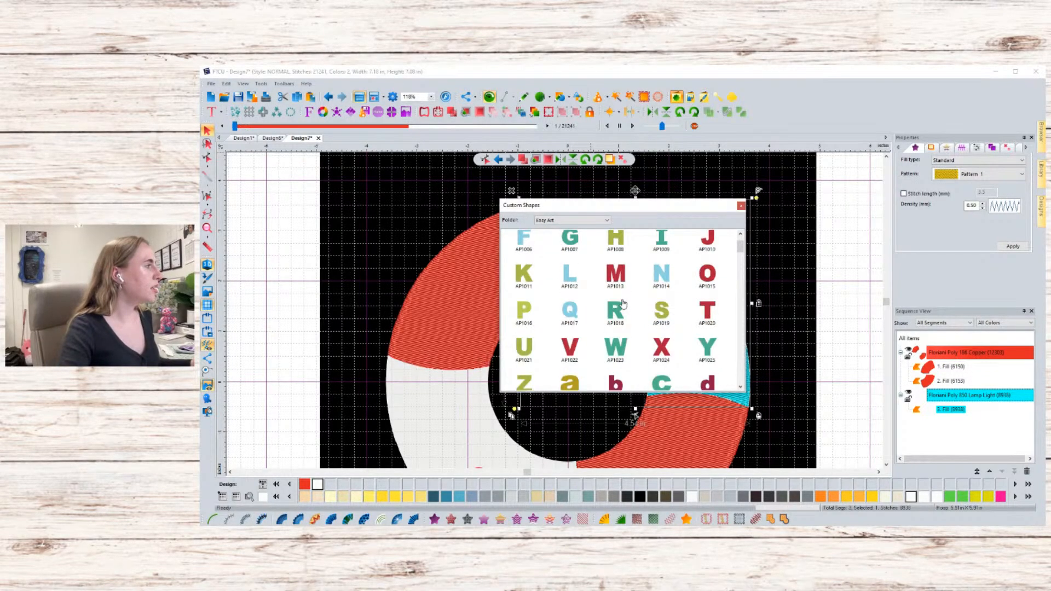
scroll(623, 303, down, 2)
scroll(622, 303, down, 4)
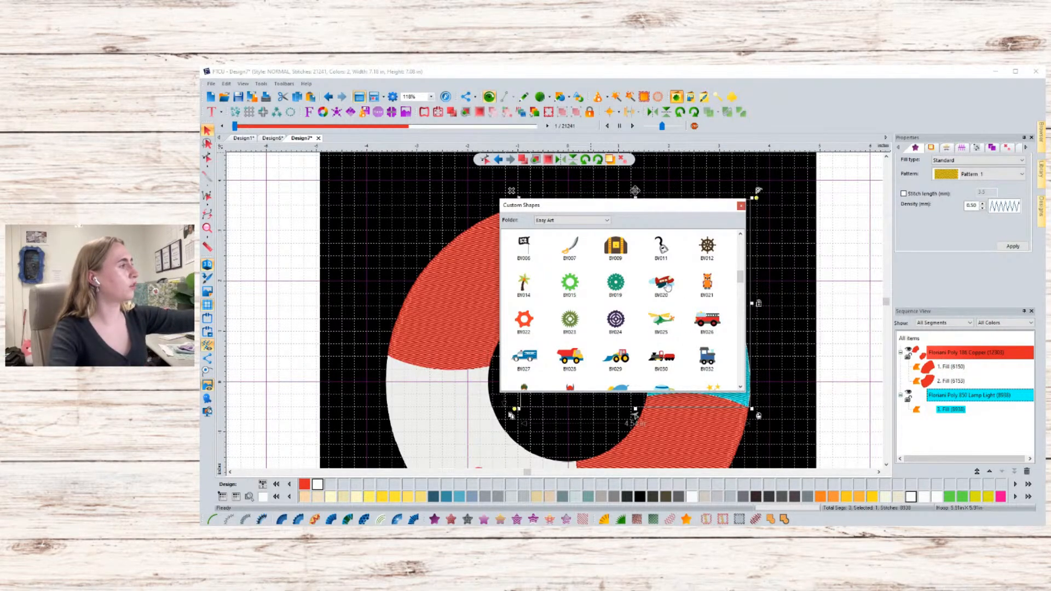
scroll(666, 312, down, 15)
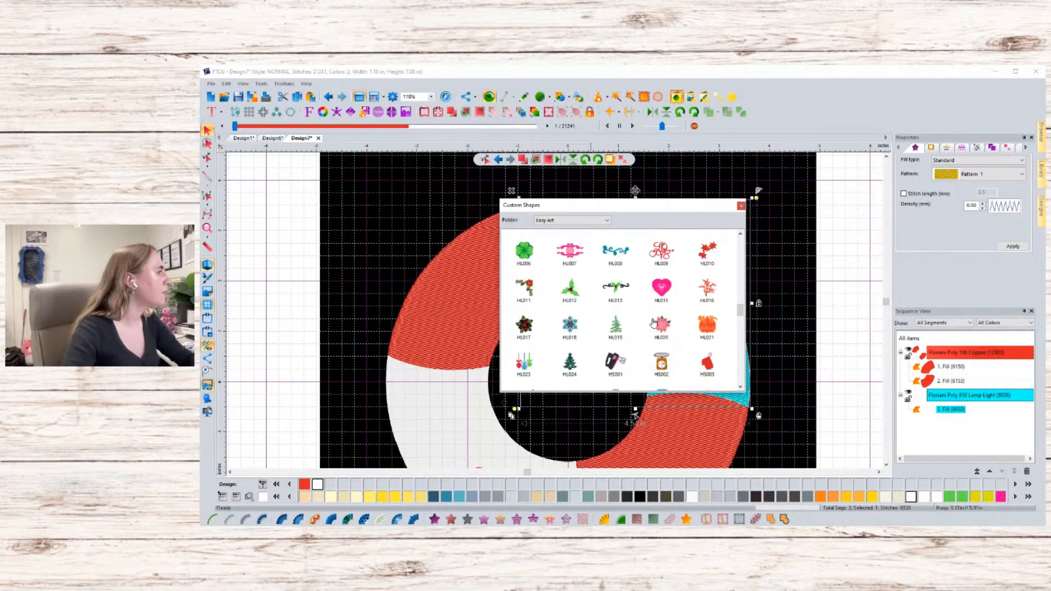
scroll(646, 321, down, 5)
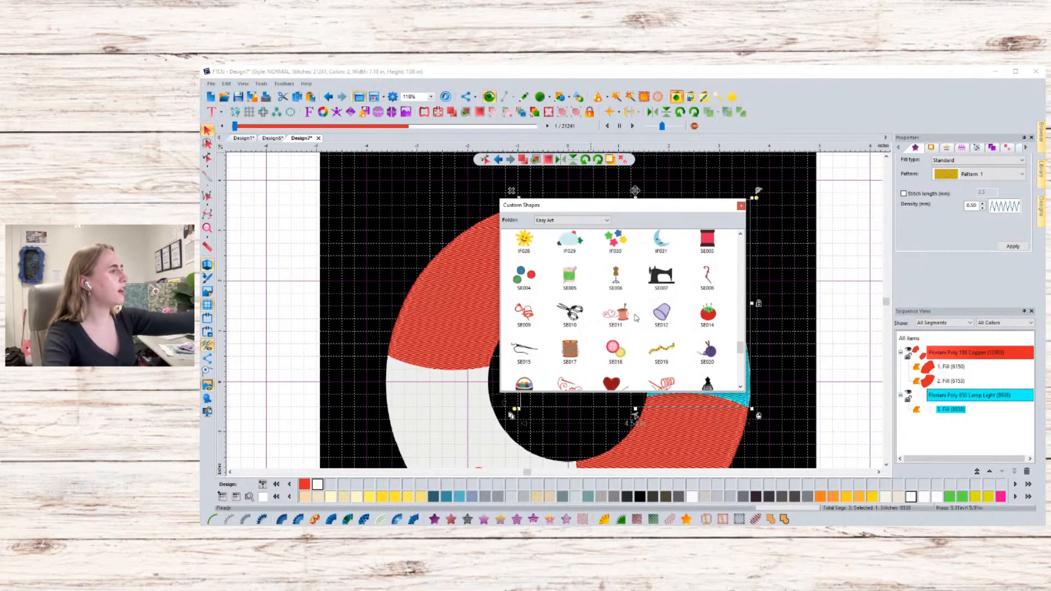
scroll(636, 318, up, 3)
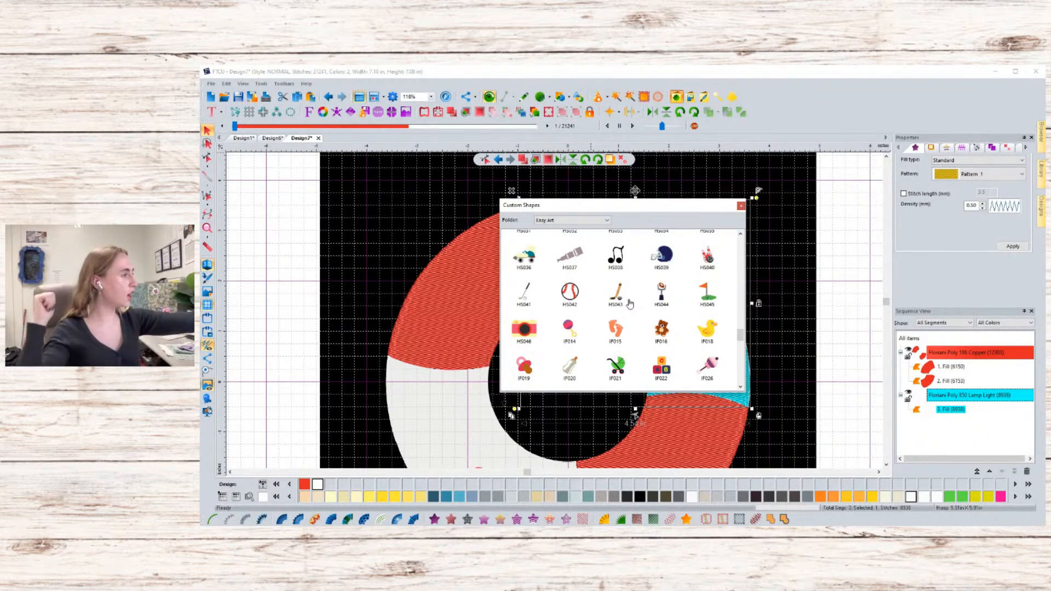
scroll(630, 304, down, 8)
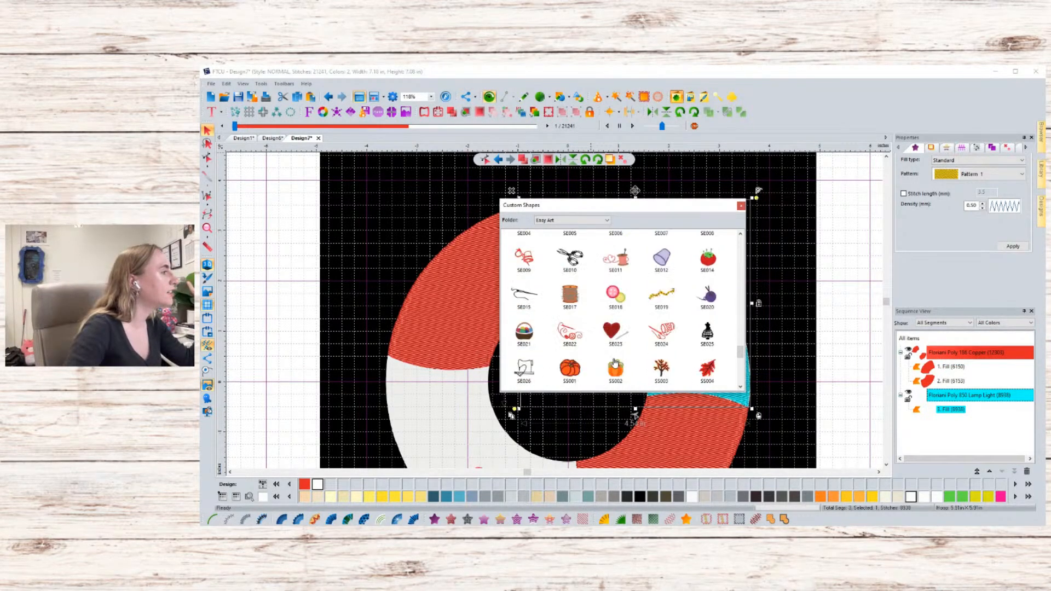
scroll(614, 364, up, 5)
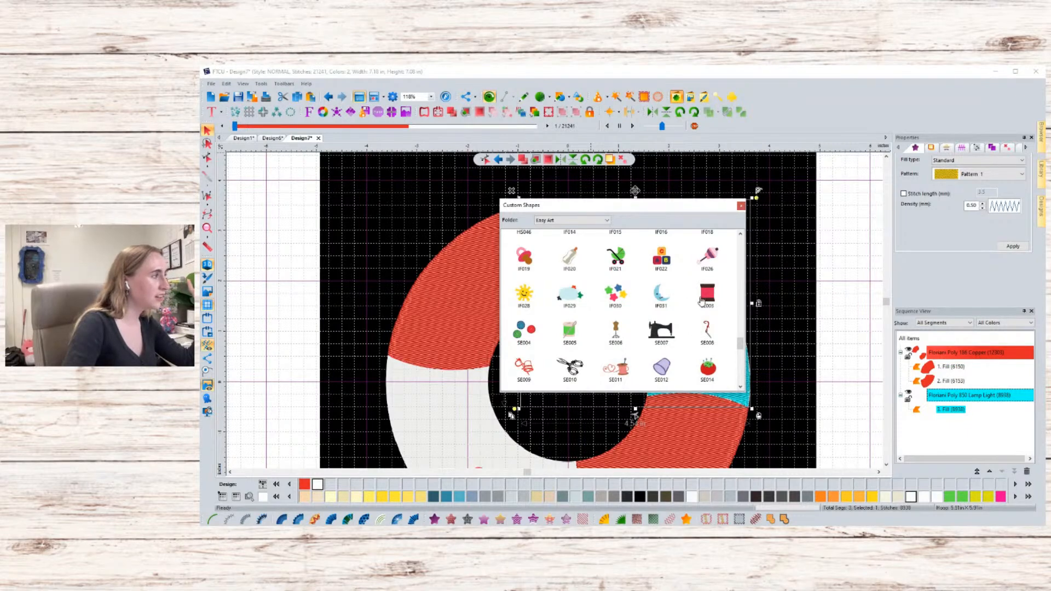
scroll(613, 295, down, 3)
scroll(613, 296, down, 3)
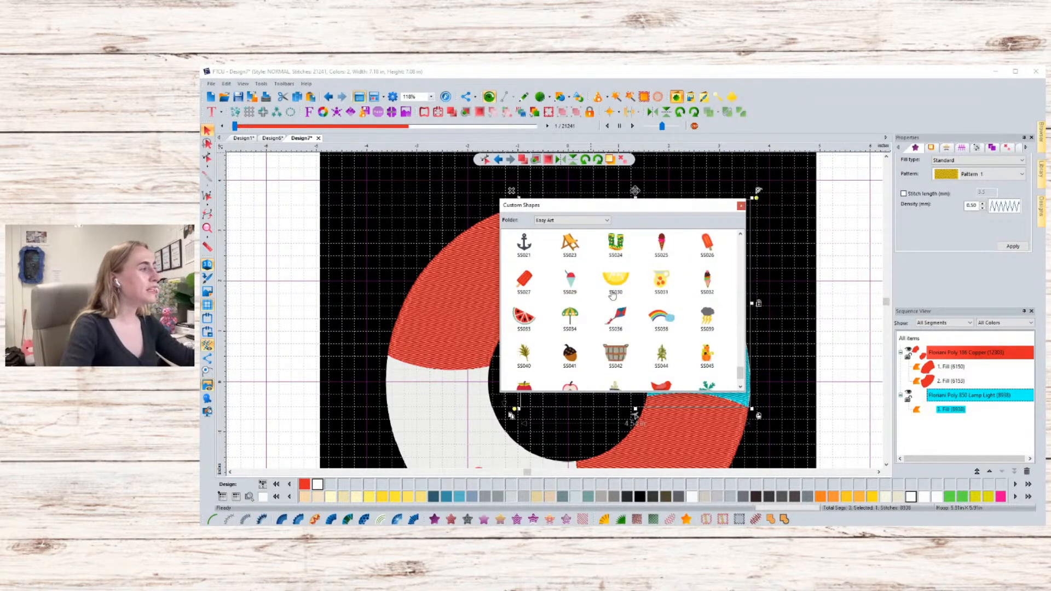
scroll(613, 294, down, 1)
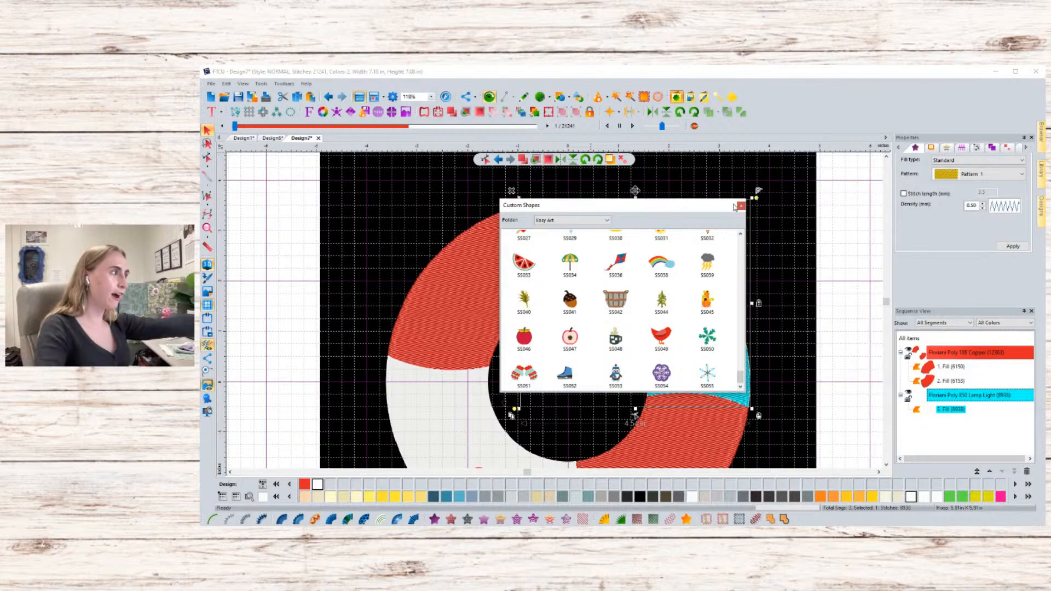
click(741, 206)
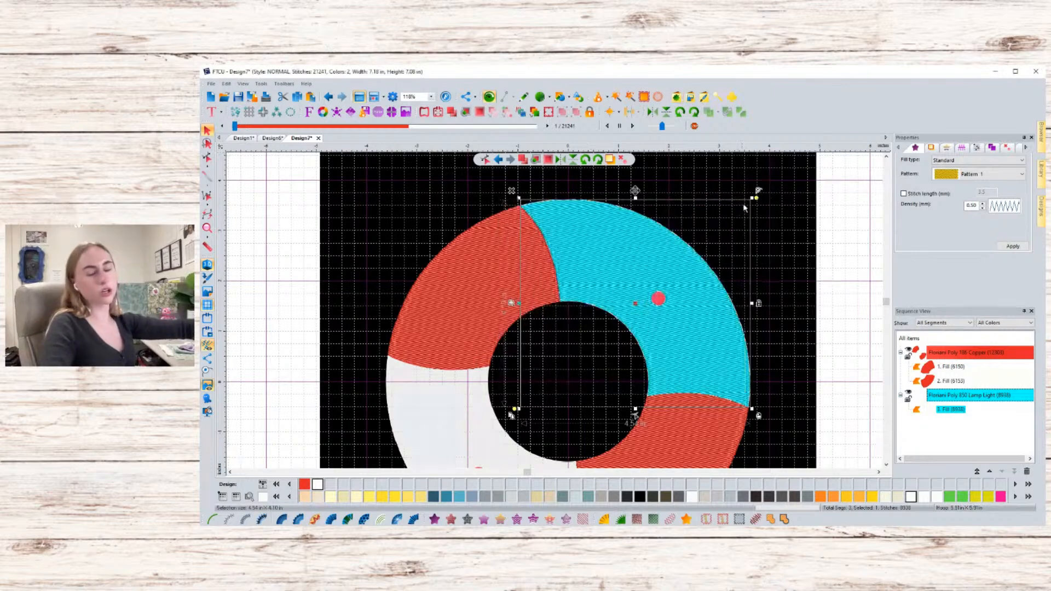
click(827, 282)
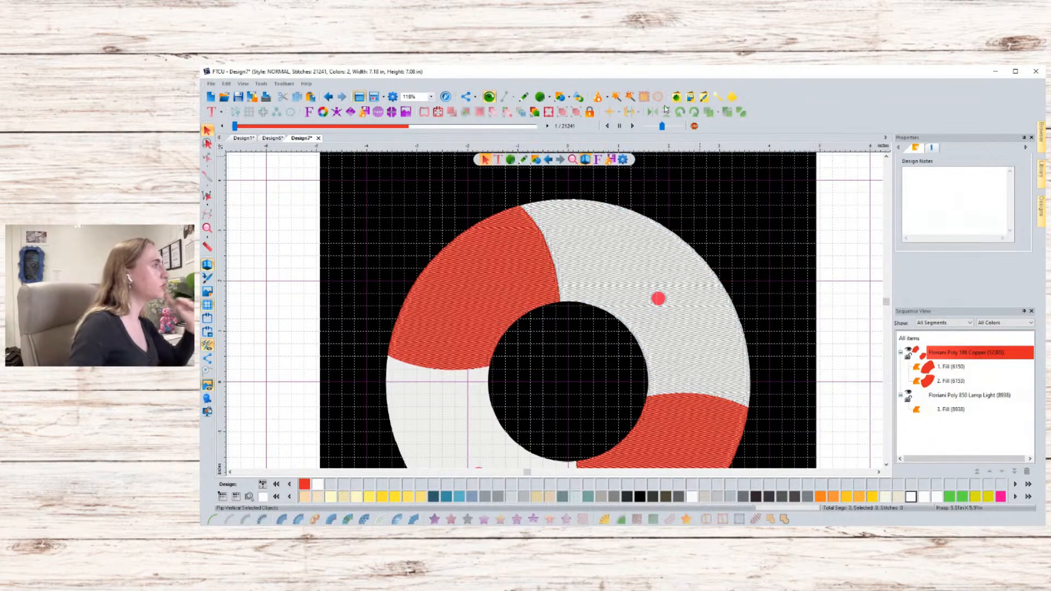
click(579, 98)
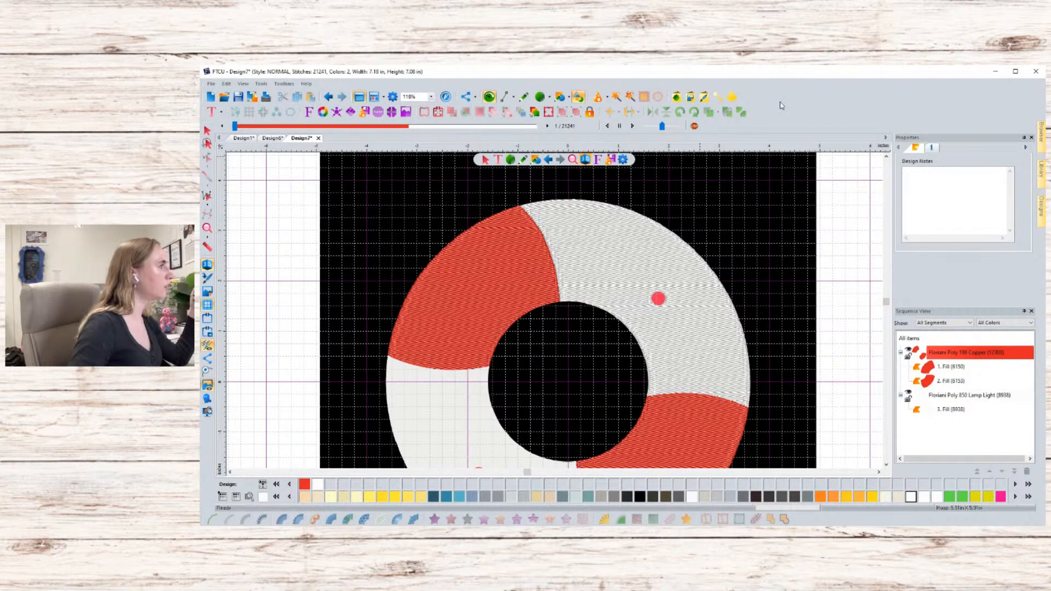
click(207, 130)
click(602, 206)
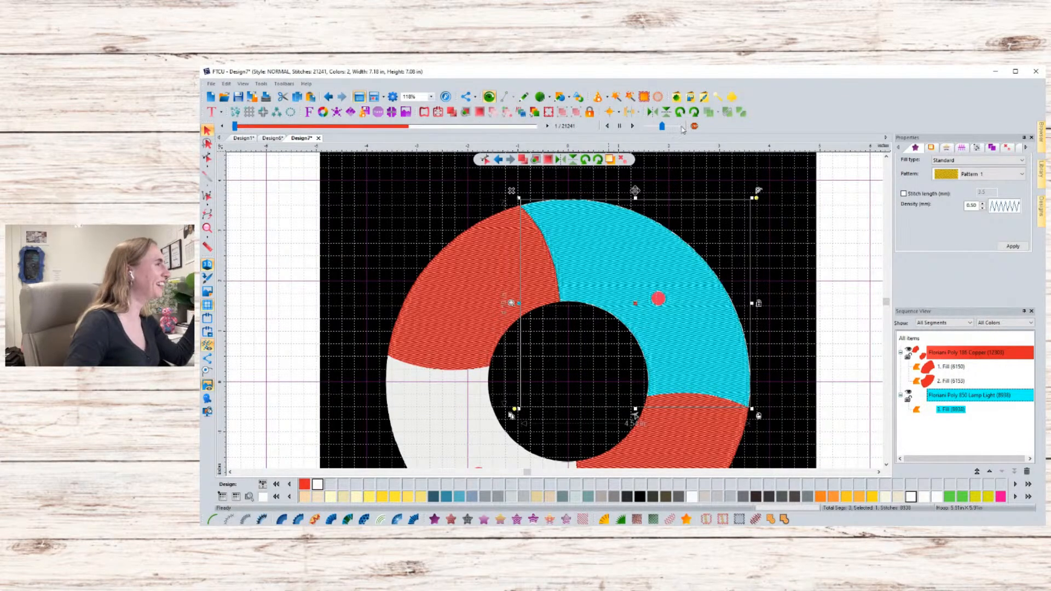
click(729, 97)
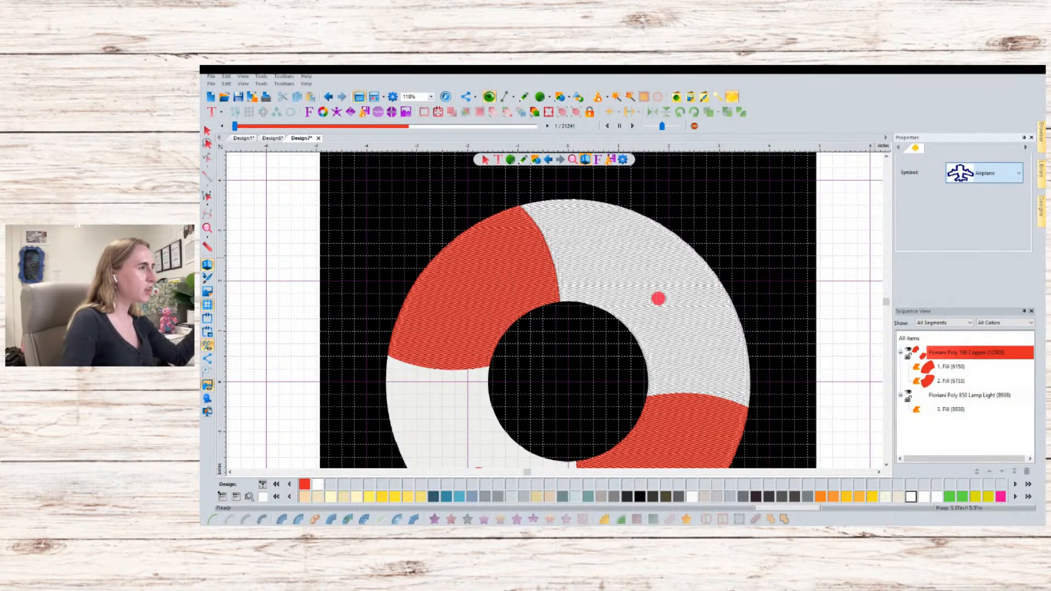
click(989, 128)
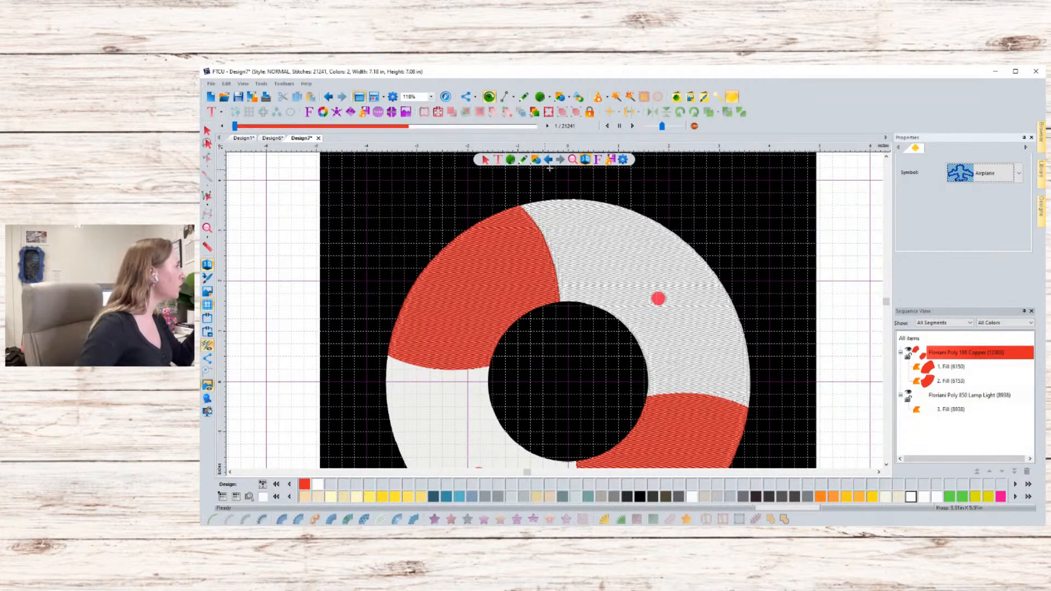
click(567, 101)
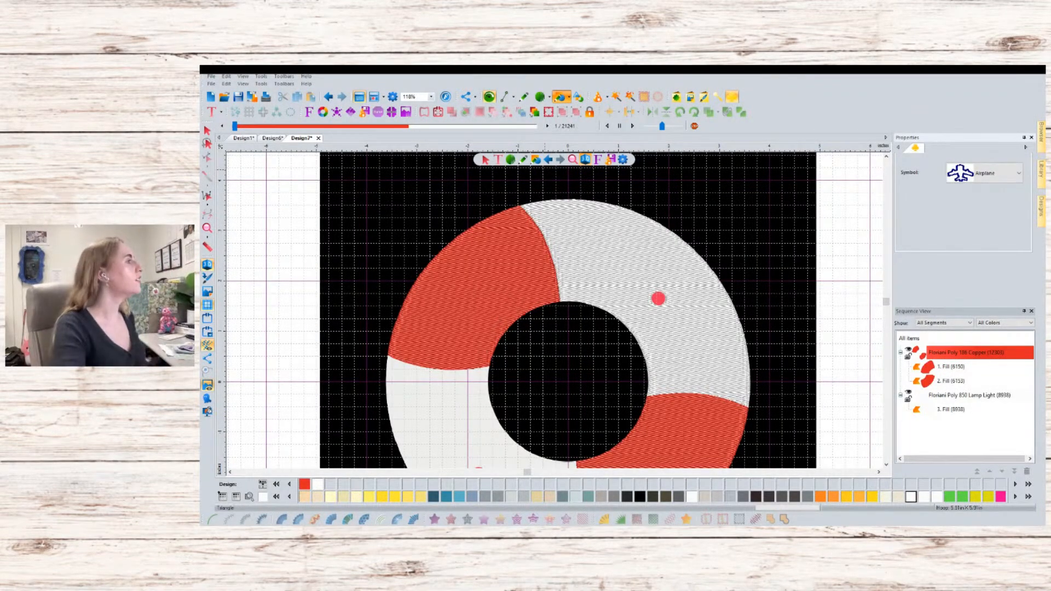
- Draw a circle about 0.13 in wide over the small red dot with the Ellipse tool
click(573, 113)
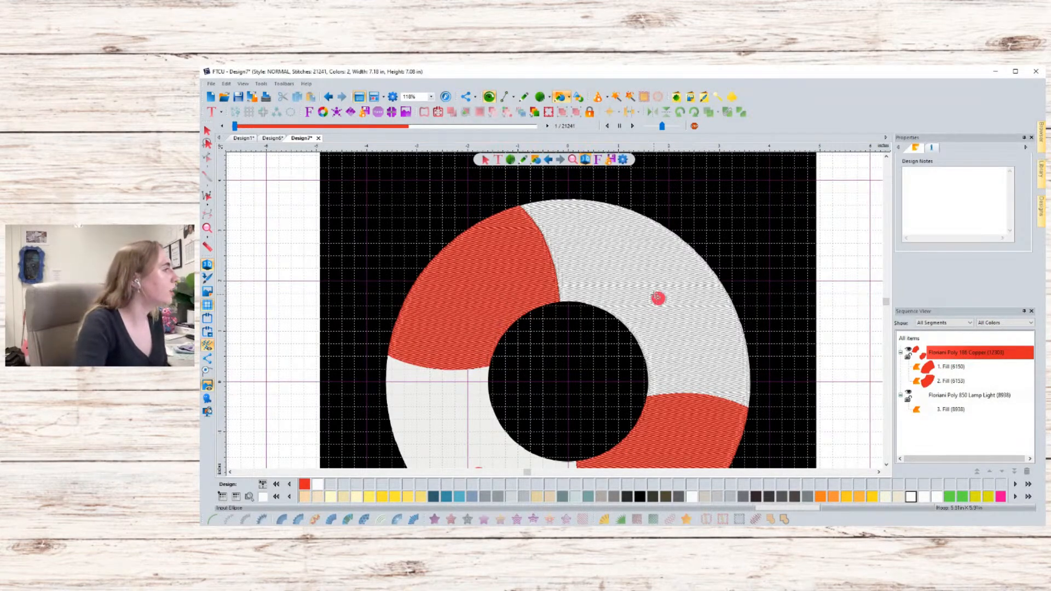
scroll(672, 297, up, 2)
scroll(640, 296, up, 3)
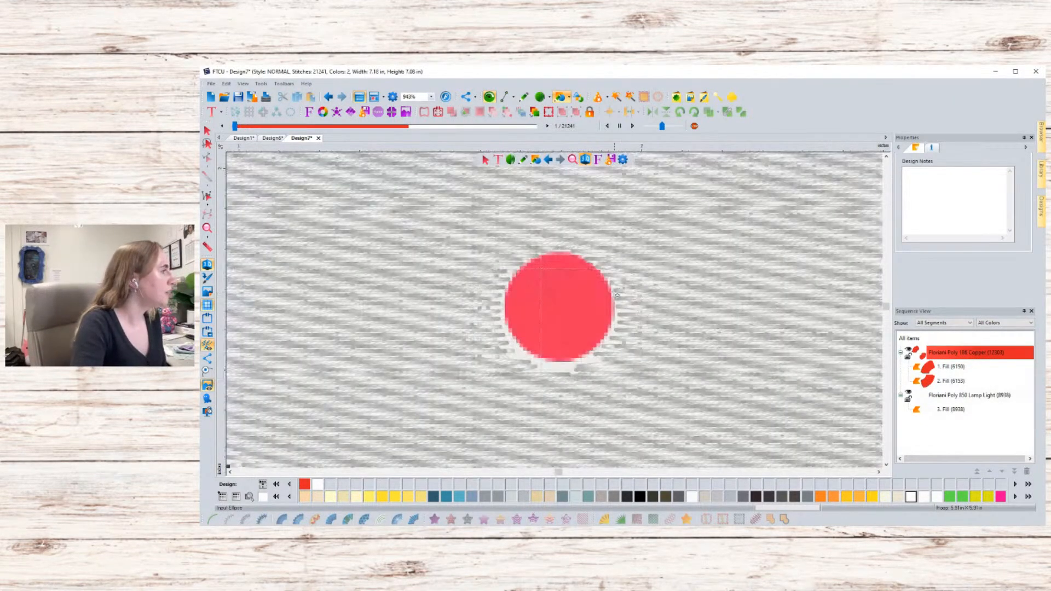
drag(526, 280, 597, 356)
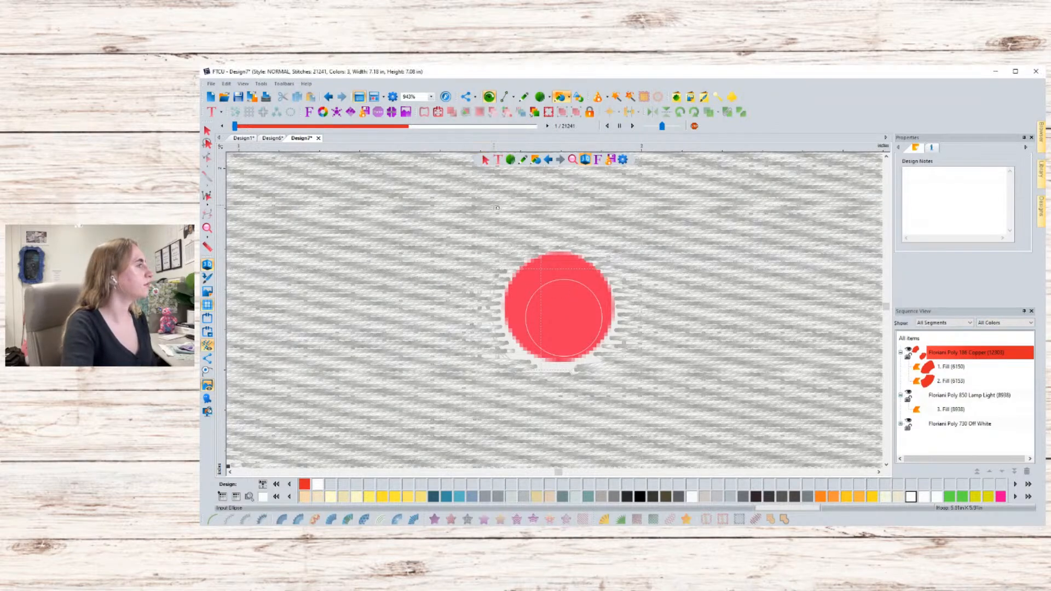
click(485, 160)
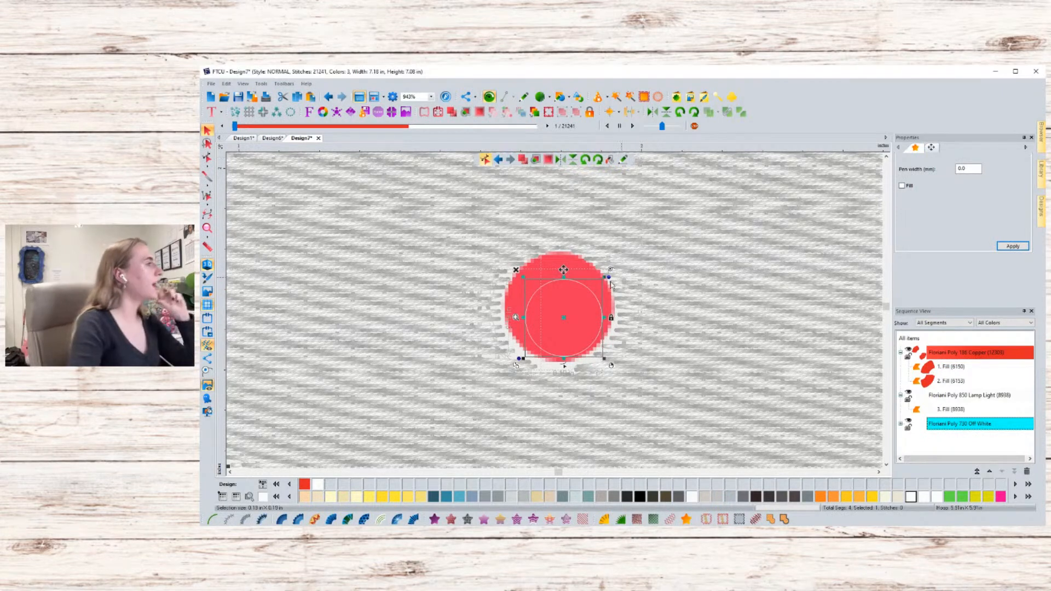
- Enlarge and reposition the circle so it covers the small red dot
drag(613, 271, 624, 266)
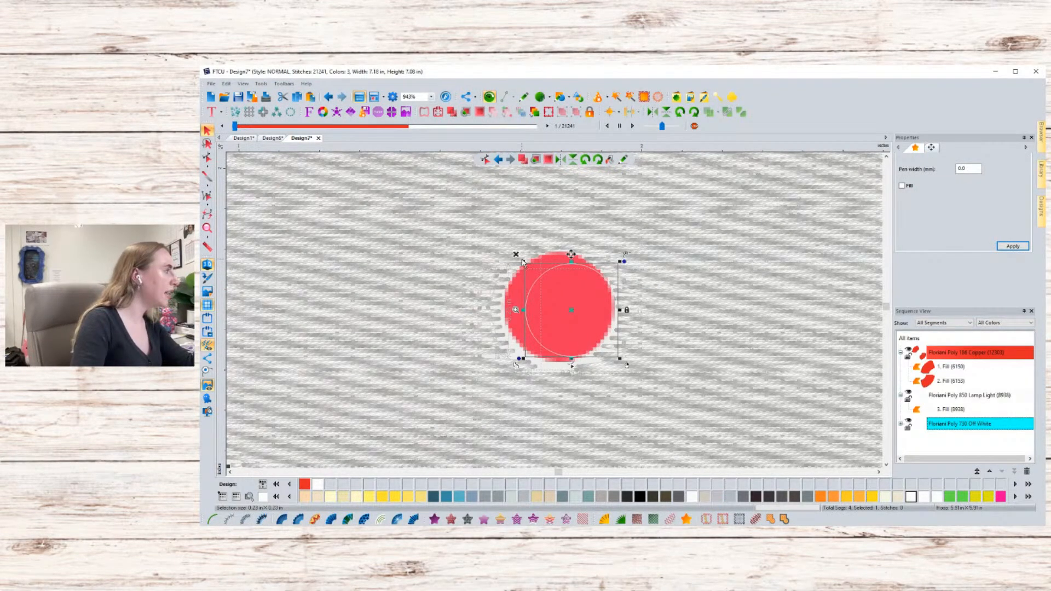
drag(524, 262, 499, 252)
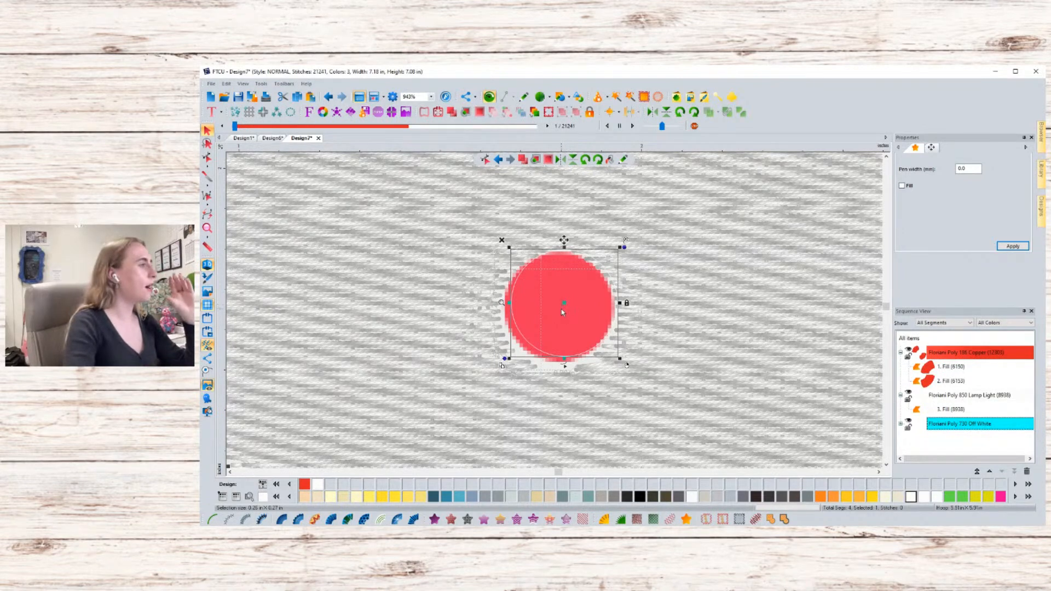
key(Escape)
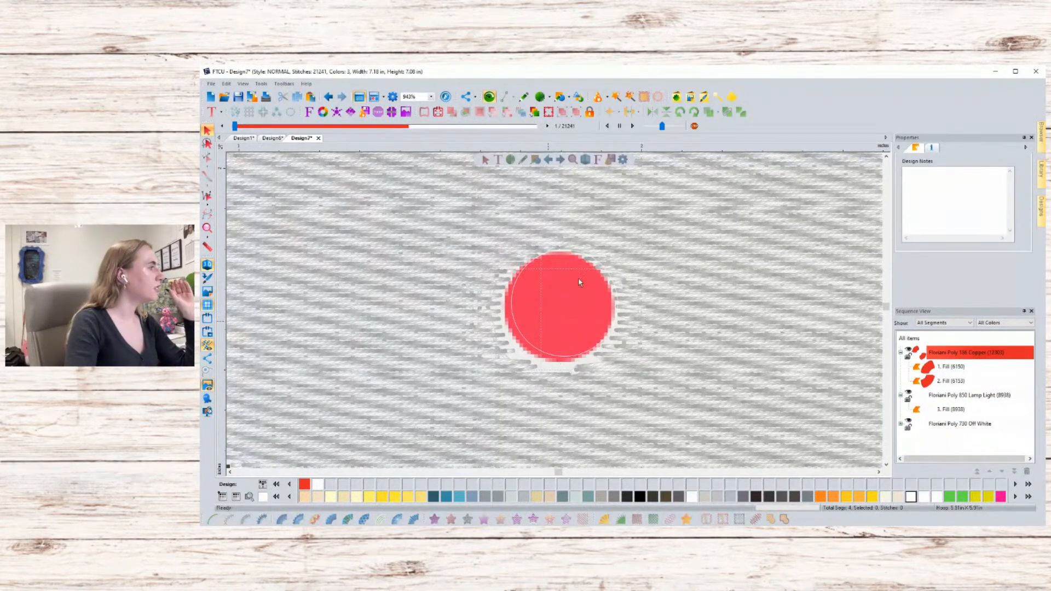
- Set the circle's pen width to 0.5 mm and refit the circle over the red dot
click(580, 253)
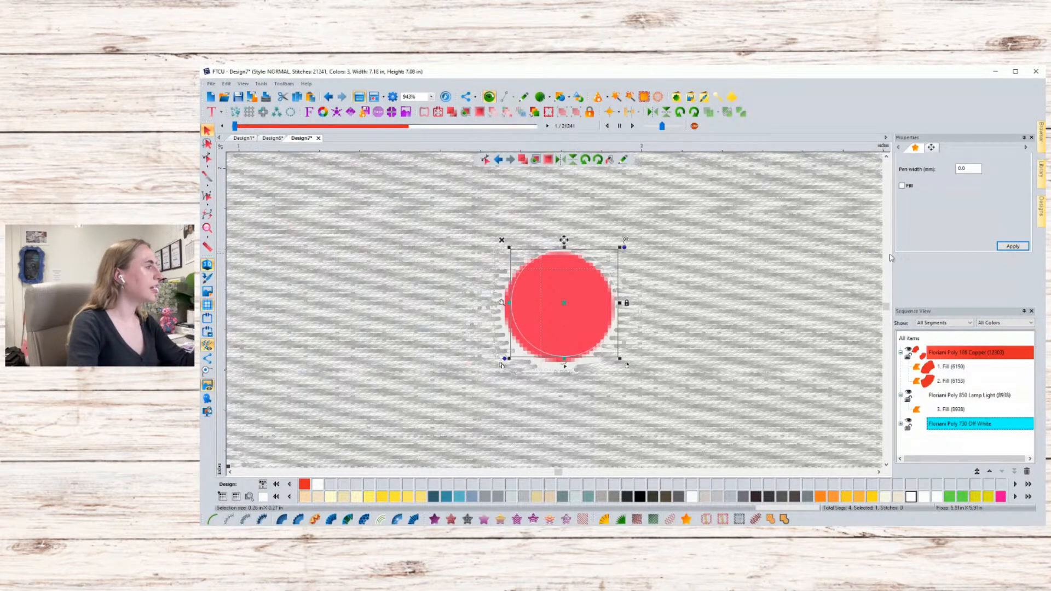
double_click(963, 168)
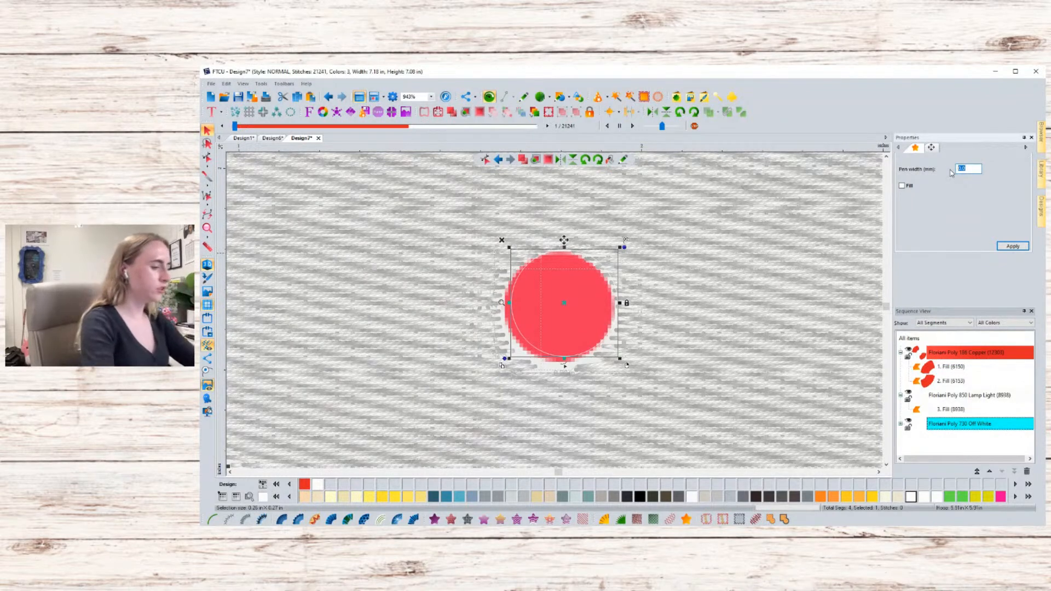
text(20)
key(Return)
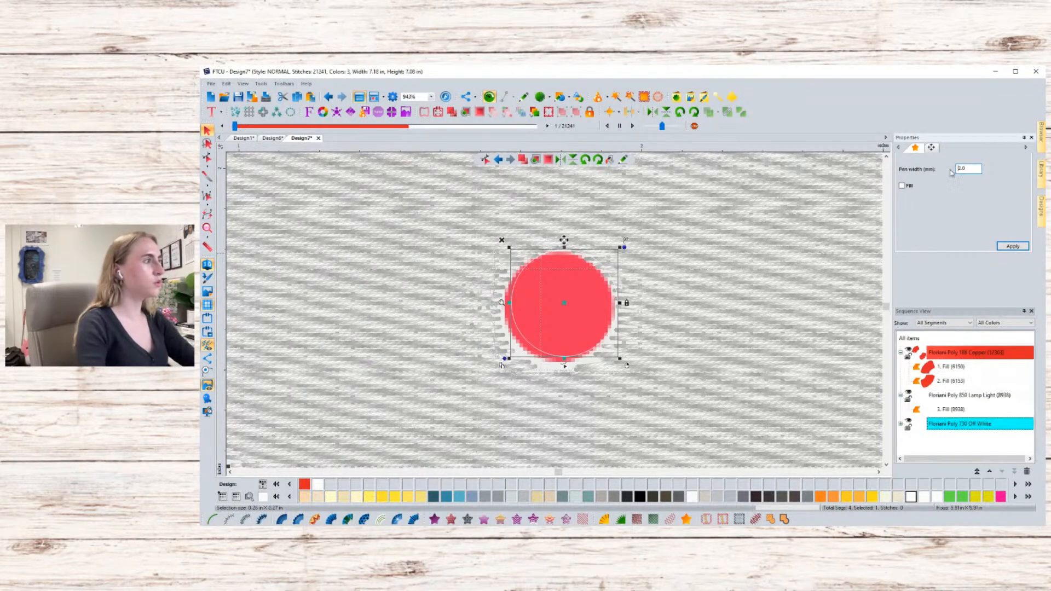
double_click(972, 169)
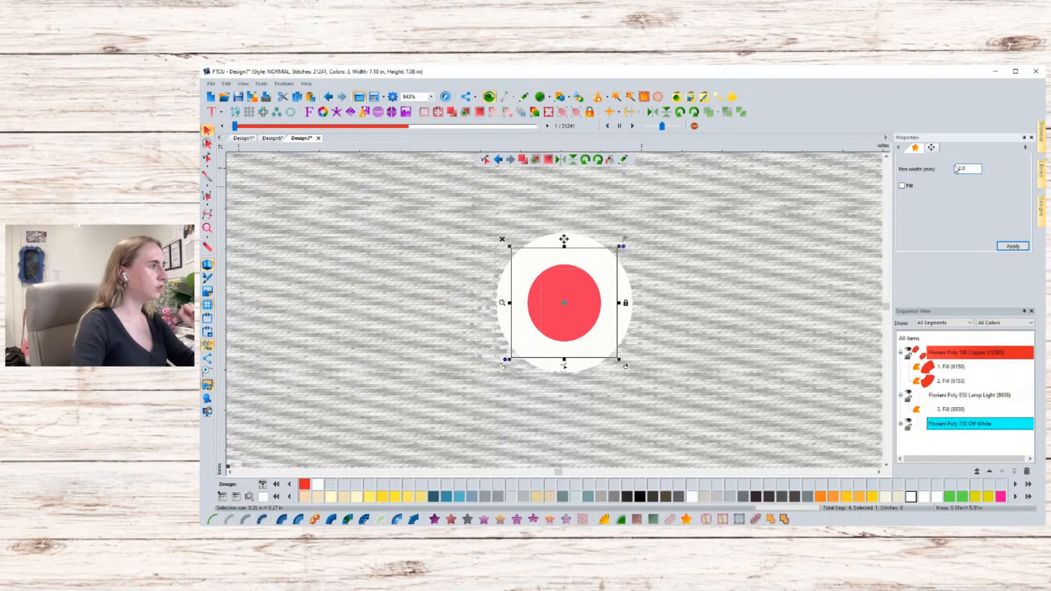
text(0.5)
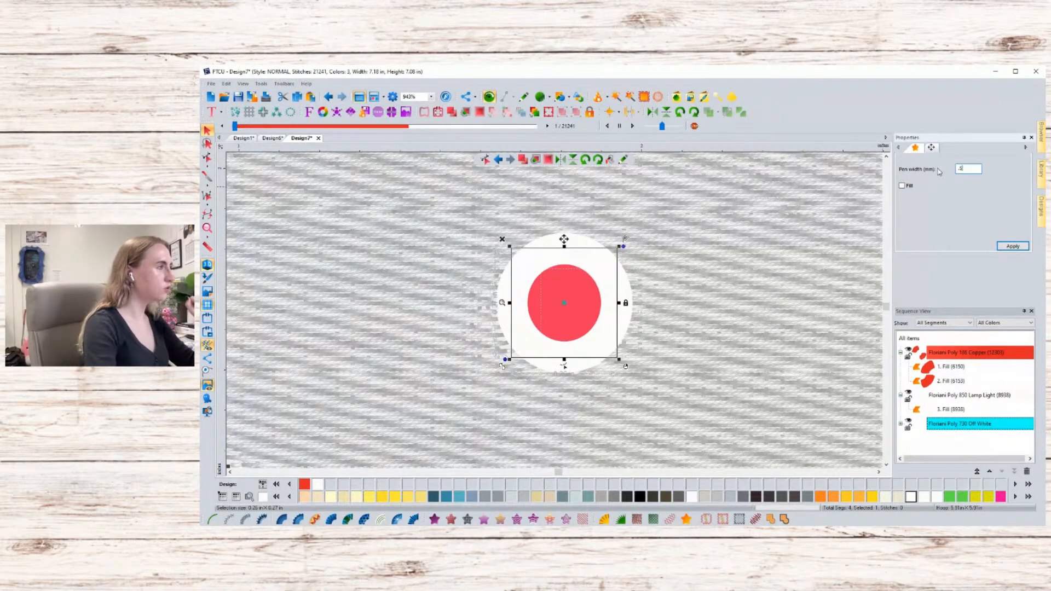
key(Return)
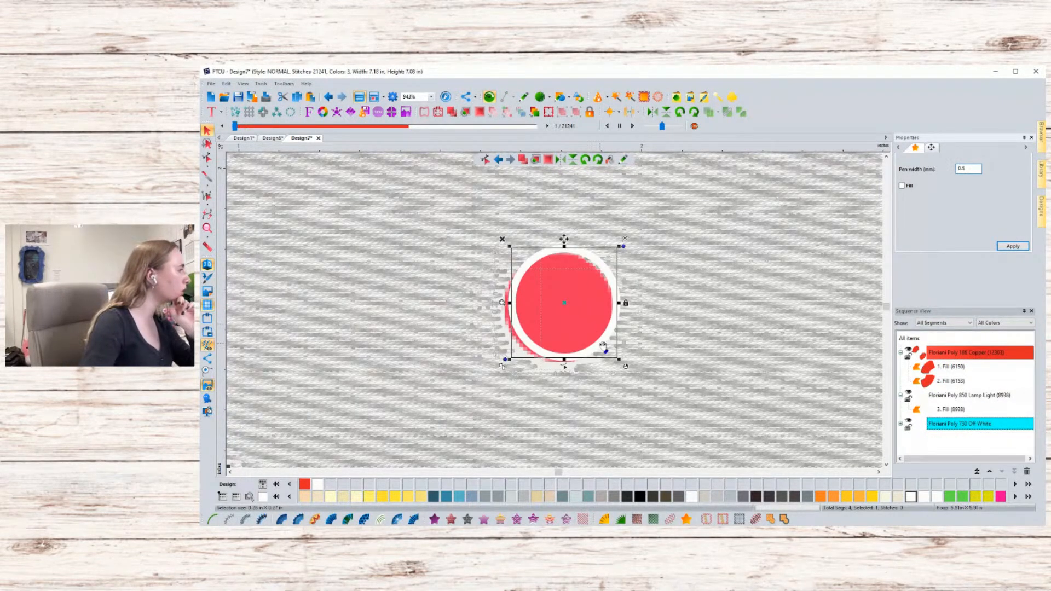
drag(599, 343, 596, 348)
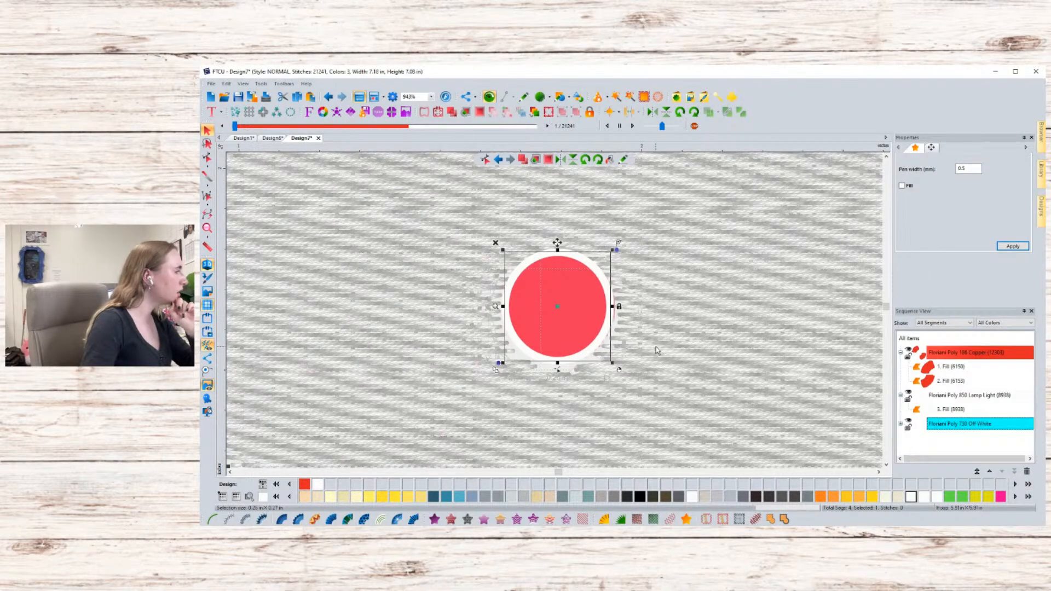
drag(613, 363, 596, 353)
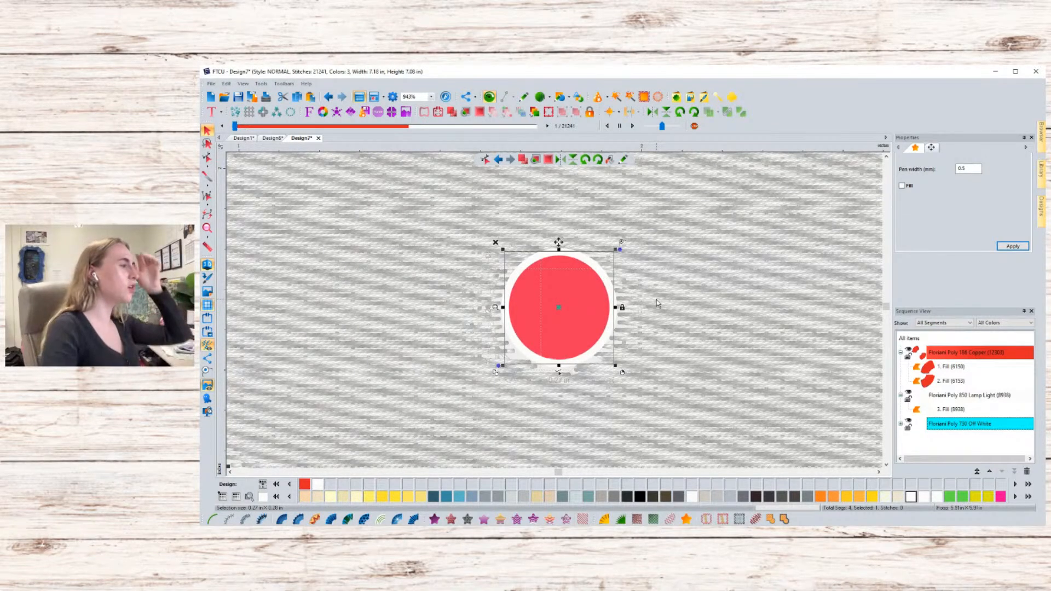
- Turn on fill for the circle and give it the Floriani Poly 106 Copper thread color
click(910, 185)
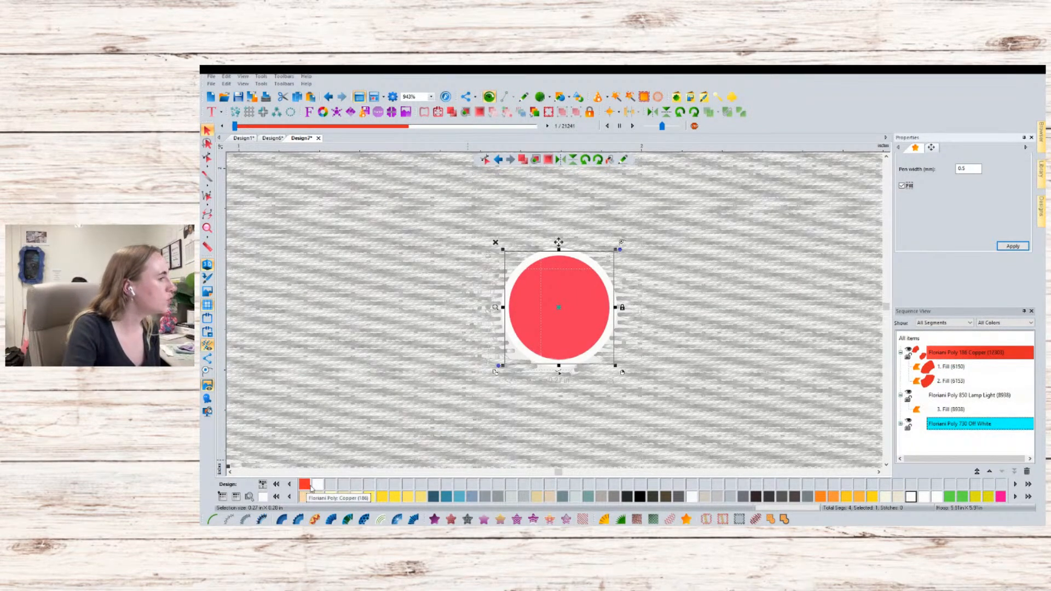
click(305, 485)
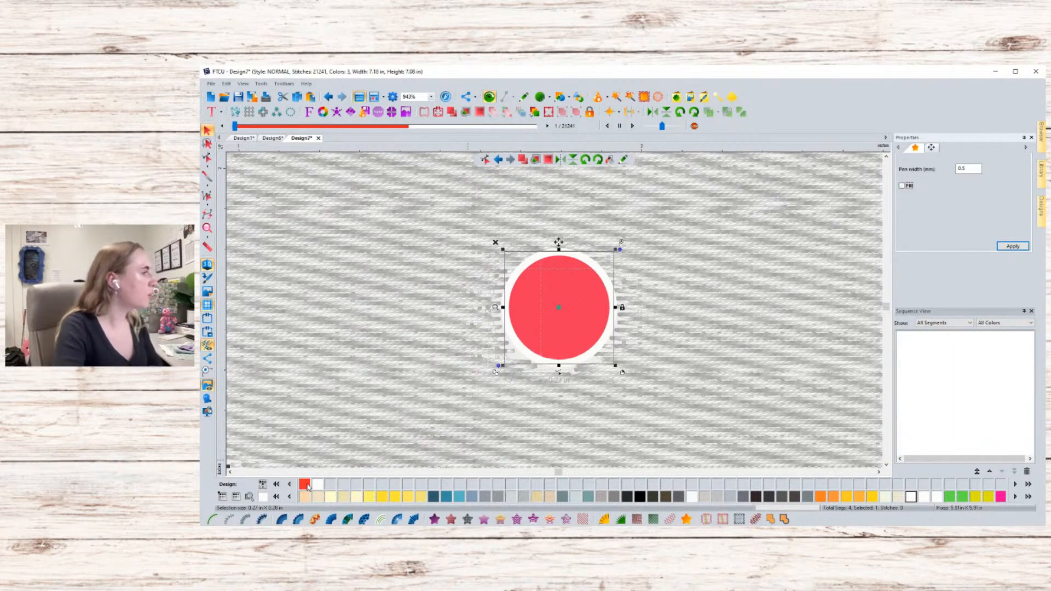
click(906, 186)
click(1013, 245)
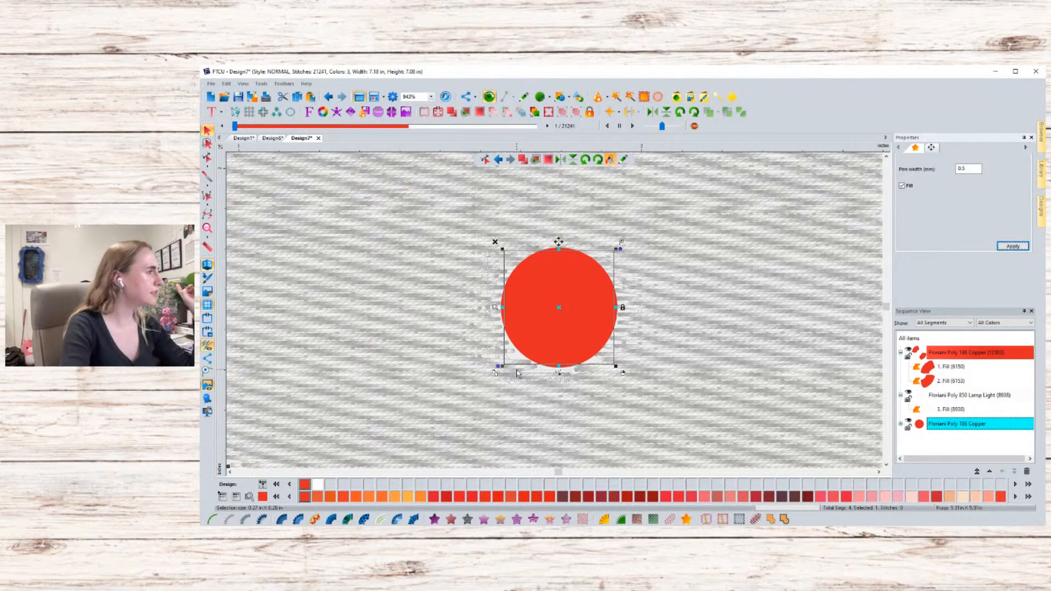
- Convert the filled circle into a fill stitch segment
click(559, 335)
drag(559, 336, 567, 338)
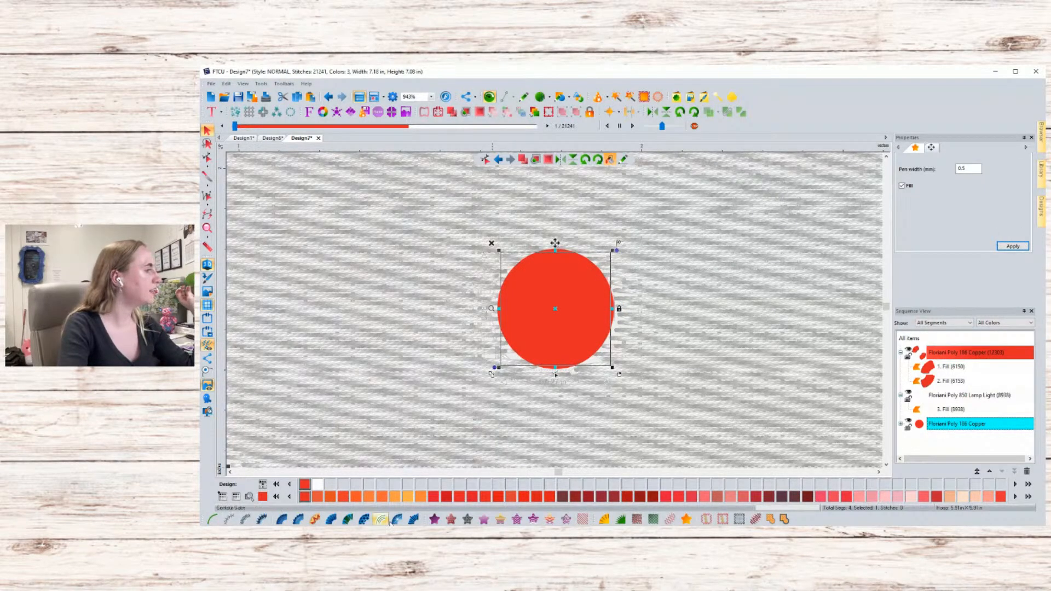
click(434, 519)
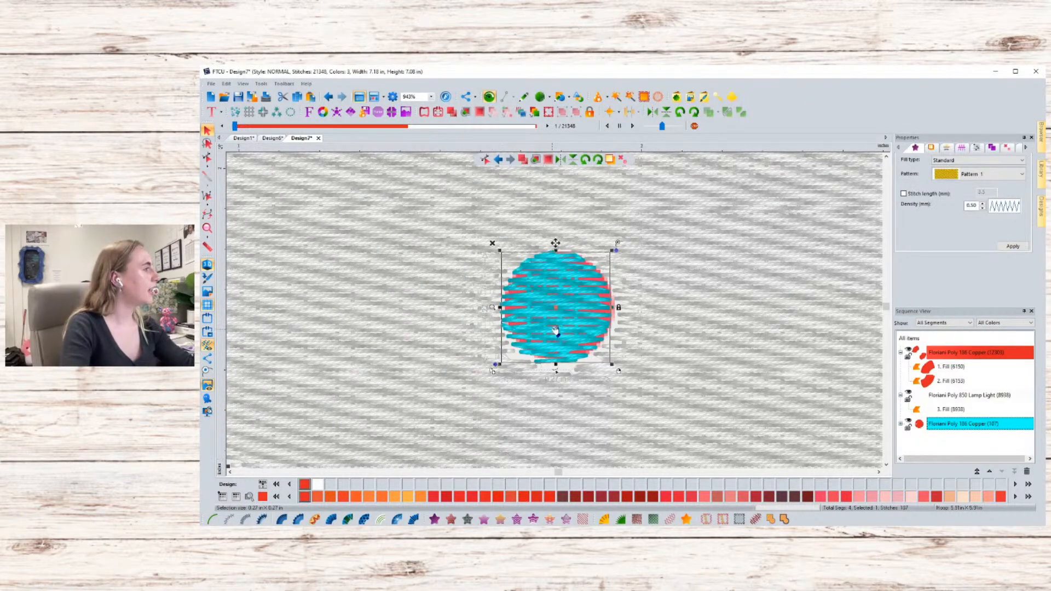
key(Escape)
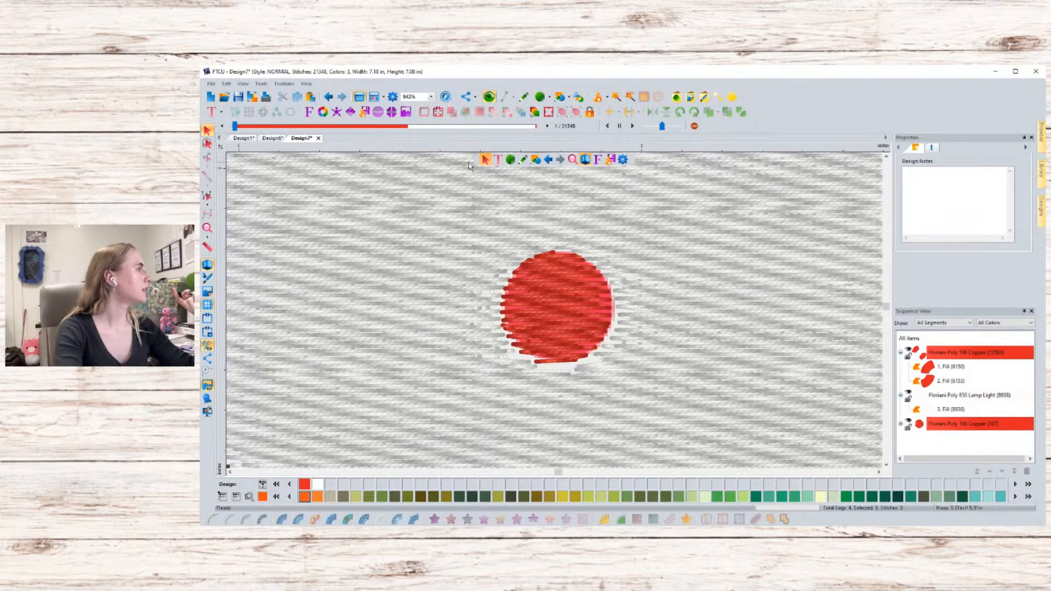
- Slightly enlarge the stitched red dot to match the artwork dot
click(593, 300)
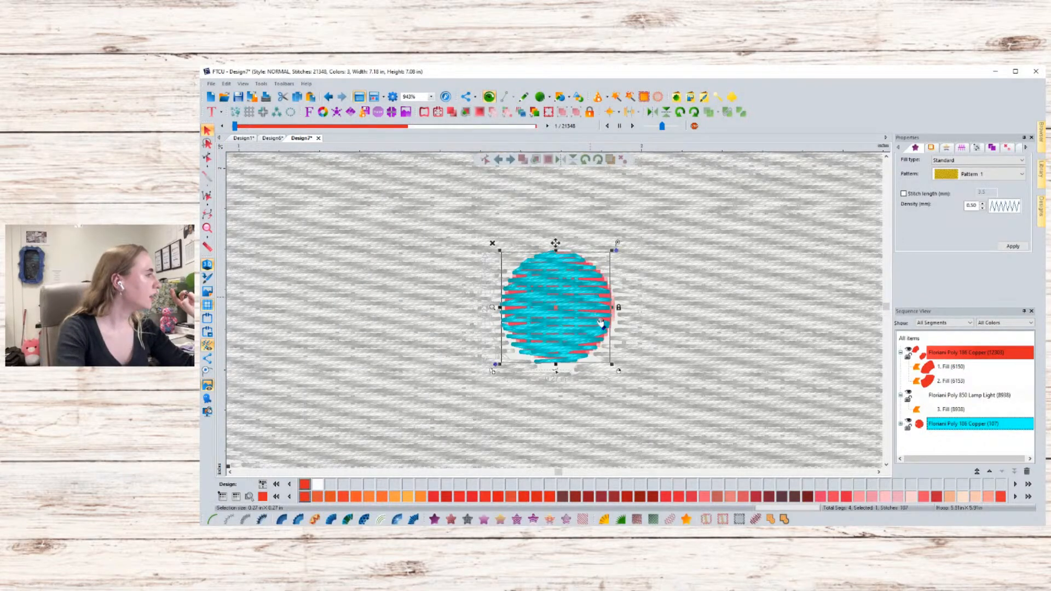
drag(613, 365, 616, 369)
key(Escape)
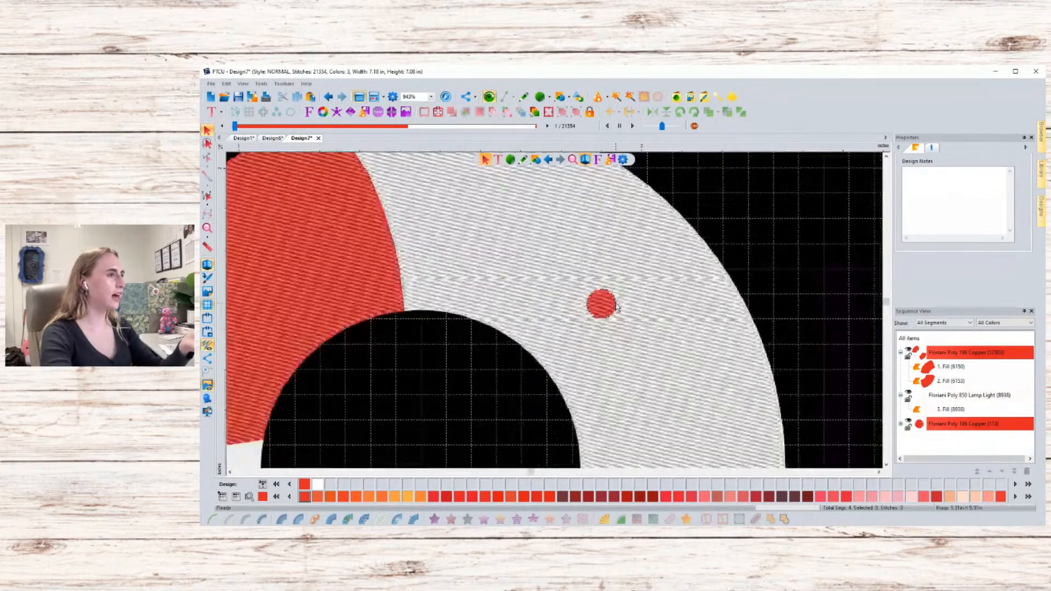
- Select the upper-right white fill segment together with the red dot and copy them
scroll(617, 307, down, 10)
scroll(617, 312, up, 5)
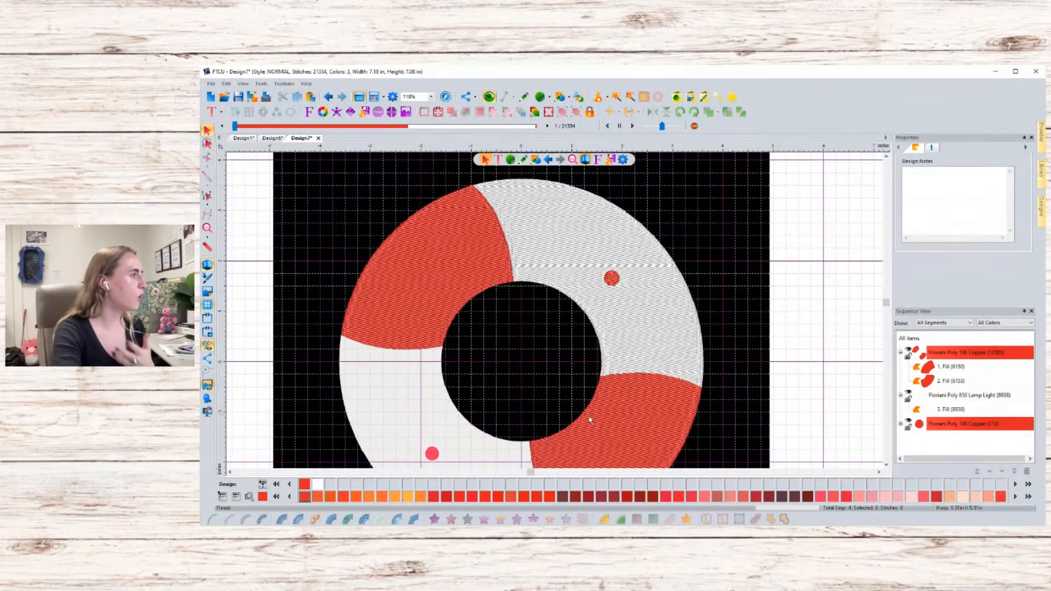
click(611, 277)
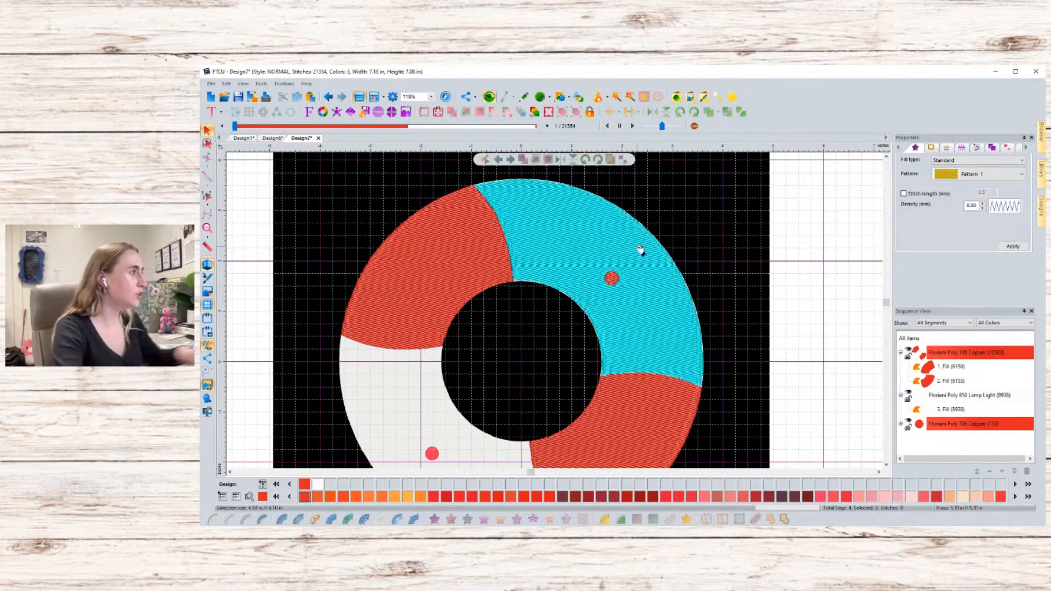
click(955, 426)
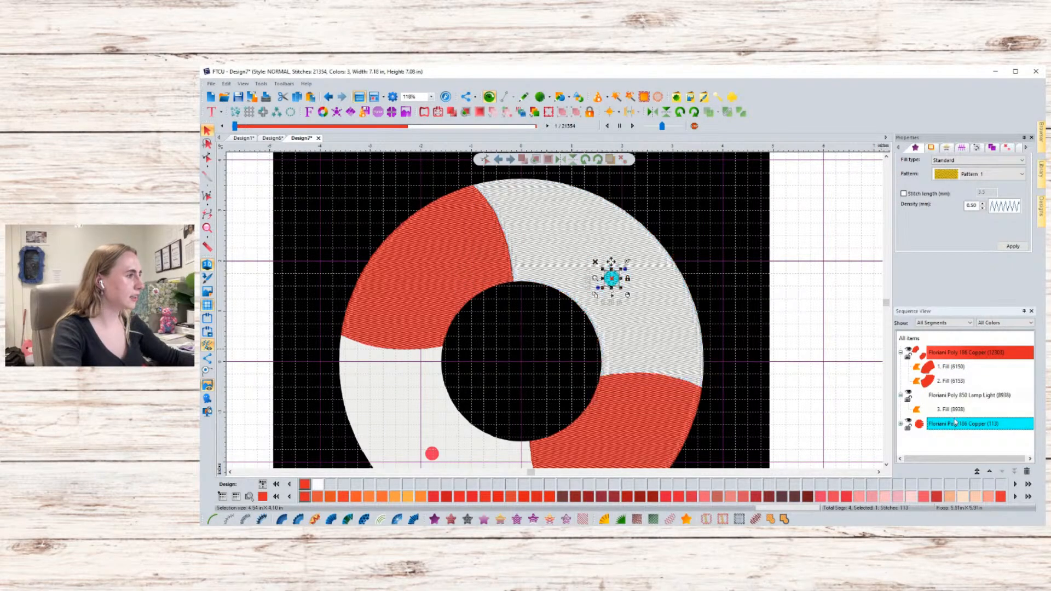
ctrl+click(956, 398)
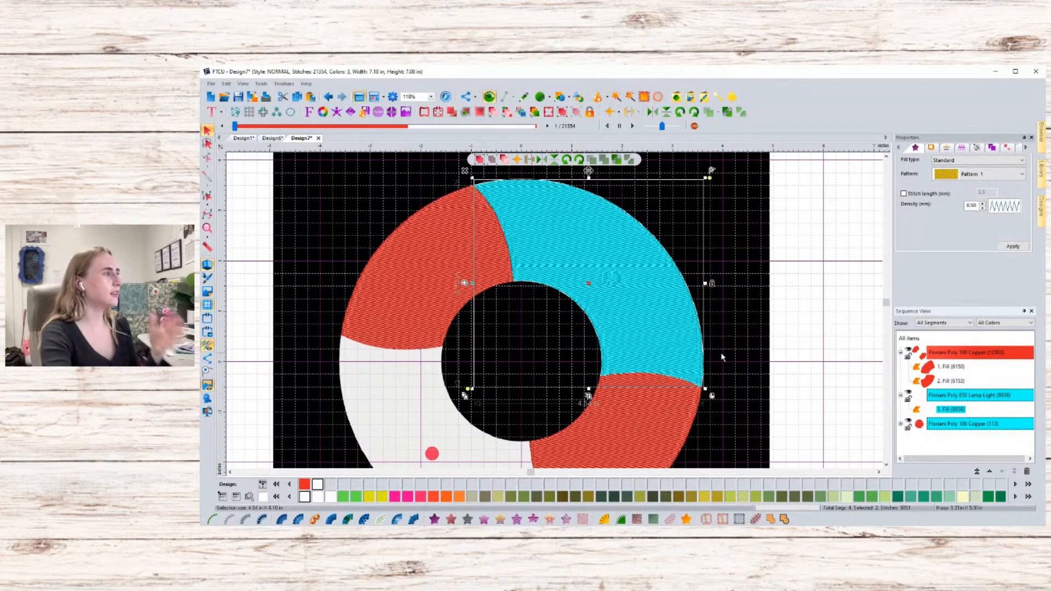
right_click(625, 264)
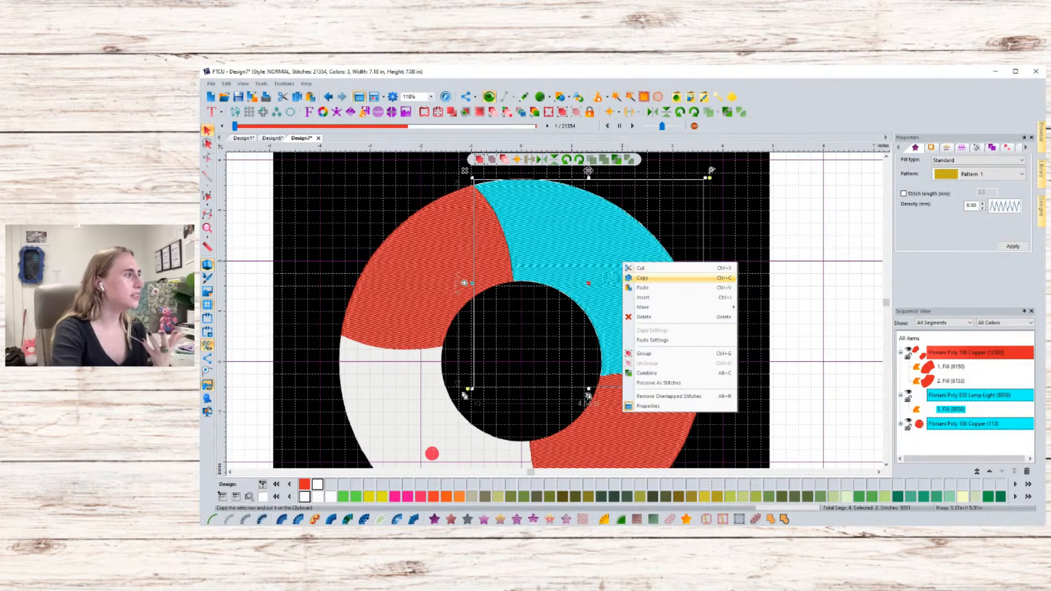
click(646, 277)
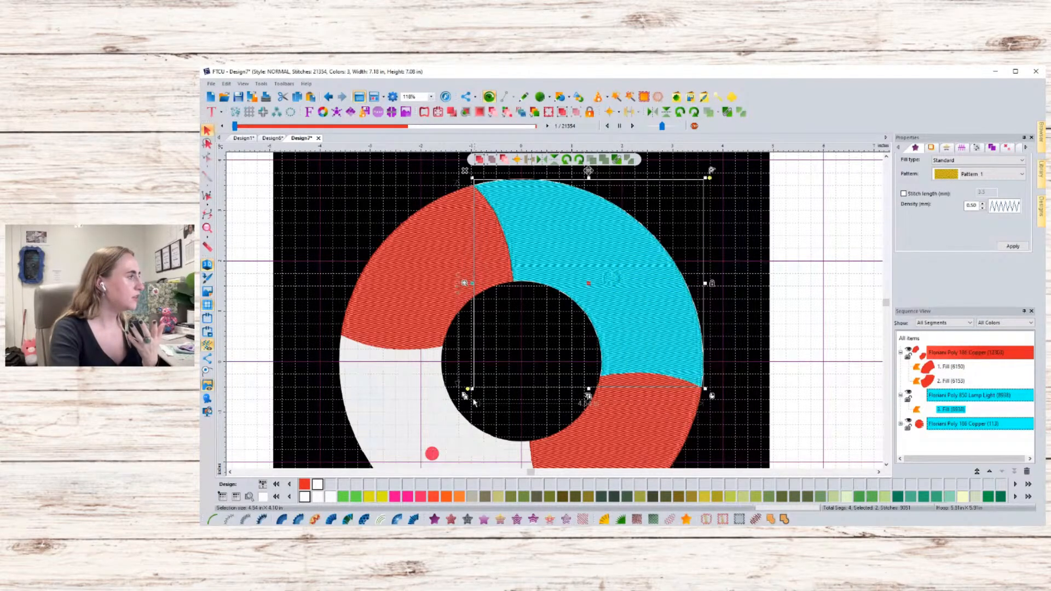
- Paste the copied segments and move the copy onto the lower-left white section of the ring
right_click(474, 402)
click(449, 277)
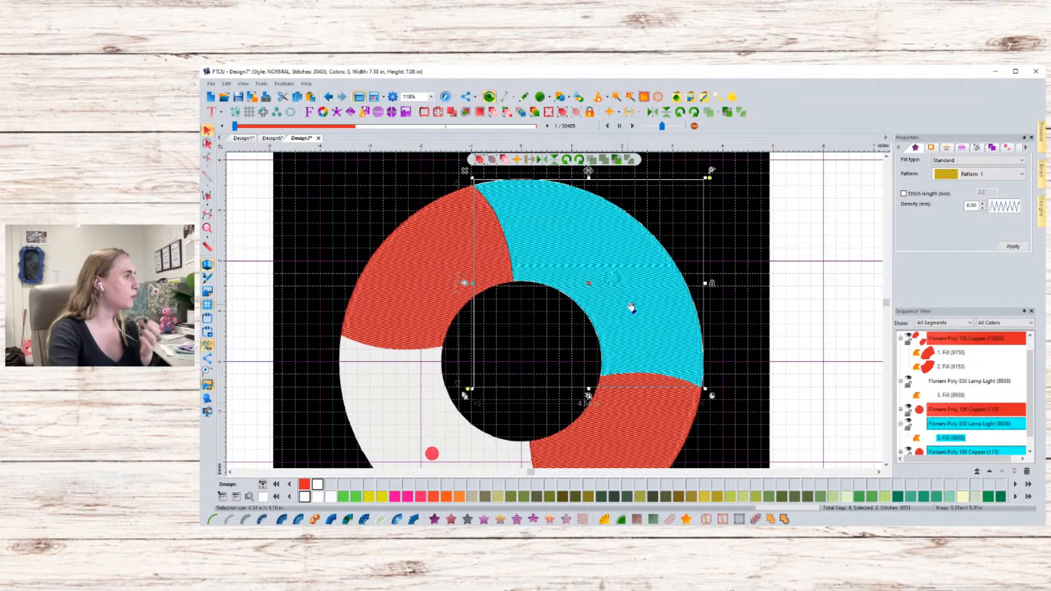
drag(619, 299, 531, 384)
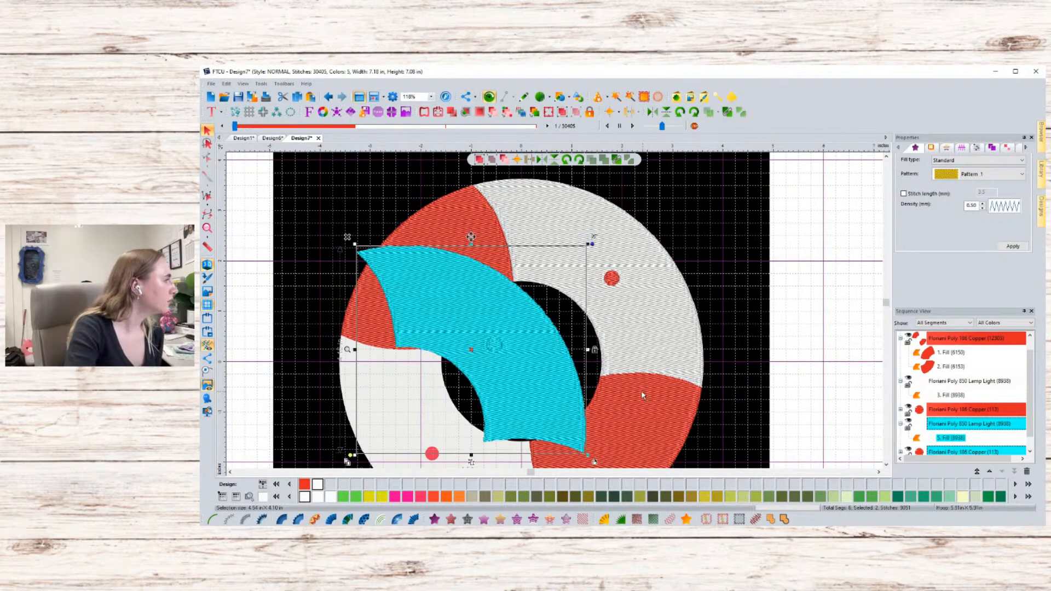
scroll(639, 393, down, 2)
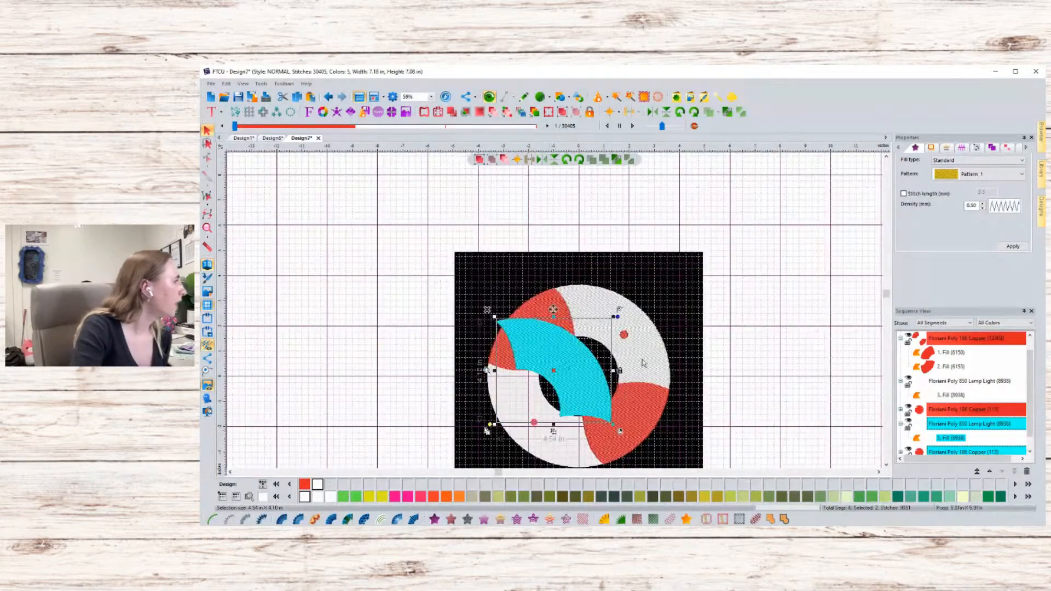
drag(619, 310, 530, 429)
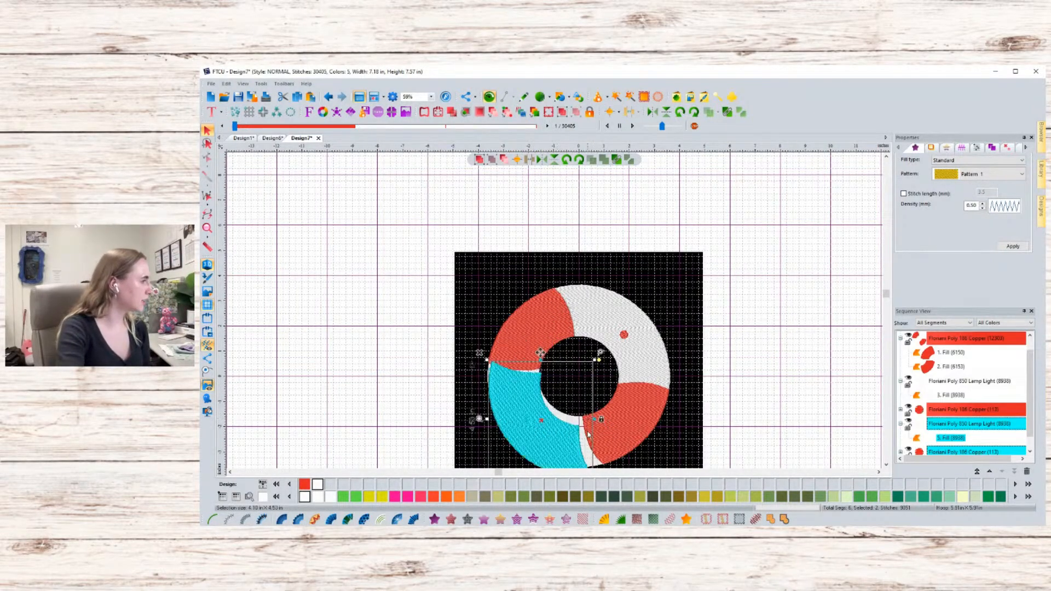
- Resize and rotate the pasted copy with its handles to fit the lower-left white section
scroll(580, 448, up, 1)
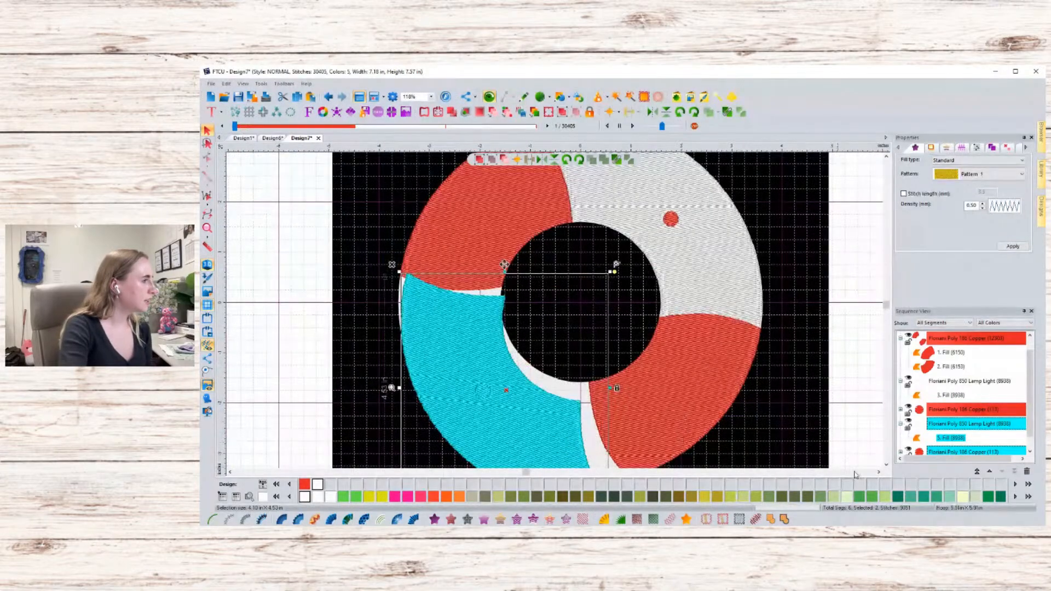
click(886, 465)
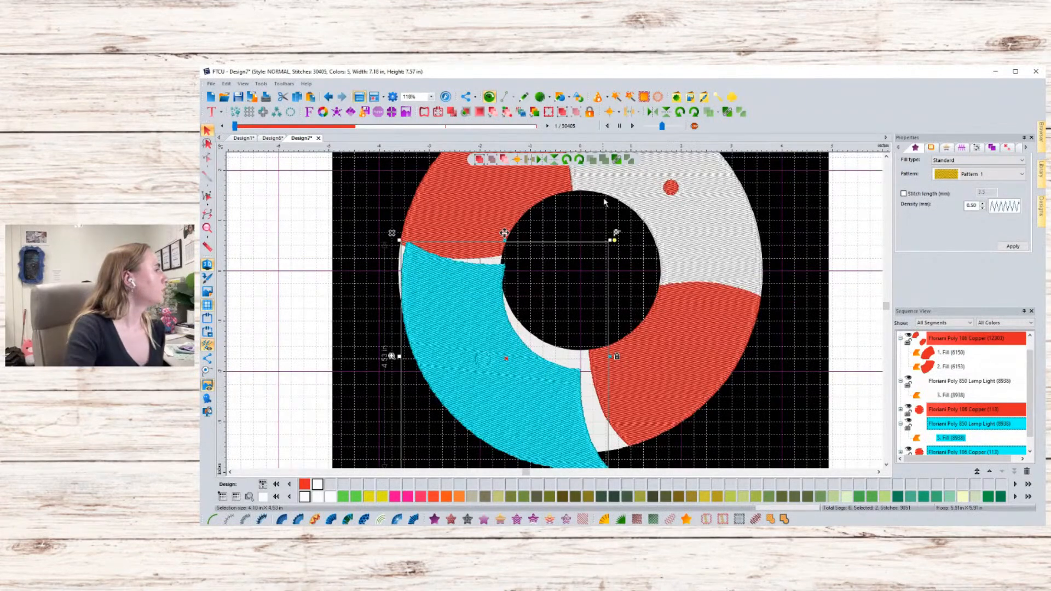
drag(615, 239, 615, 212)
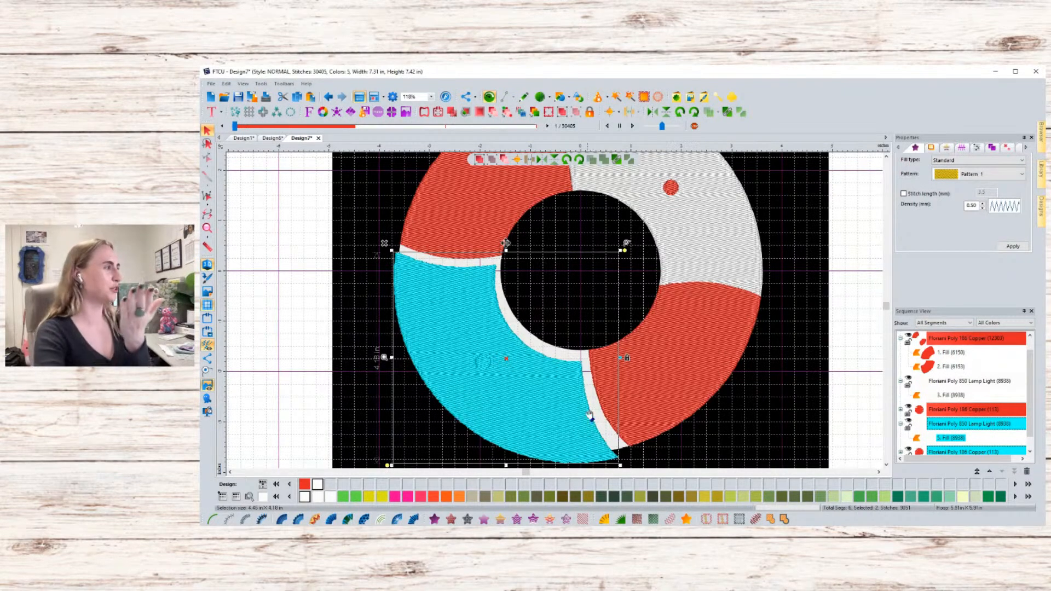
drag(545, 415, 549, 405)
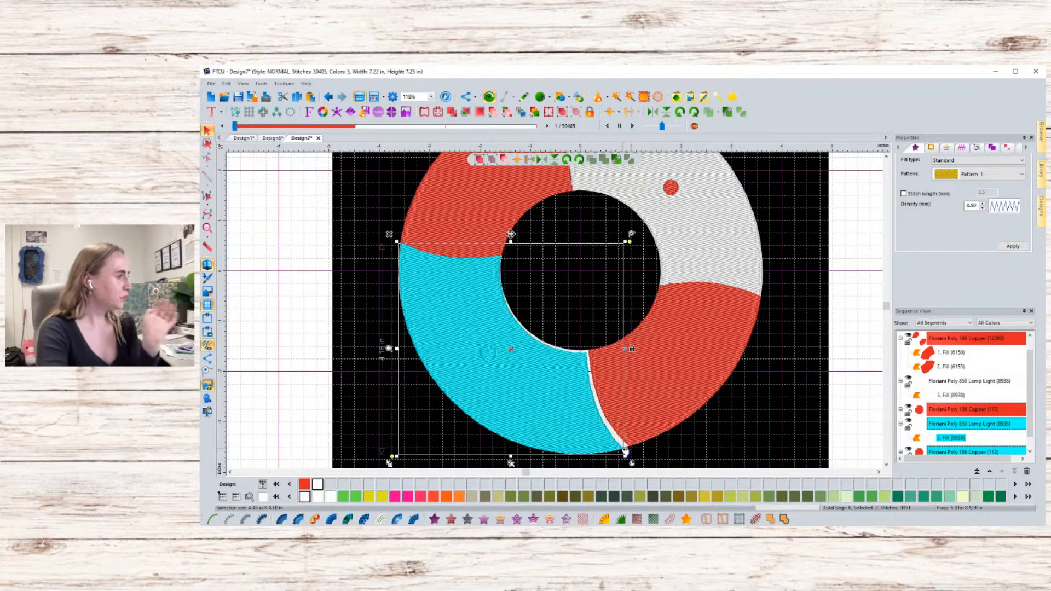
drag(625, 456, 627, 459)
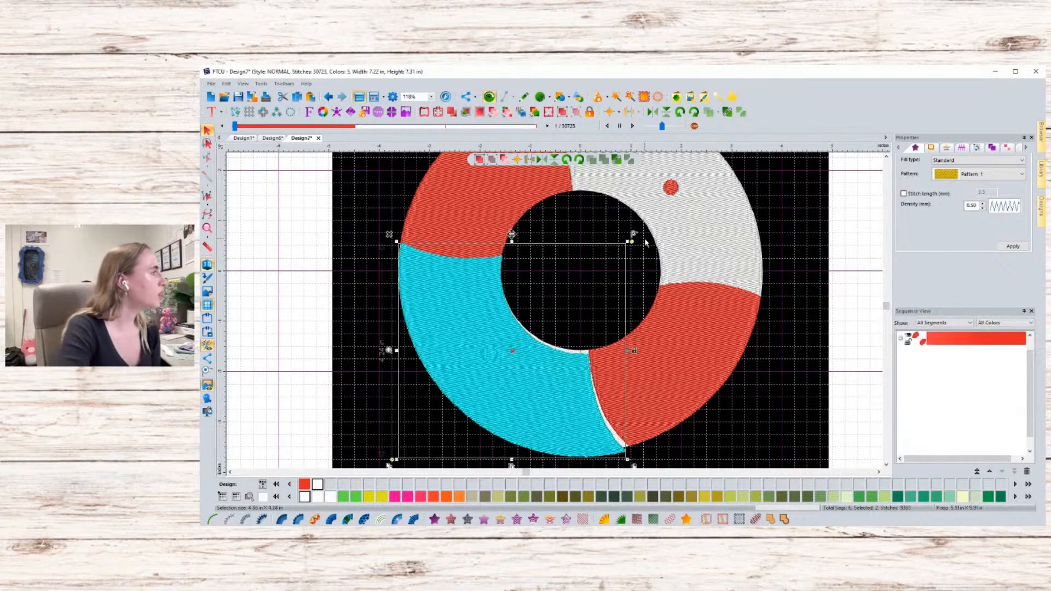
drag(633, 239, 627, 231)
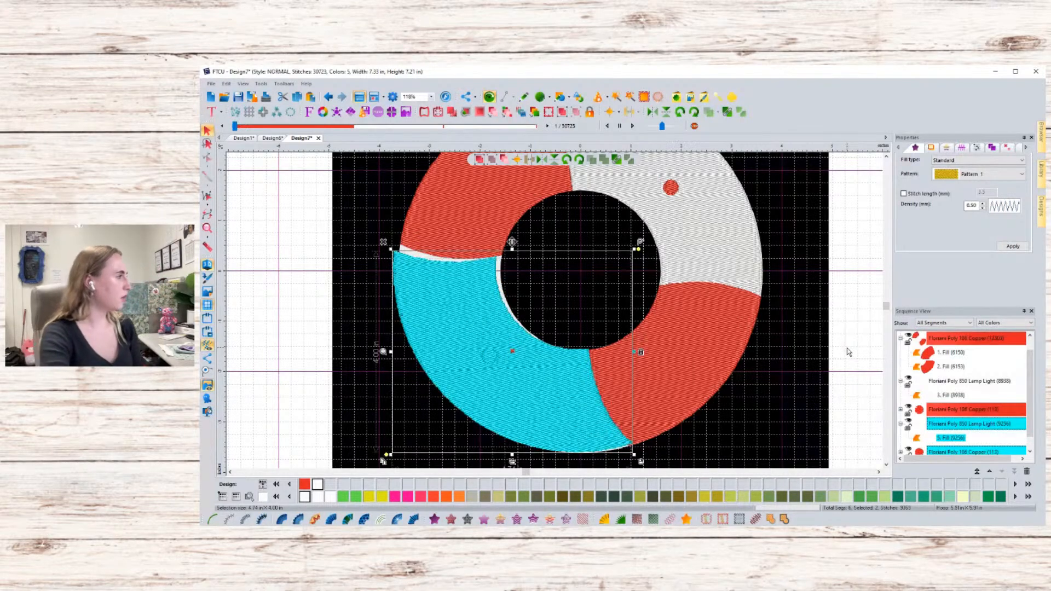
- Slightly enlarge the pasted white fill copy from its upper-right corner, then deselect it
drag(639, 251, 647, 248)
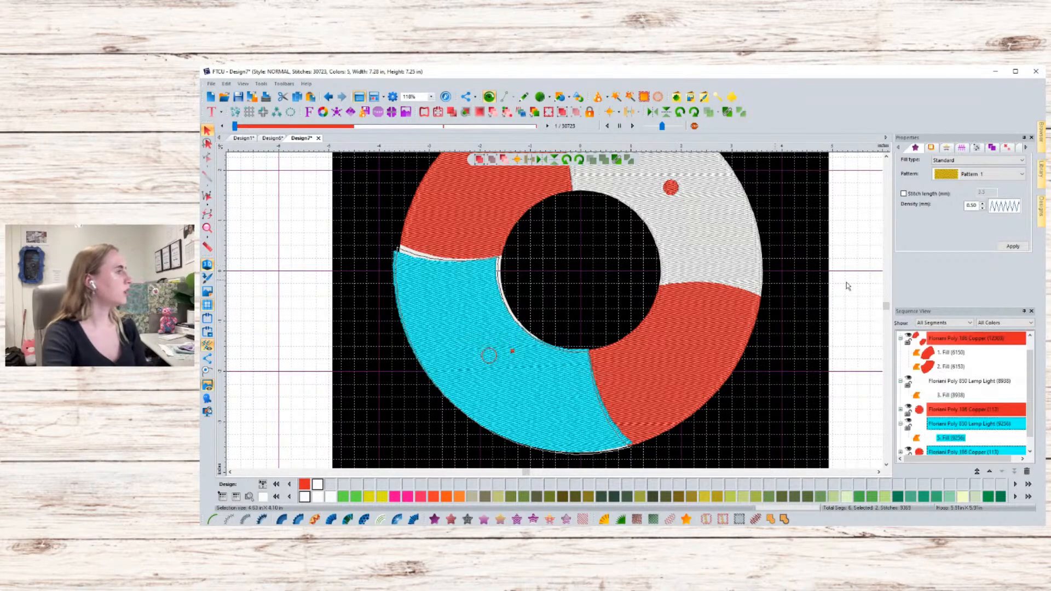
scroll(482, 329, up, 2)
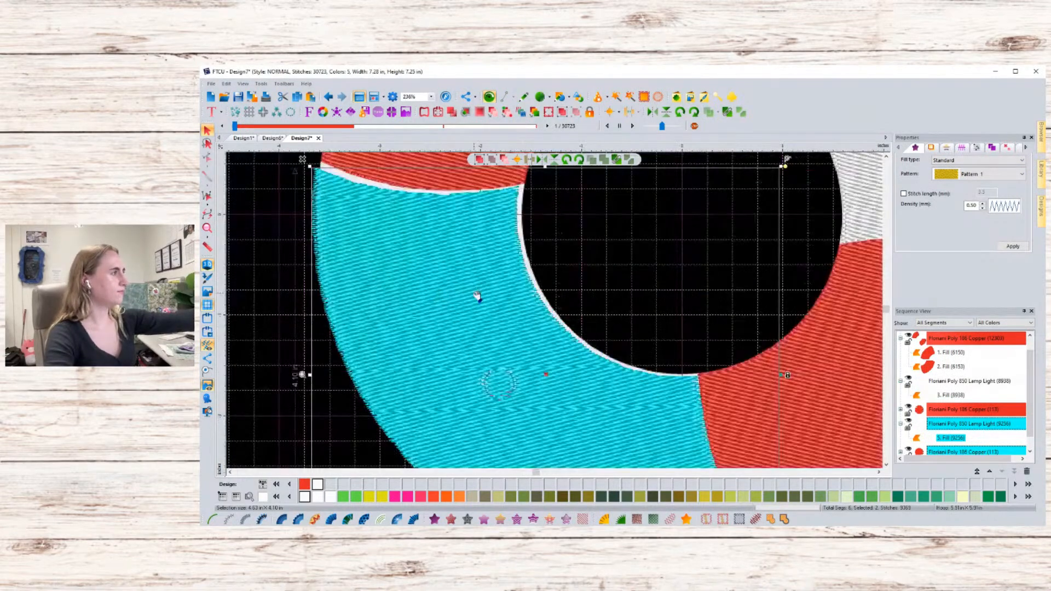
click(269, 262)
click(435, 263)
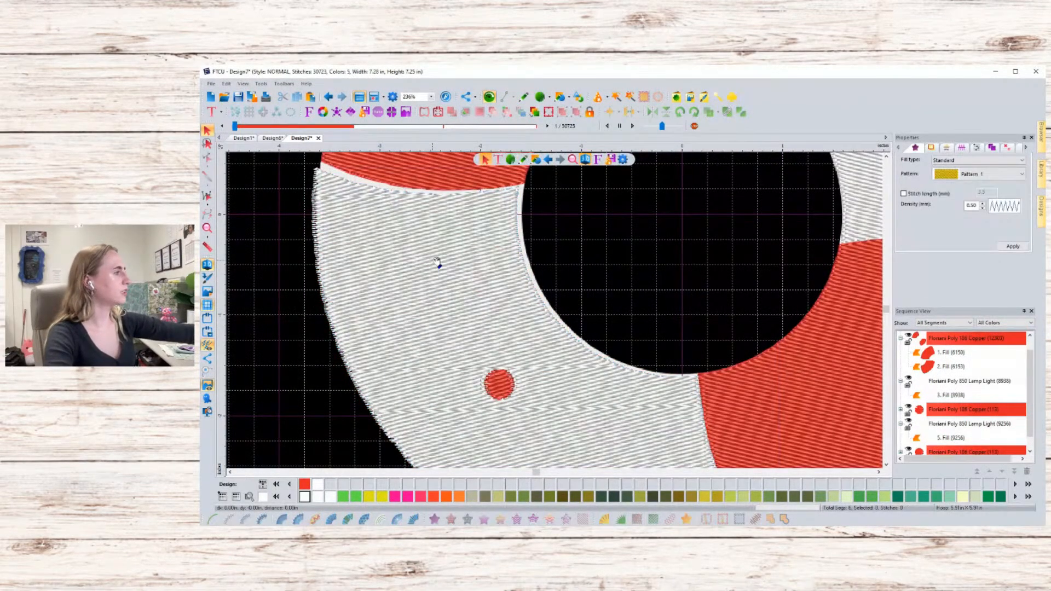
- Edit the pasted fill's outline, moving a node along its inner edge next to the ring hole
click(485, 160)
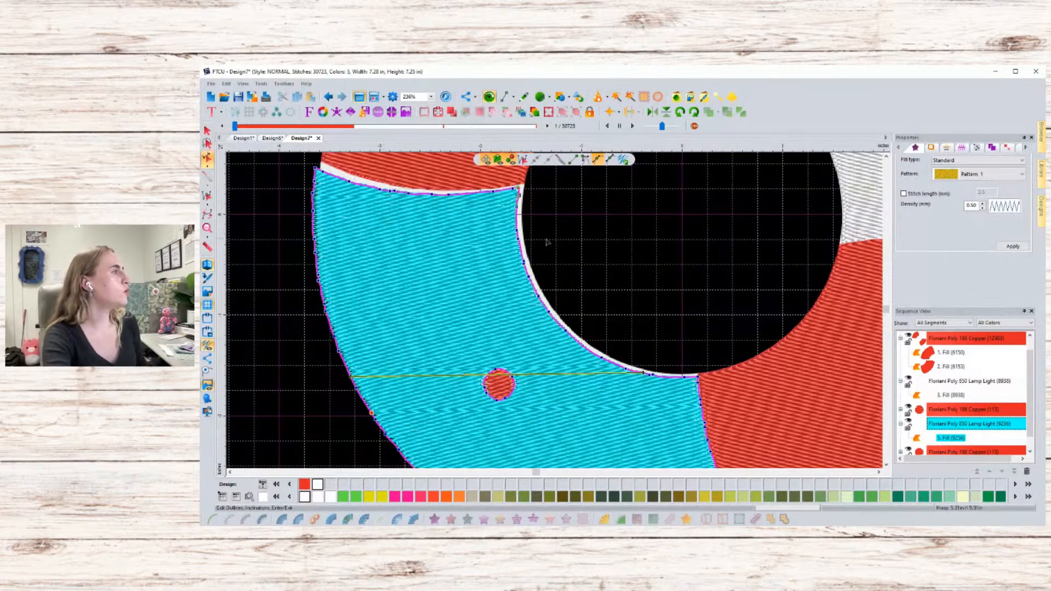
scroll(520, 249, up, 2)
scroll(547, 247, up, 1)
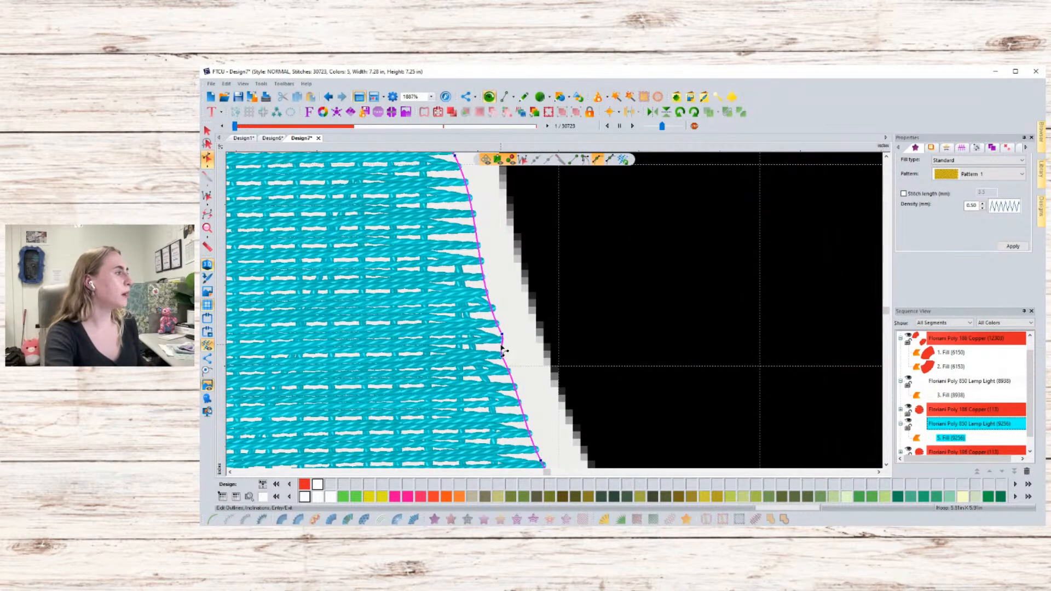
mouse_move(503, 345)
mouse_down()
mouse_move(517, 346)
mouse_move(502, 346)
mouse_up()
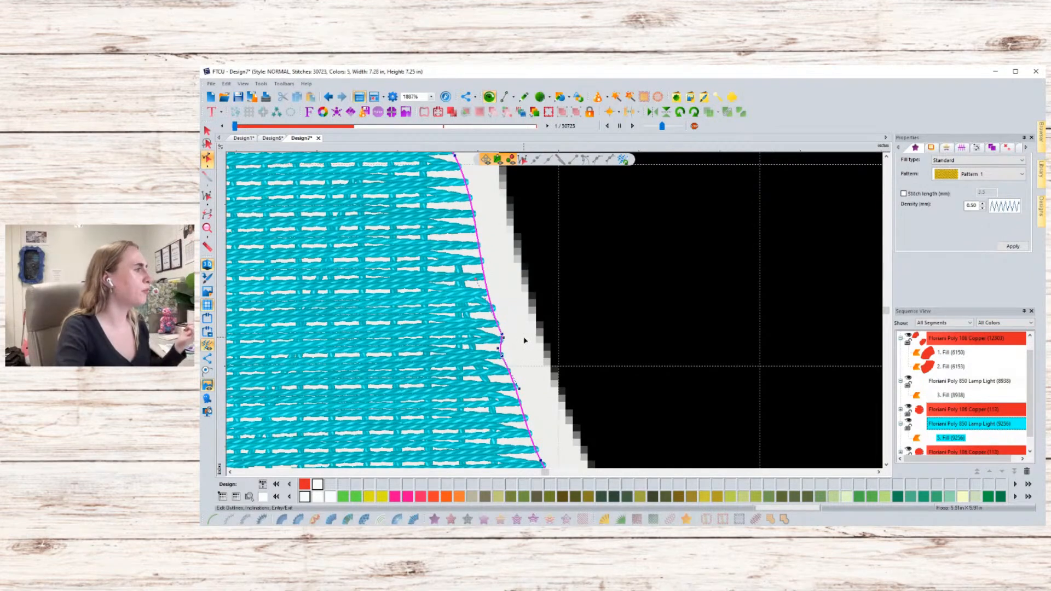
scroll(524, 340, down, 4)
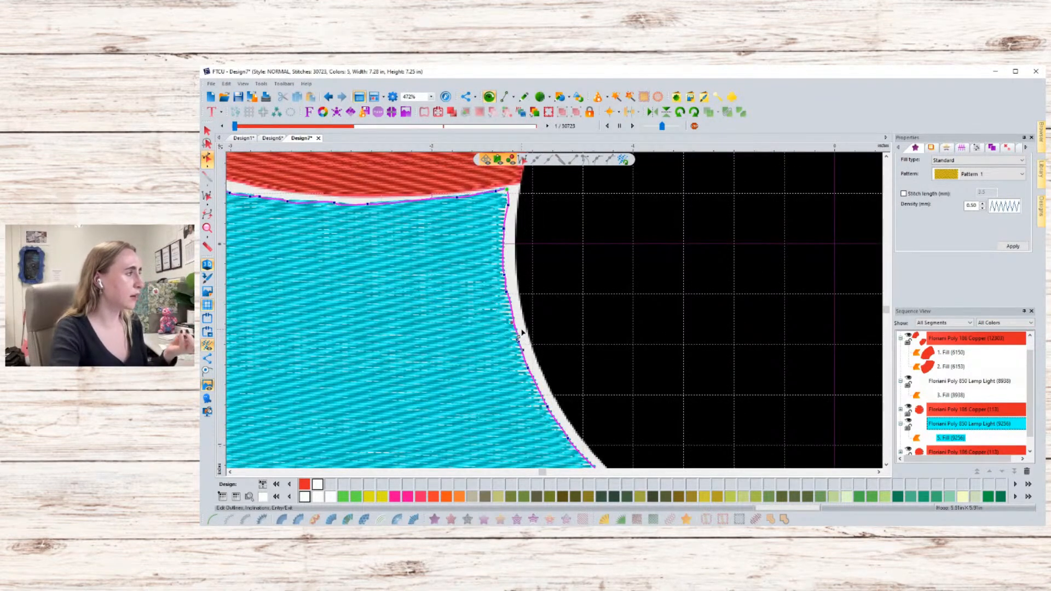
scroll(522, 332, down, 4)
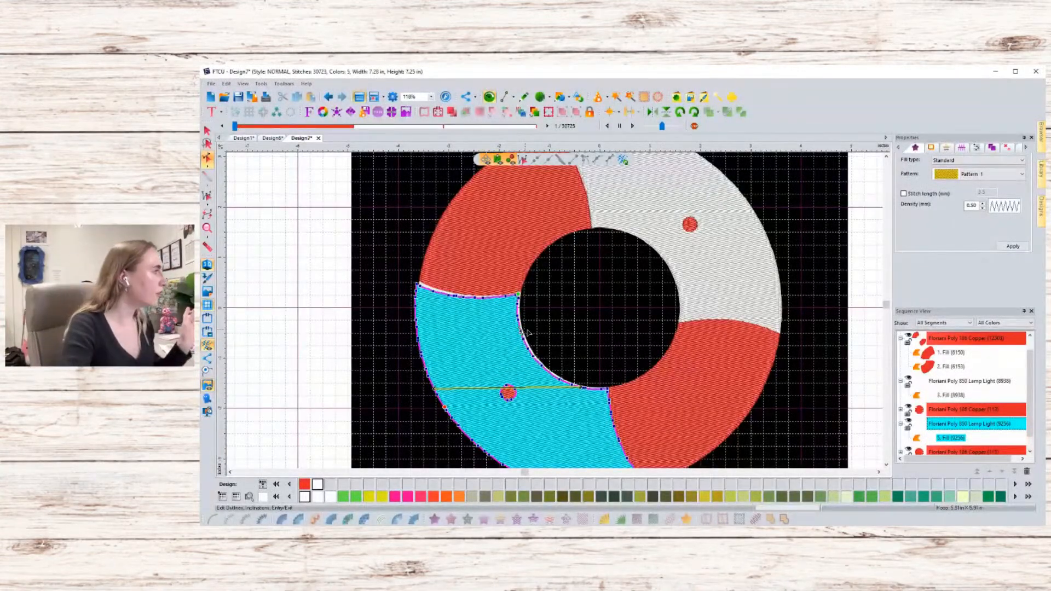
- Reselect the pasted fill and refine its size from the upper-right and lower-right corners
click(207, 130)
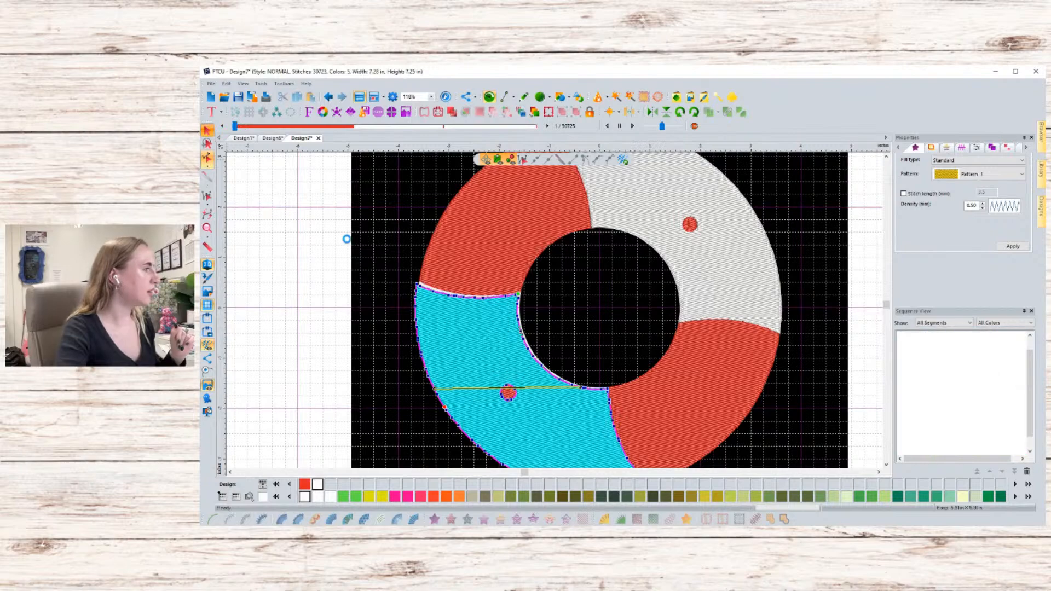
click(509, 348)
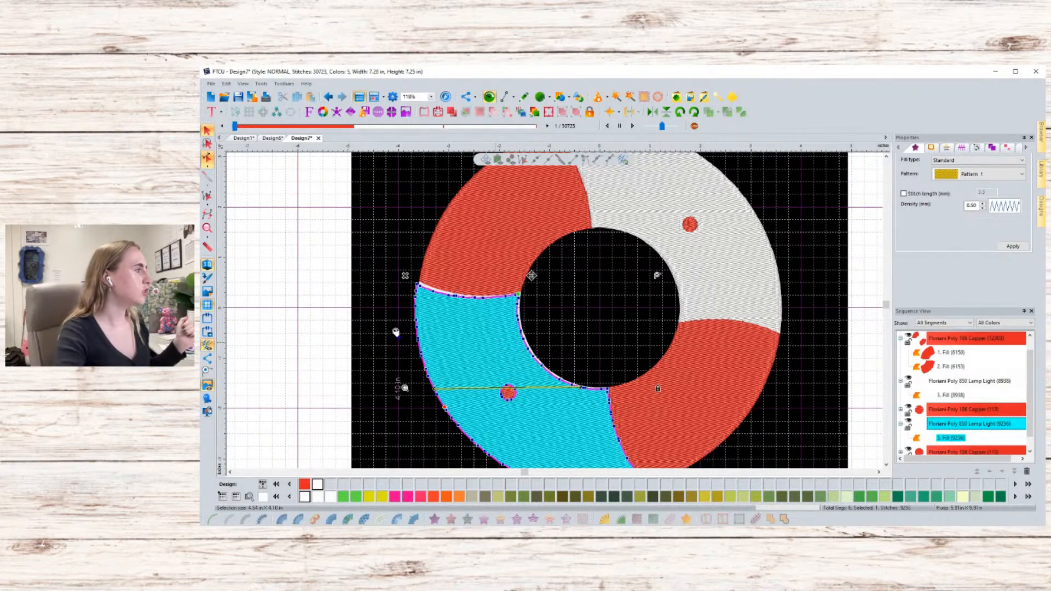
click(364, 334)
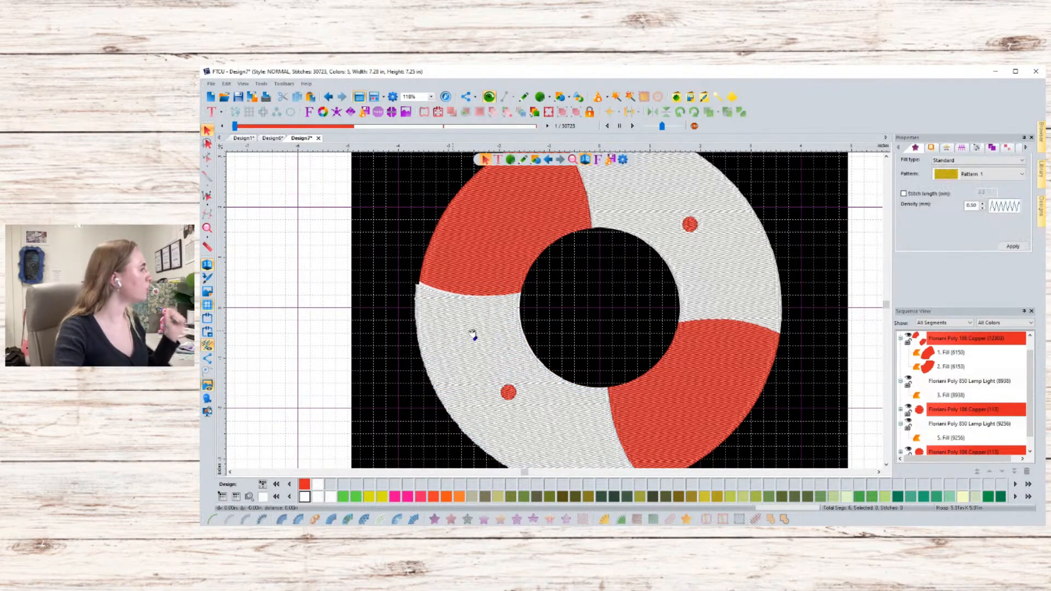
click(479, 327)
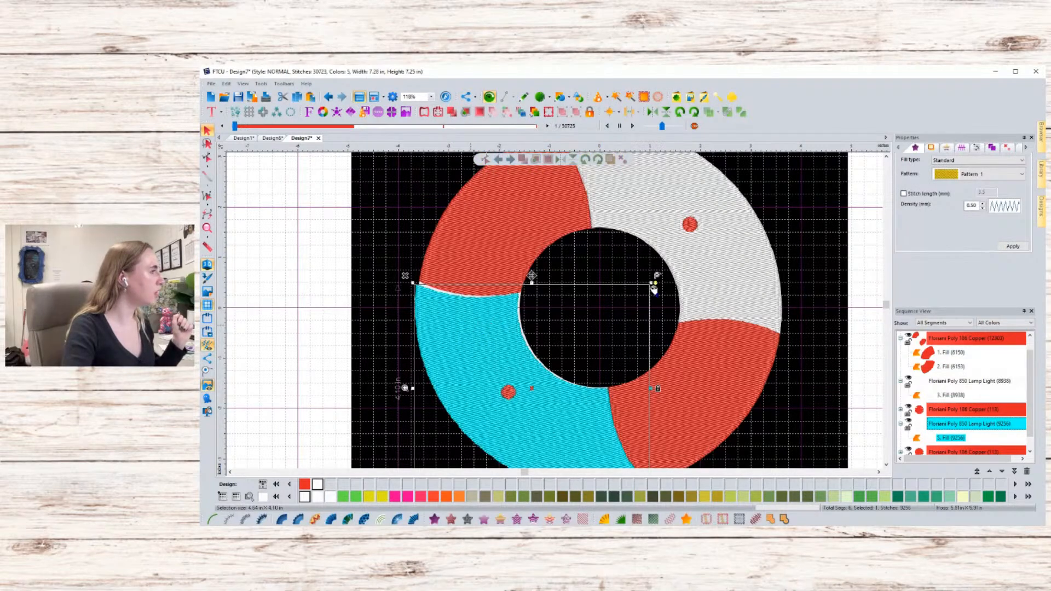
drag(662, 287, 664, 288)
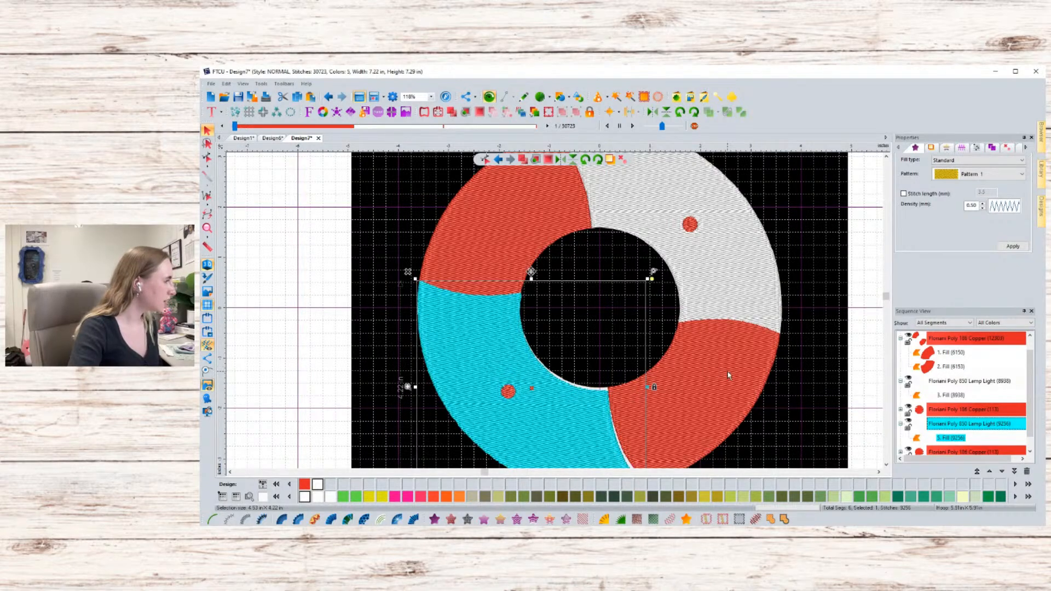
scroll(728, 372, down, 2)
scroll(719, 436, up, 2)
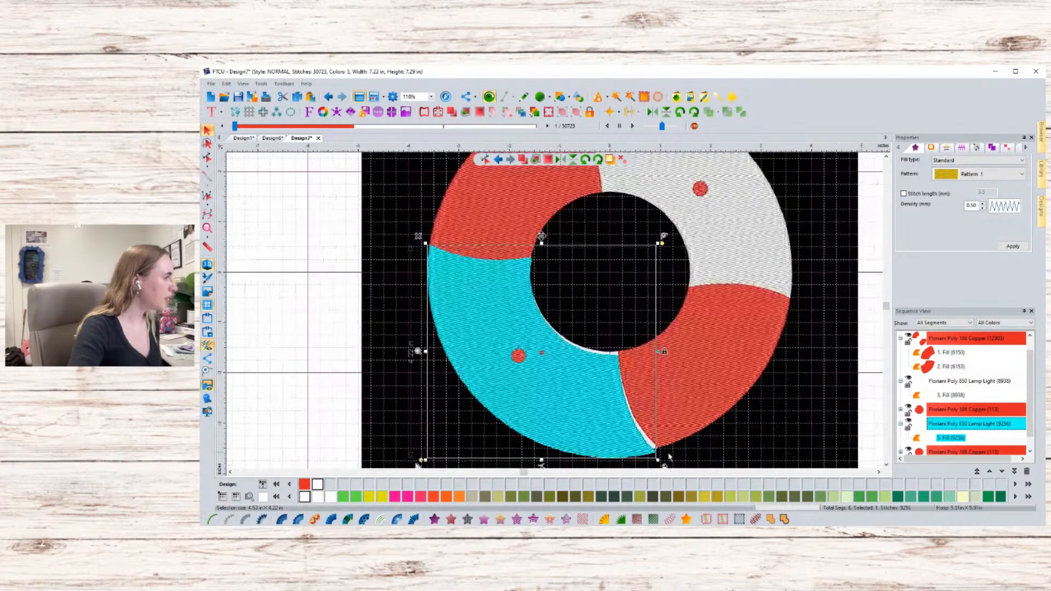
drag(656, 459, 651, 454)
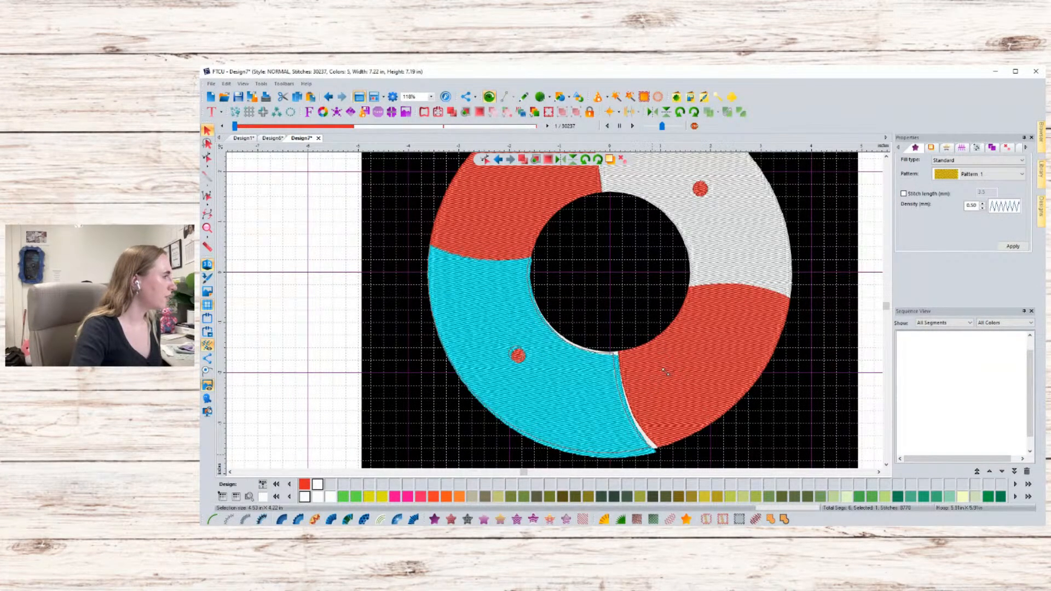
- Stretch the fill's right side, lower-left and upper-right corners, and nudge it to fit the lower-left white section
drag(659, 349, 661, 348)
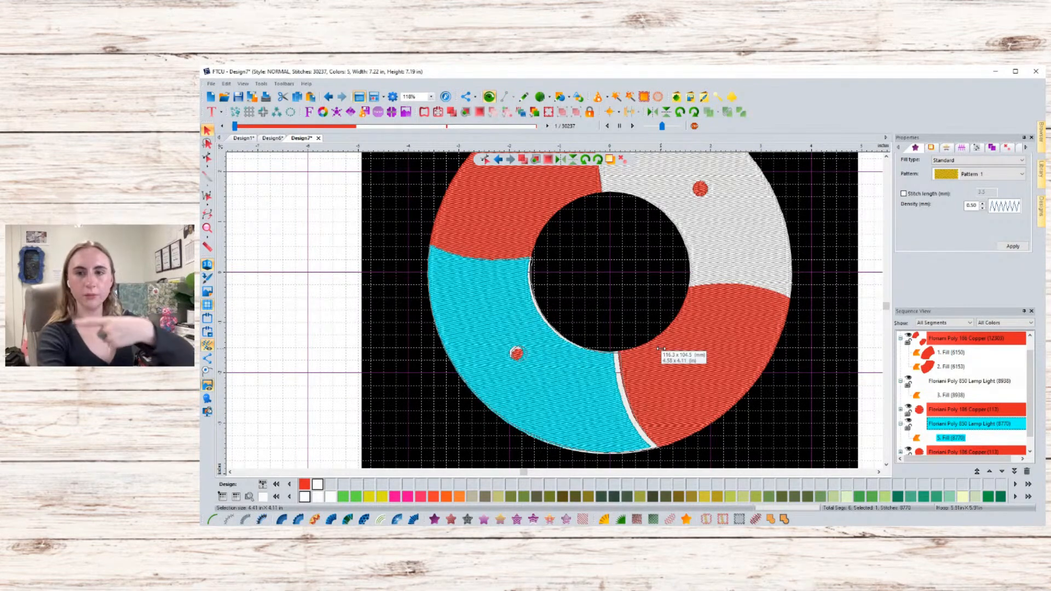
drag(661, 349, 661, 352)
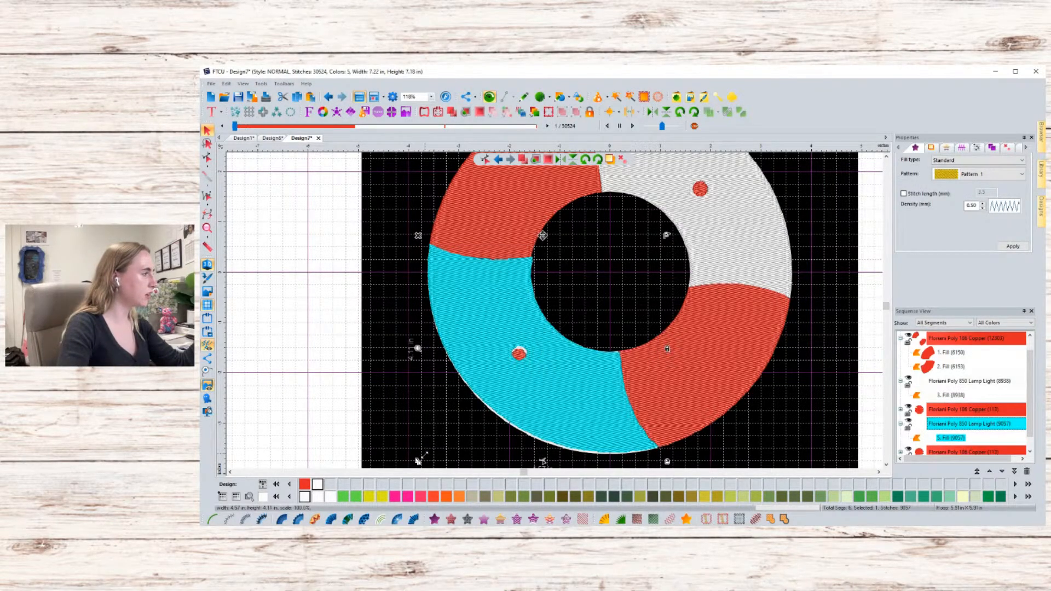
drag(418, 461, 422, 456)
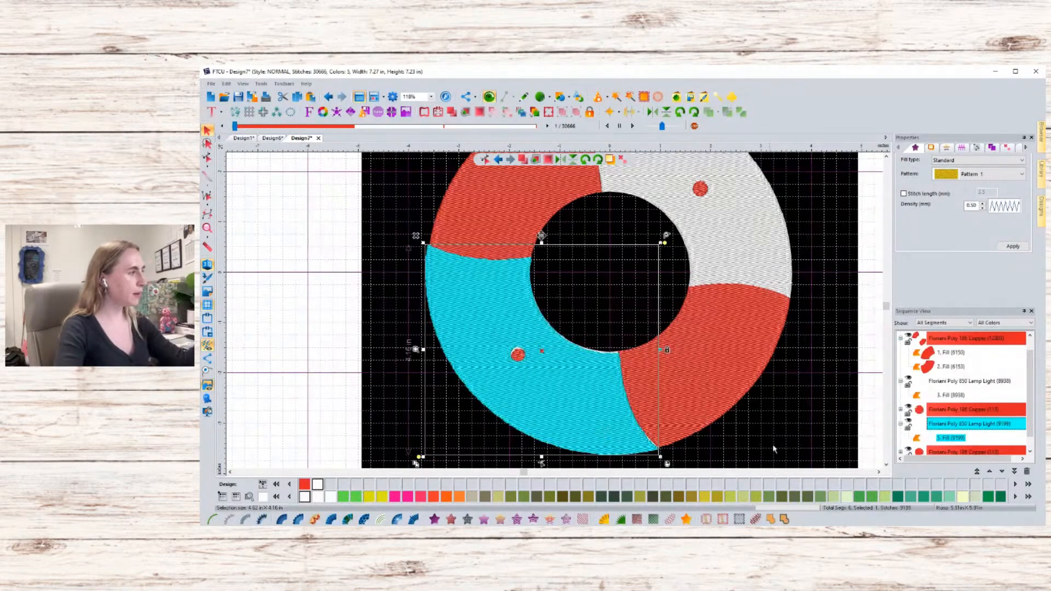
drag(664, 243, 667, 240)
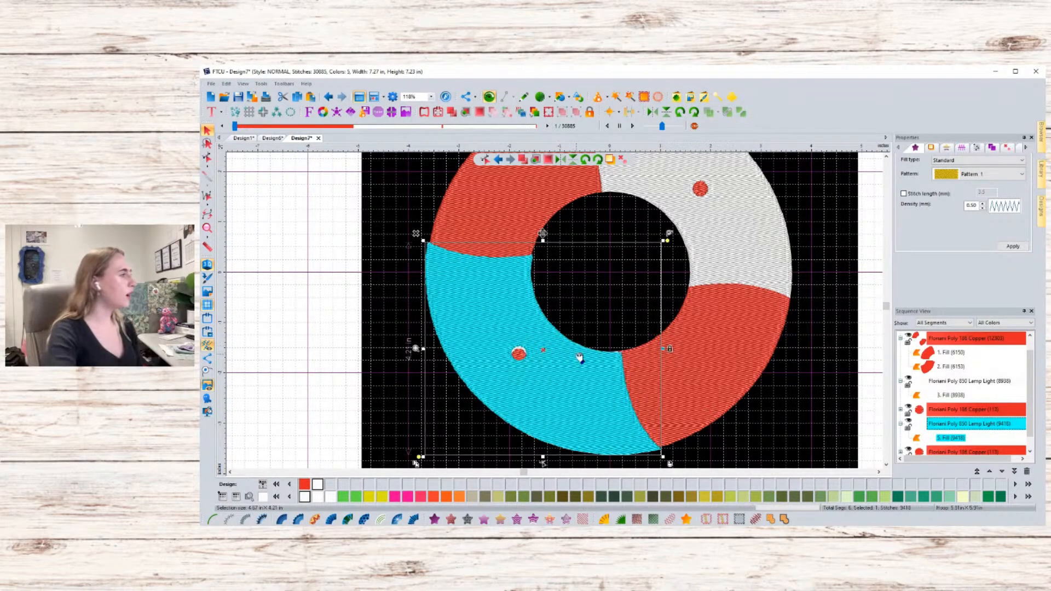
drag(572, 361, 572, 365)
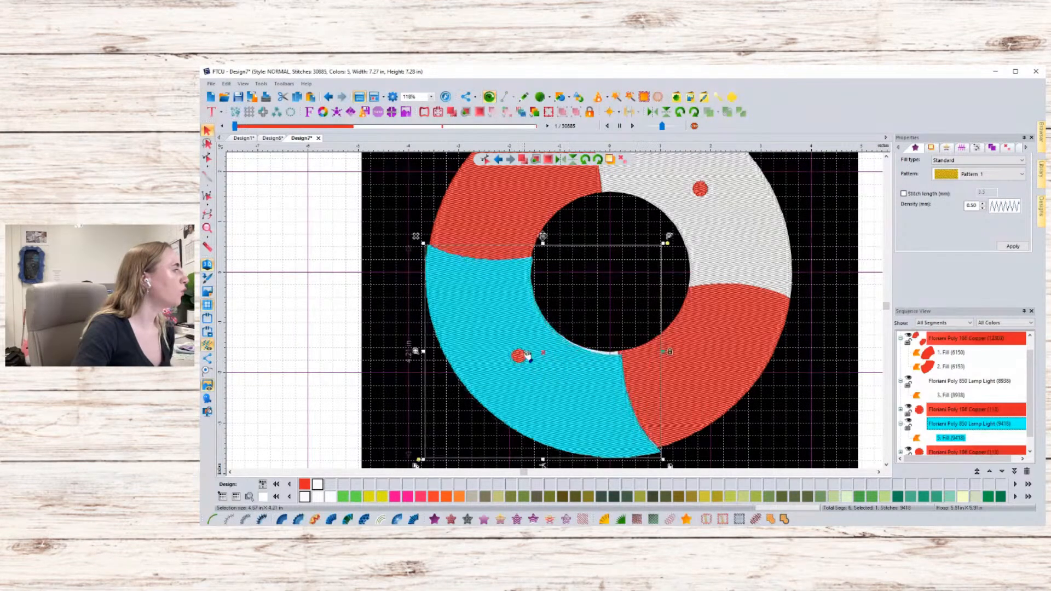
drag(573, 368, 573, 363)
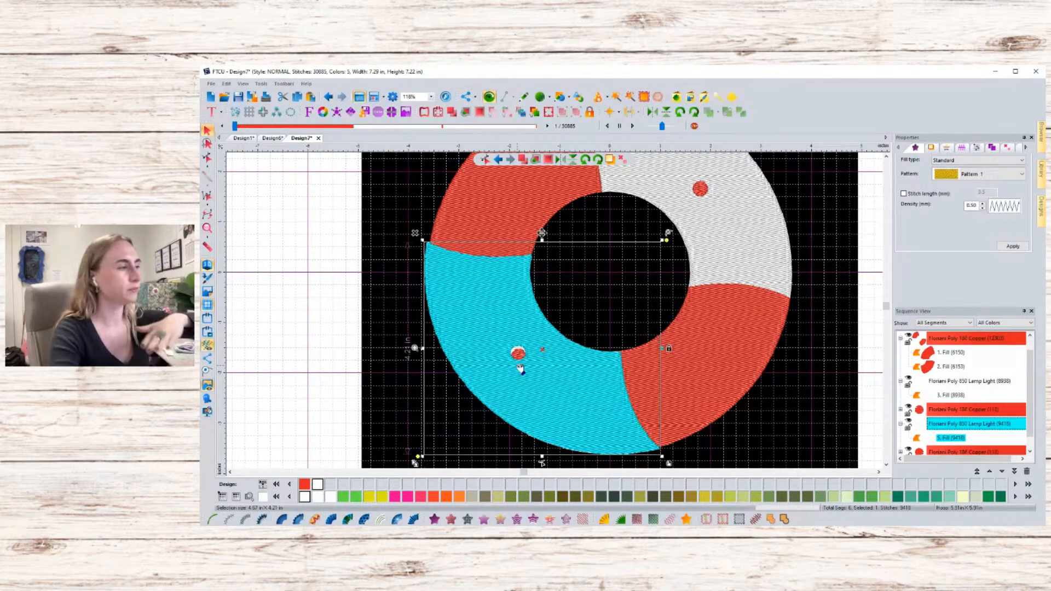
- Browse the sequence list entries to identify the pasted red dot and white fill on the design
click(990, 411)
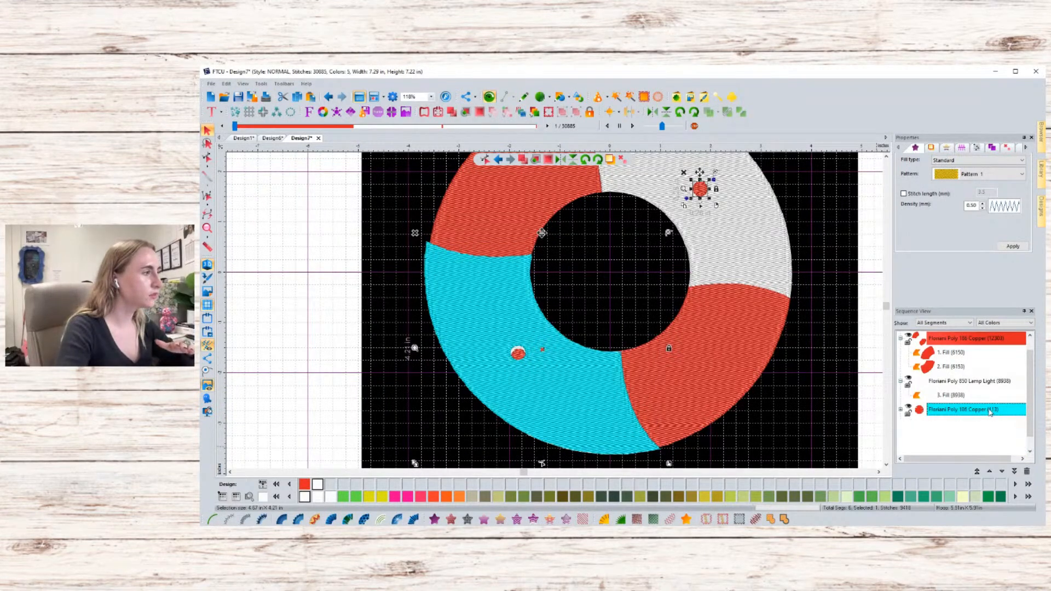
scroll(967, 442, down, 1)
click(966, 440)
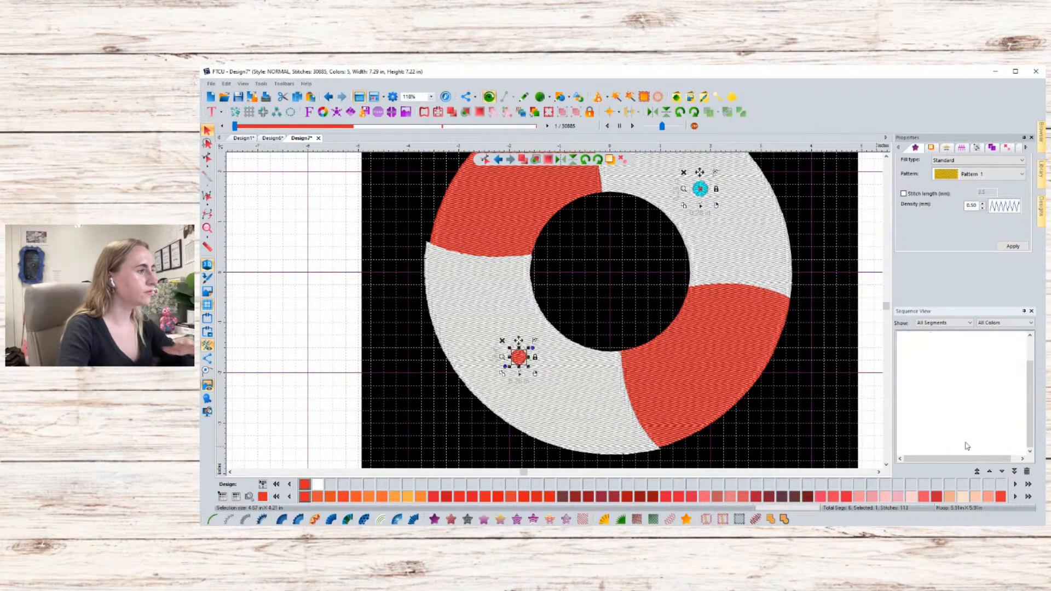
ctrl+click(950, 400)
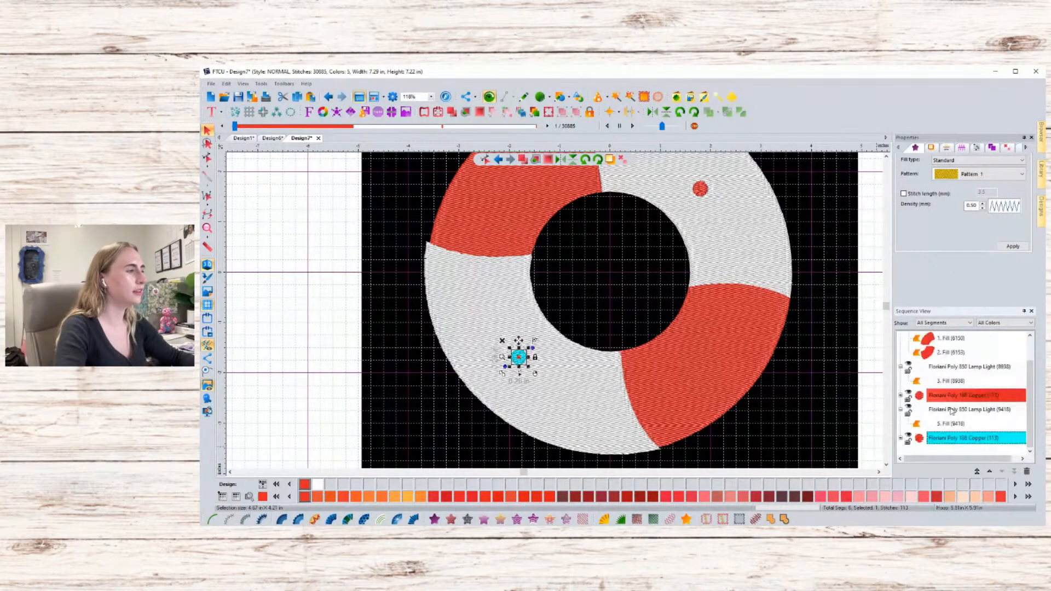
click(419, 355)
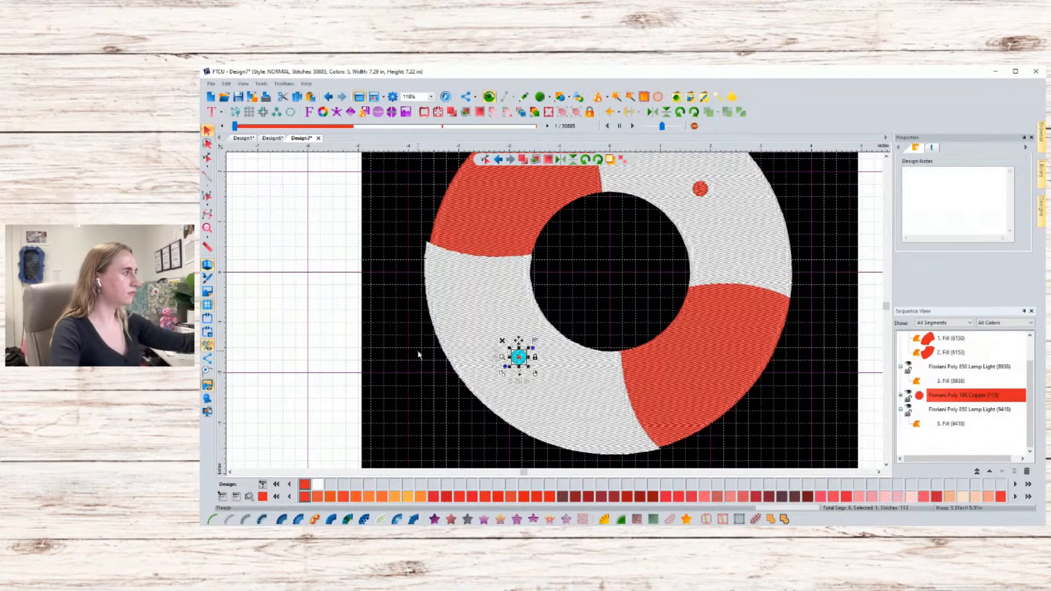
click(452, 262)
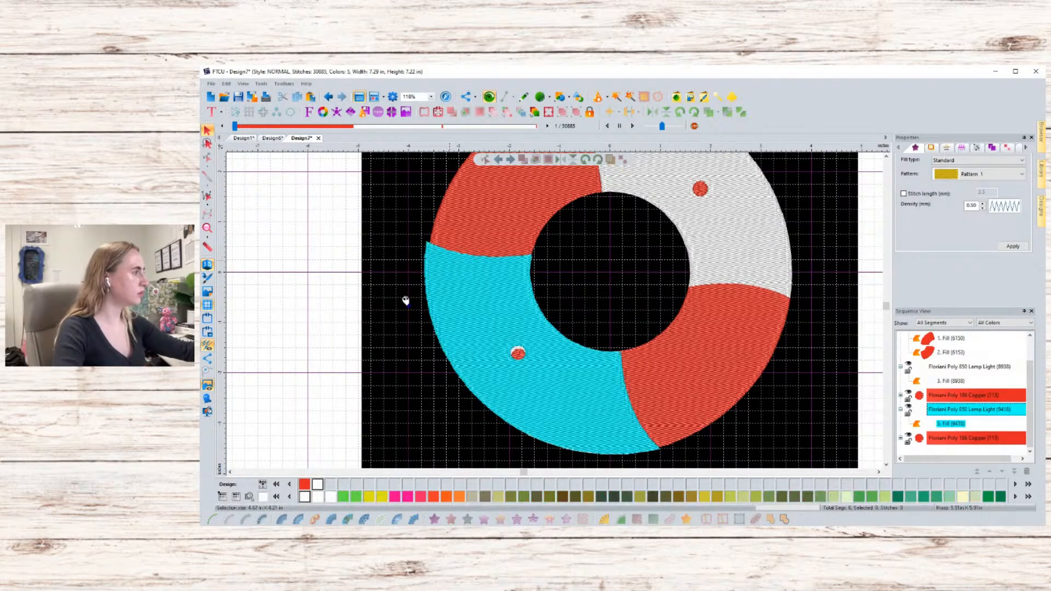
click(423, 406)
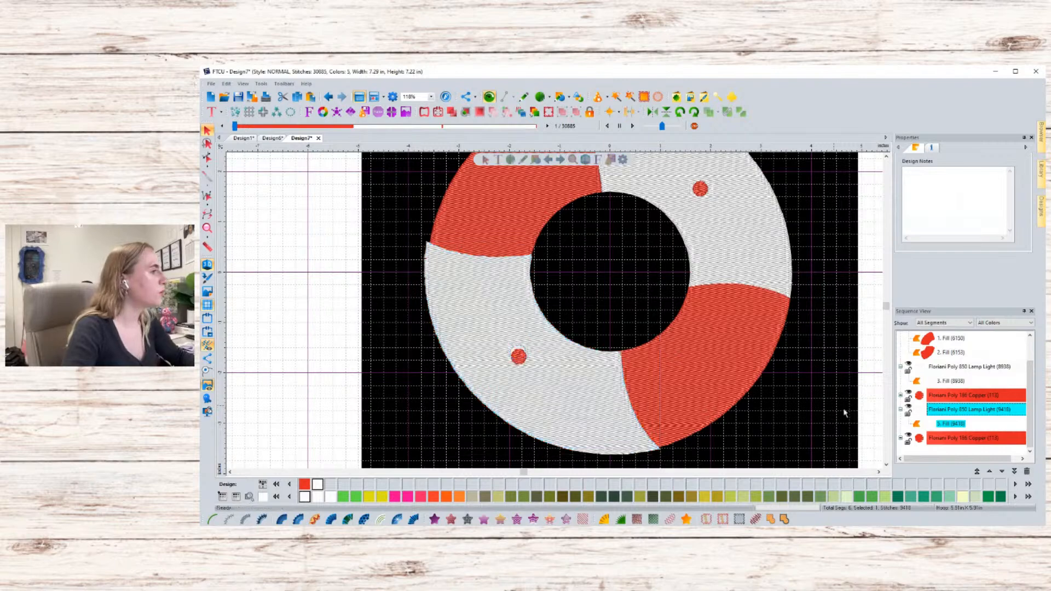
click(981, 439)
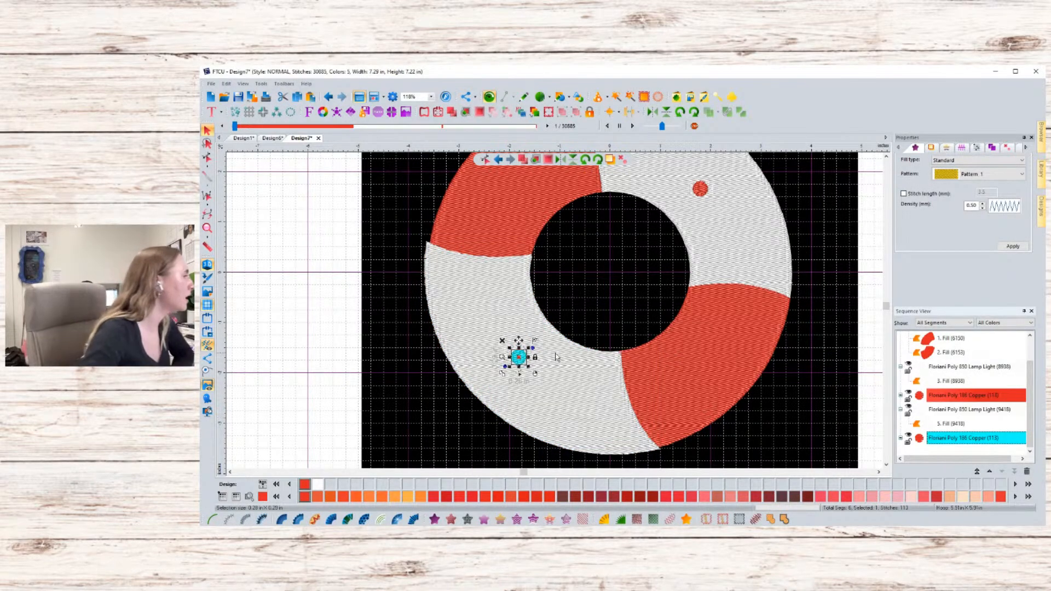
- Select the pasted red dot, move it slightly up and enlarge it a little from its corner
scroll(533, 361, up, 3)
scroll(535, 362, up, 5)
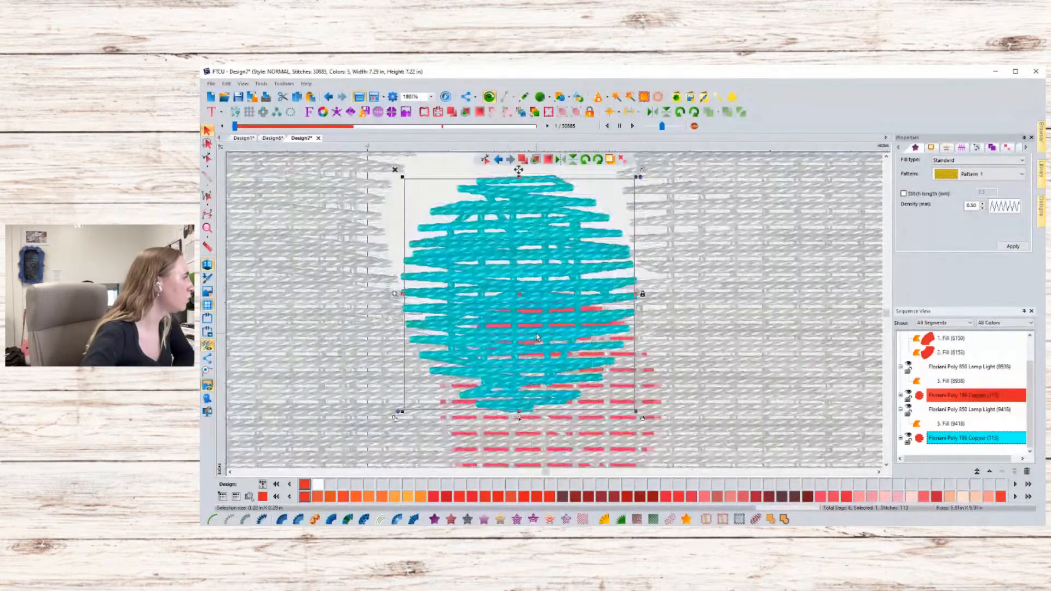
scroll(536, 324, down, 1)
key(Escape)
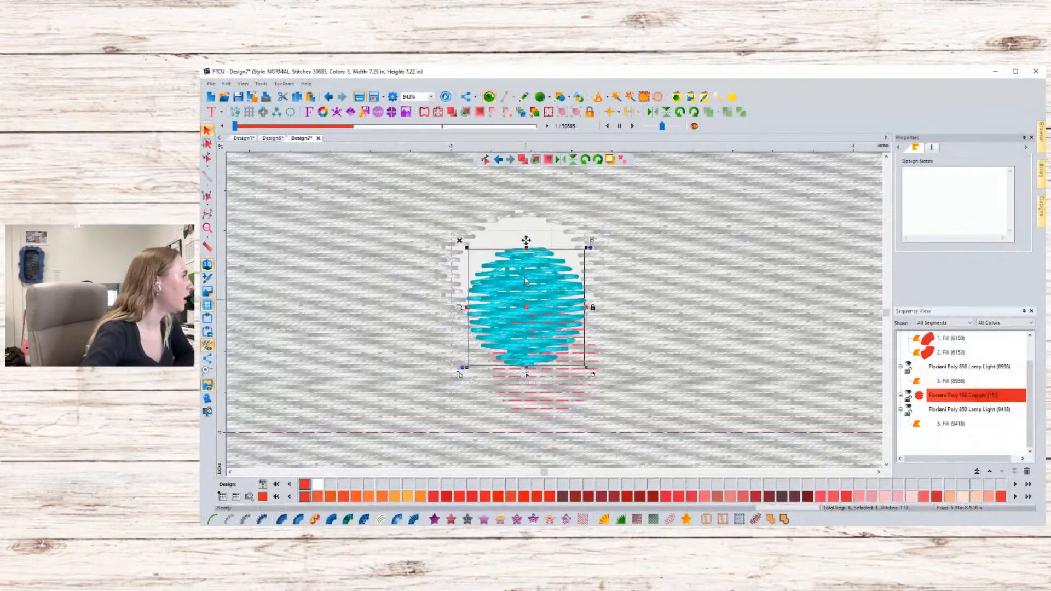
click(534, 279)
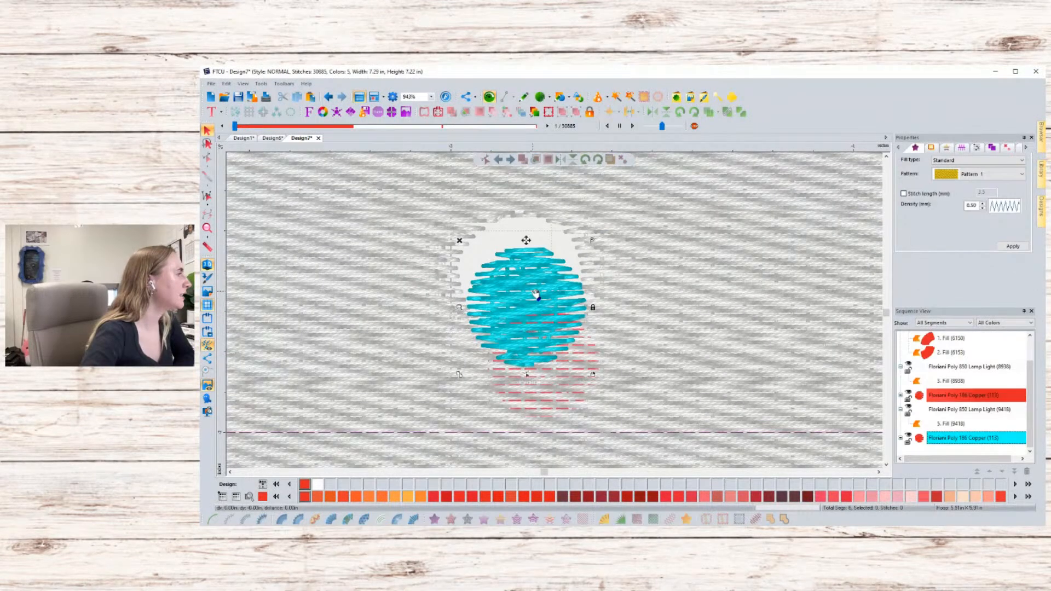
drag(528, 258, 546, 270)
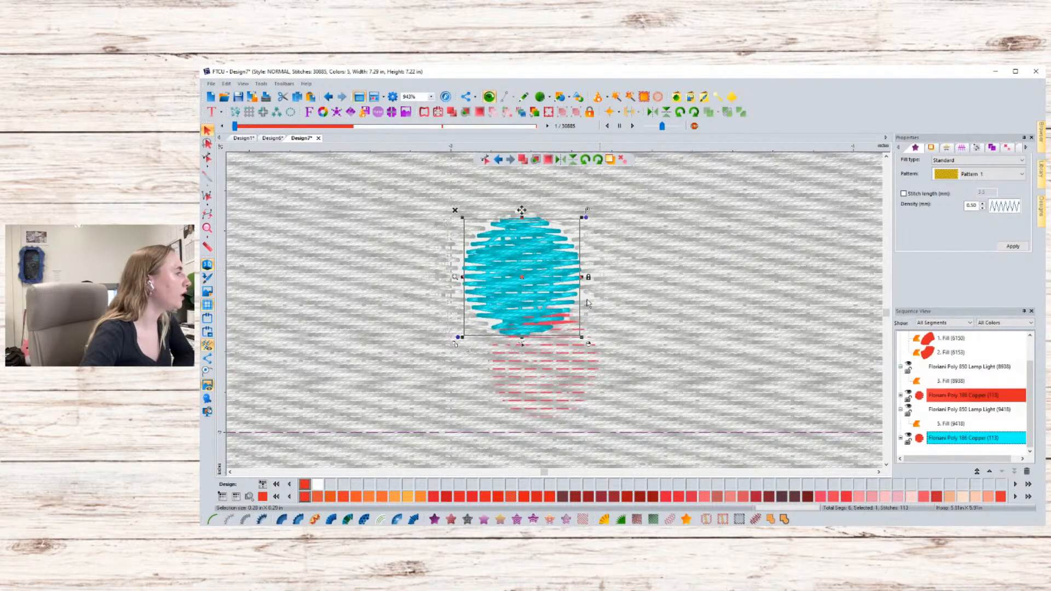
drag(581, 219, 586, 216)
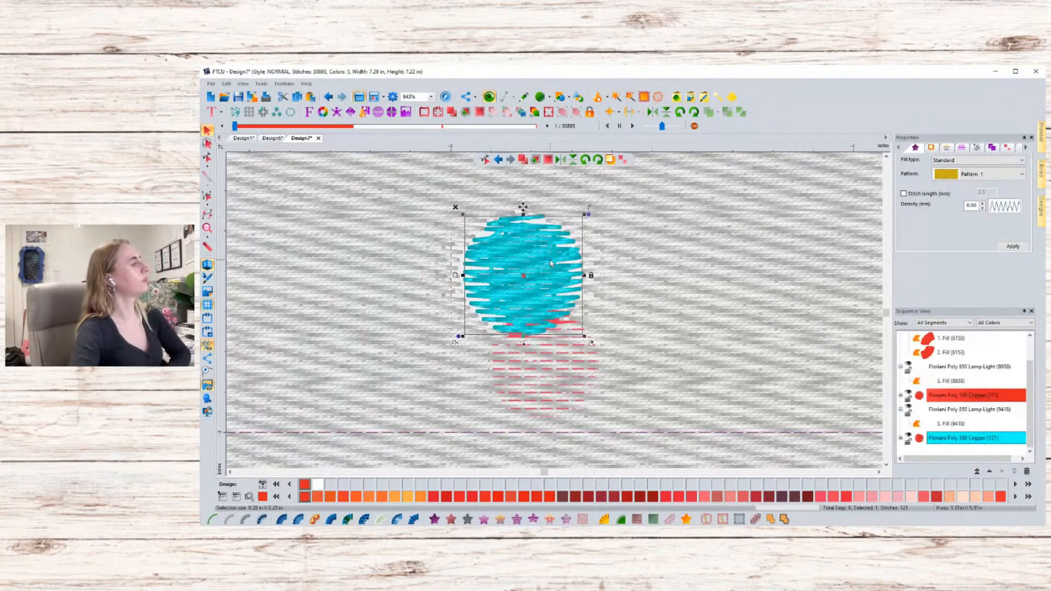
drag(550, 264, 545, 264)
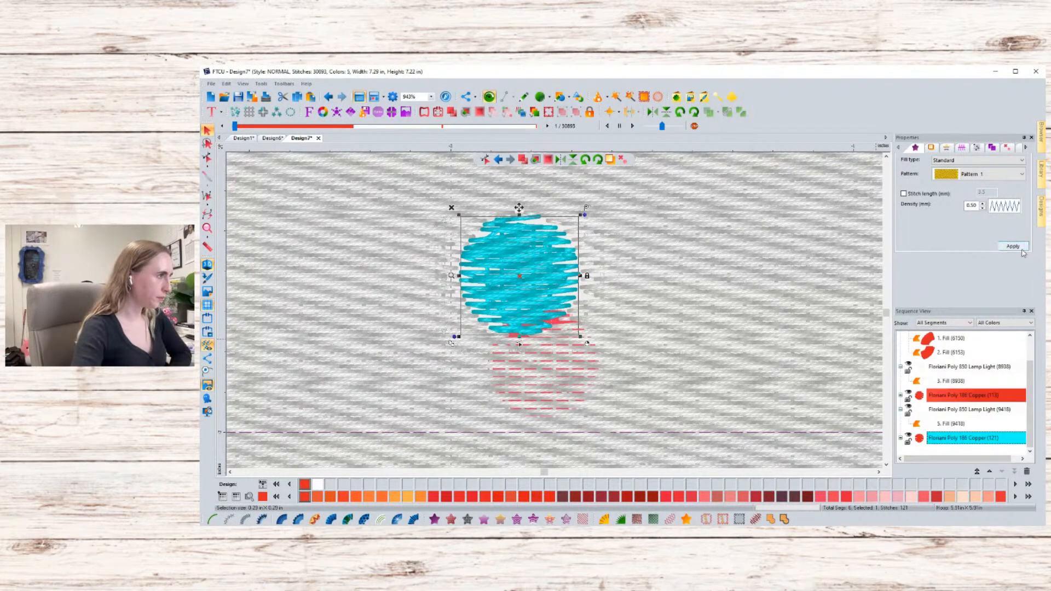
scroll(824, 317, down, 5)
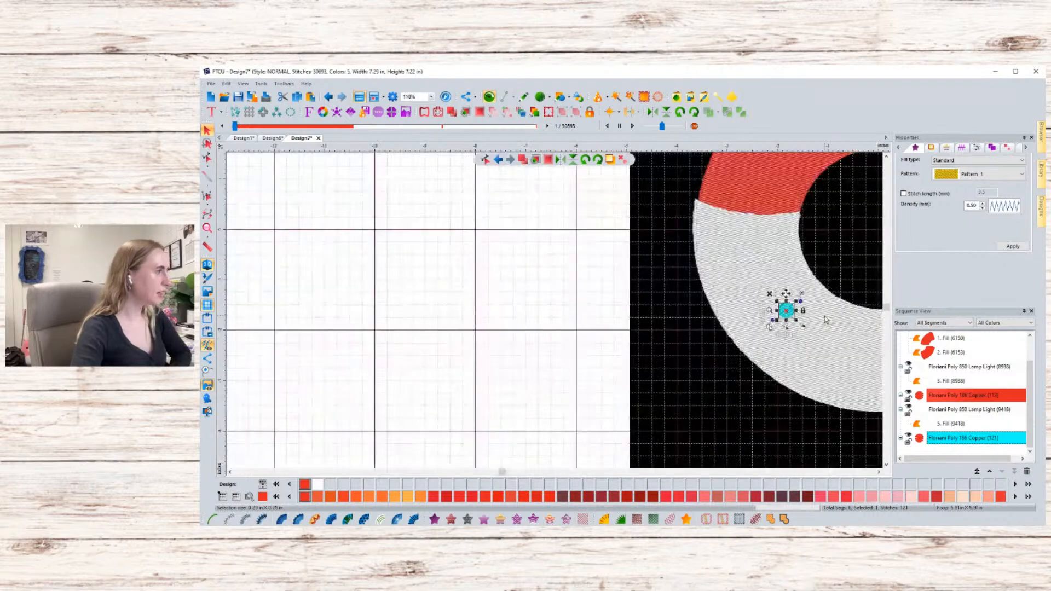
click(709, 405)
click(880, 471)
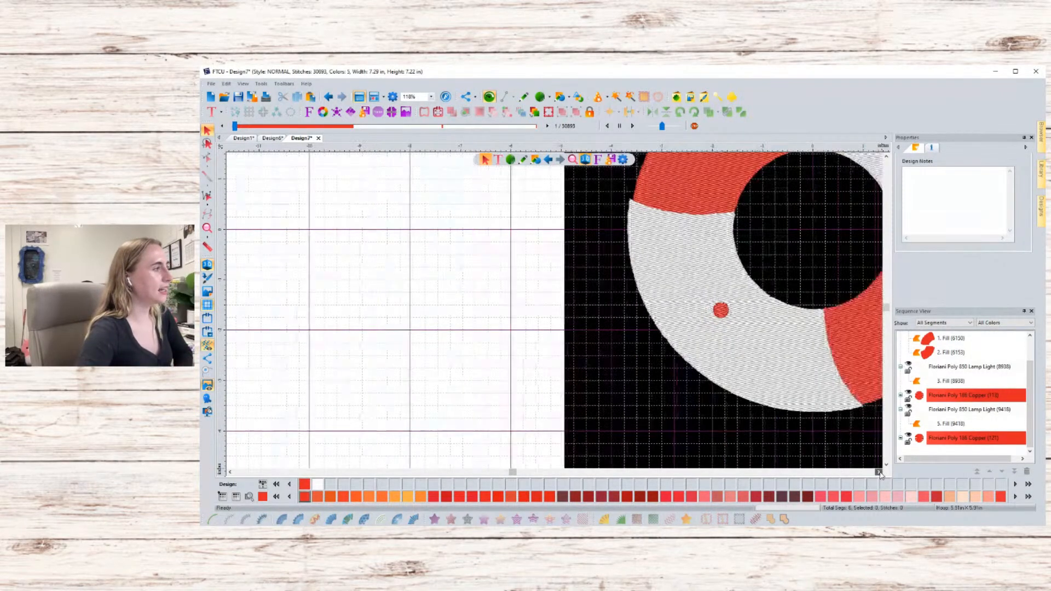
click(879, 471)
click(880, 471)
click(879, 471)
click(879, 472)
click(880, 471)
scroll(830, 426, up, 1)
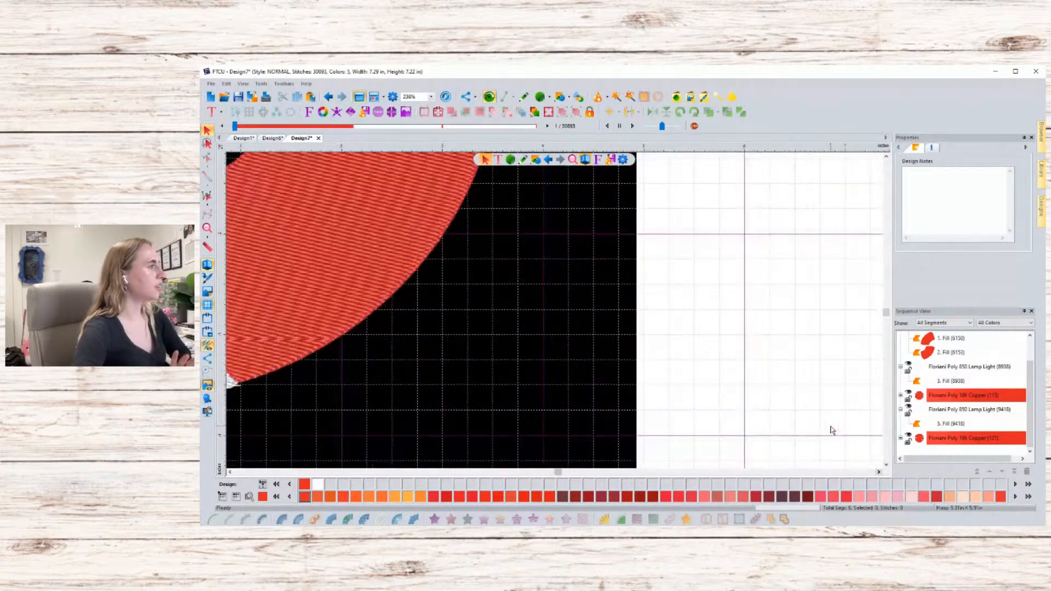
scroll(831, 426, down, 1)
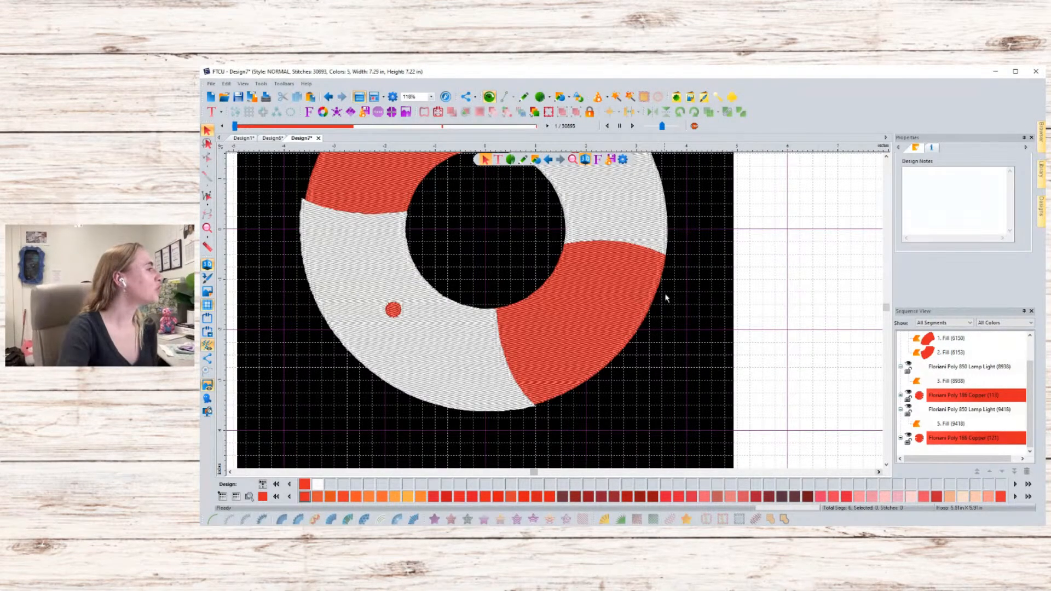
- Select the upper-left white fill and reshape its outline nodes at the top corner and left edge to meet the red section
click(324, 212)
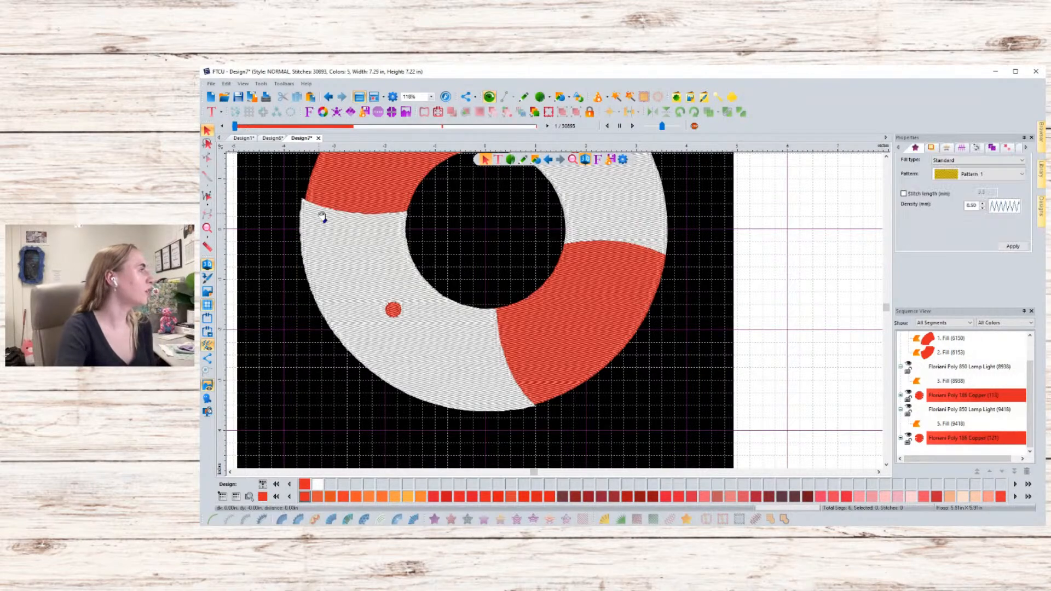
click(315, 217)
scroll(312, 215, up, 1)
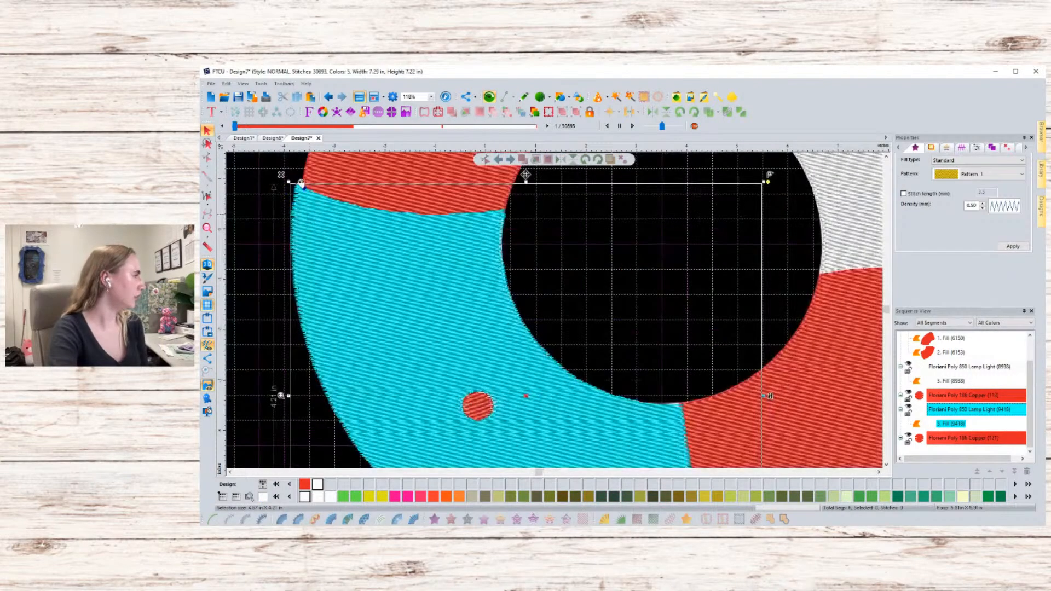
scroll(308, 203, up, 1)
scroll(312, 178, up, 1)
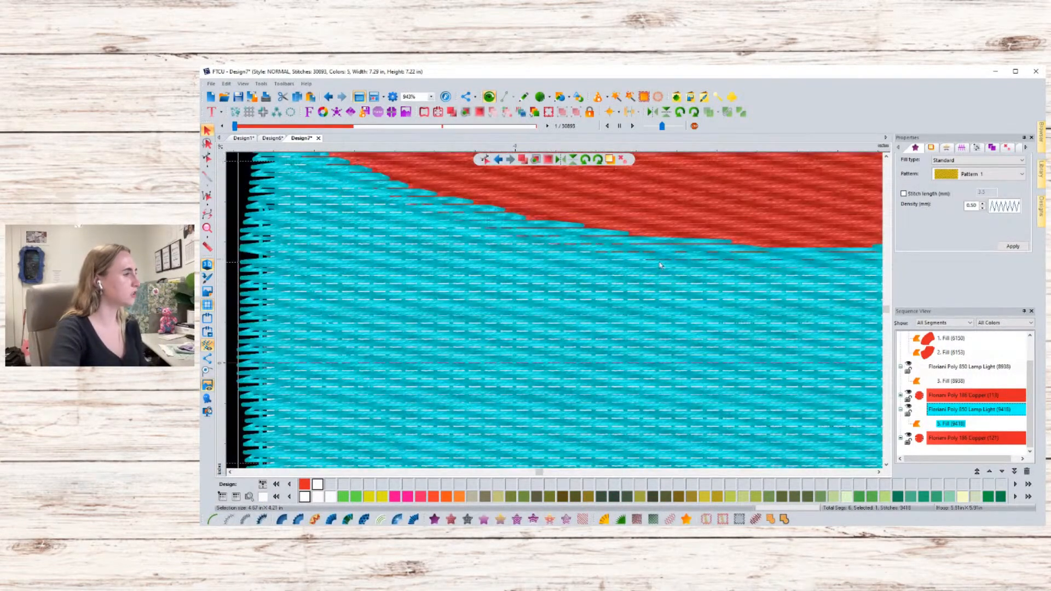
click(230, 472)
click(230, 473)
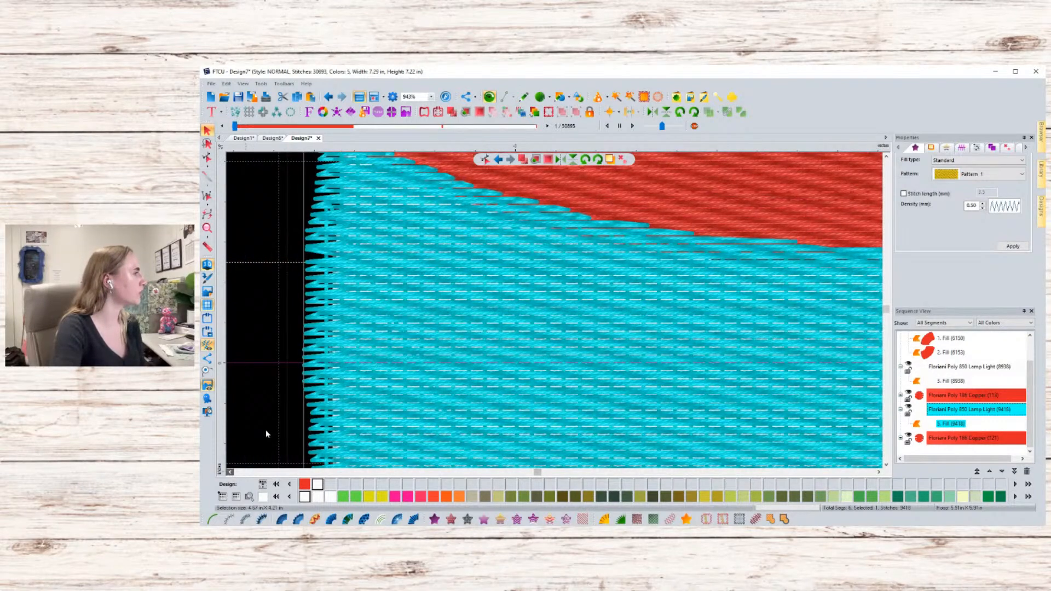
click(886, 156)
click(887, 157)
click(887, 157)
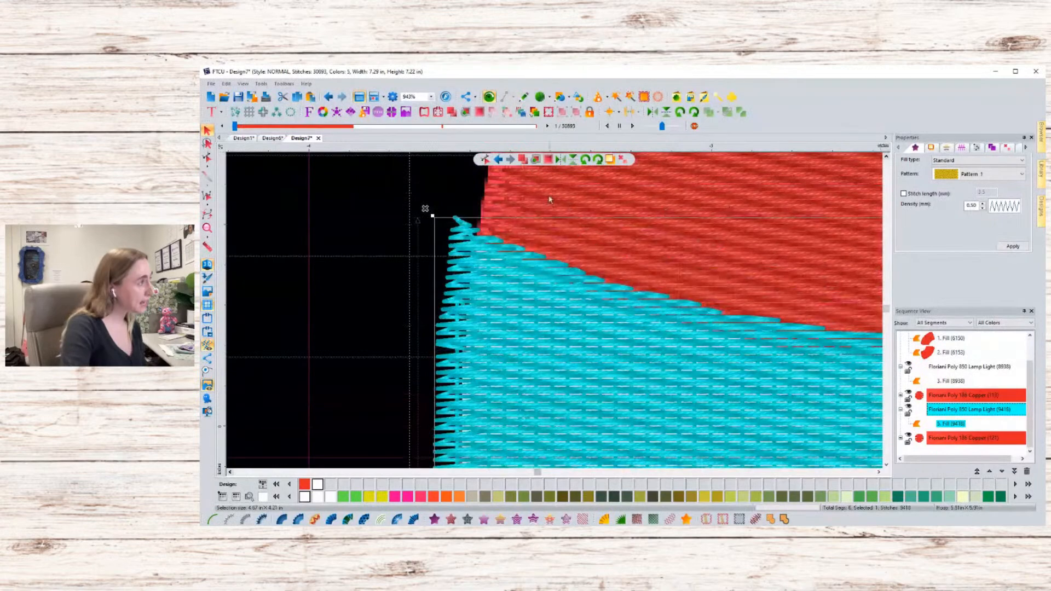
click(488, 160)
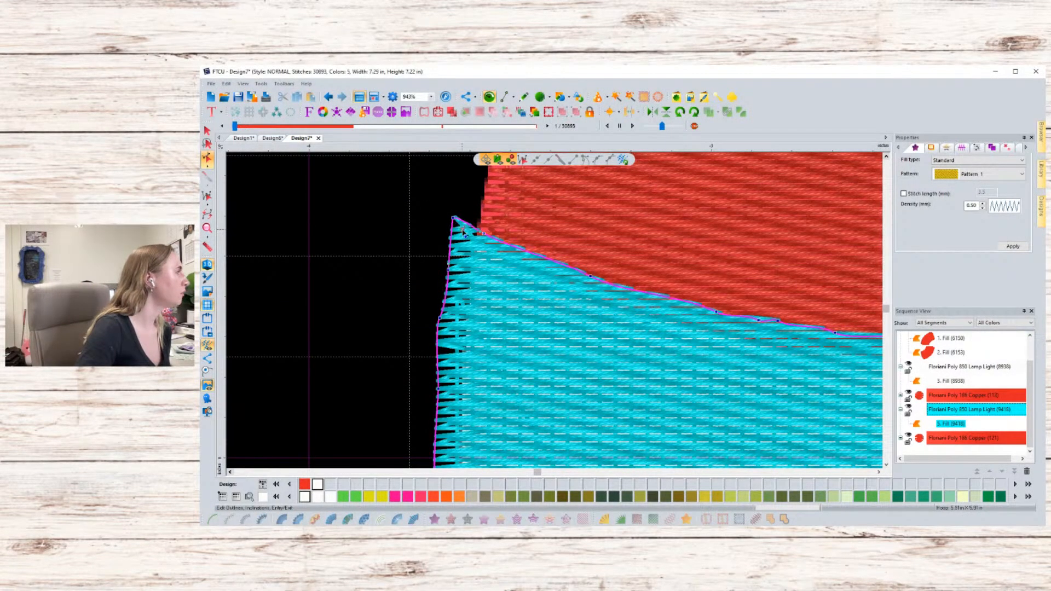
drag(466, 234, 485, 244)
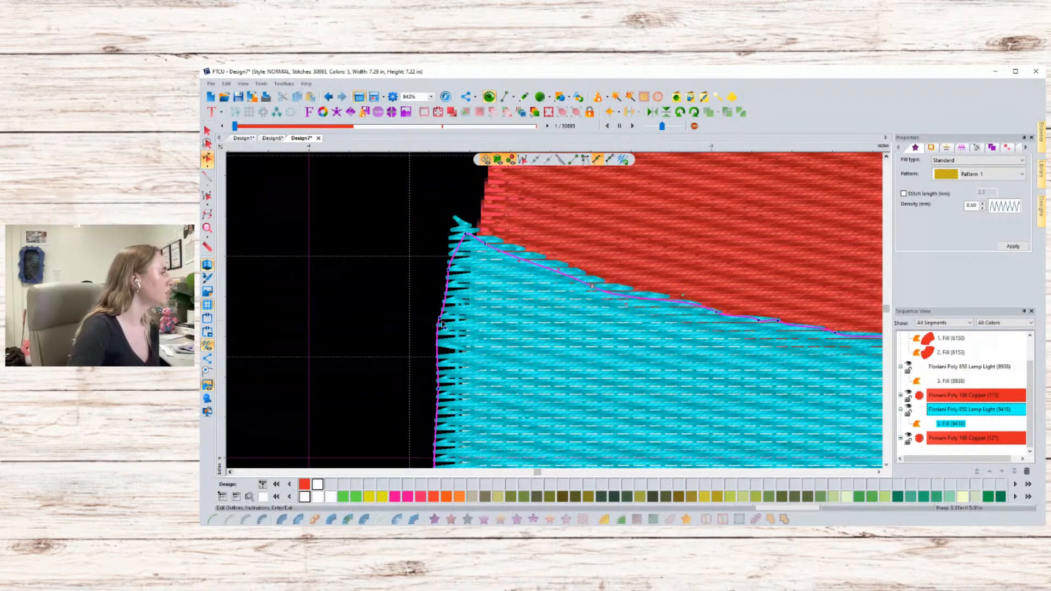
drag(439, 319, 448, 321)
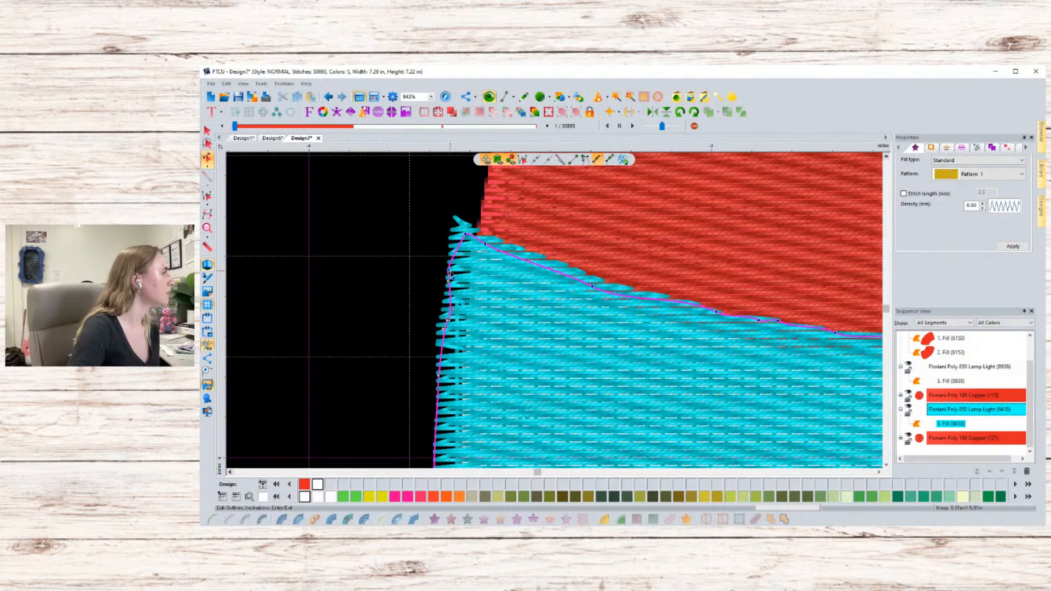
drag(449, 270, 458, 272)
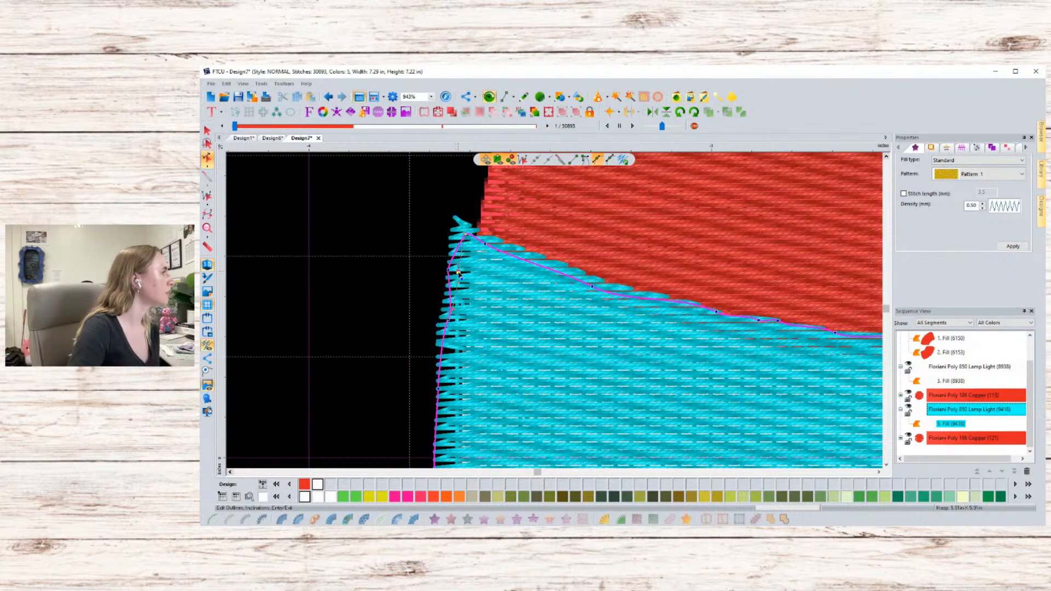
click(420, 245)
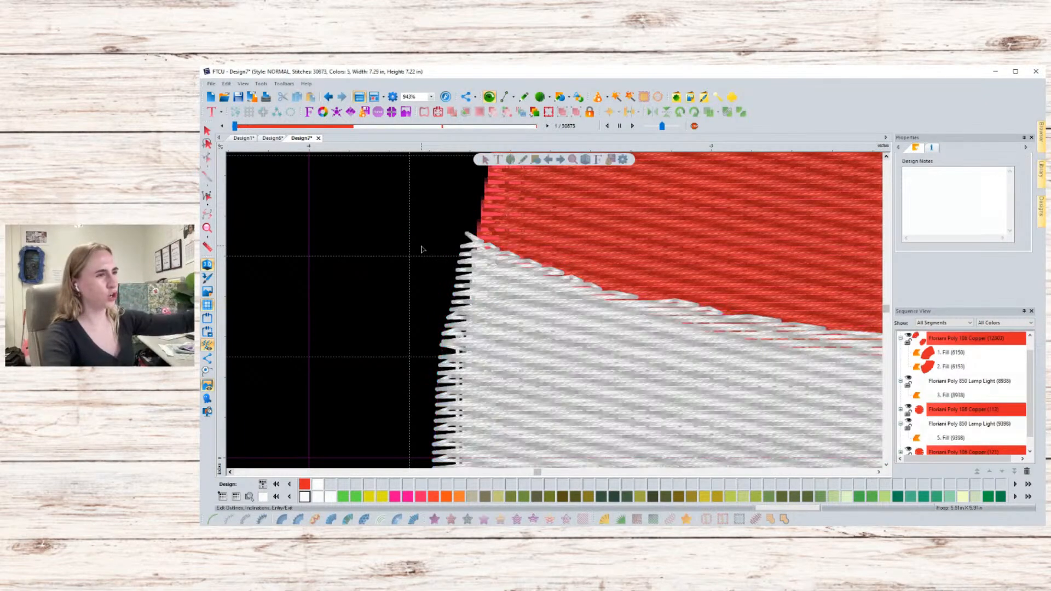
- Reshape the same white fill again, nudging its top corner and left-edge nodes inward
click(467, 240)
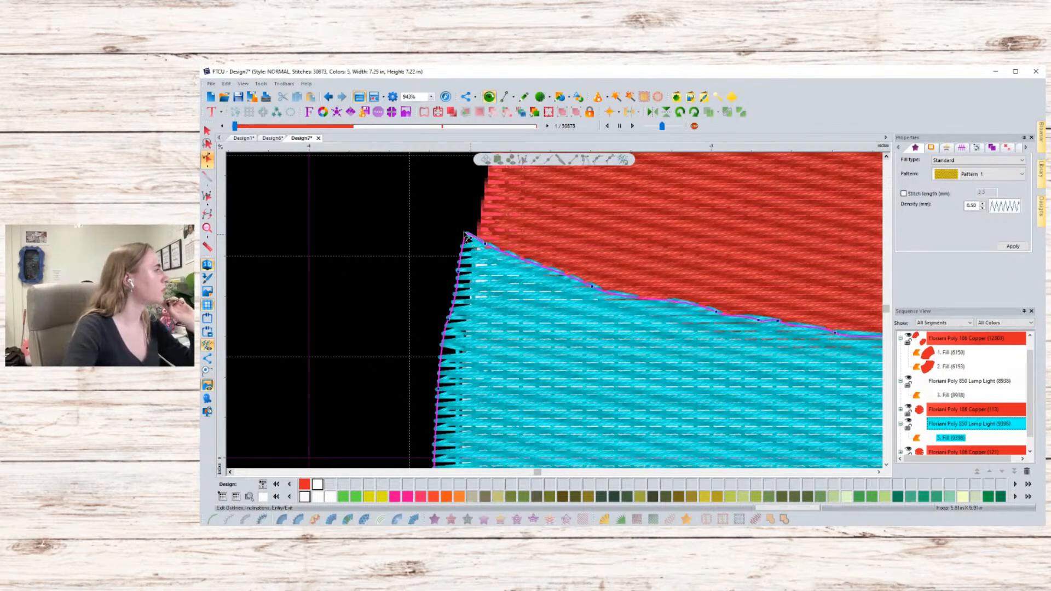
drag(467, 234, 470, 239)
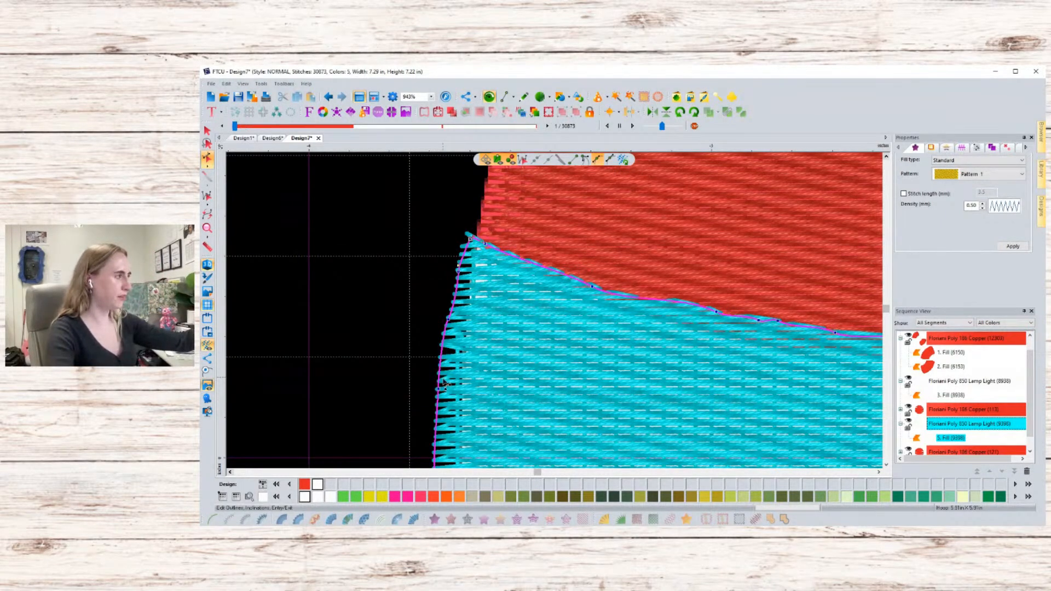
drag(441, 393, 446, 392)
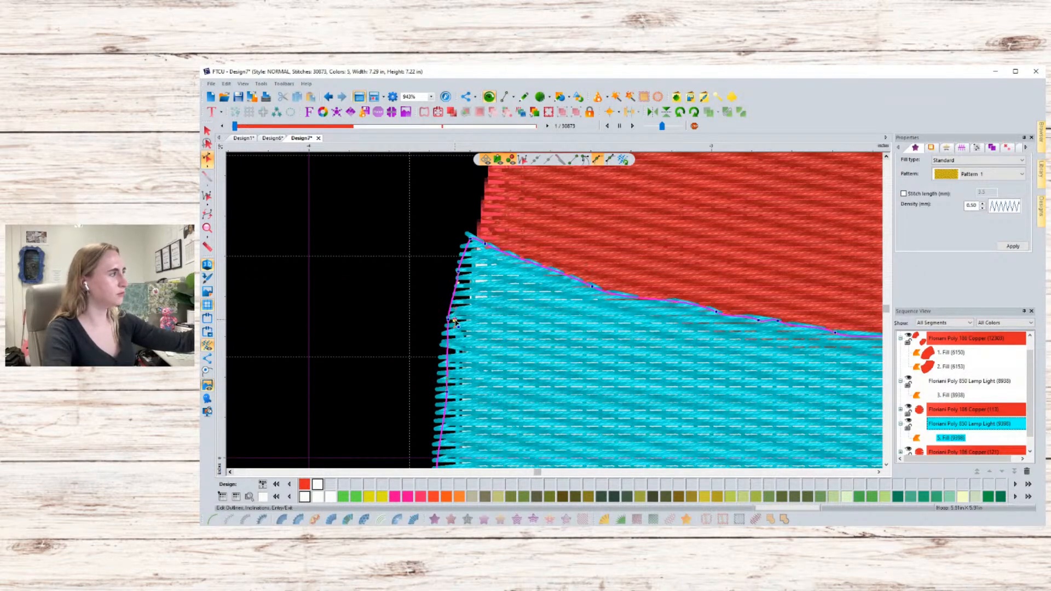
drag(455, 321, 454, 321)
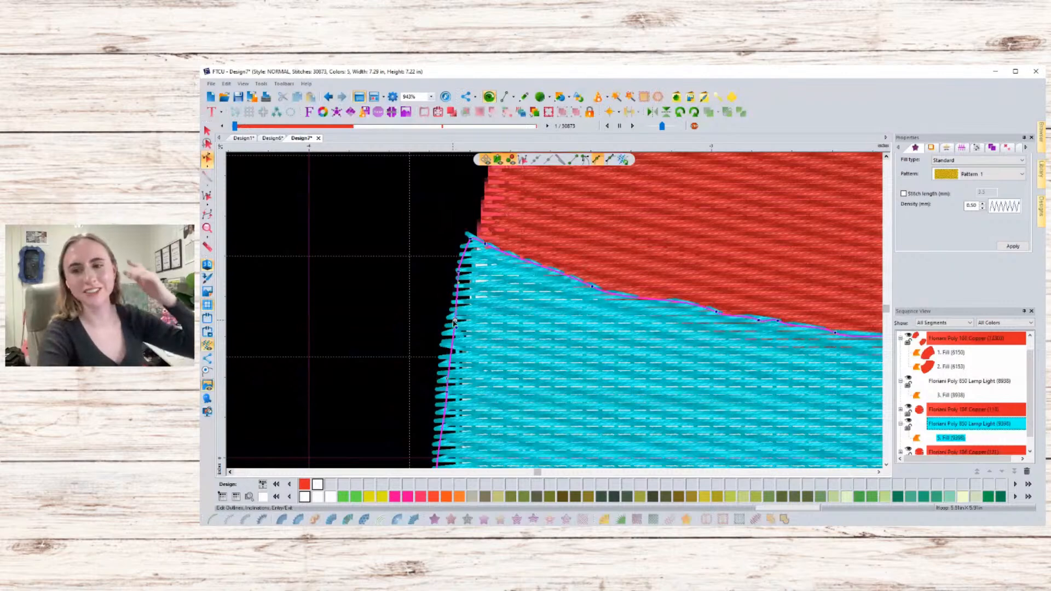
click(437, 255)
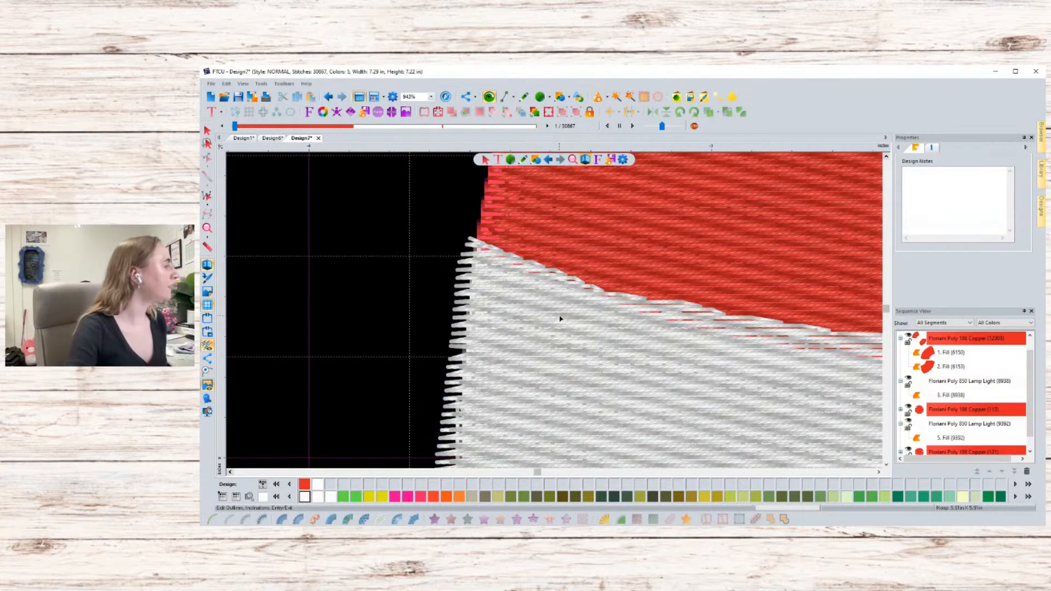
- Zoom out and scroll around to review the whole ring design
scroll(560, 318, down, 3)
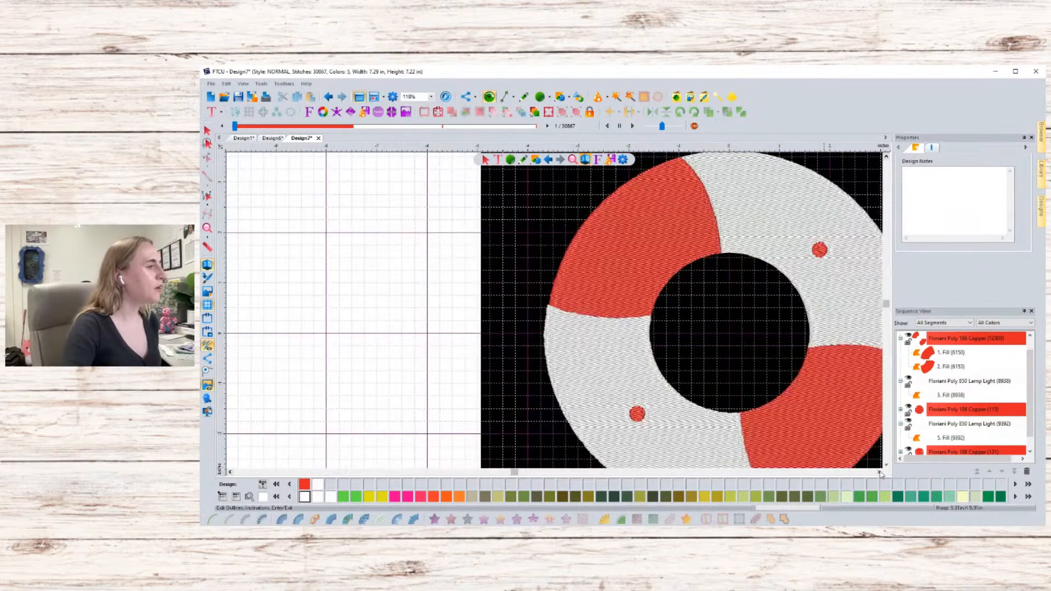
click(879, 473)
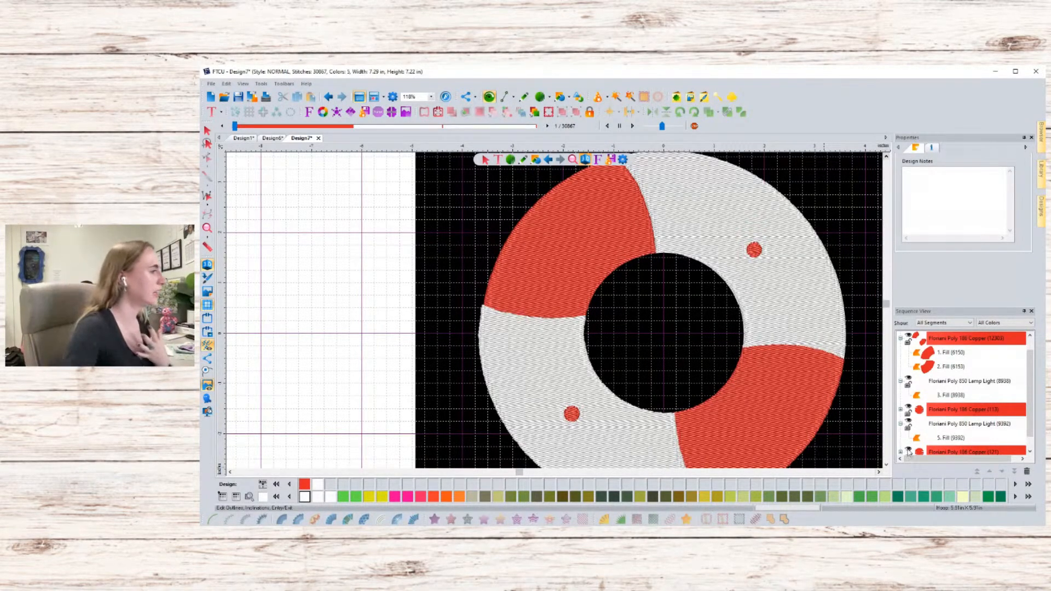
scroll(815, 424, down, 5)
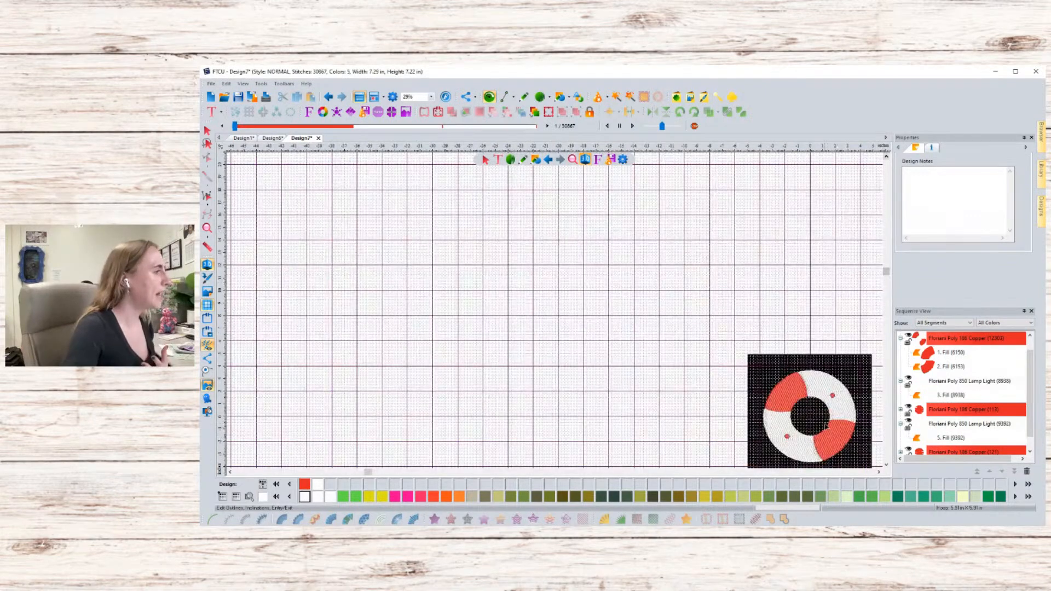
click(878, 471)
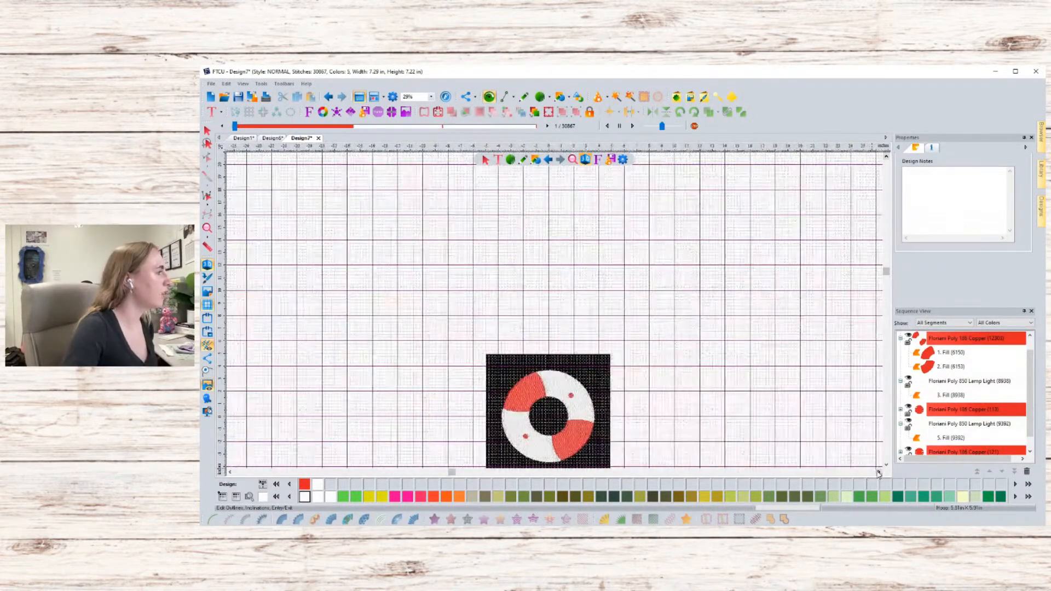
scroll(619, 381, up, 5)
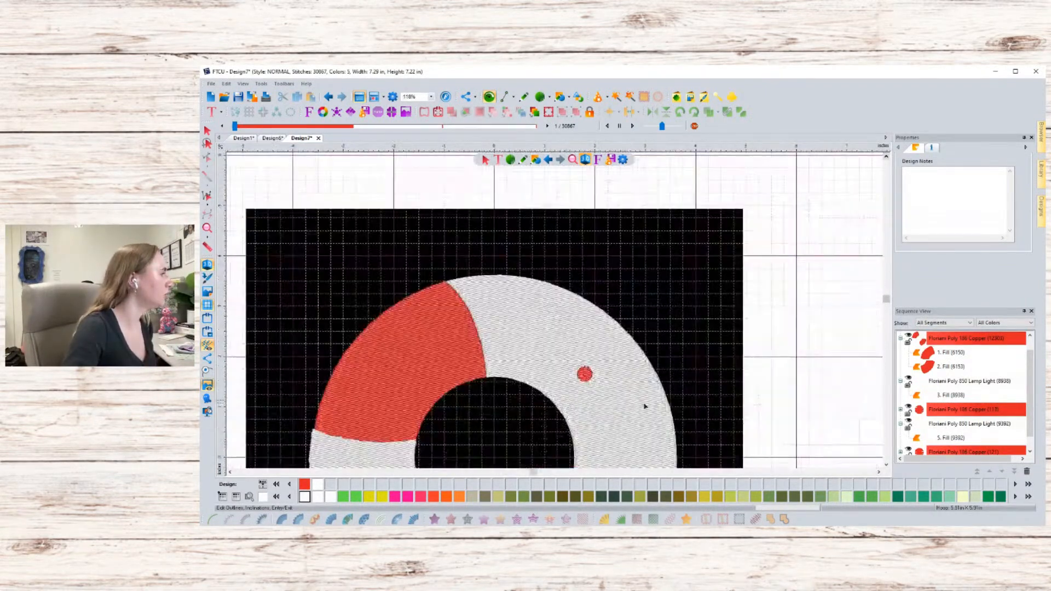
click(886, 464)
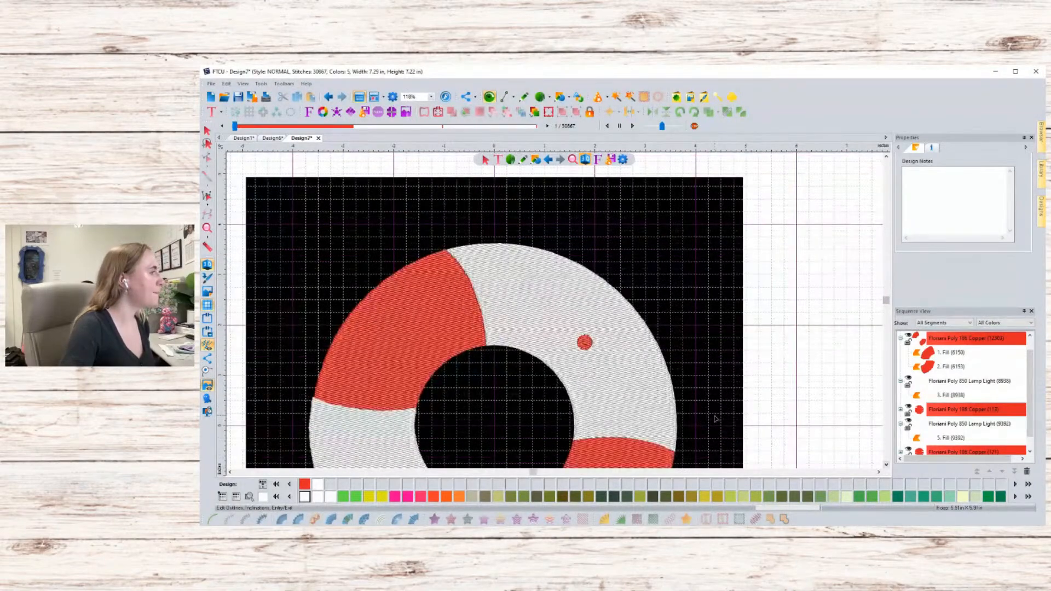
scroll(716, 419, down, 3)
click(886, 465)
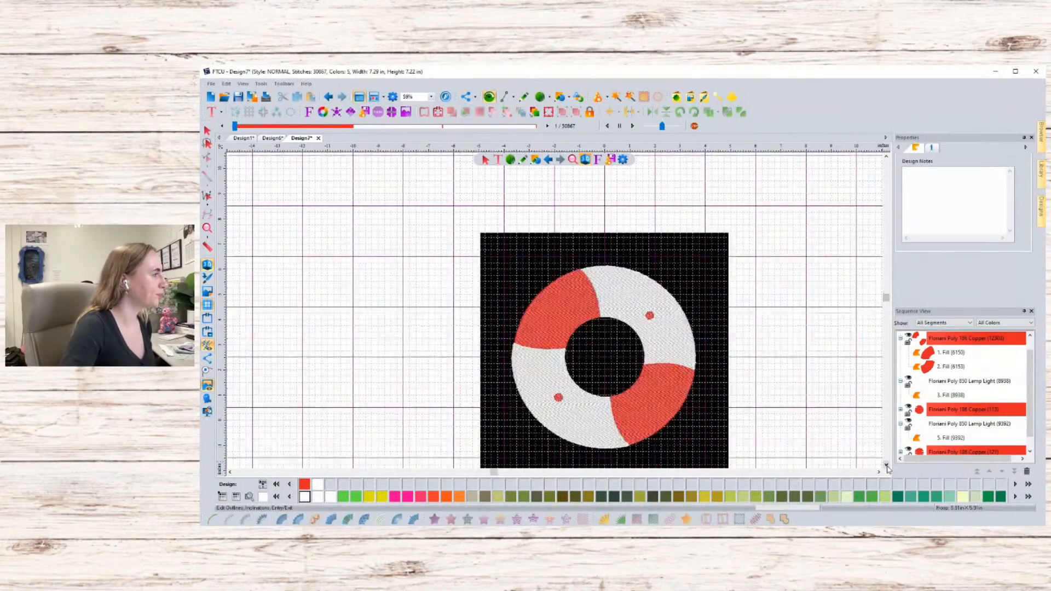
click(886, 465)
click(886, 464)
click(886, 465)
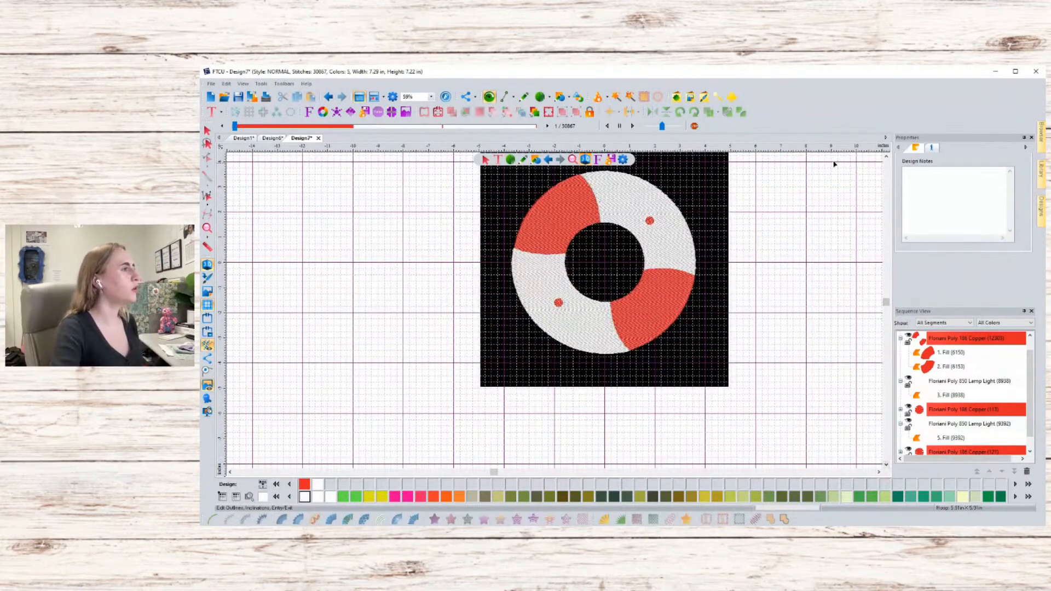
click(886, 156)
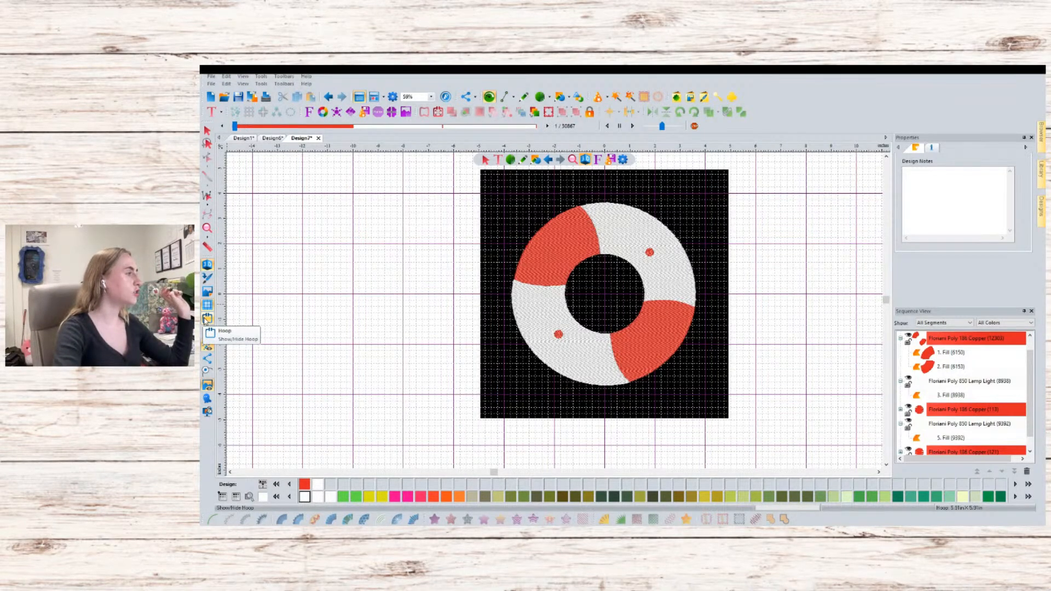
- Show the hoop outline around the design
click(207, 319)
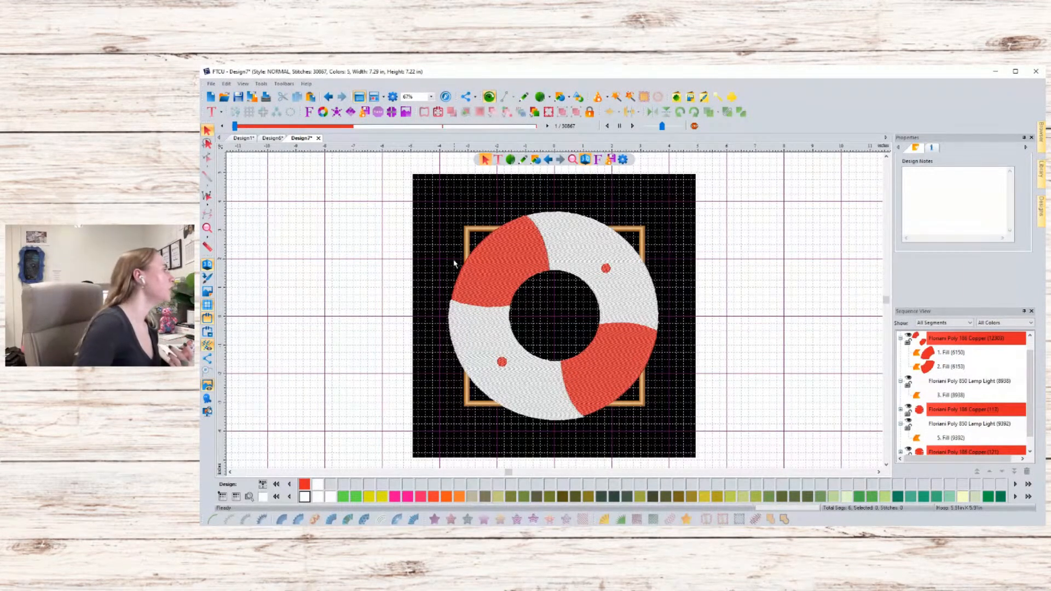
click(207, 319)
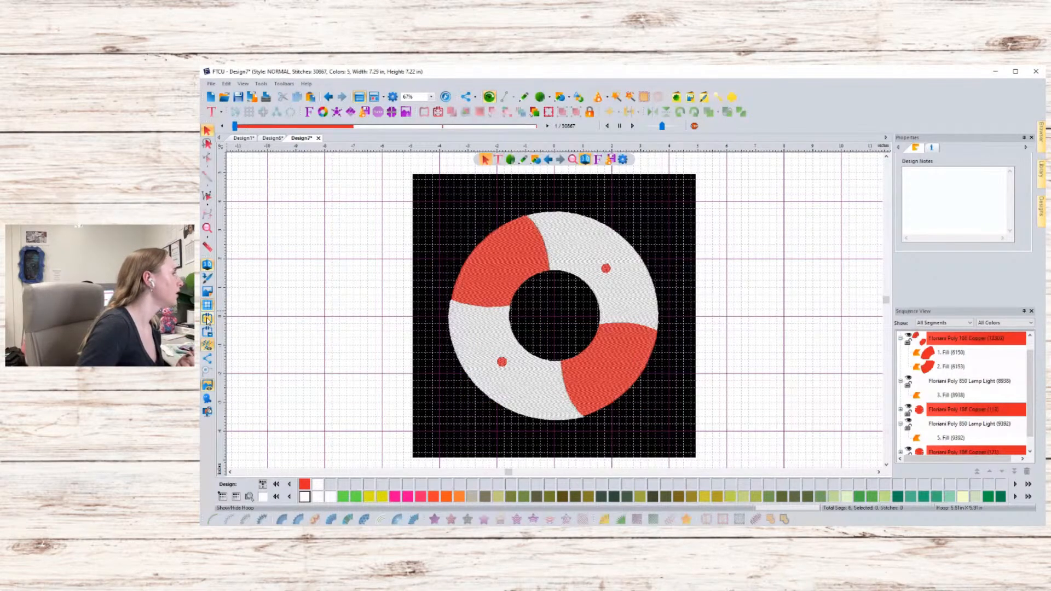
click(207, 319)
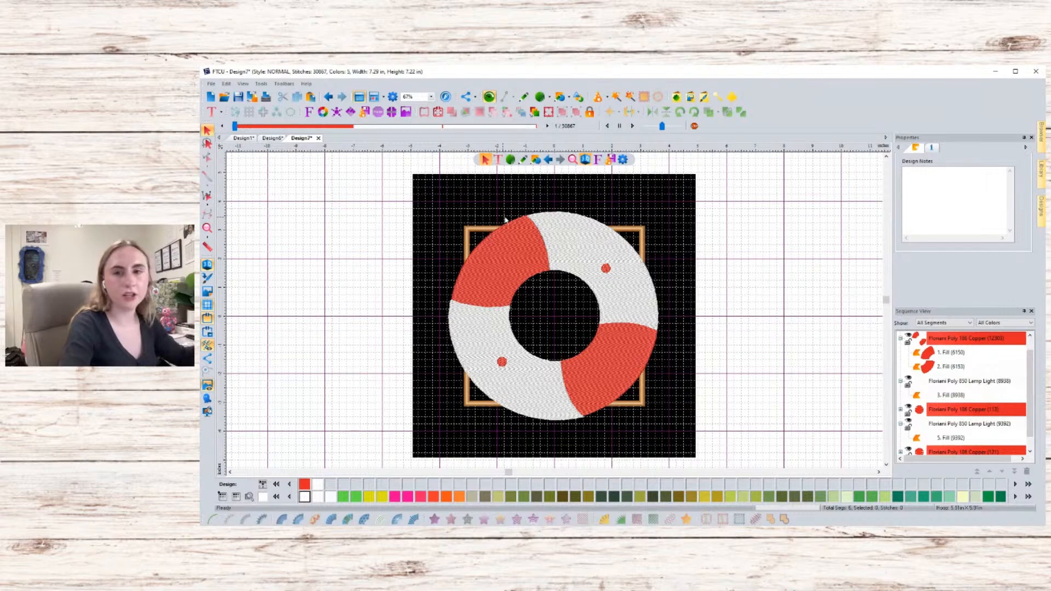
- Select the whole ring design, scale it down to about 2.40 × 2.37 in, and move it to the hoop's centre
drag(488, 202, 692, 440)
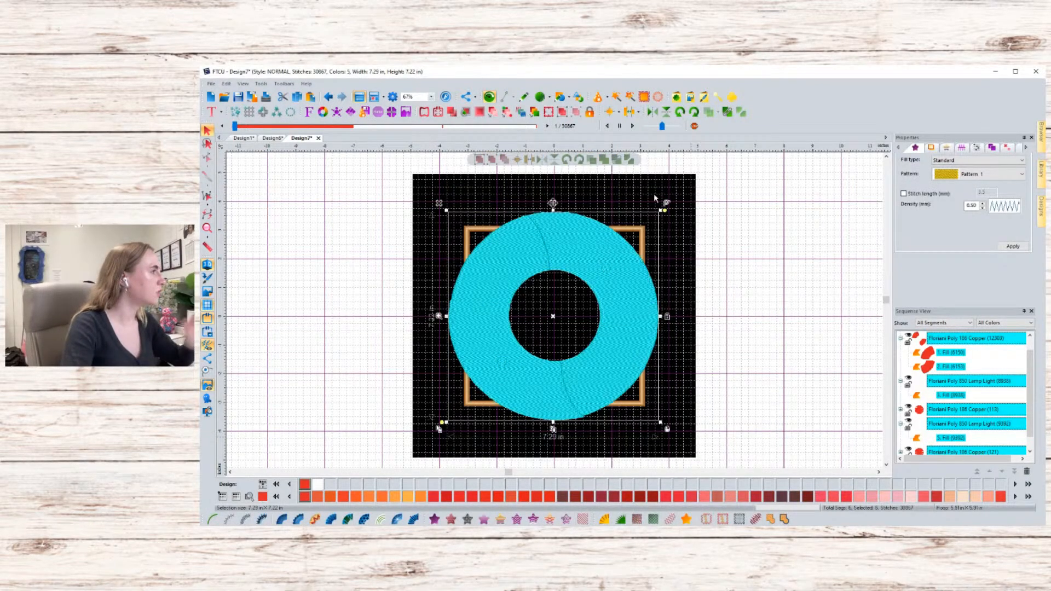
click(481, 195)
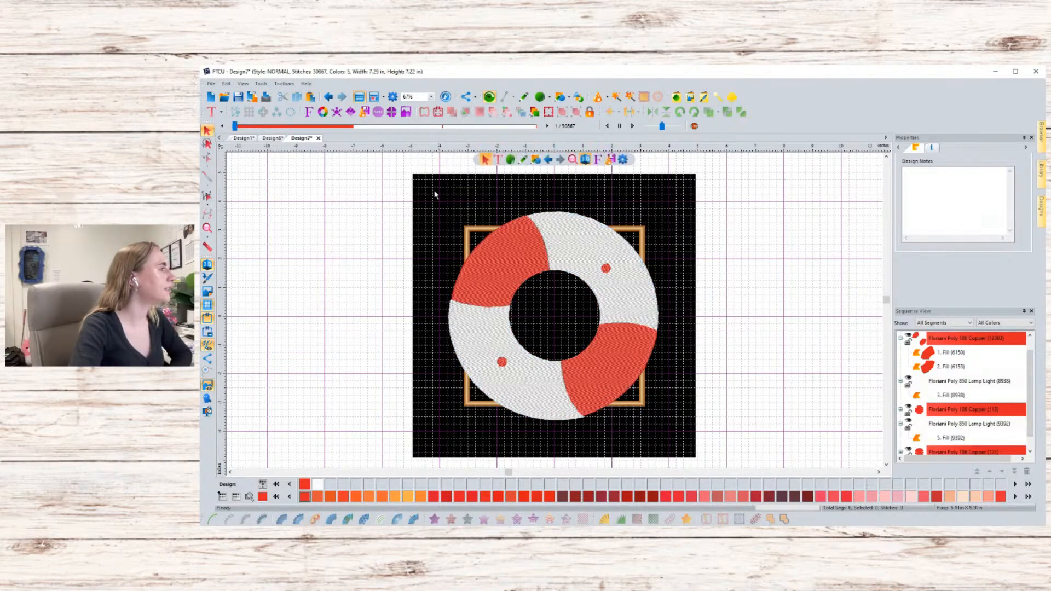
drag(436, 194, 684, 426)
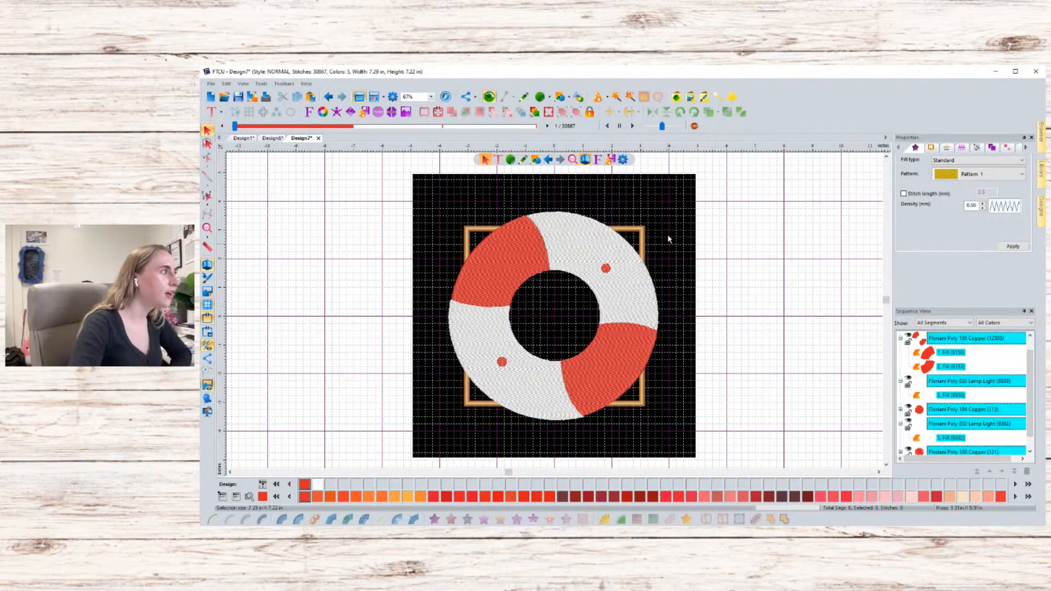
drag(665, 207, 520, 336)
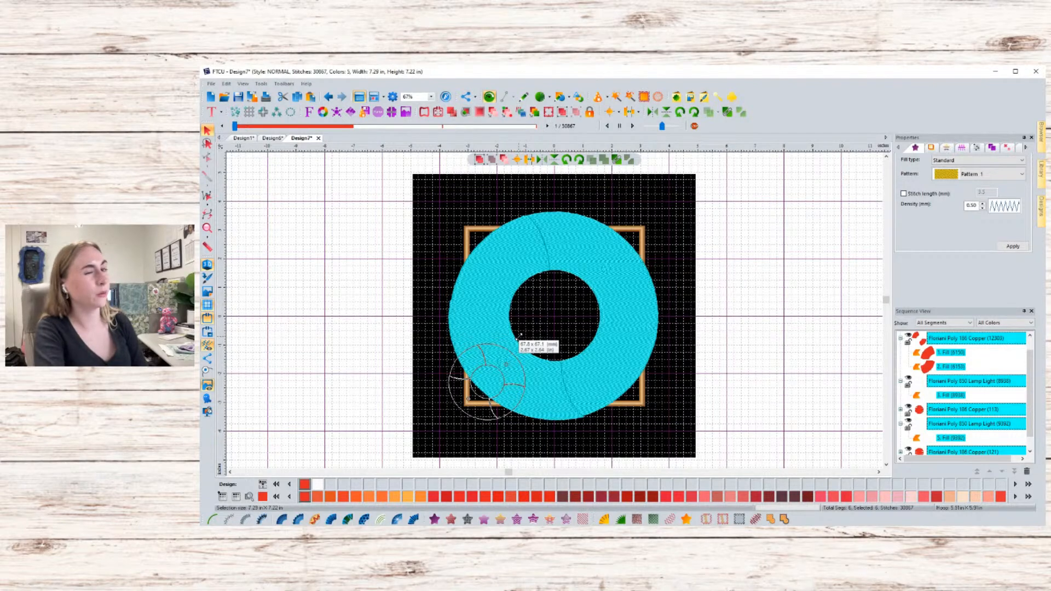
drag(520, 336, 511, 345)
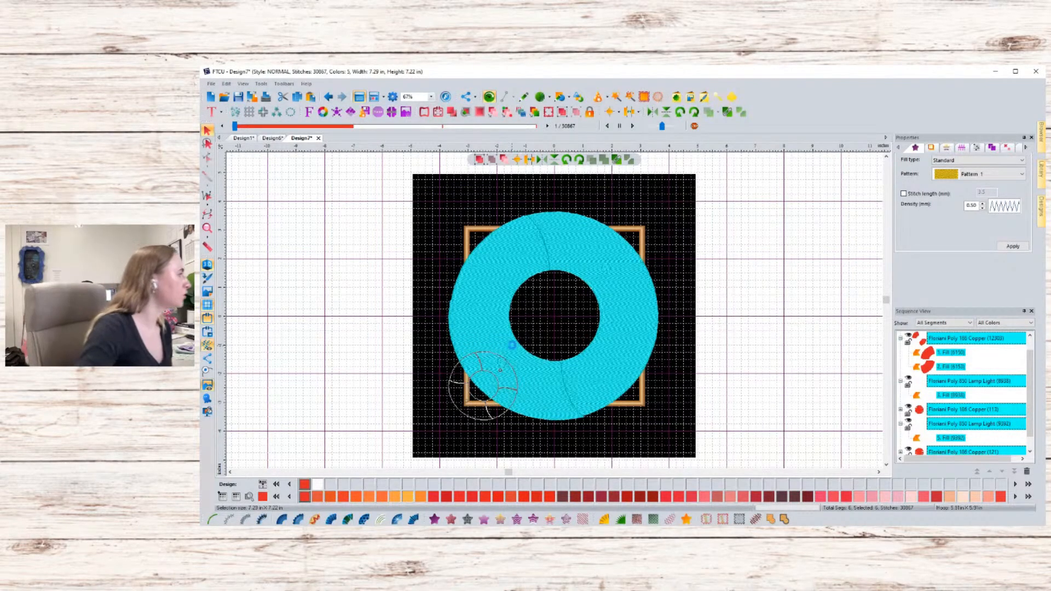
drag(508, 406, 581, 363)
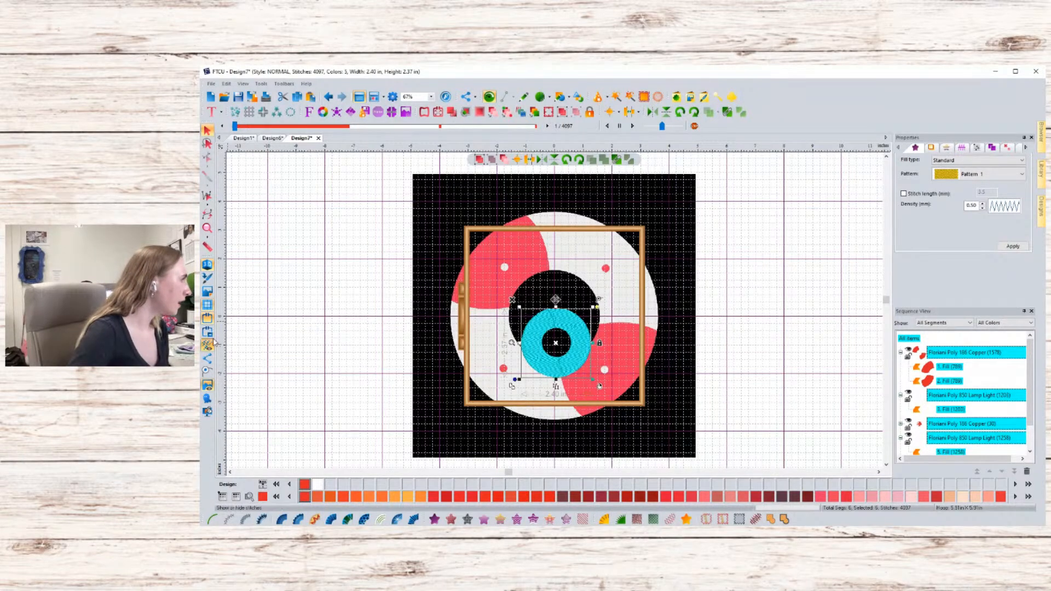
- Hide the backdrop image and nudge the resized ring slightly upward within the hoop
right_click(418, 211)
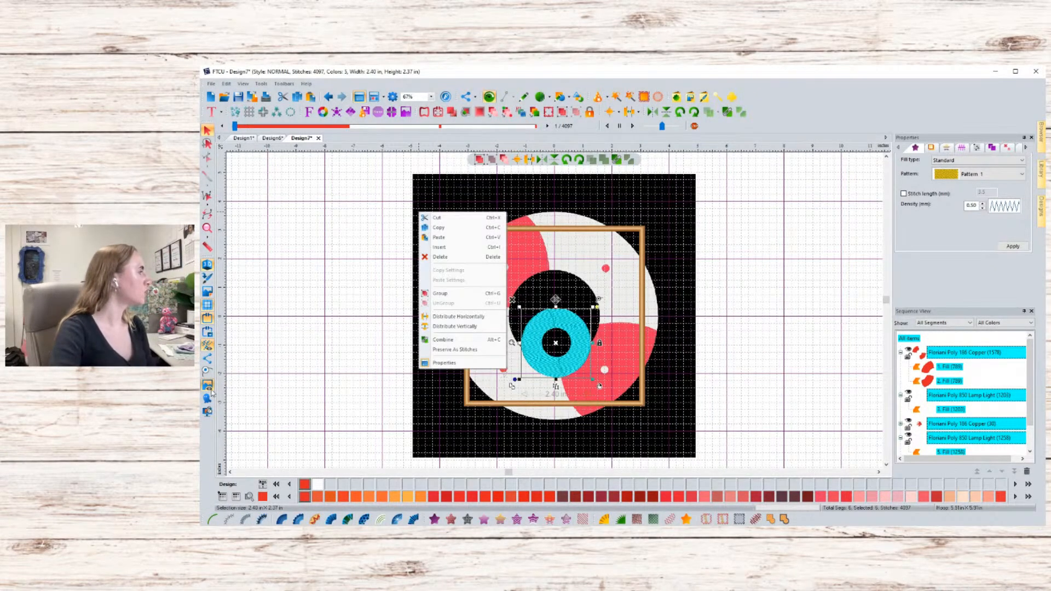
click(206, 386)
click(207, 386)
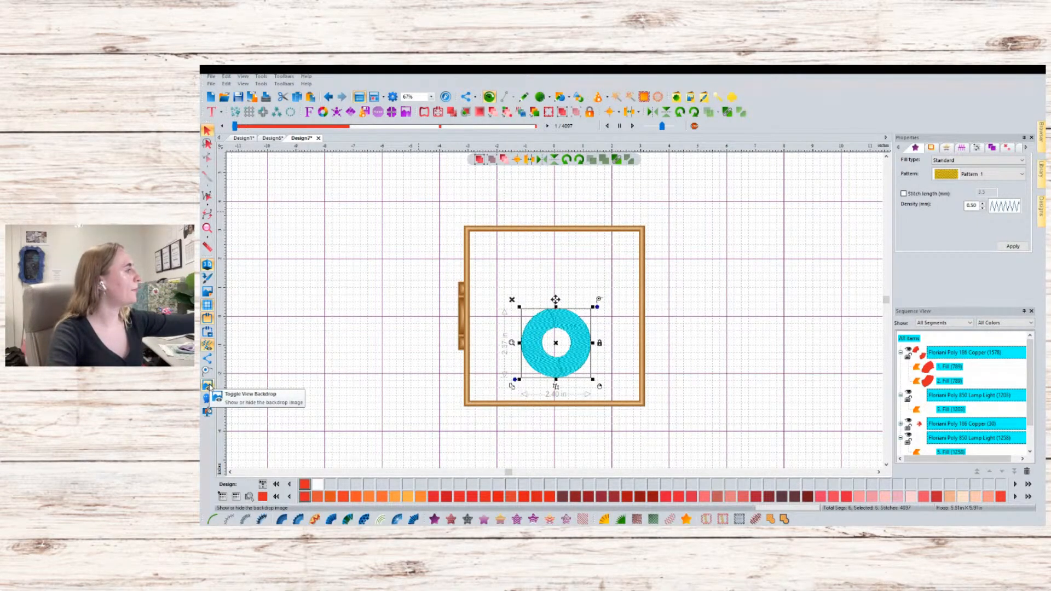
click(208, 387)
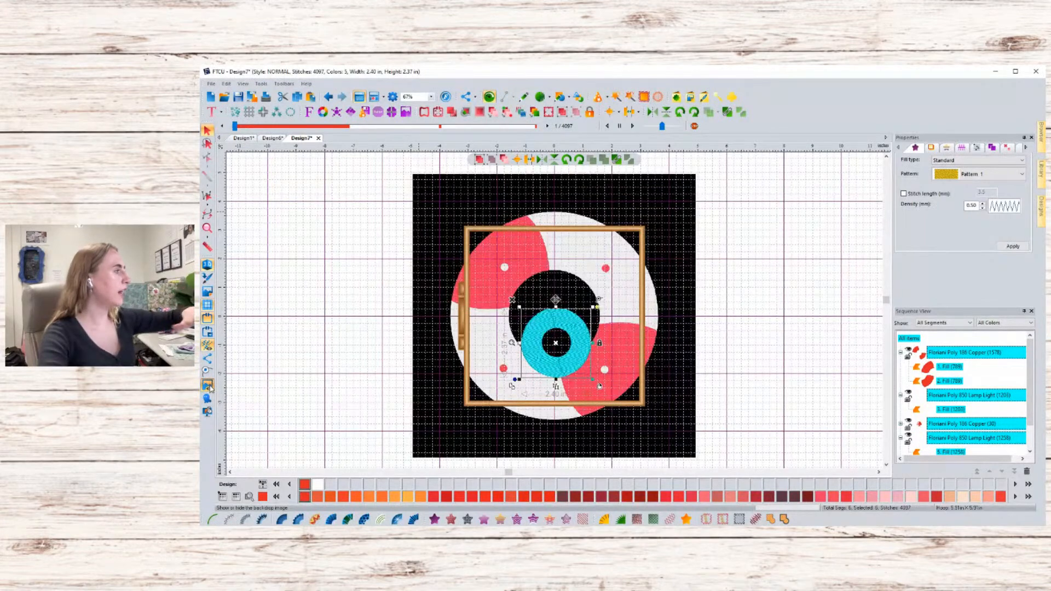
click(208, 387)
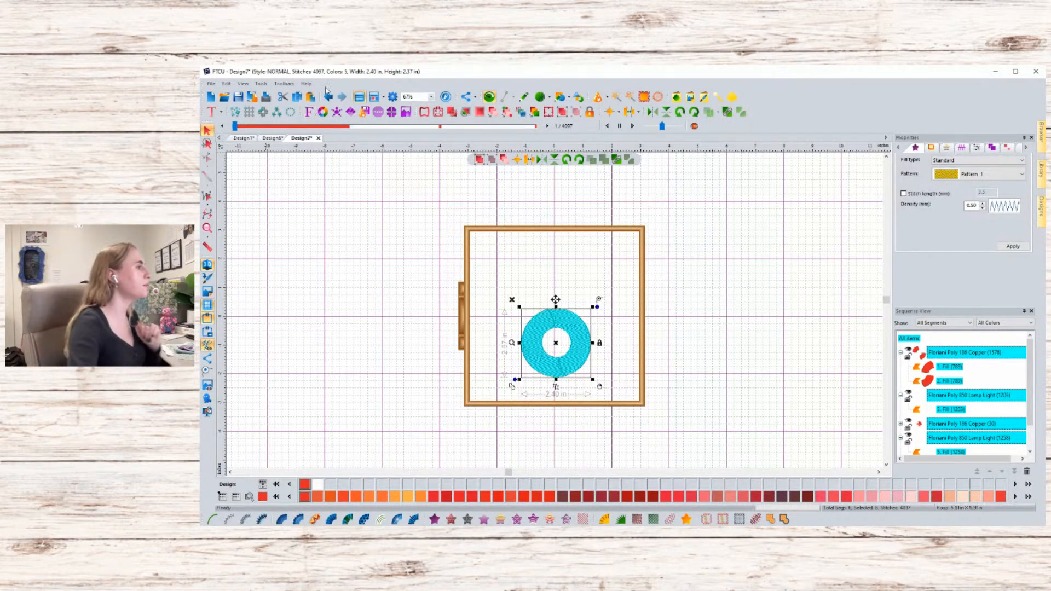
drag(582, 361, 581, 356)
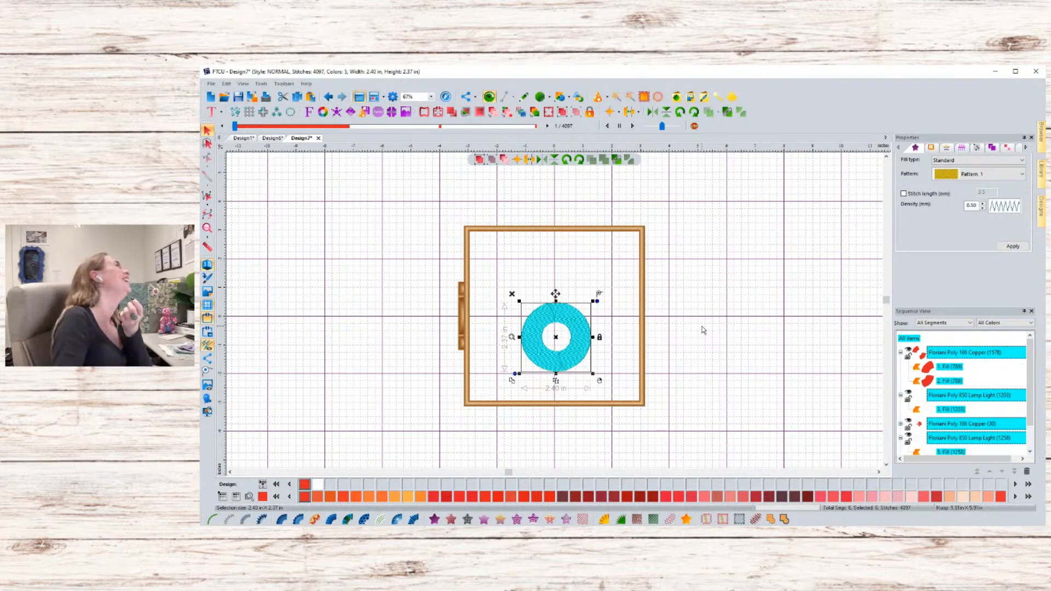
click(700, 309)
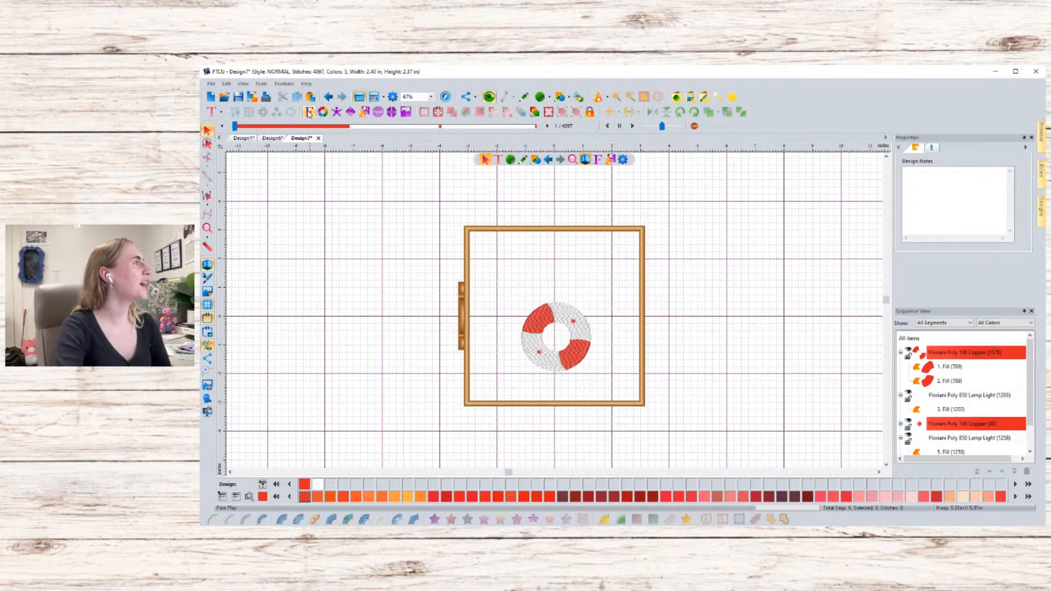
- Open Font Play and browse the embroidery font list, previewing several fonts
click(308, 113)
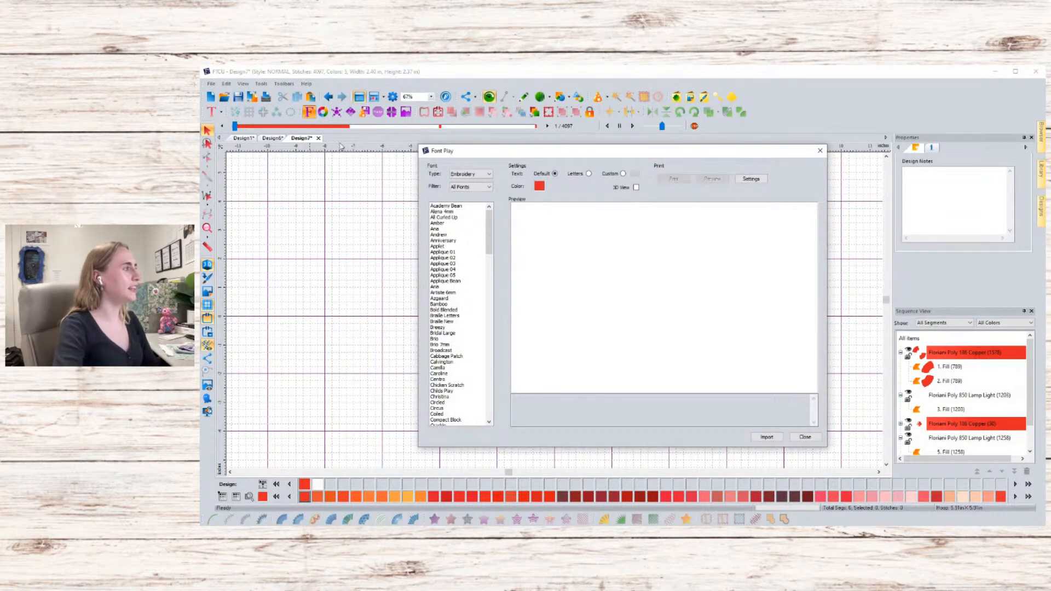
scroll(459, 314, down, 5)
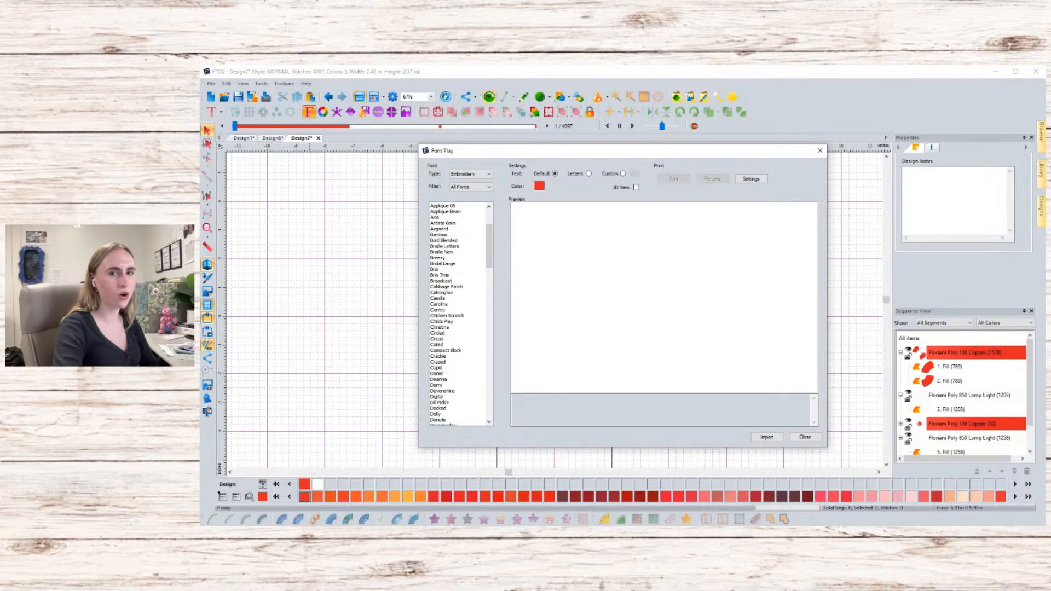
scroll(459, 315, down, 8)
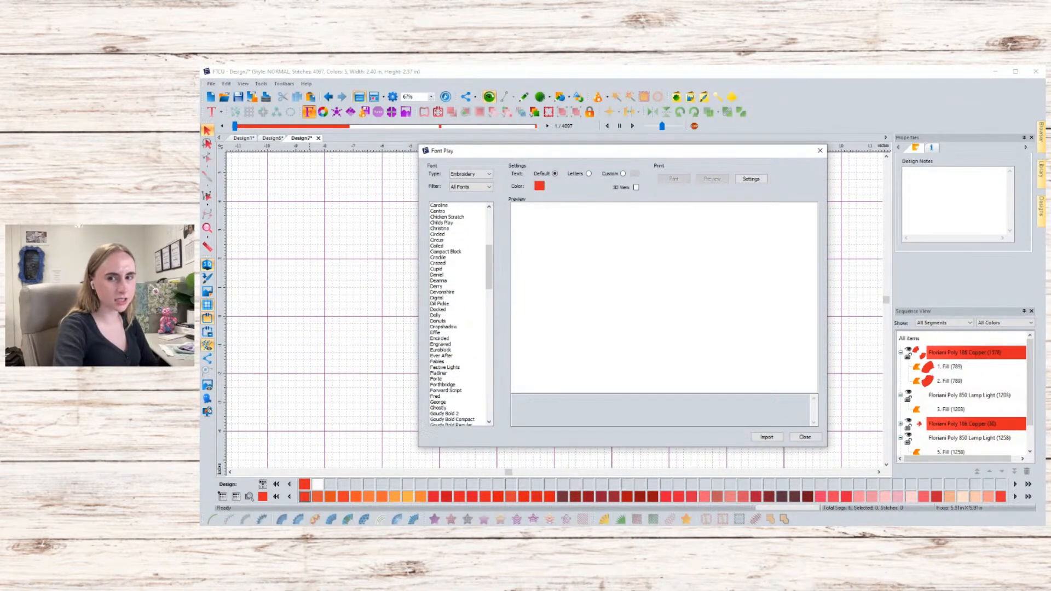
scroll(460, 315, down, 2)
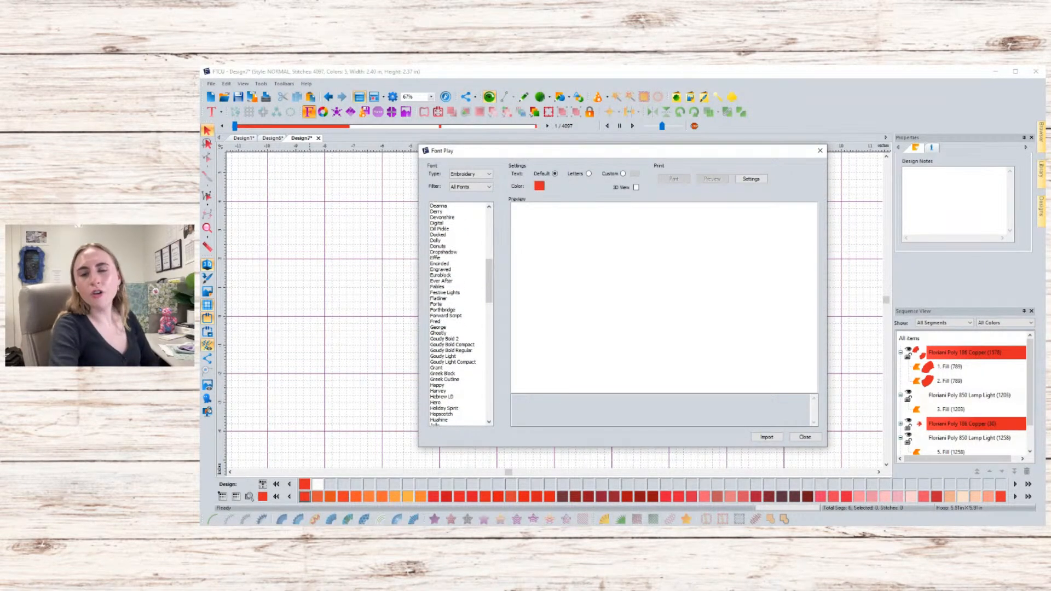
scroll(459, 315, down, 6)
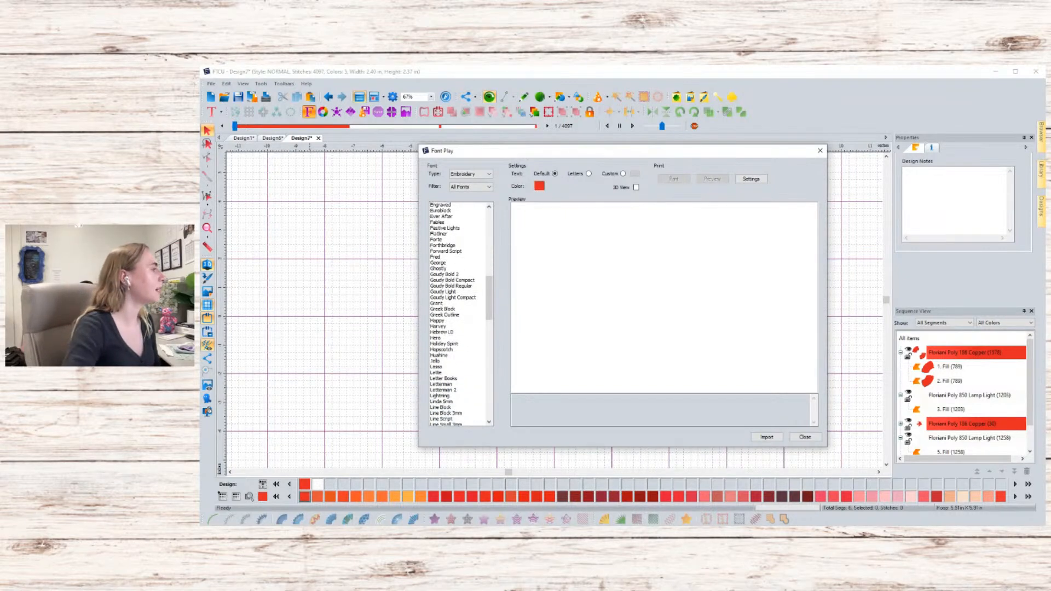
scroll(460, 315, down, 9)
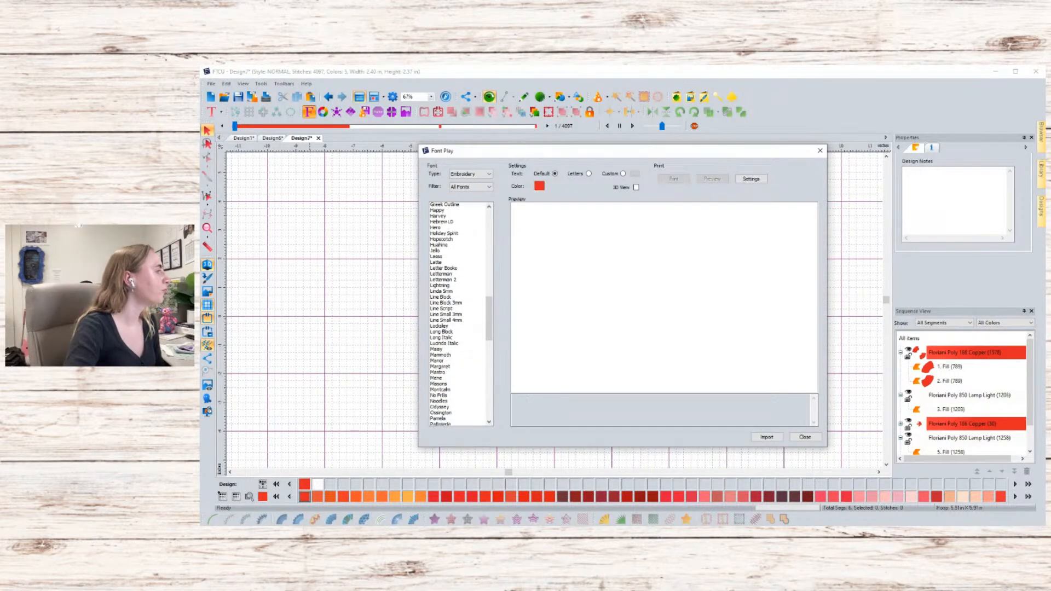
scroll(460, 315, down, 8)
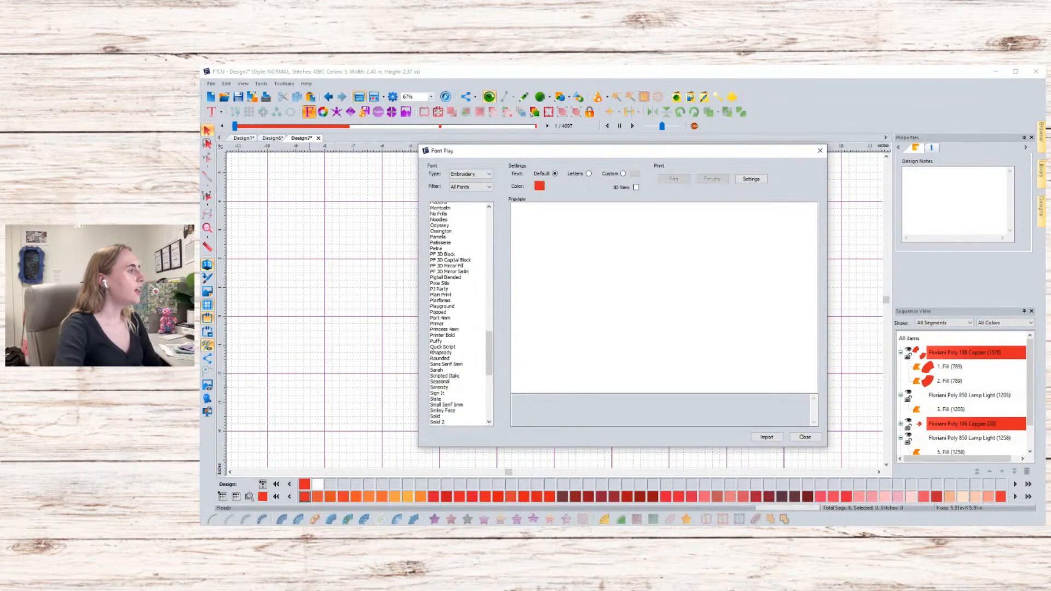
scroll(459, 314, down, 2)
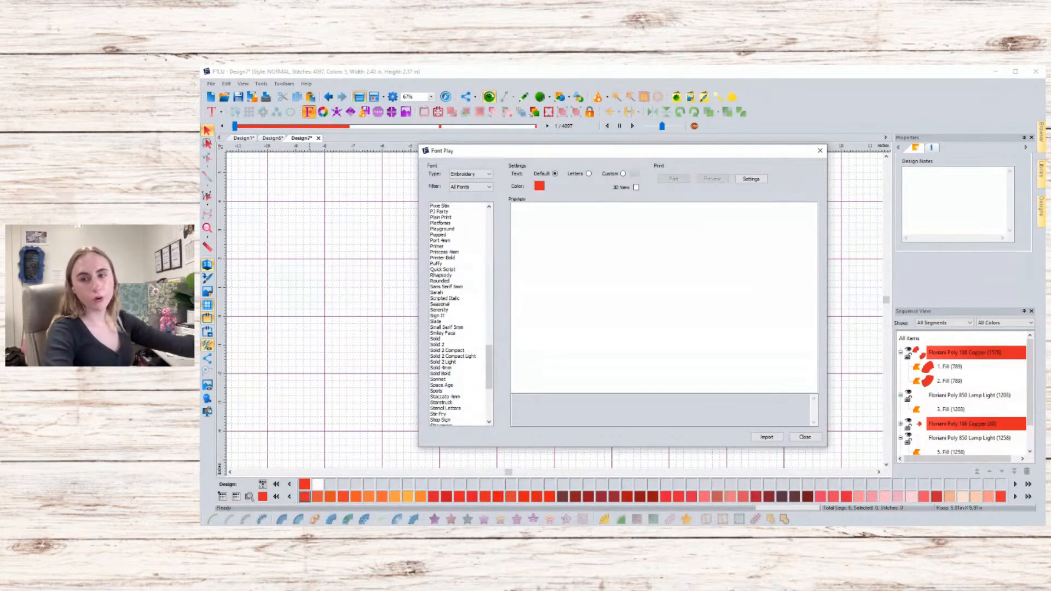
click(446, 327)
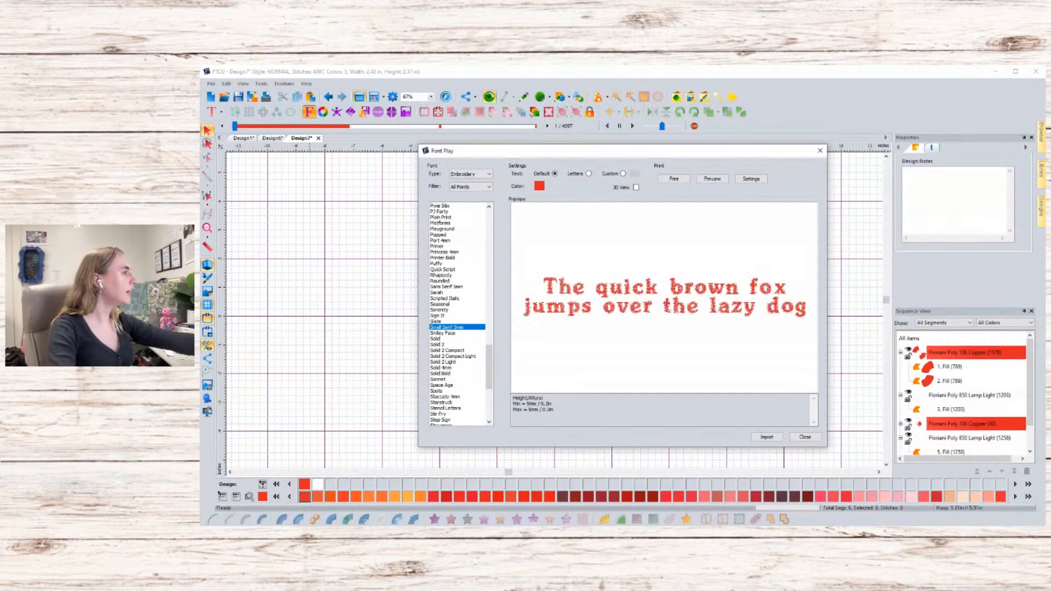
click(443, 333)
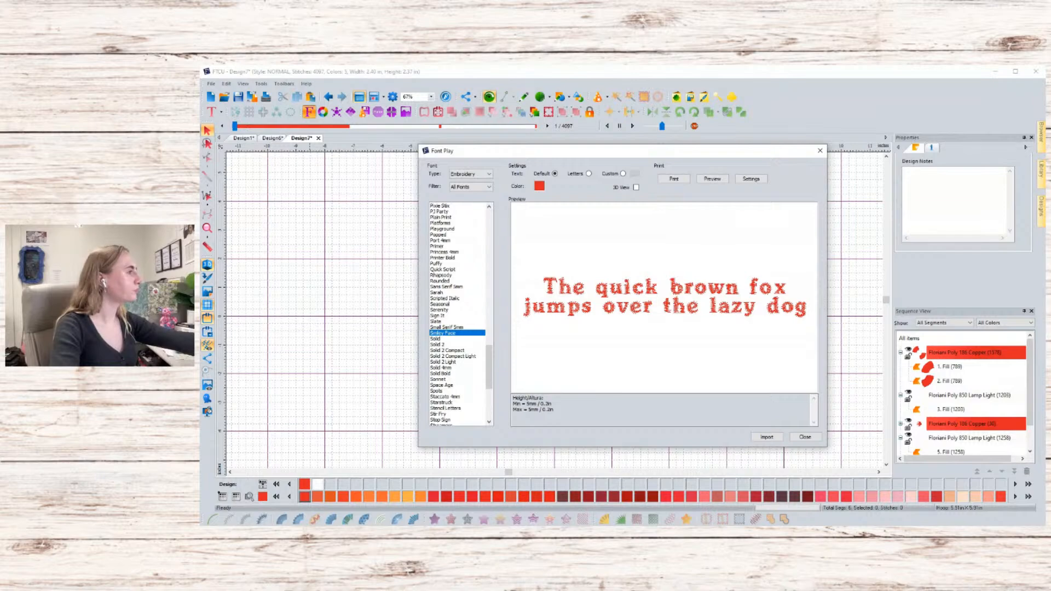
click(446, 344)
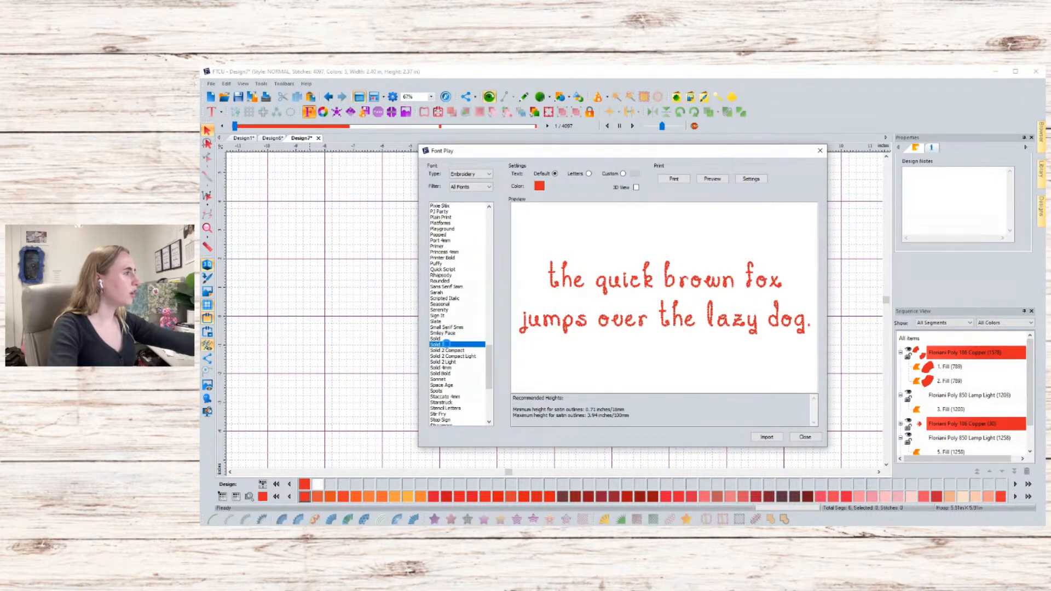
click(448, 356)
click(449, 367)
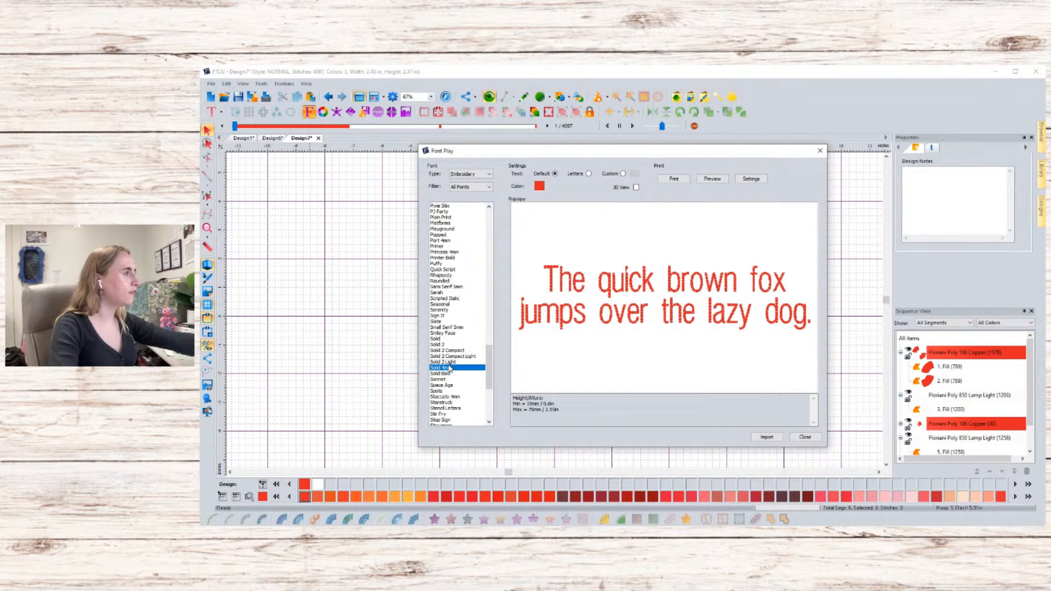
click(448, 374)
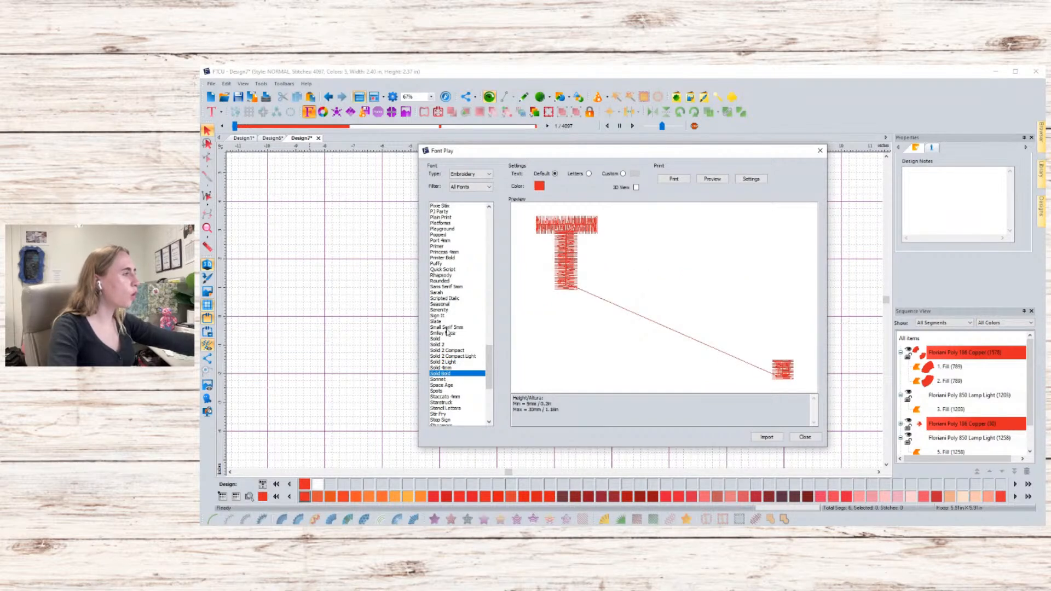
click(448, 276)
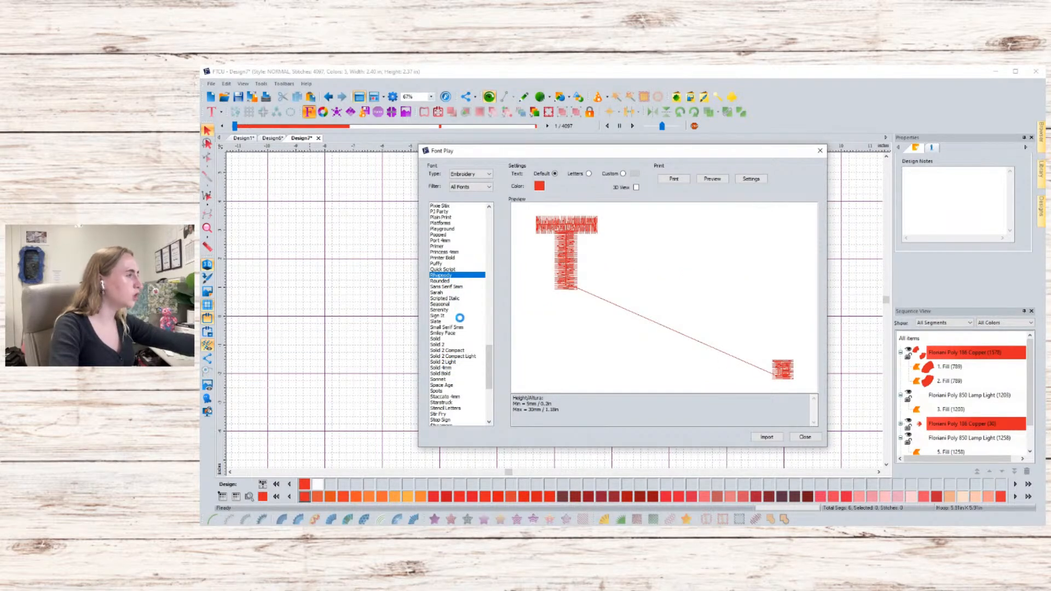
- Scroll back up the font list and select the script font just after Long Block
click(489, 207)
click(489, 207)
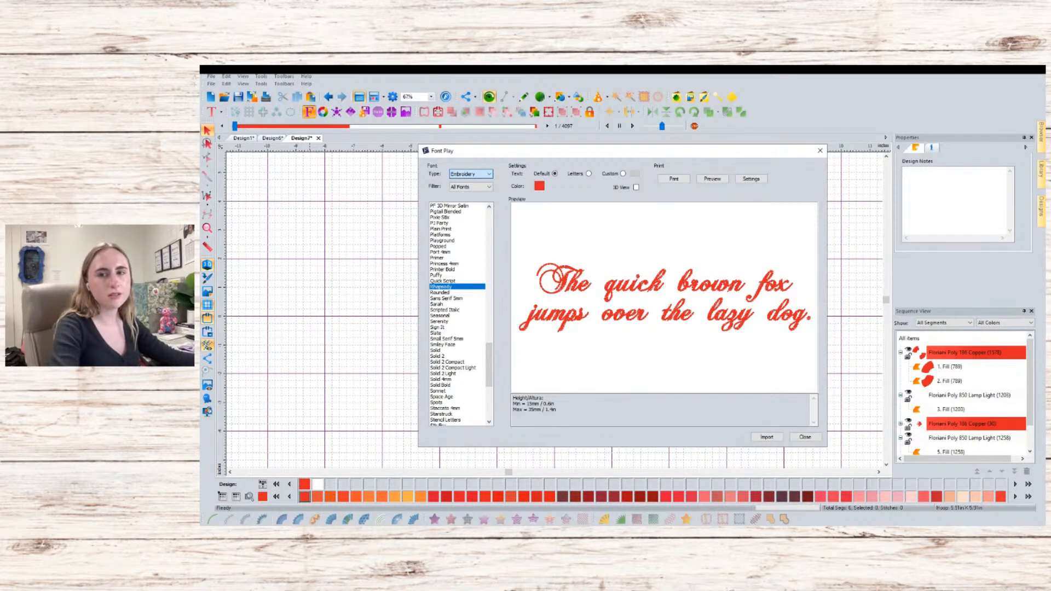
click(467, 174)
click(467, 186)
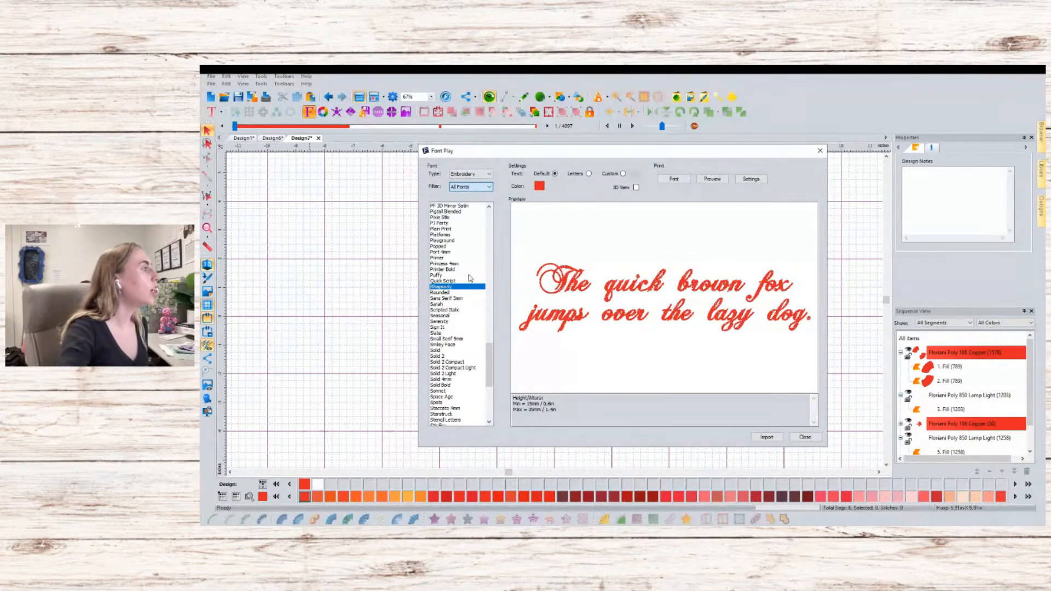
scroll(457, 271, up, 3)
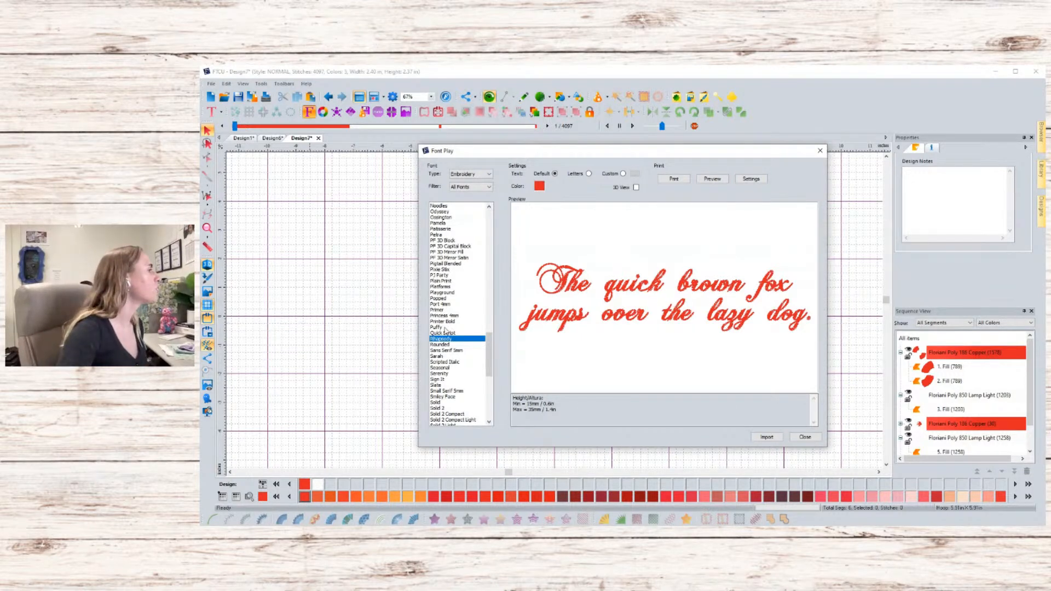
scroll(447, 332, up, 3)
click(444, 350)
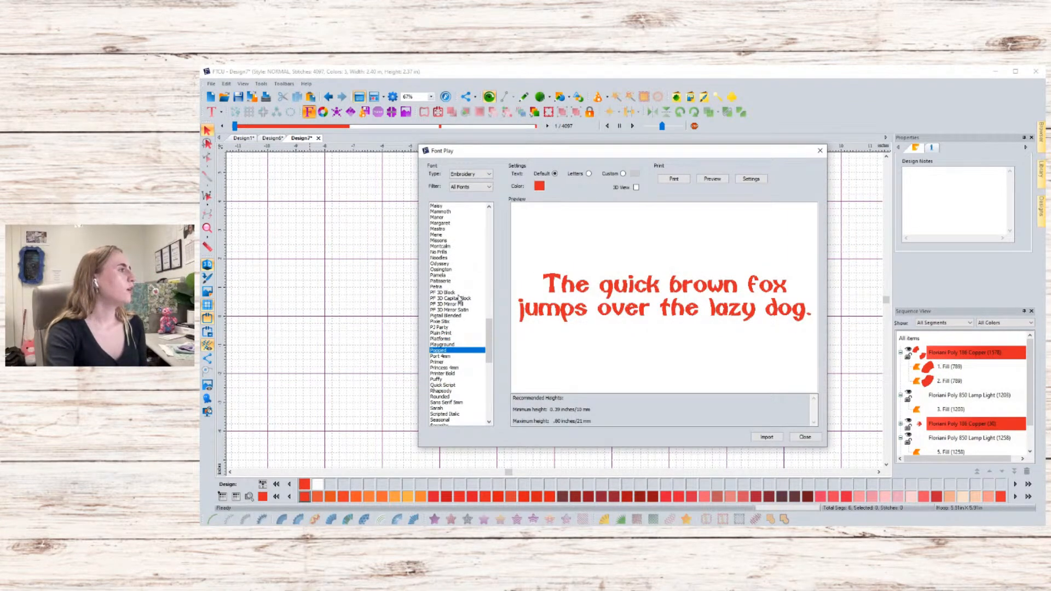
scroll(460, 298, up, 1)
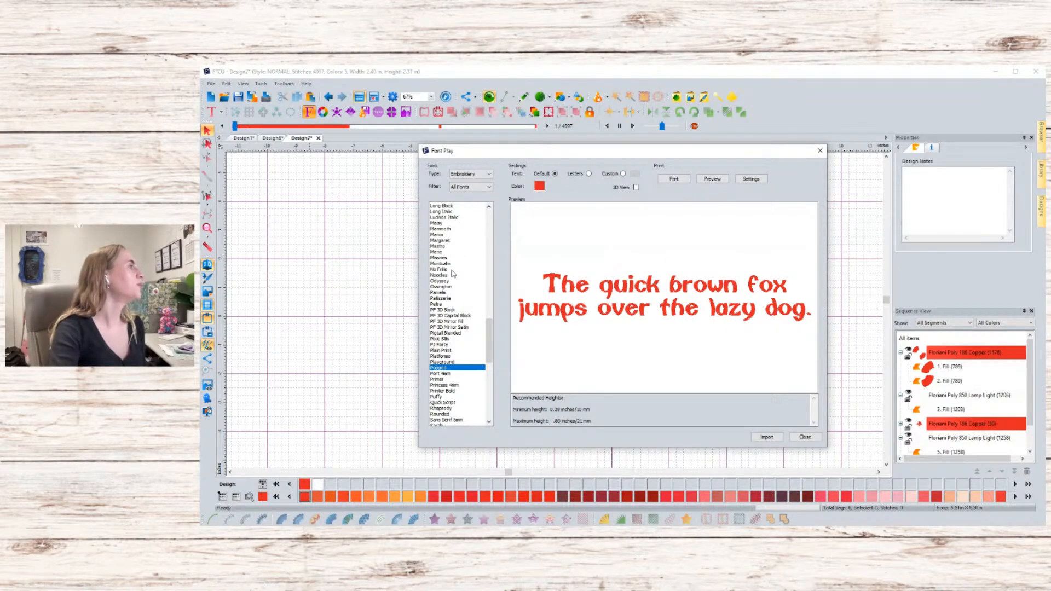
scroll(452, 277, up, 1)
click(460, 229)
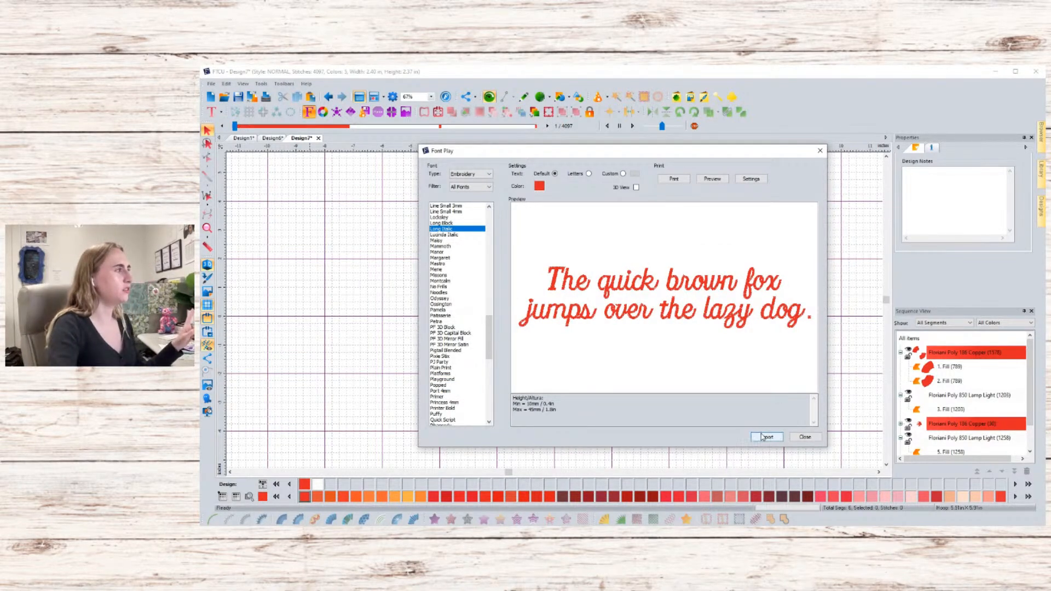
- Set the lettering colour to Anchor Dolphin Blue (146) and import the sample text into the design
click(540, 186)
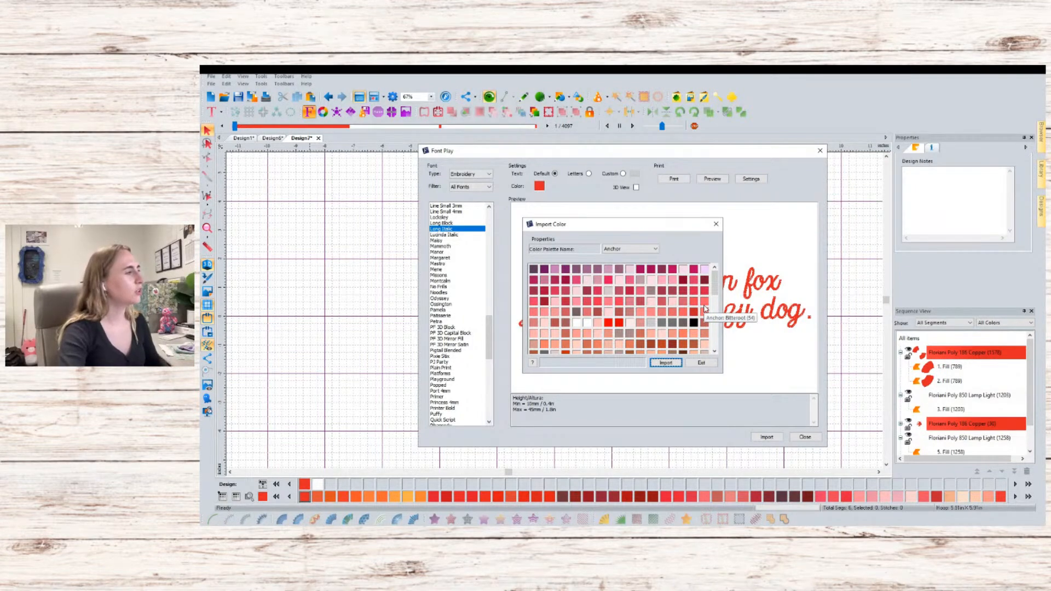
scroll(689, 311, down, 3)
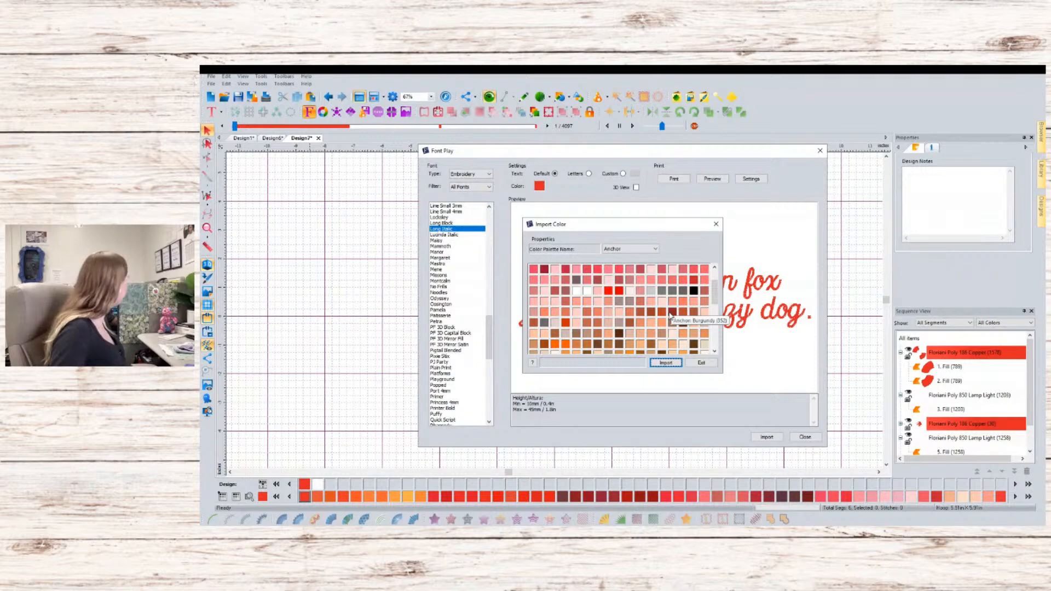
scroll(668, 315, down, 5)
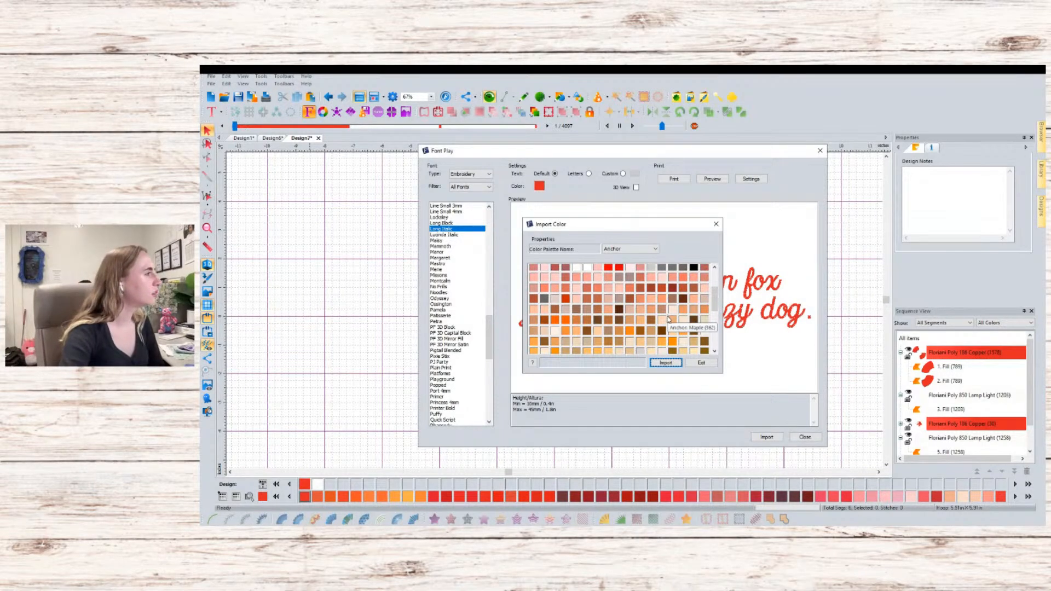
scroll(663, 318, down, 5)
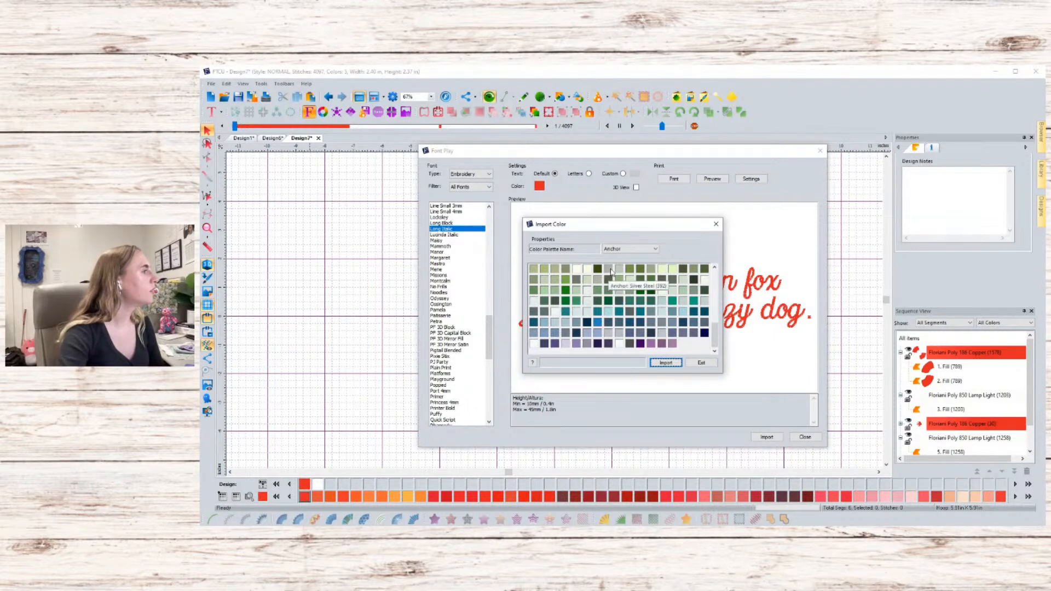
click(598, 323)
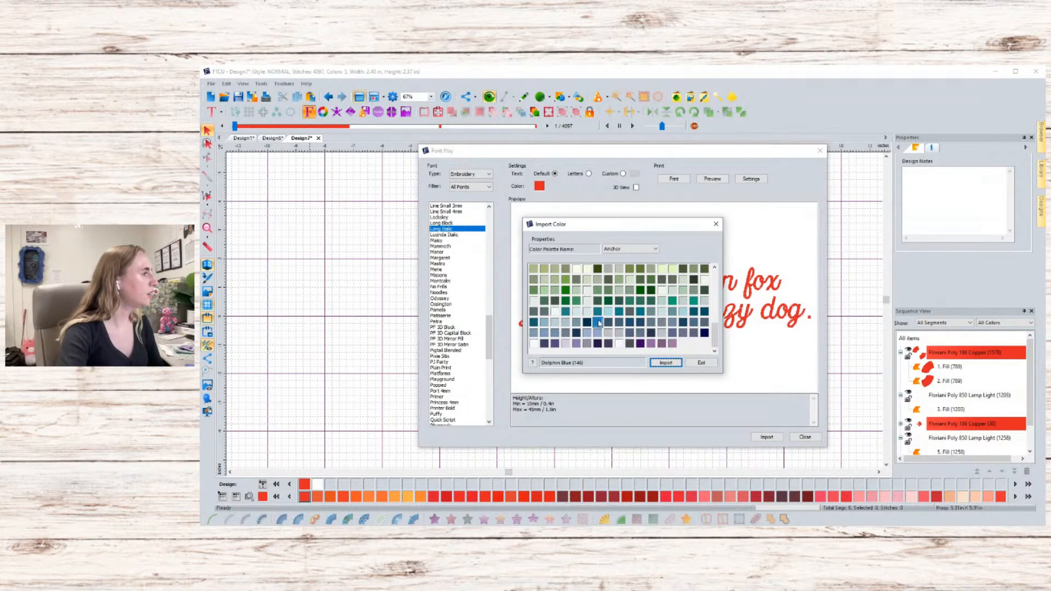
click(666, 362)
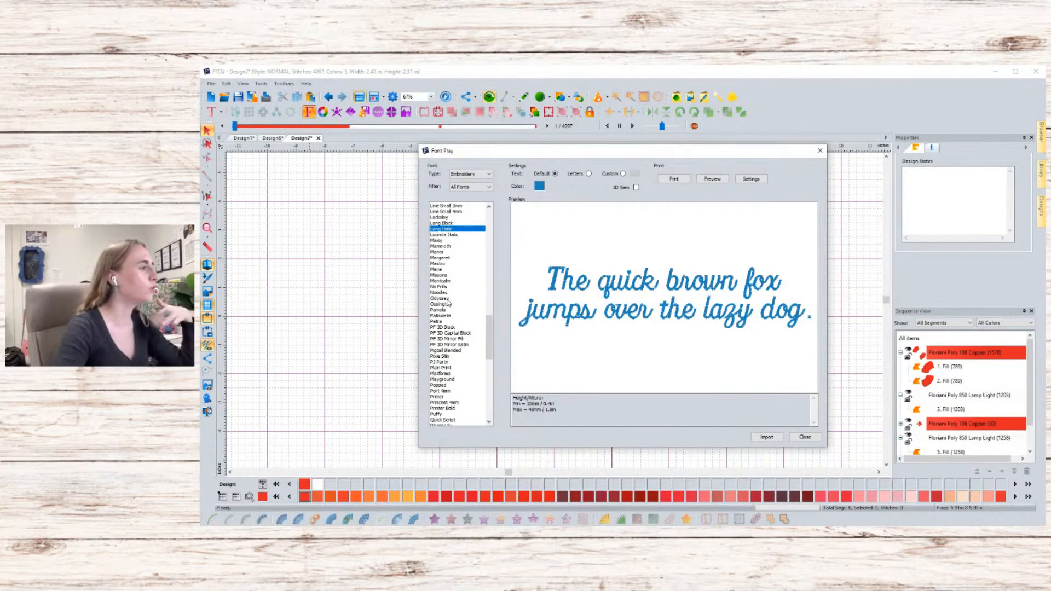
click(767, 437)
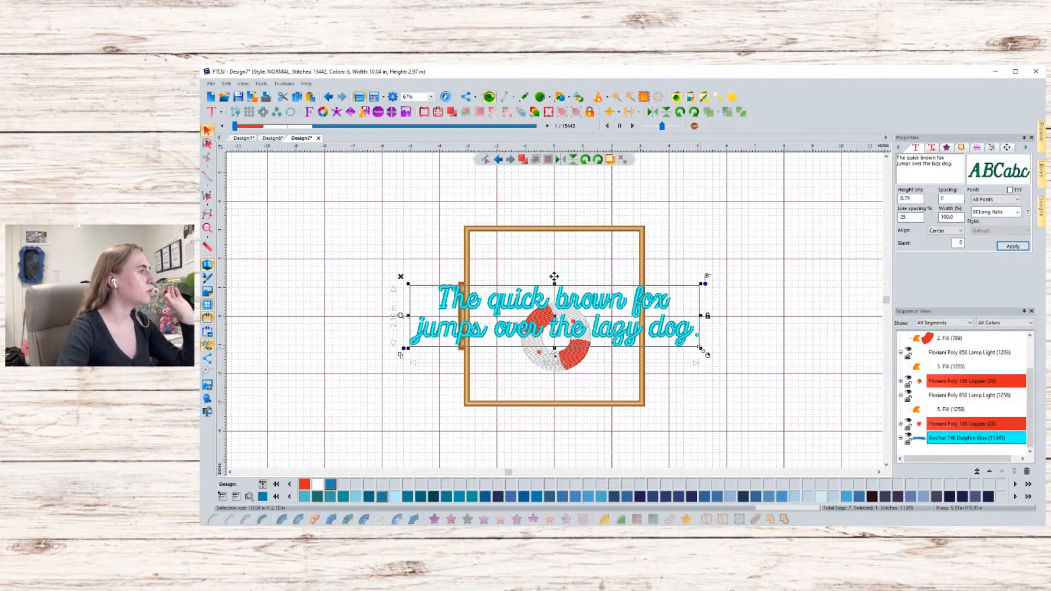
- Scale the text block down to about 3.09 in wide and move it above the ring inside the hoop
drag(701, 349, 554, 315)
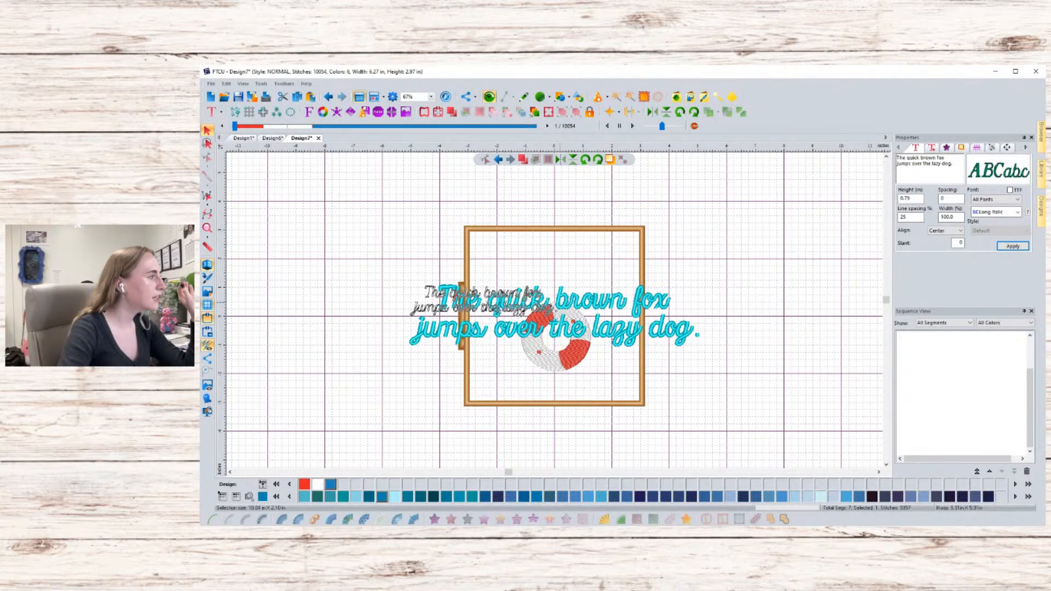
drag(508, 309, 580, 296)
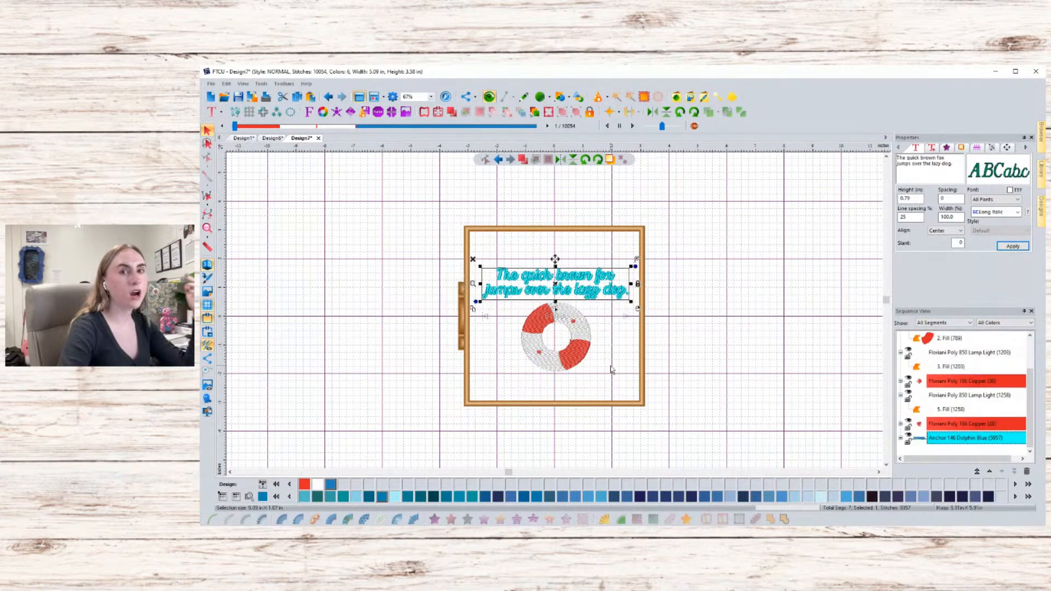
- Replace the lettering text with "Sew in the Sun!" and apply the change
scroll(612, 370, up, 2)
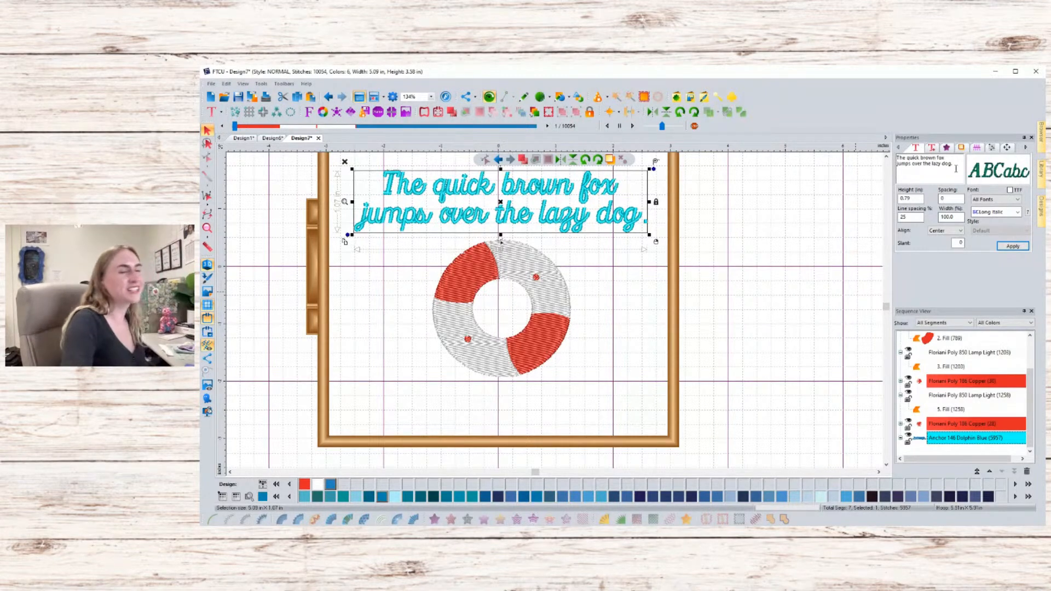
drag(956, 169, 889, 158)
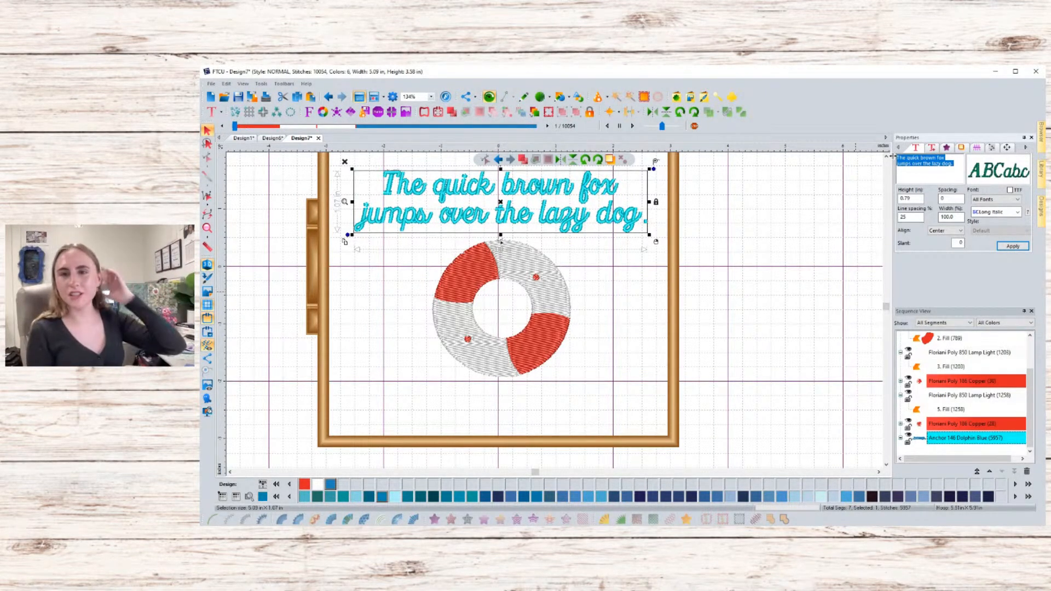
text(Sew)
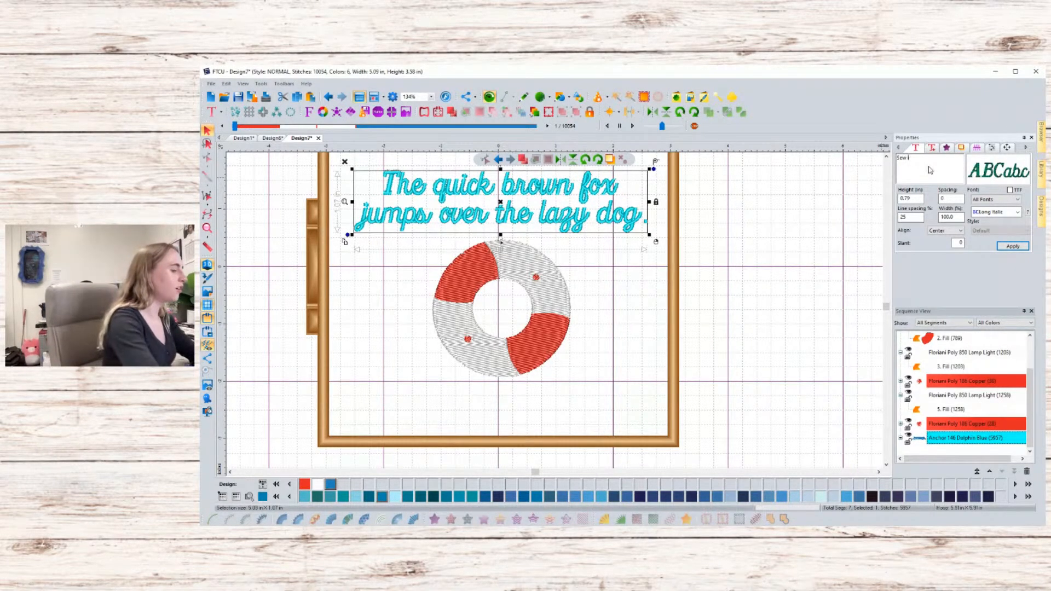
text(in the Su)
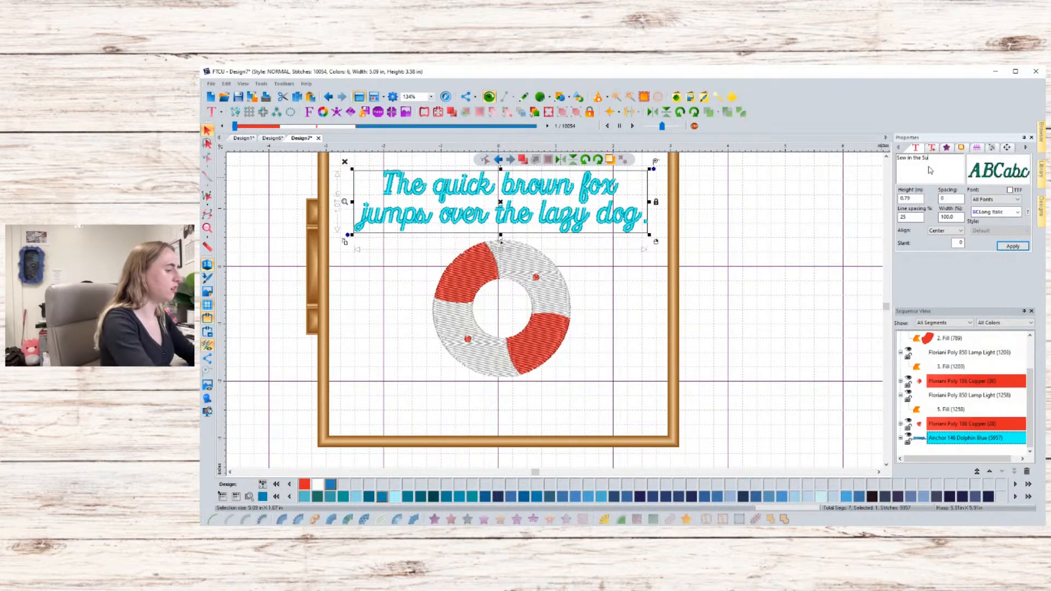
text(n!)
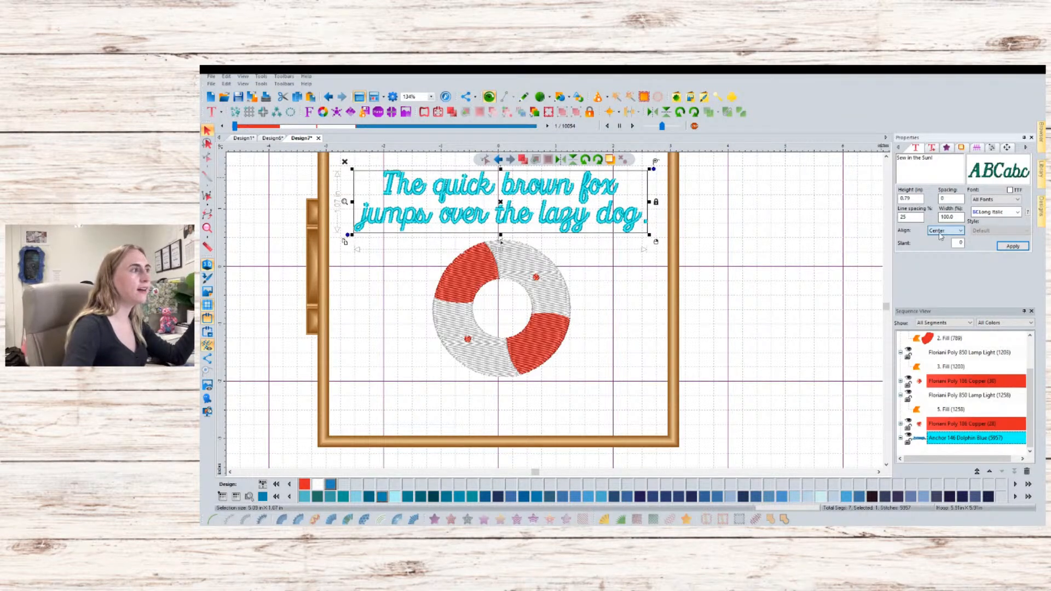
click(939, 231)
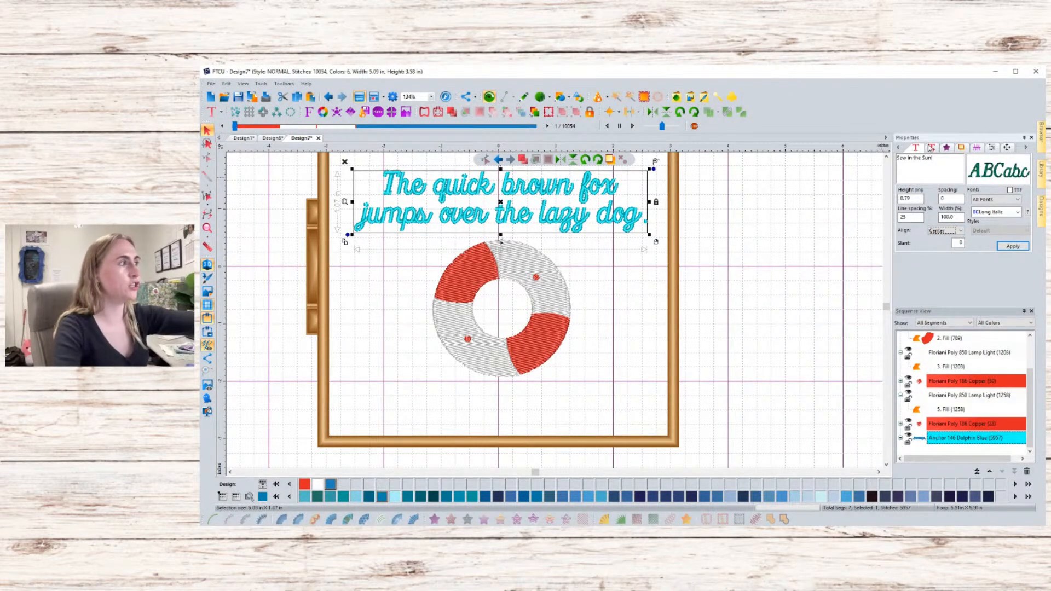
click(931, 147)
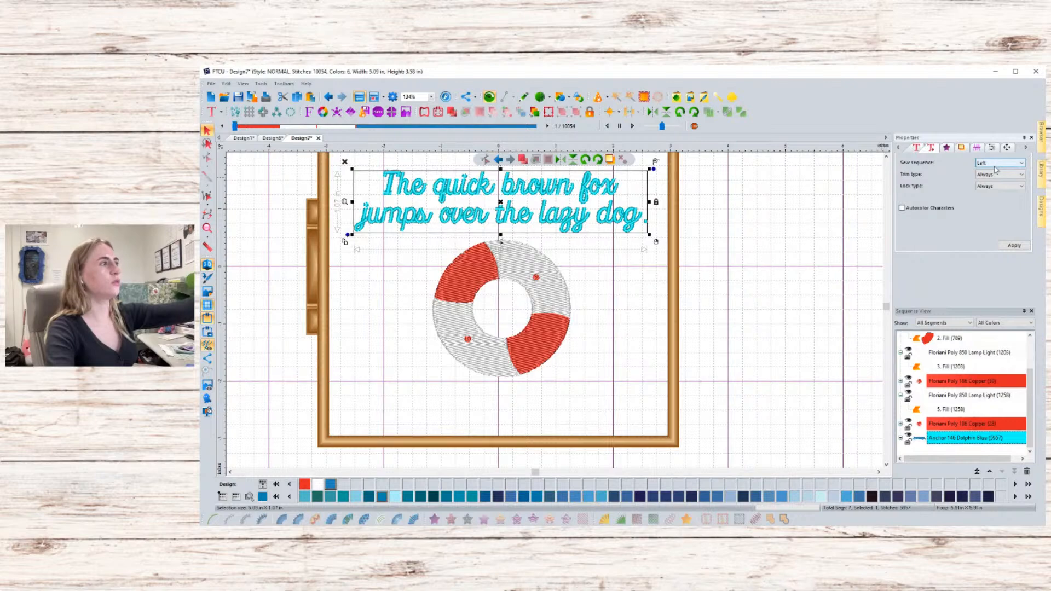
click(946, 152)
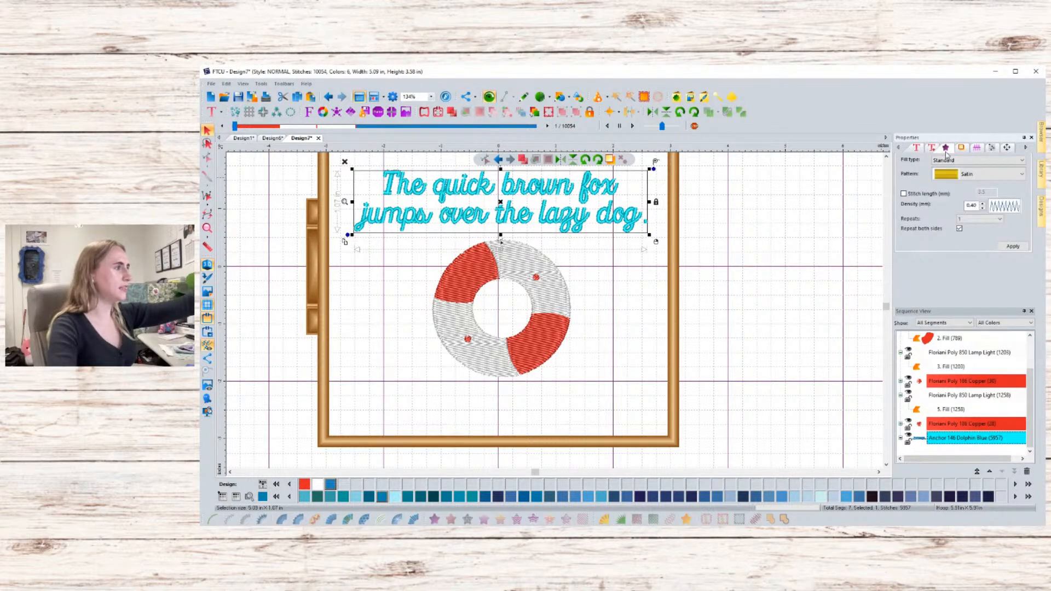
click(972, 175)
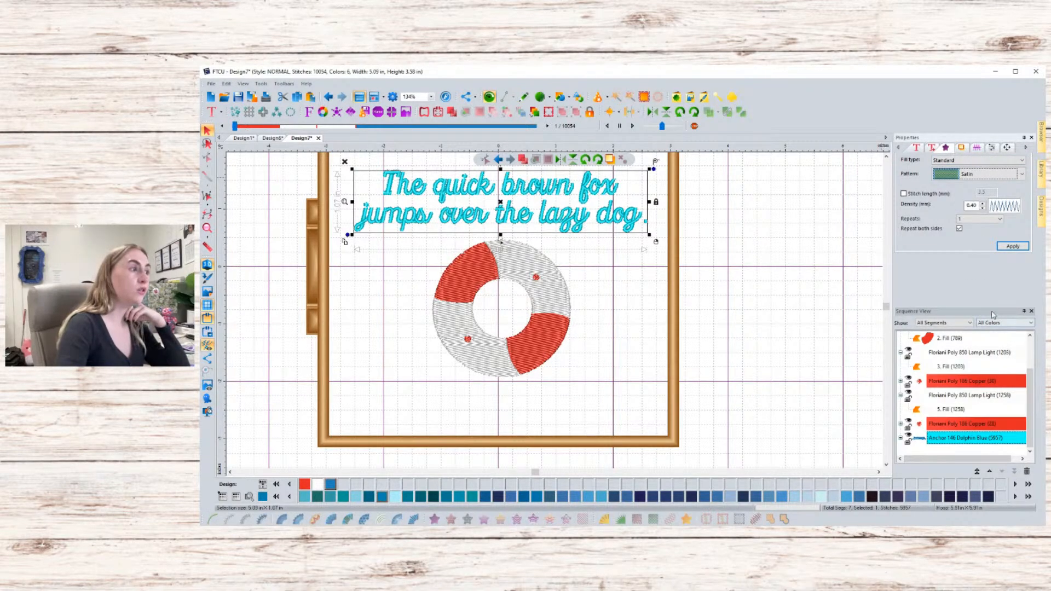
click(917, 148)
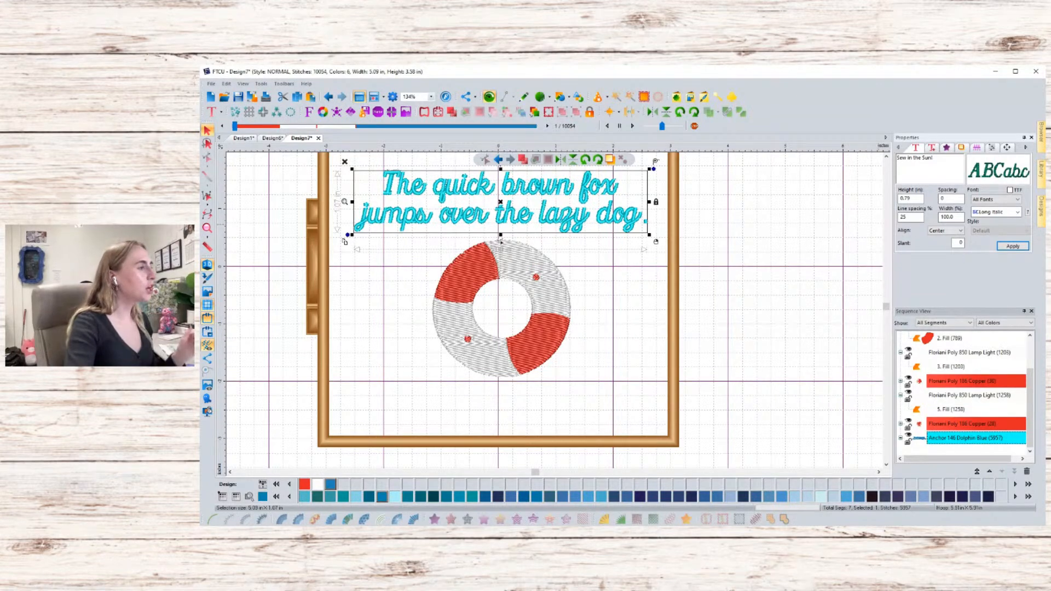
click(1013, 245)
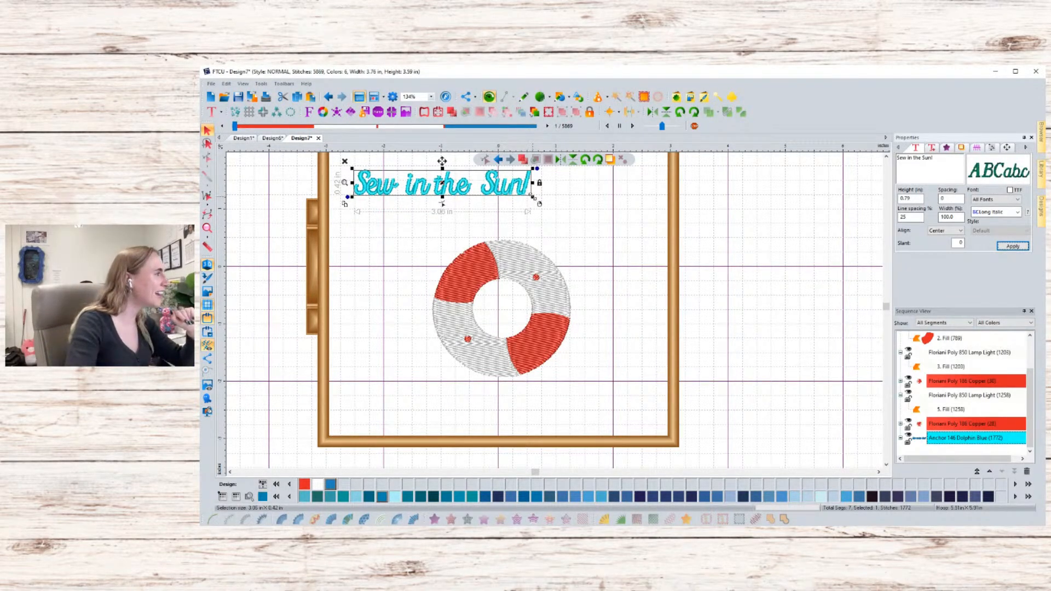
- Enlarge the lettering to about 4.12 in wide and reposition it near the top of the hoop
drag(534, 203, 589, 226)
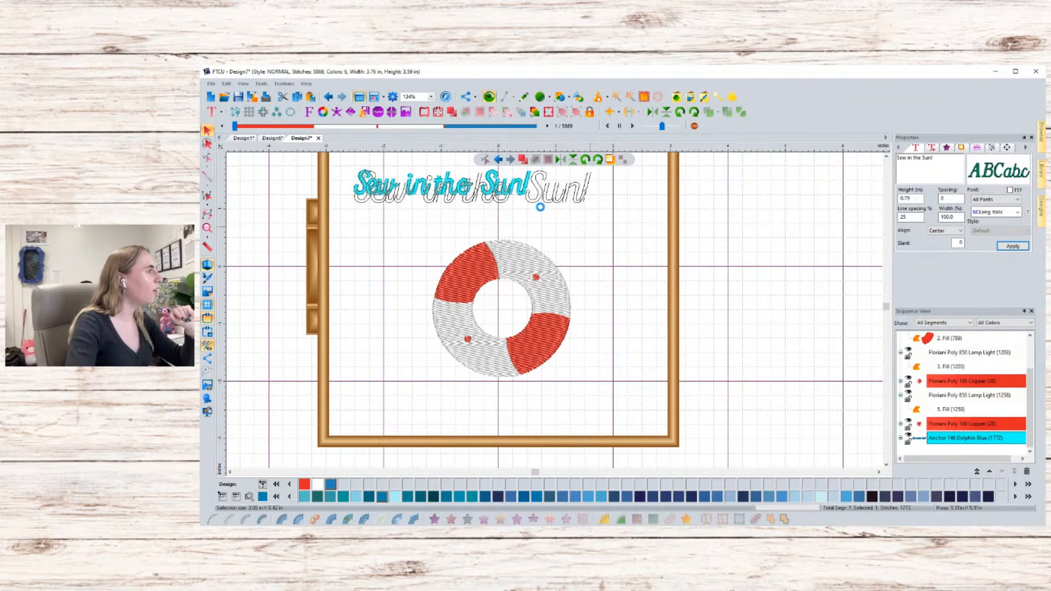
drag(515, 196, 521, 171)
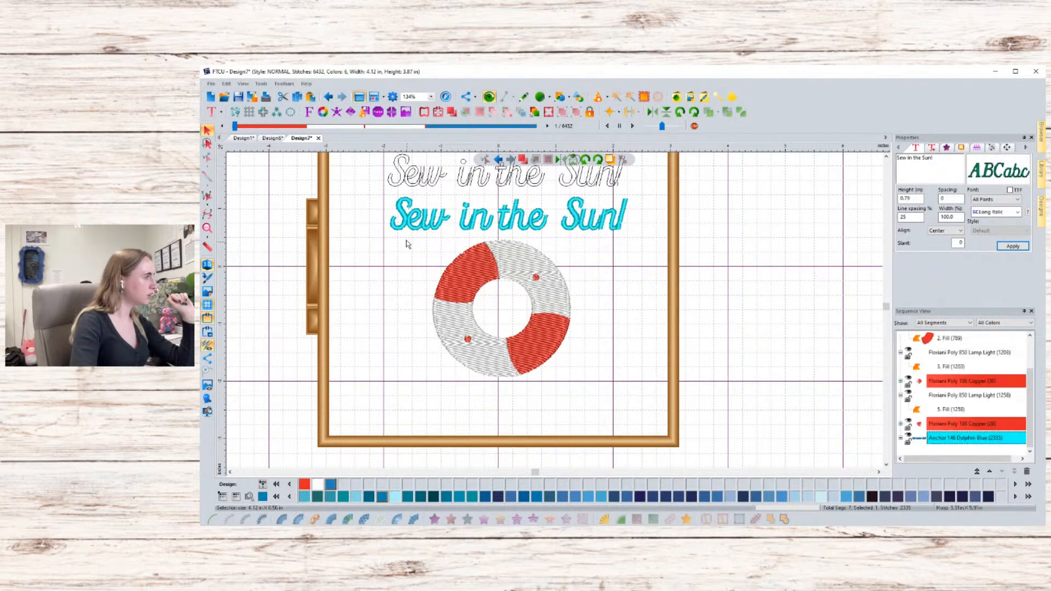
- Nudge the ring slightly and lower the lettering so it sits just above the ring
drag(392, 229, 604, 412)
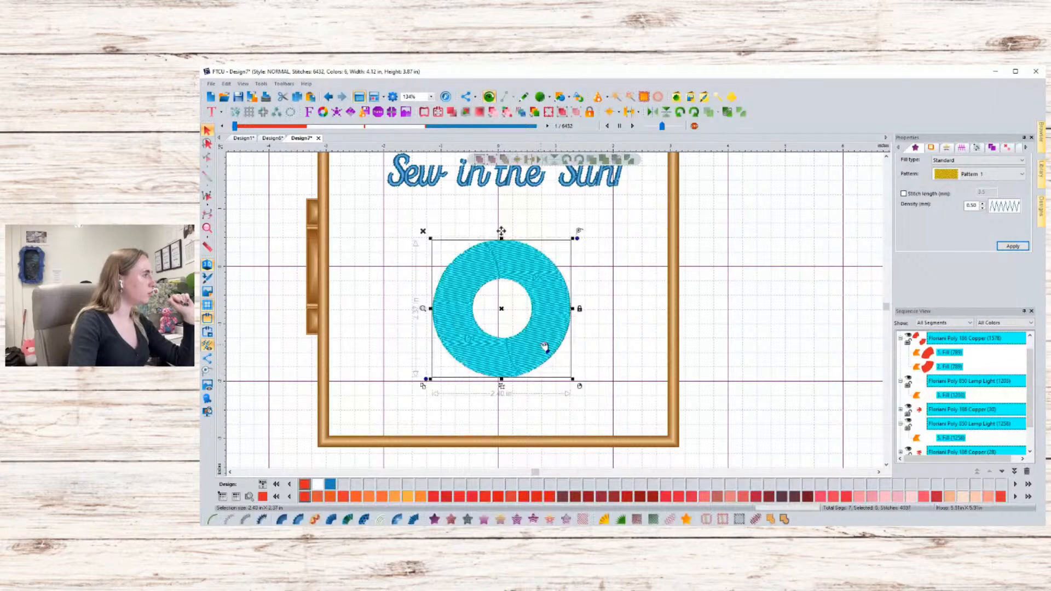
drag(544, 347, 540, 347)
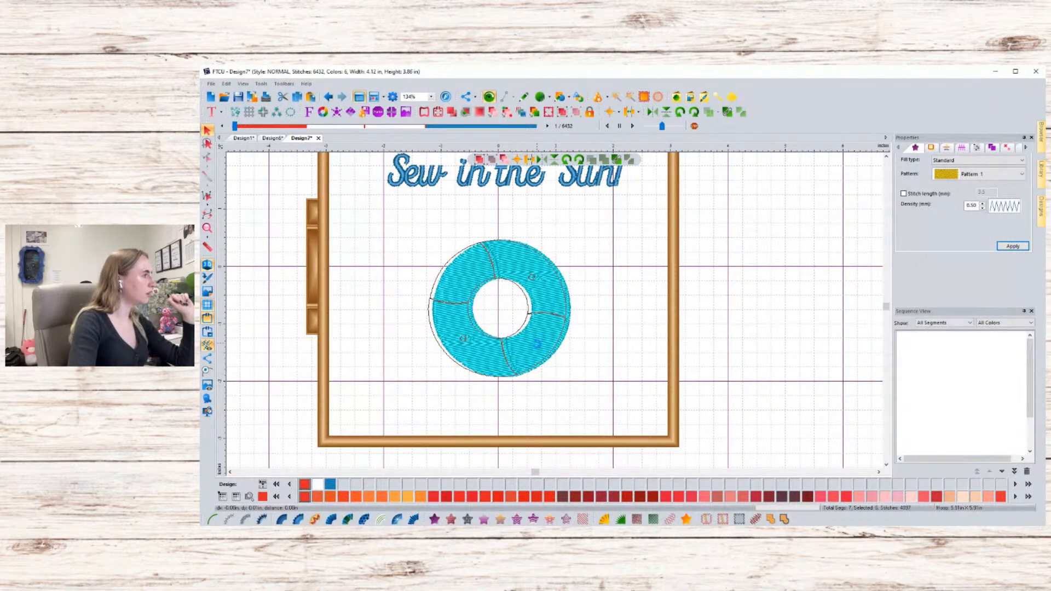
click(541, 182)
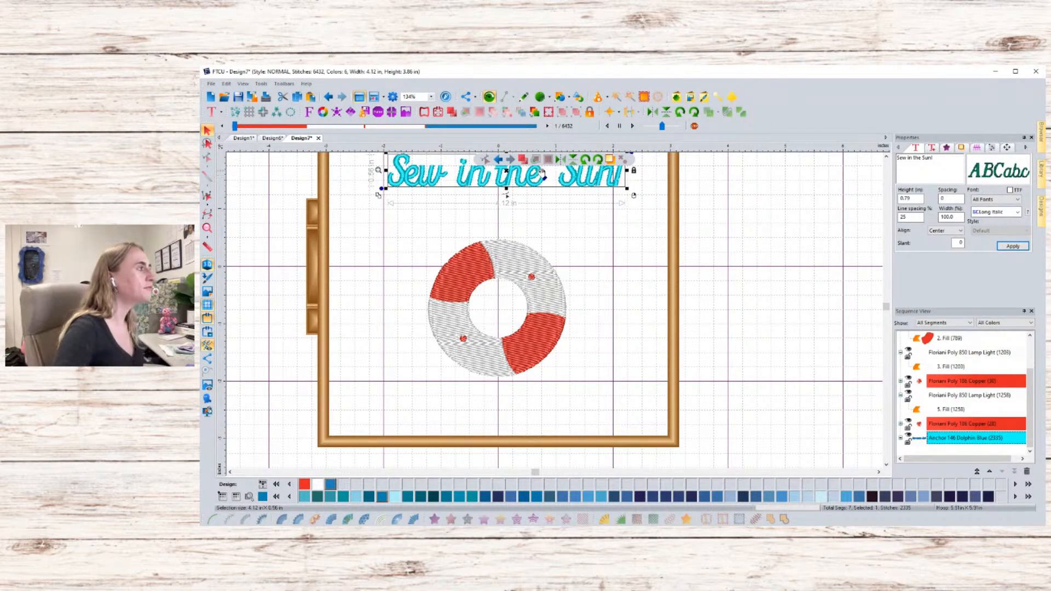
drag(539, 179, 540, 227)
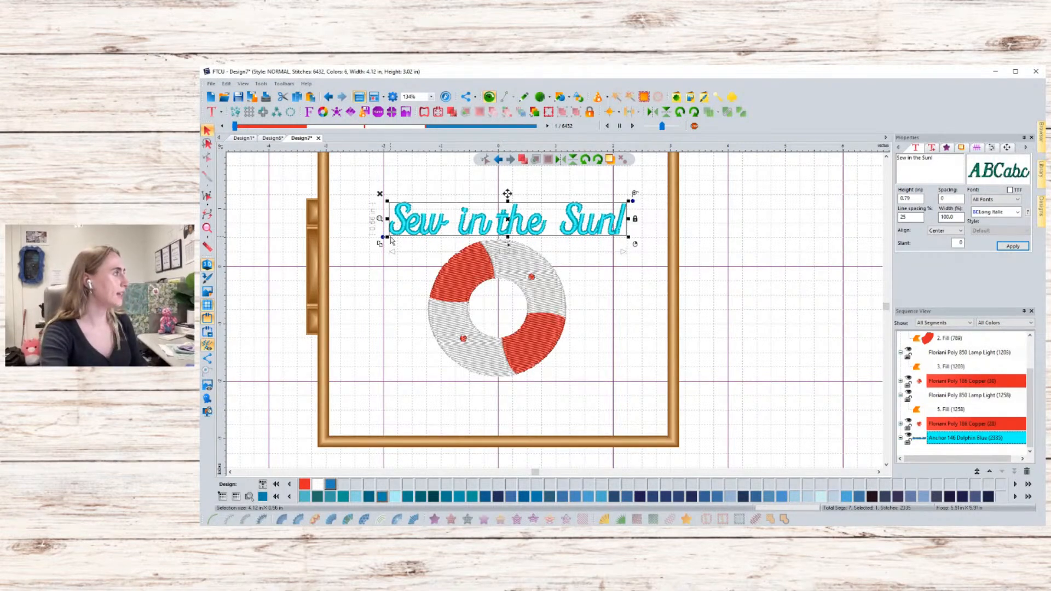
- Activate the circle tool
click(212, 114)
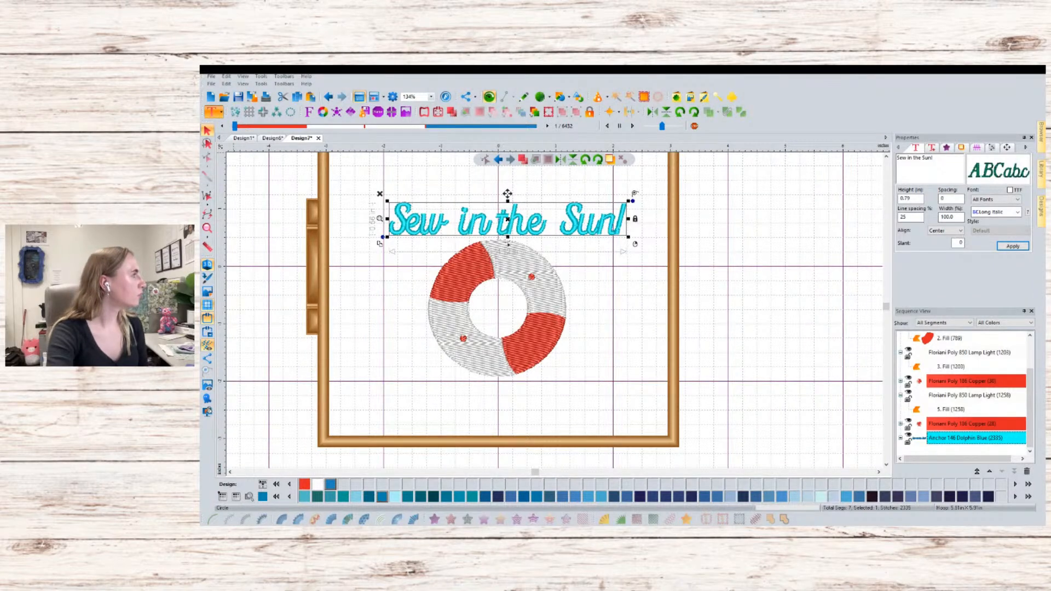
click(220, 114)
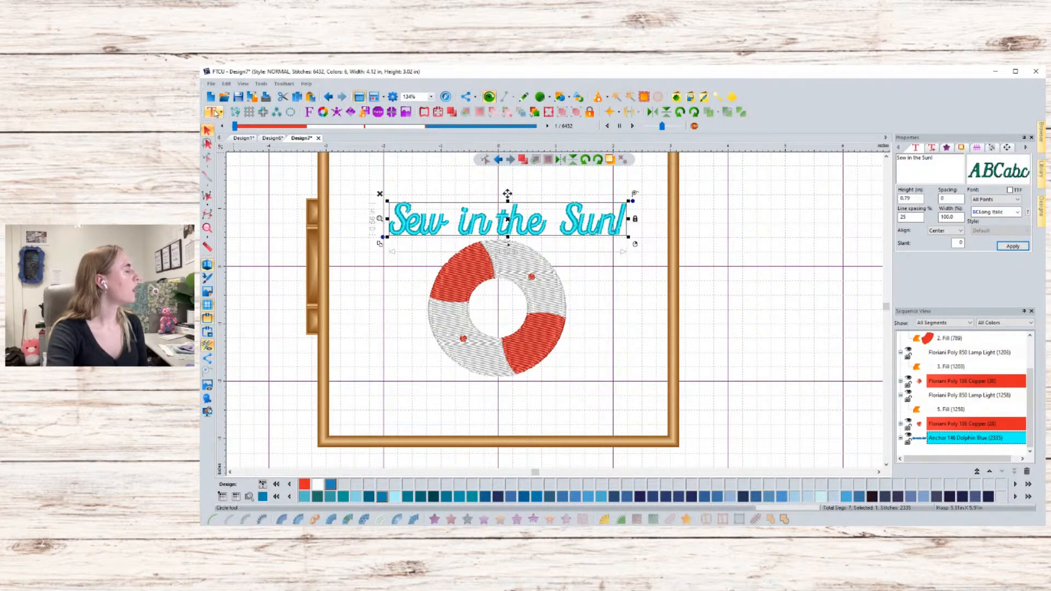
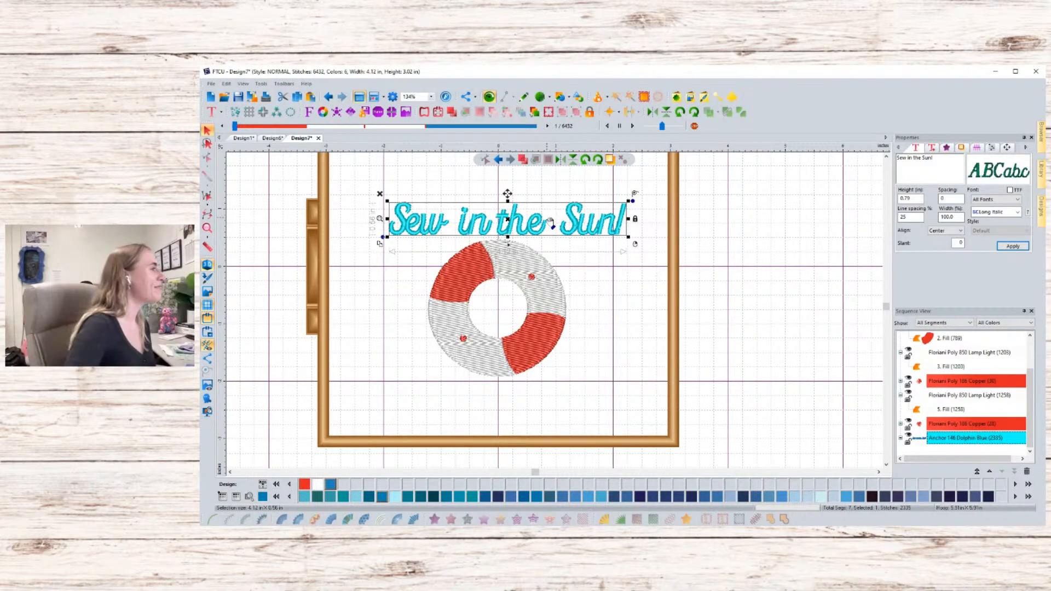
- Nudge the lettering slightly left and browse through its text, fill and size property pages
drag(552, 234, 545, 233)
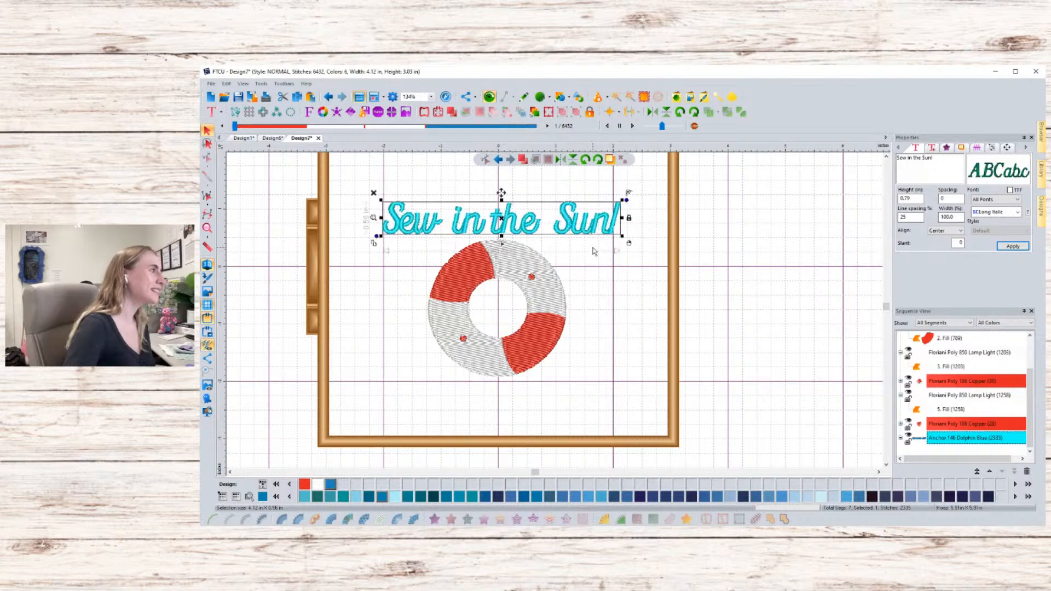
click(967, 148)
click(947, 150)
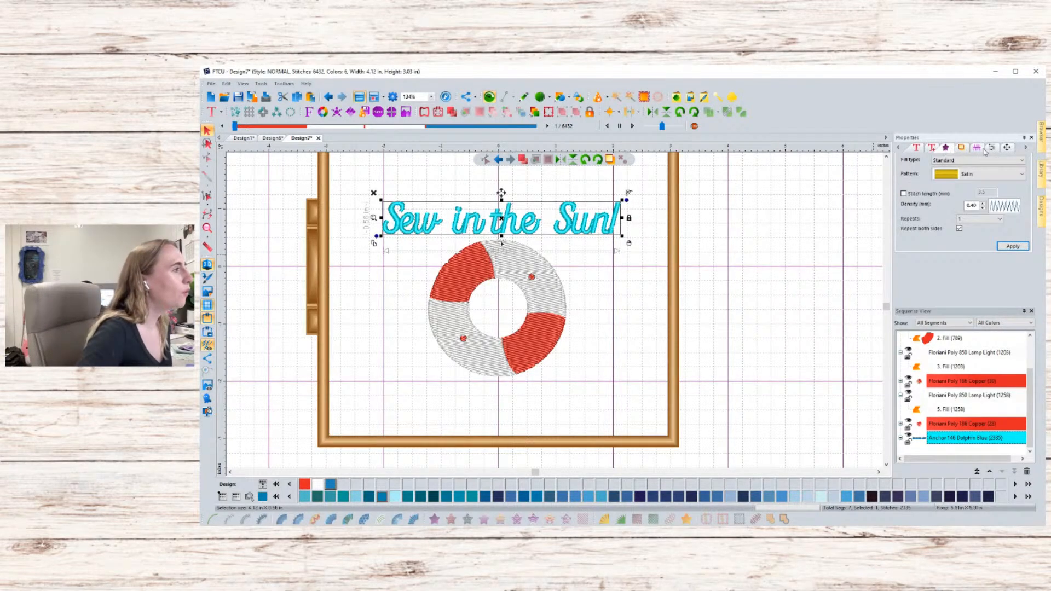
click(982, 149)
click(996, 148)
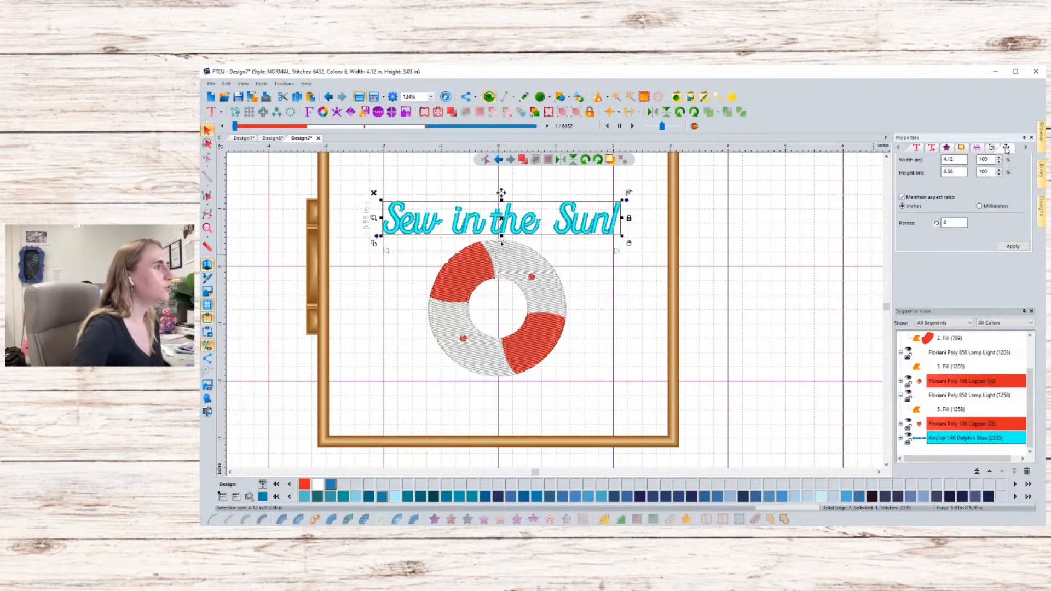
click(1007, 148)
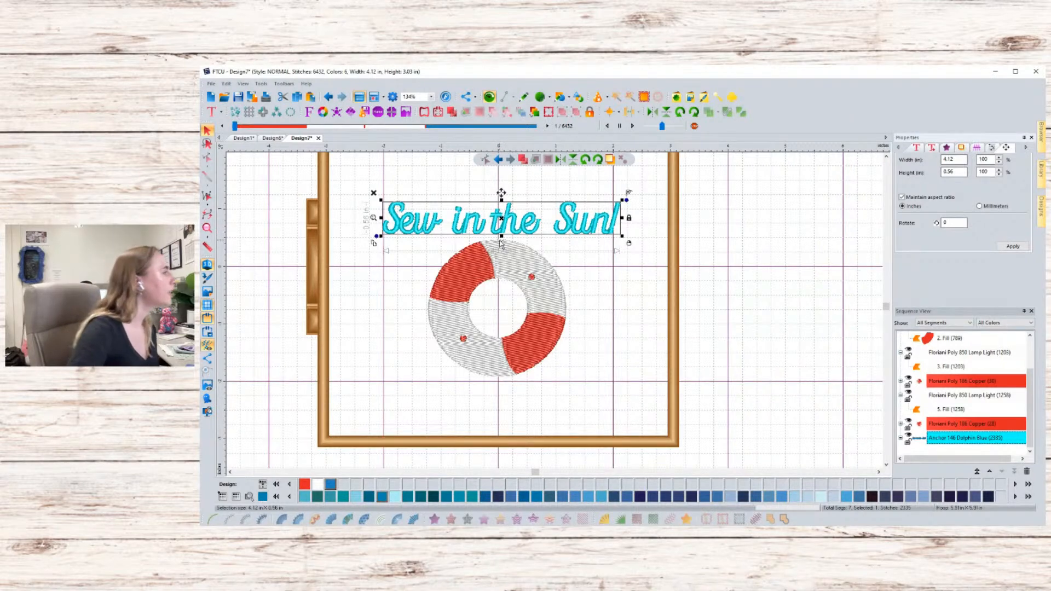
key(Escape)
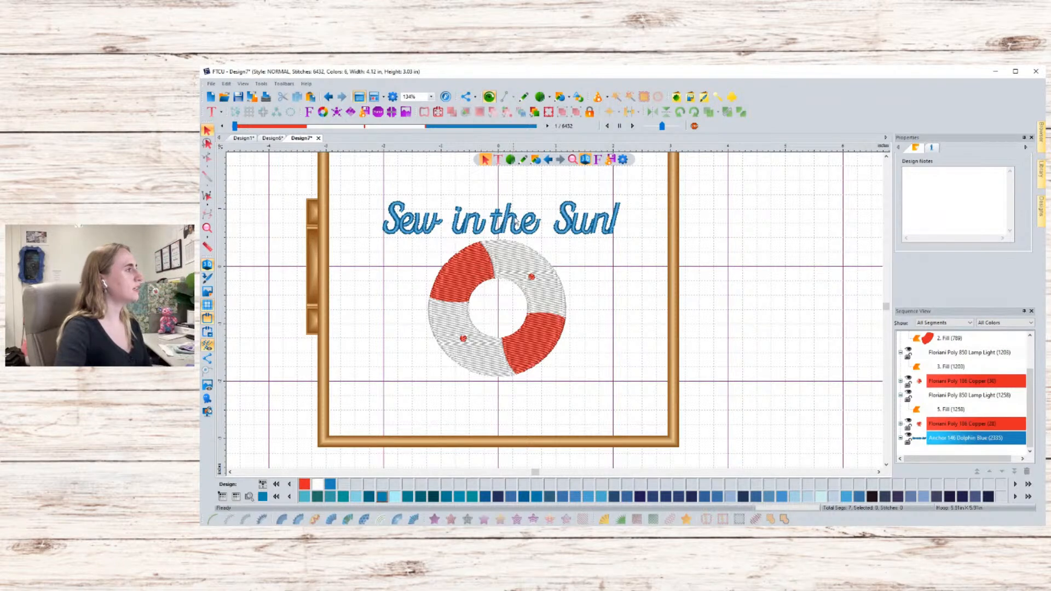
click(515, 222)
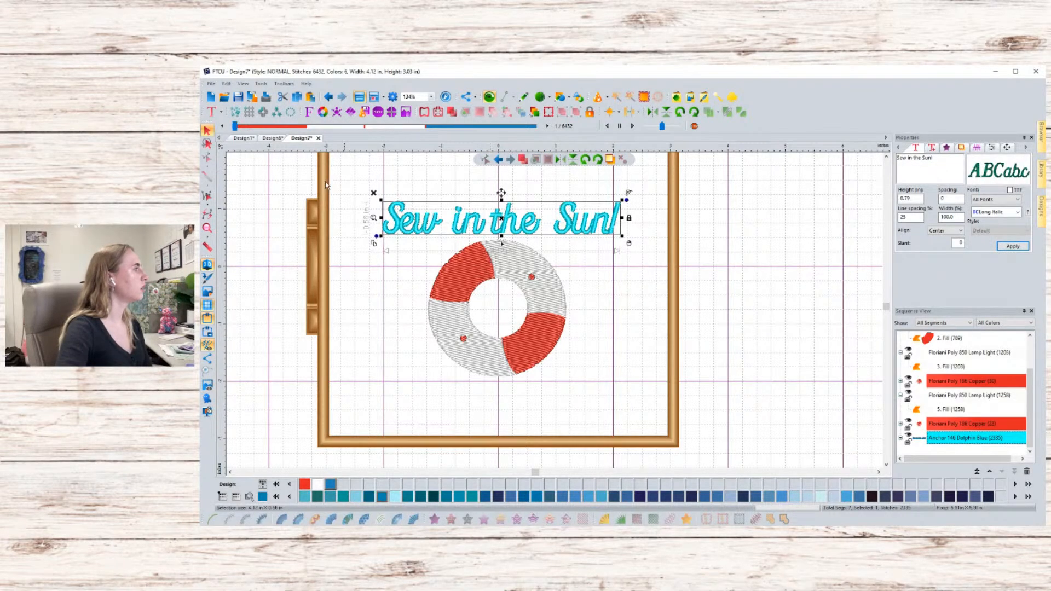
click(391, 180)
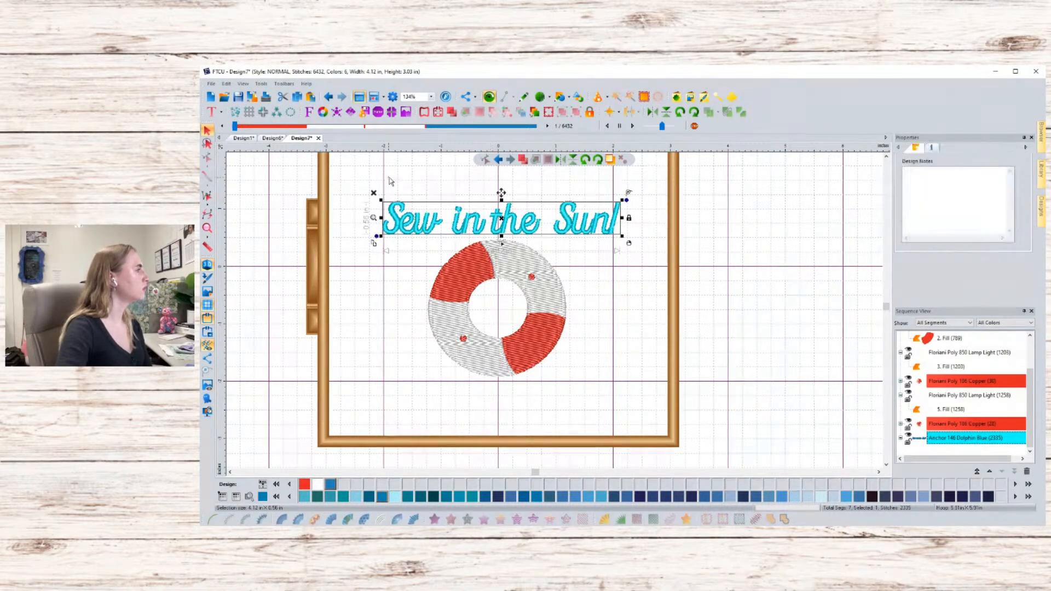
click(408, 220)
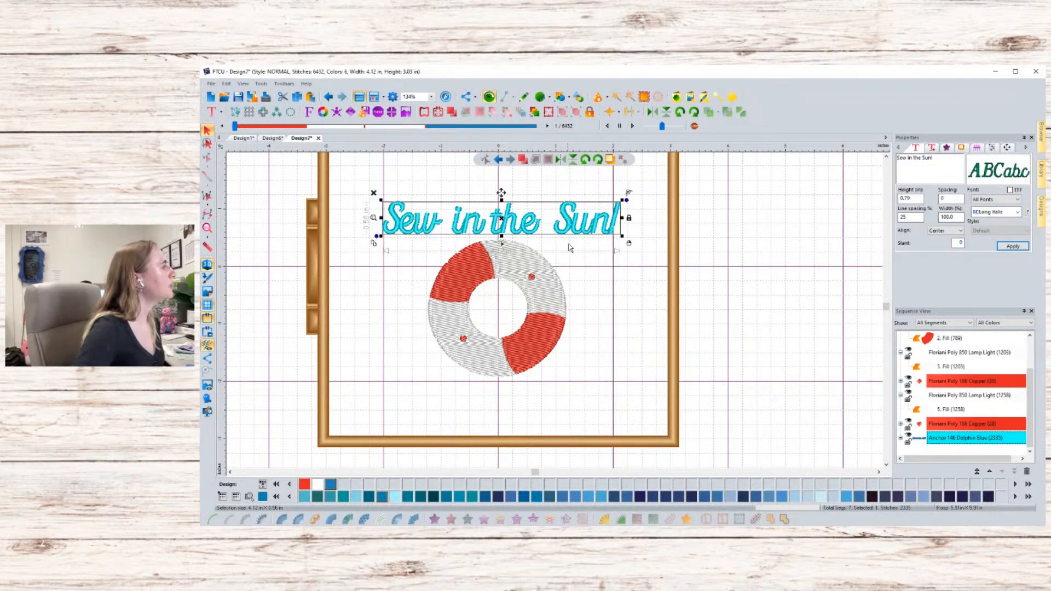
right_click(500, 242)
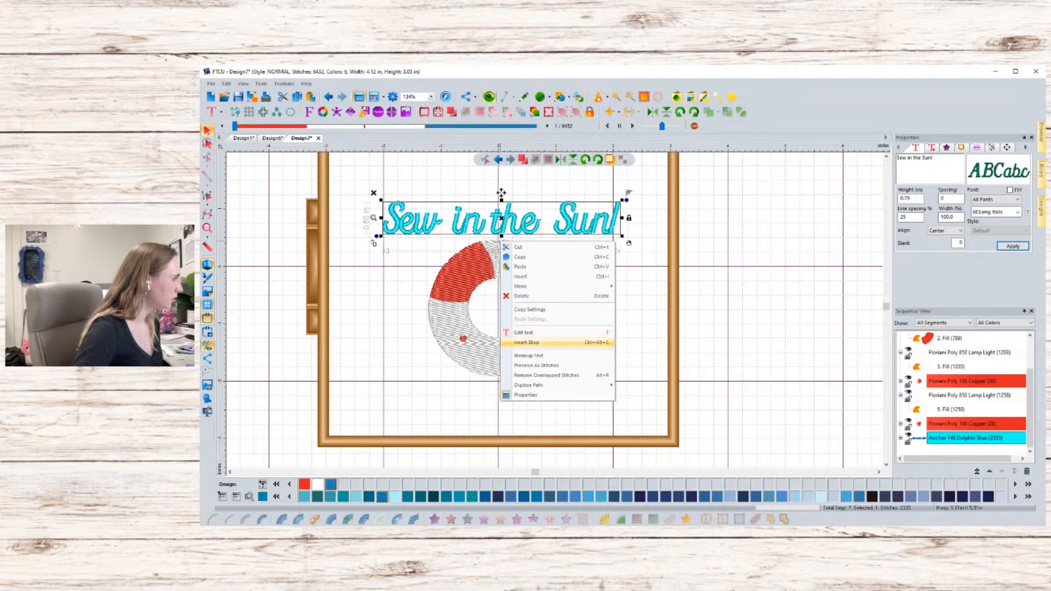
click(519, 256)
click(505, 245)
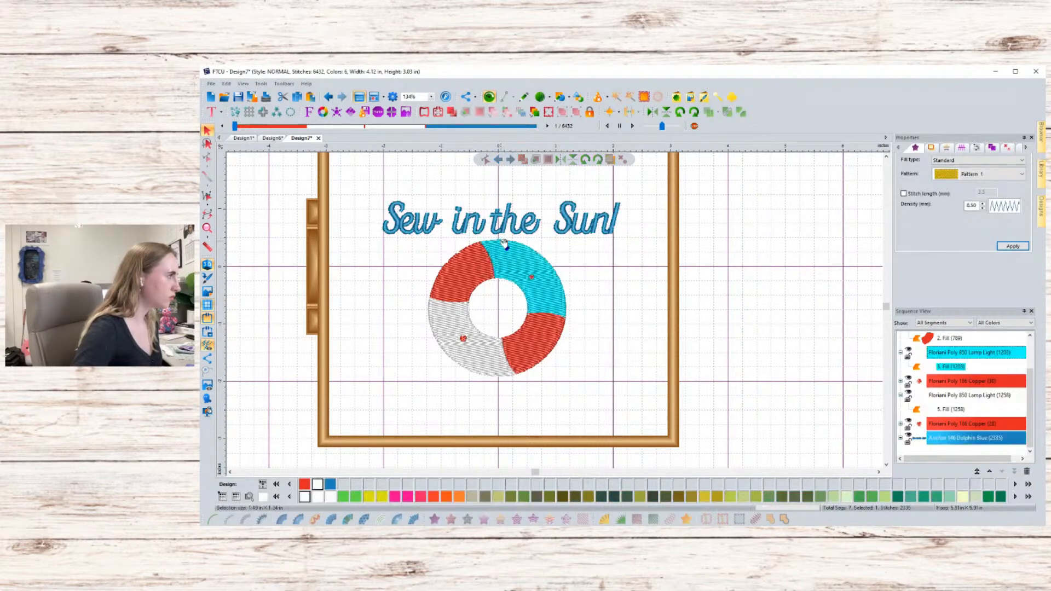
click(506, 231)
click(502, 240)
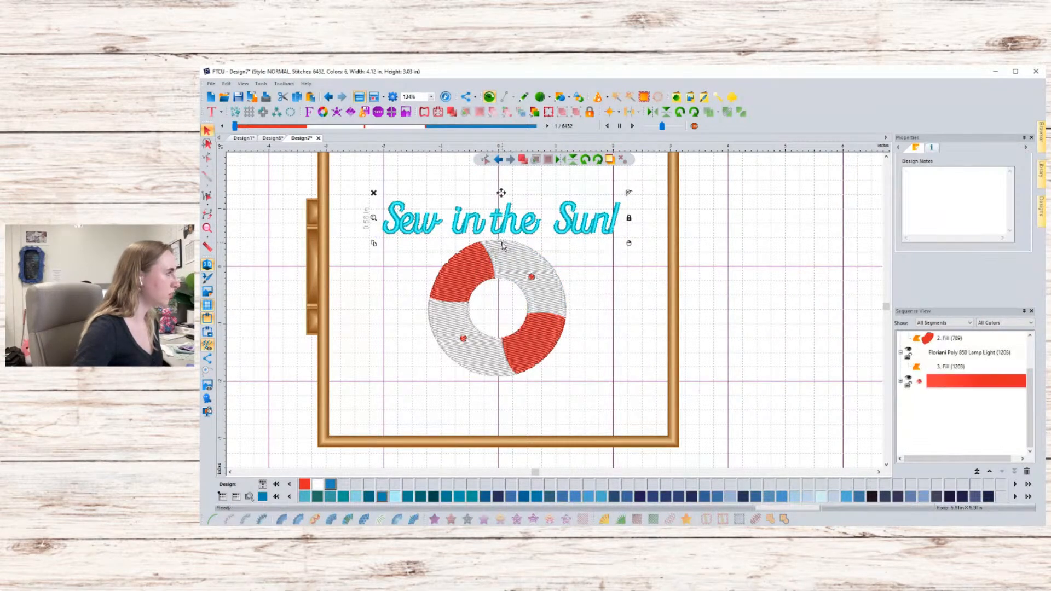
click(508, 226)
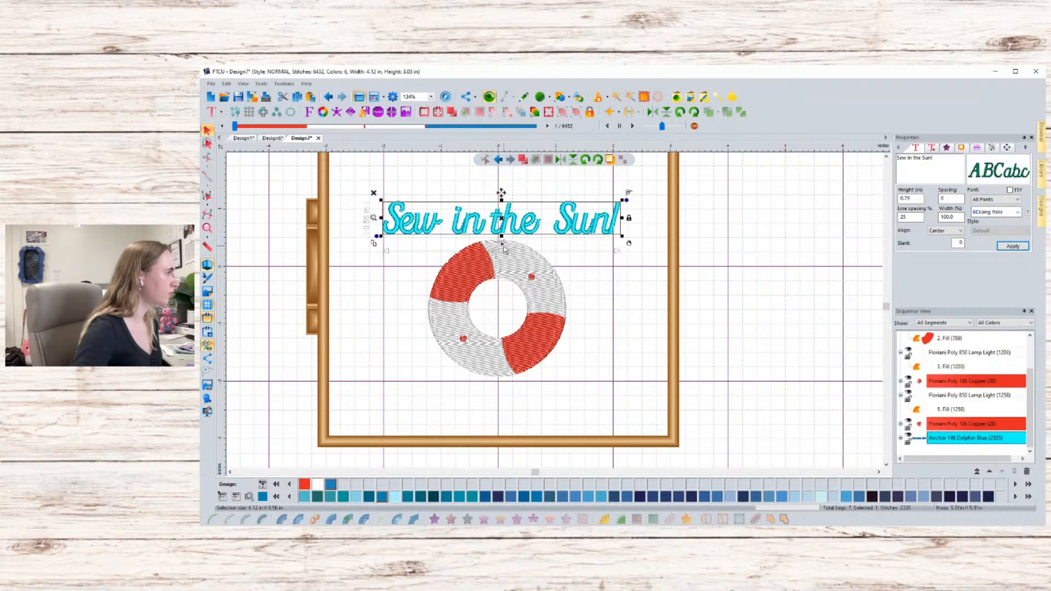
click(504, 245)
click(508, 224)
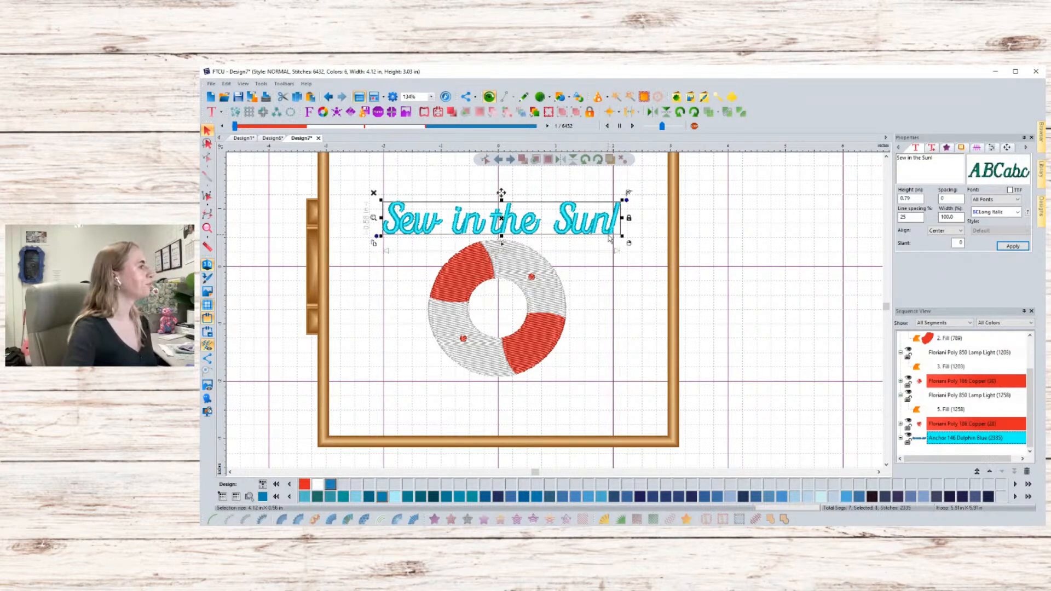
click(627, 193)
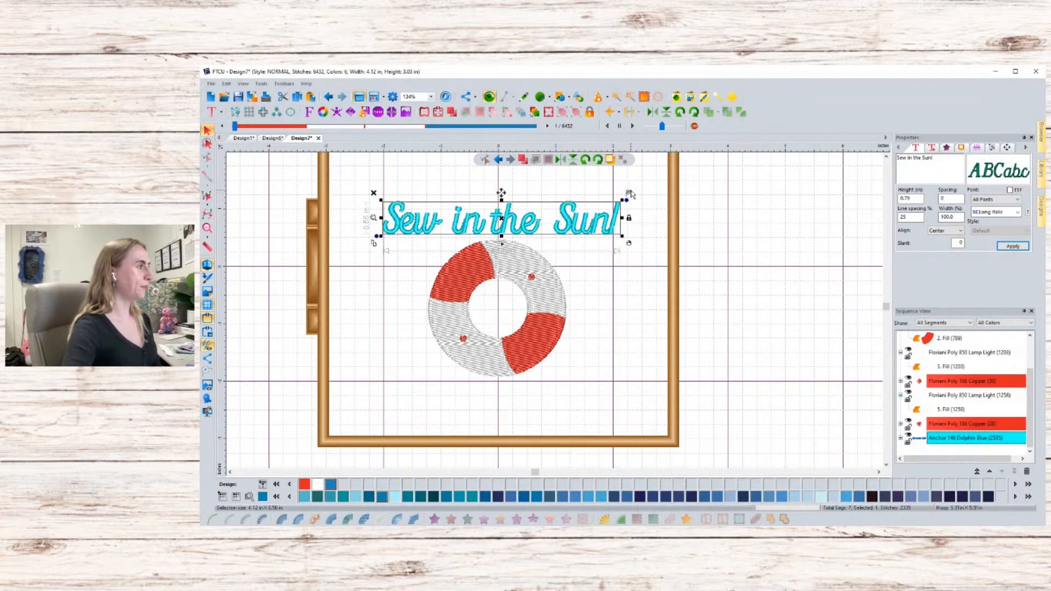
right_click(629, 192)
click(630, 193)
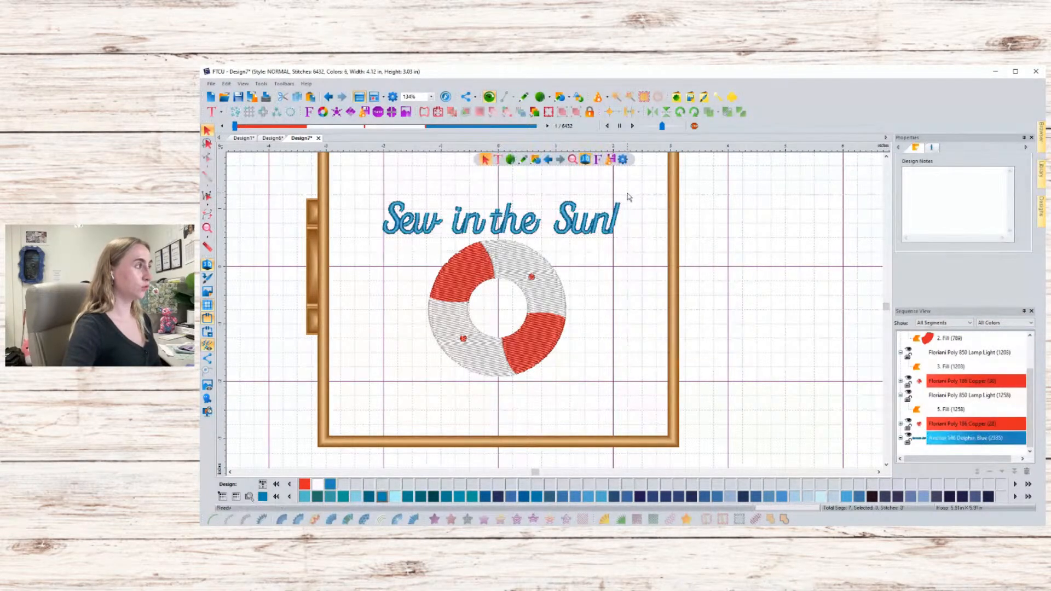
- Select the lettering and reapply its text properties
click(576, 234)
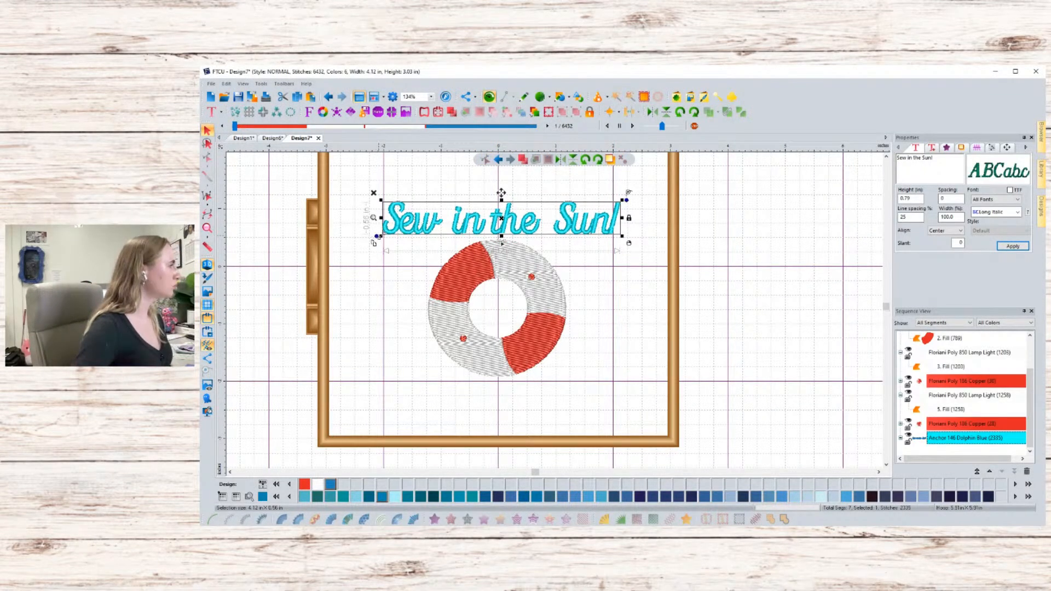
right_click(628, 242)
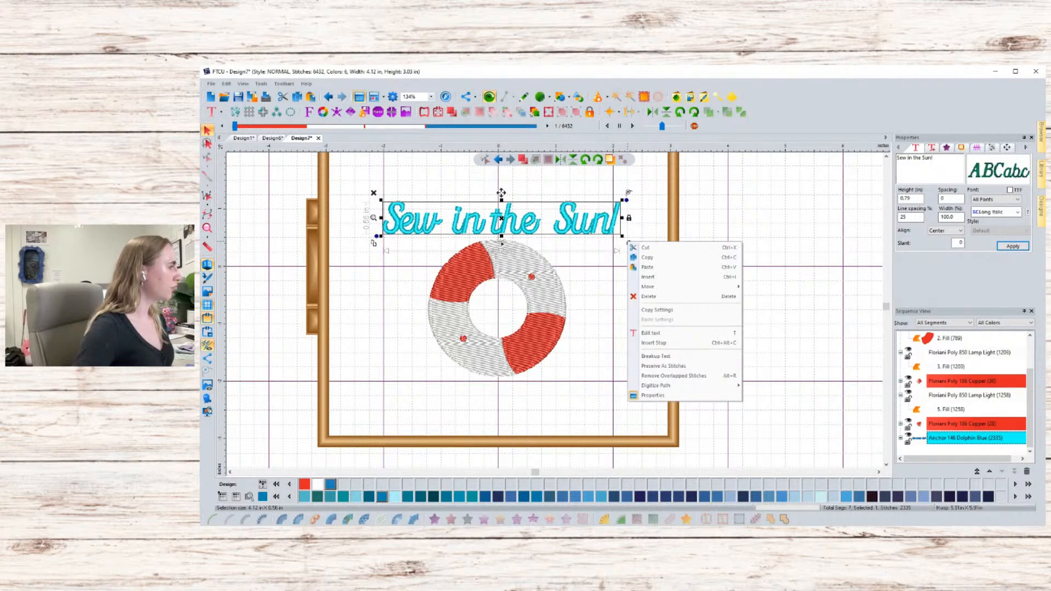
click(629, 198)
right_click(629, 194)
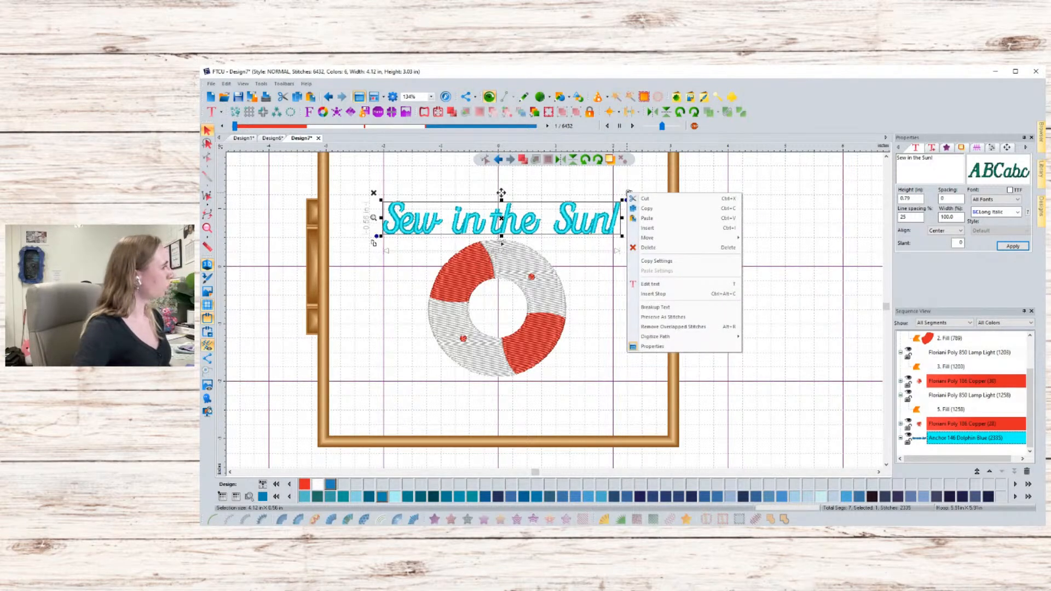
click(627, 200)
click(629, 209)
click(569, 222)
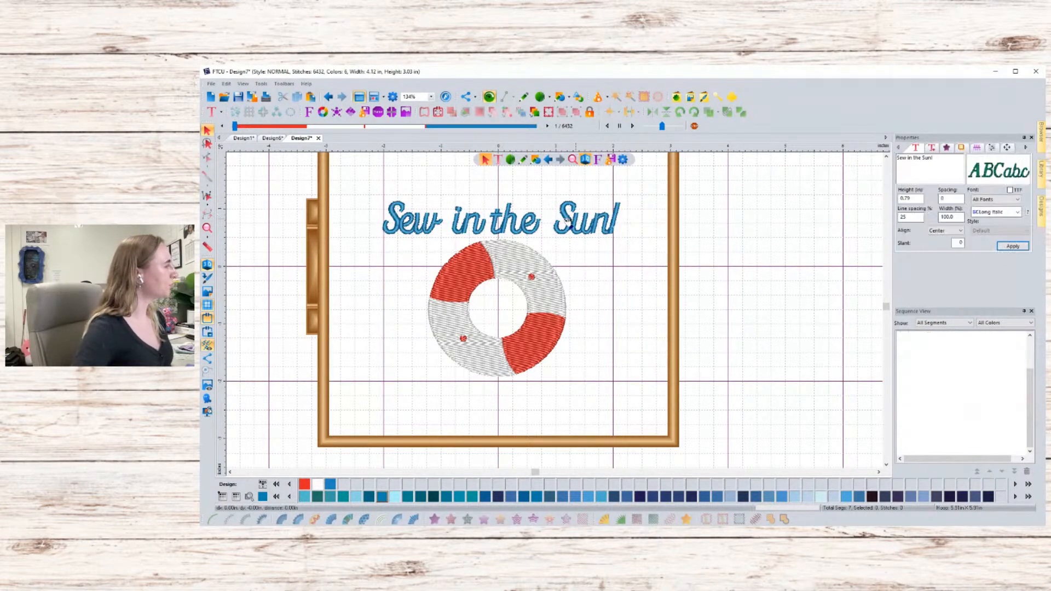
click(569, 222)
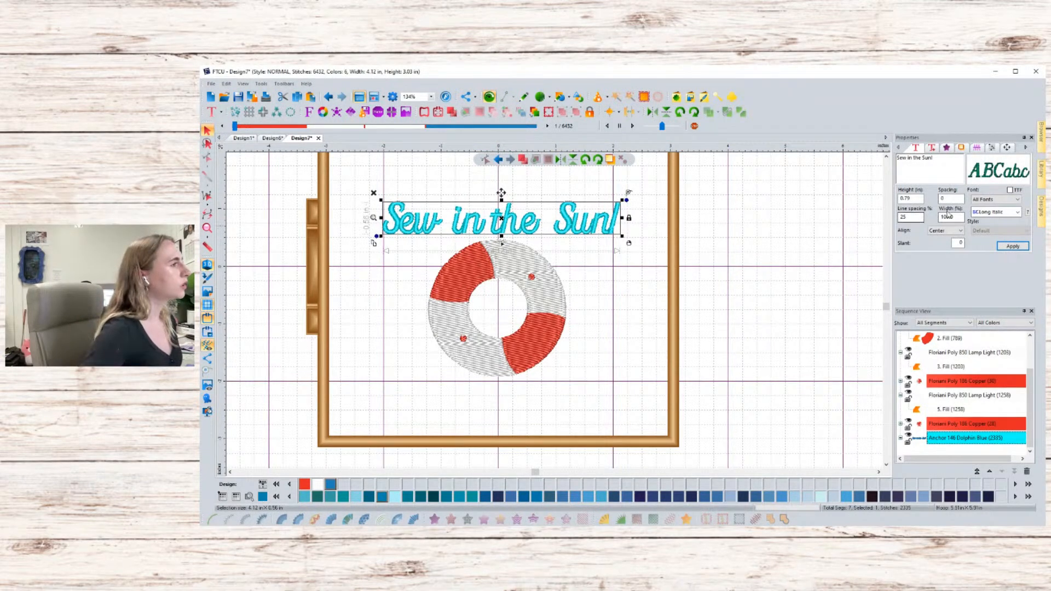
click(1013, 246)
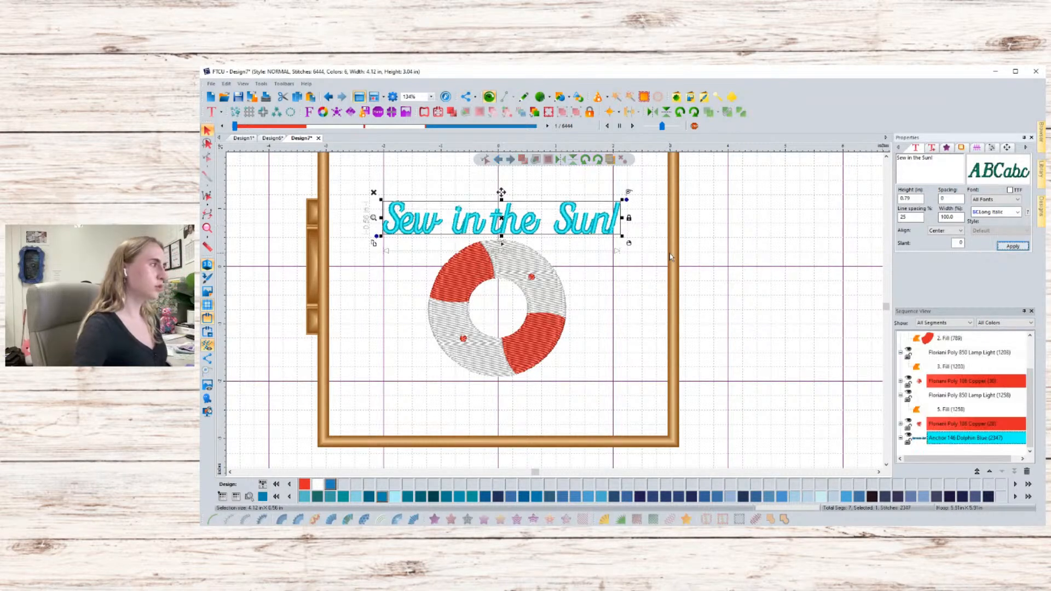
- Switch the lettering to reshape mode and adjust the nodes around the final exclamation mark
click(648, 264)
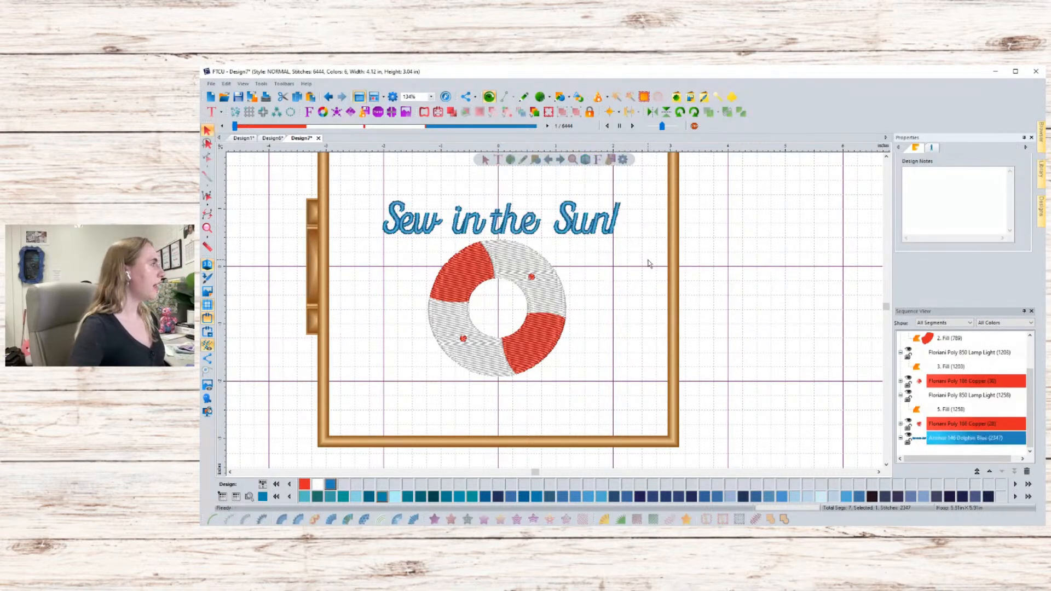
click(534, 236)
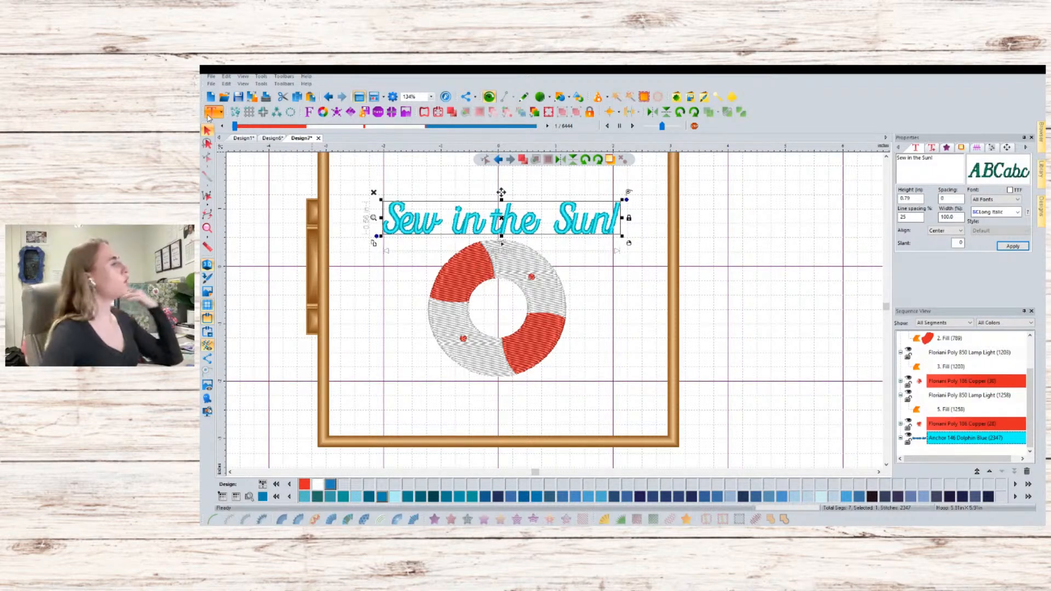
click(501, 192)
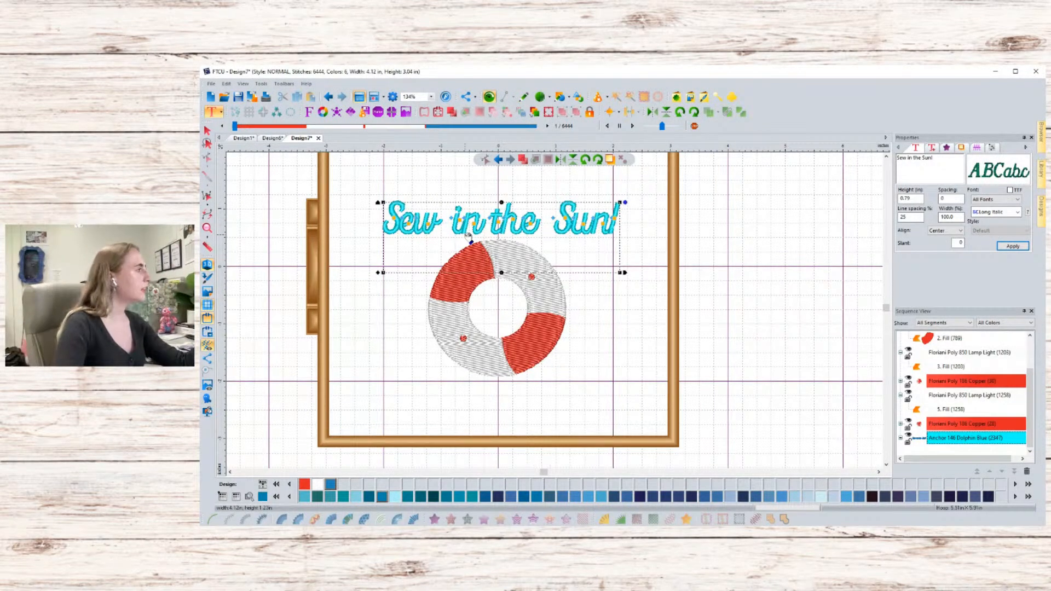
scroll(470, 233, up, 2)
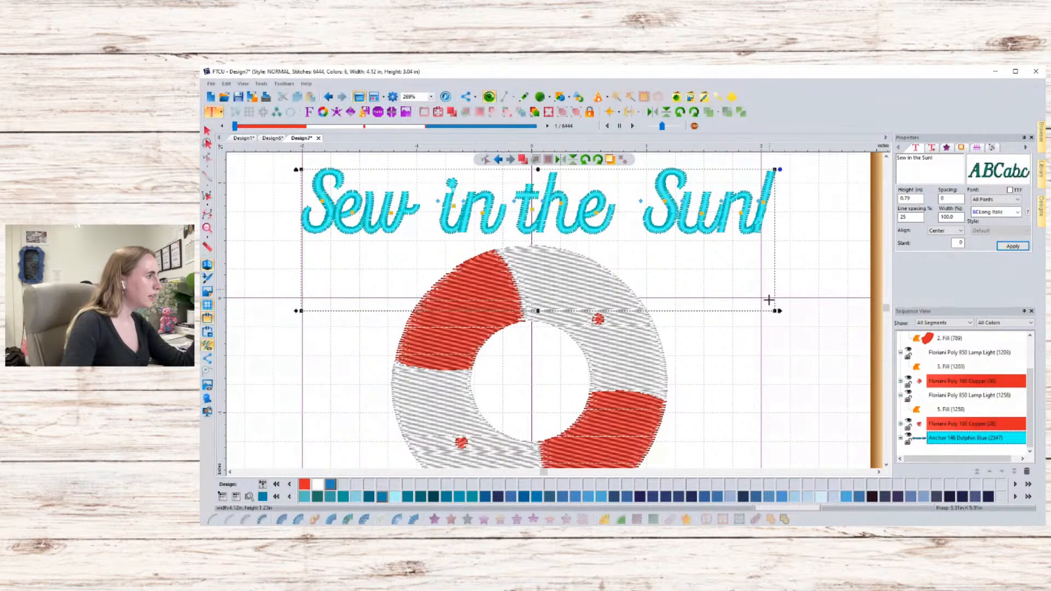
click(739, 214)
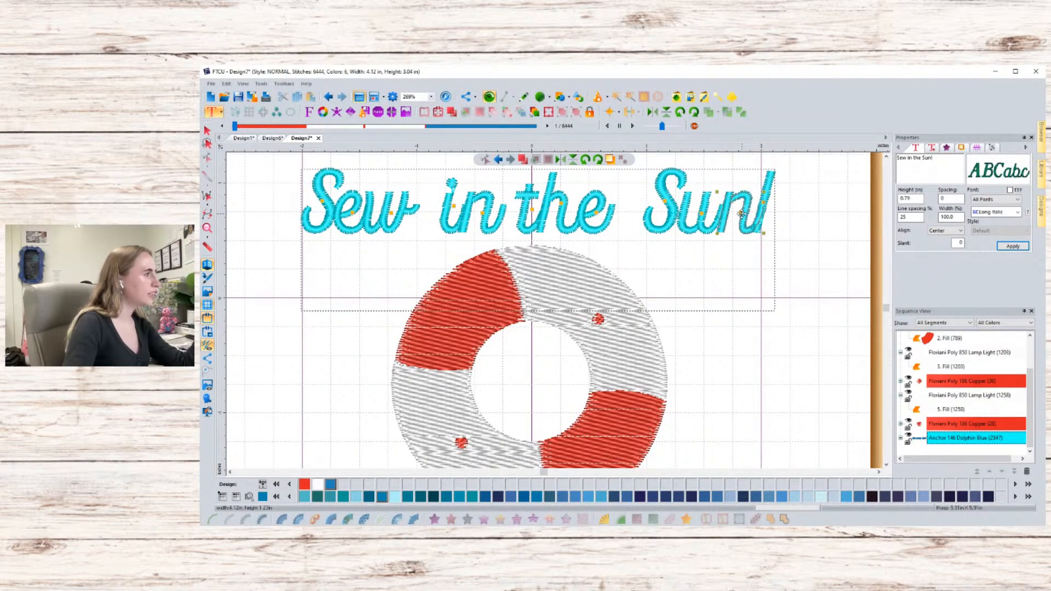
drag(741, 213, 748, 213)
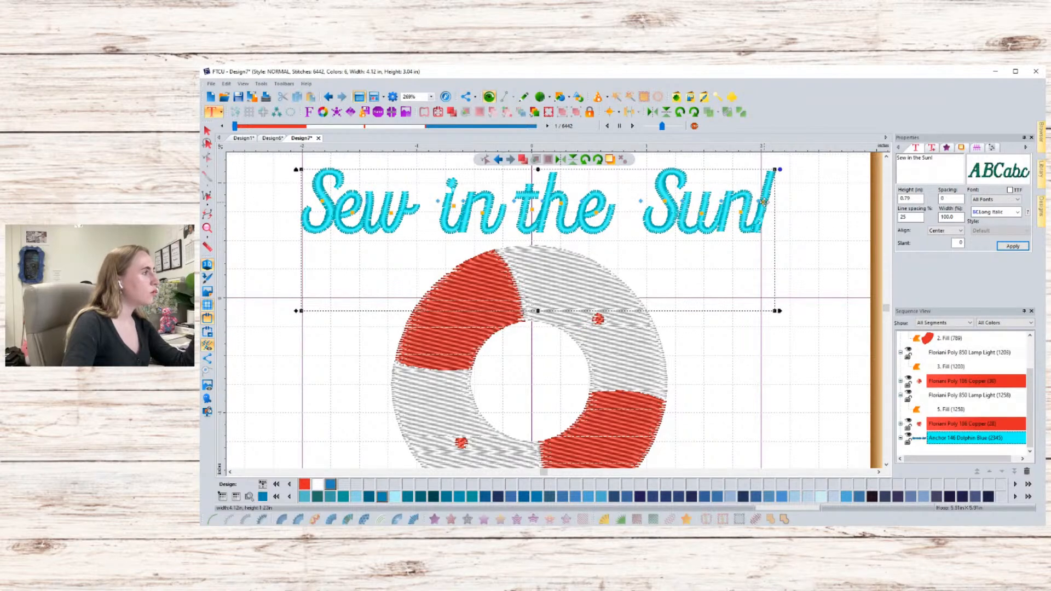
click(764, 202)
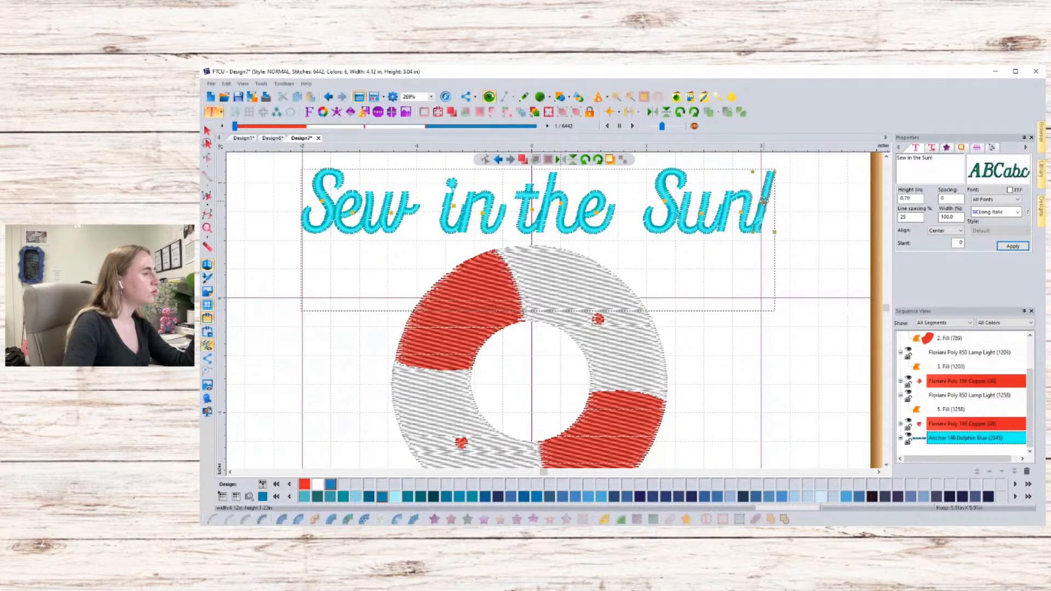
drag(764, 202, 763, 201)
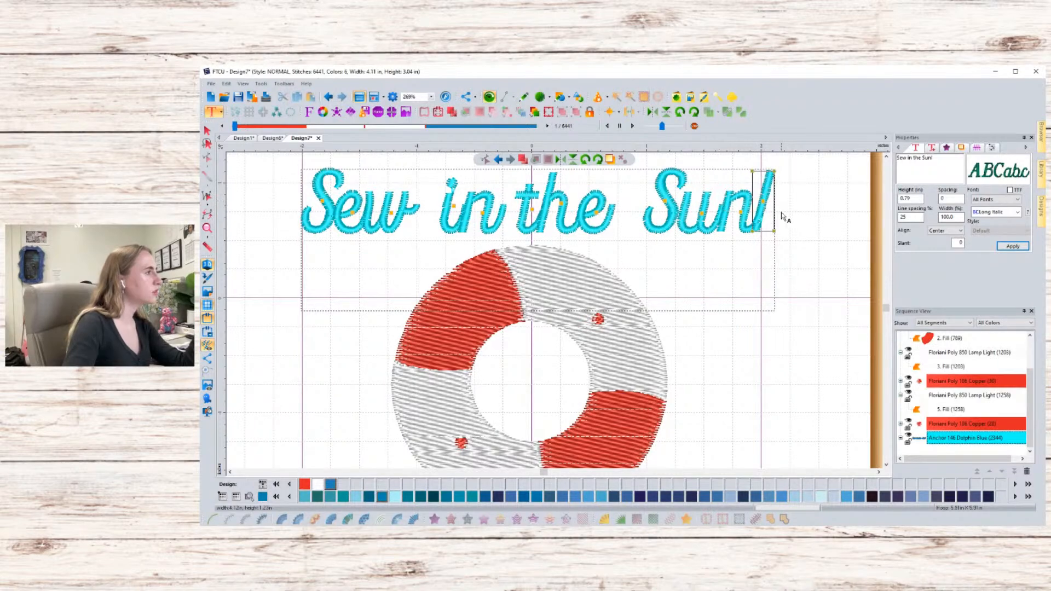
click(781, 217)
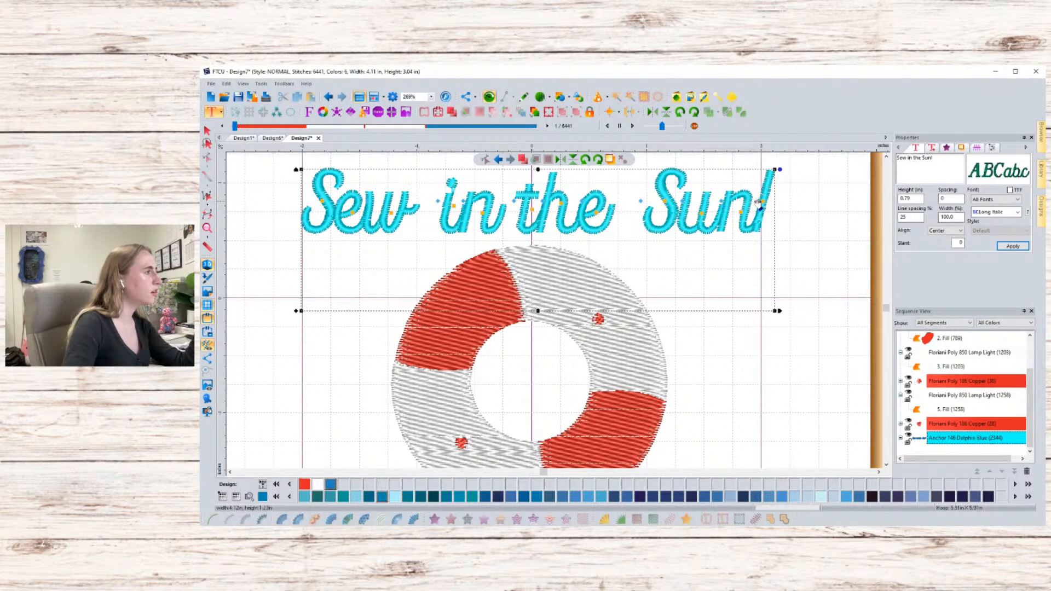
scroll(760, 202, up, 2)
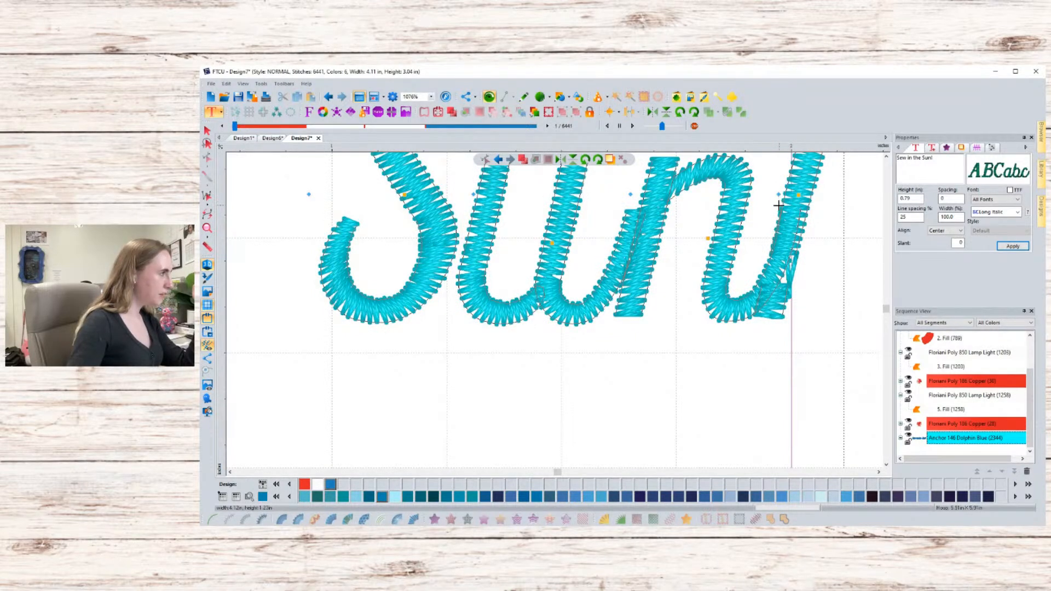
mouse_move(778, 205)
mouse_down()
mouse_move(794, 214)
mouse_move(776, 213)
mouse_up()
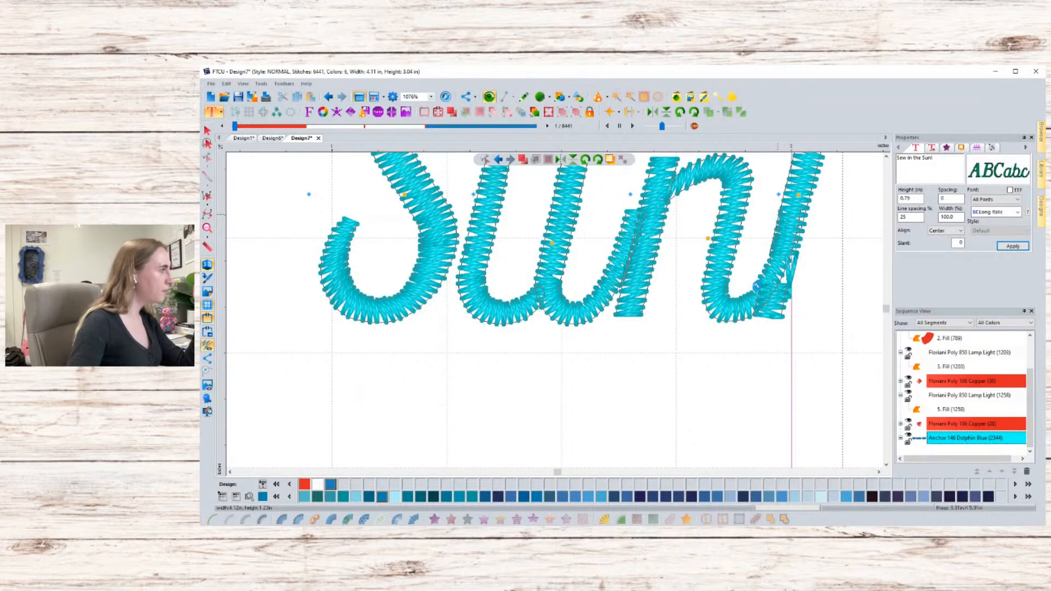
scroll(785, 321, down, 3)
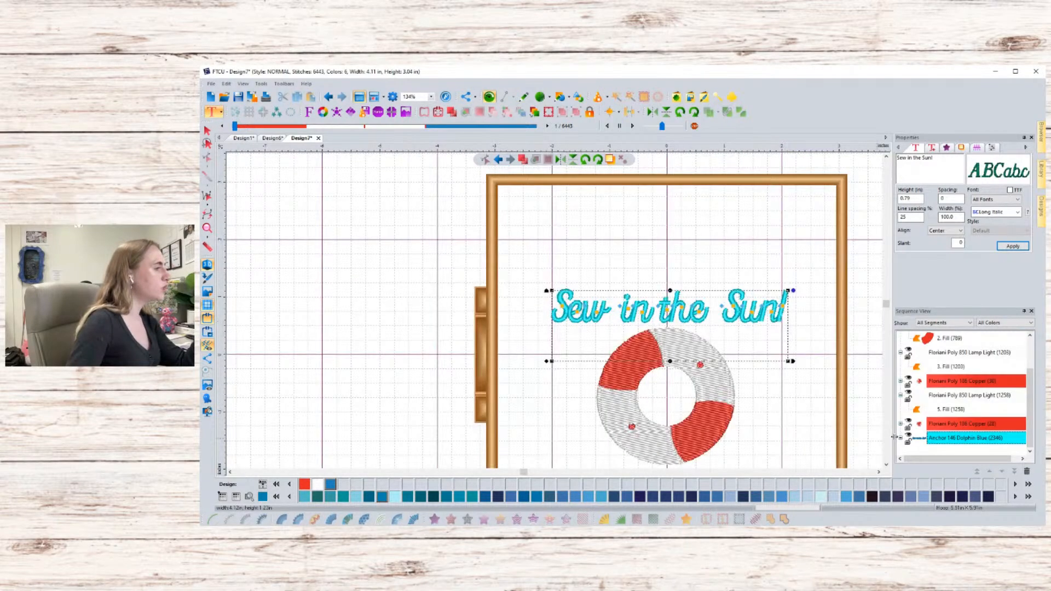
- Add a text-on-path object using the Path 16 arc and reposition its arc above the existing lettering
click(766, 263)
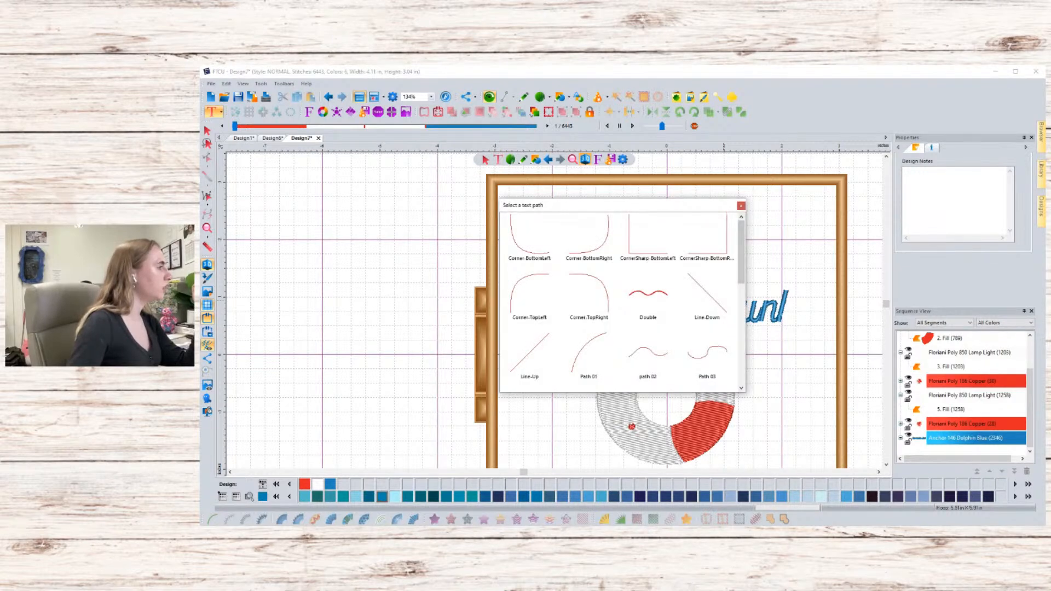
scroll(621, 301, down, 10)
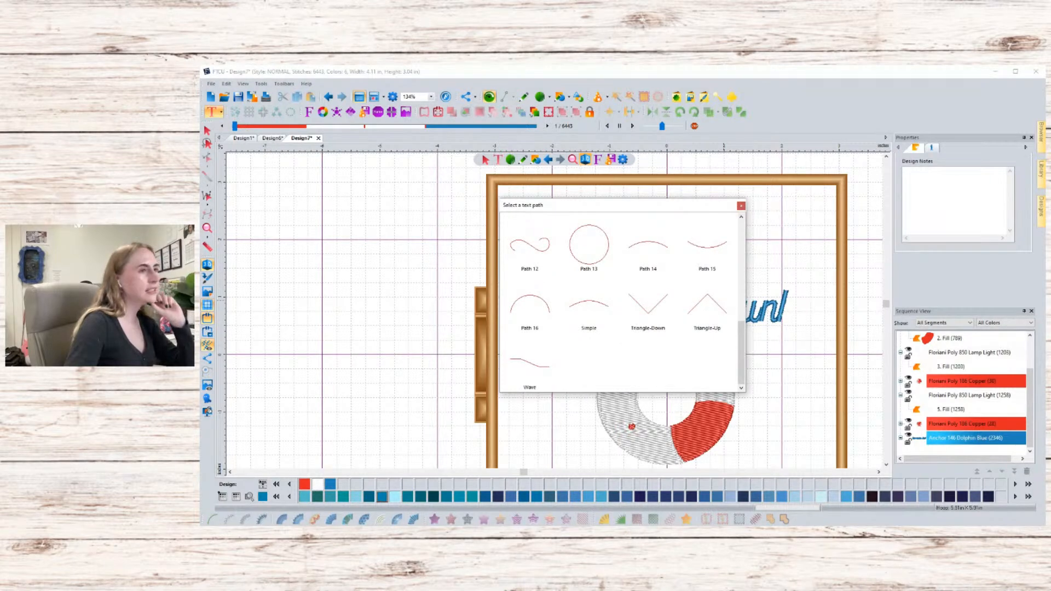
click(540, 307)
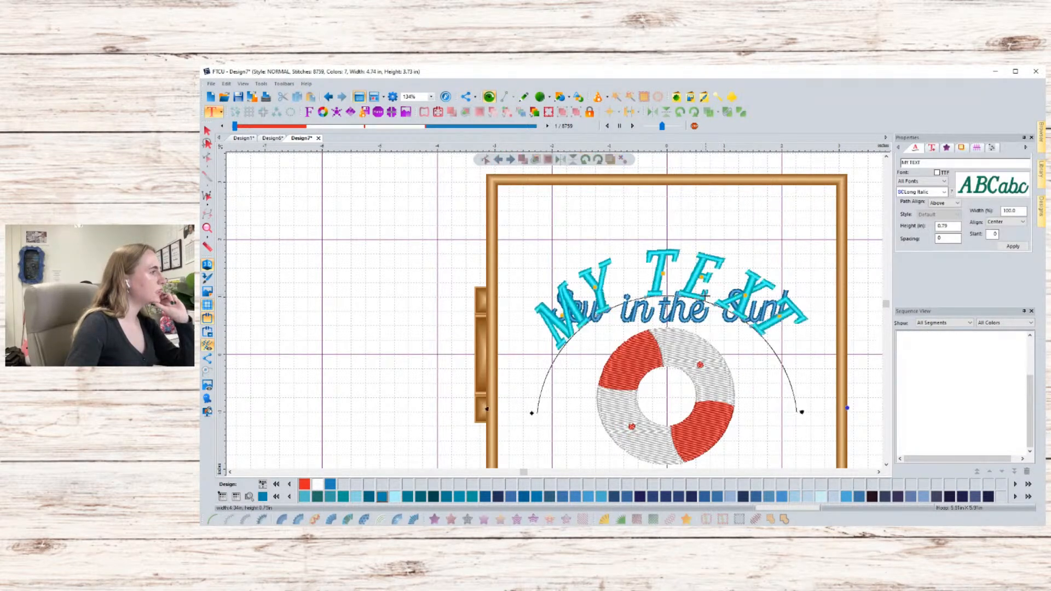
drag(774, 346, 721, 317)
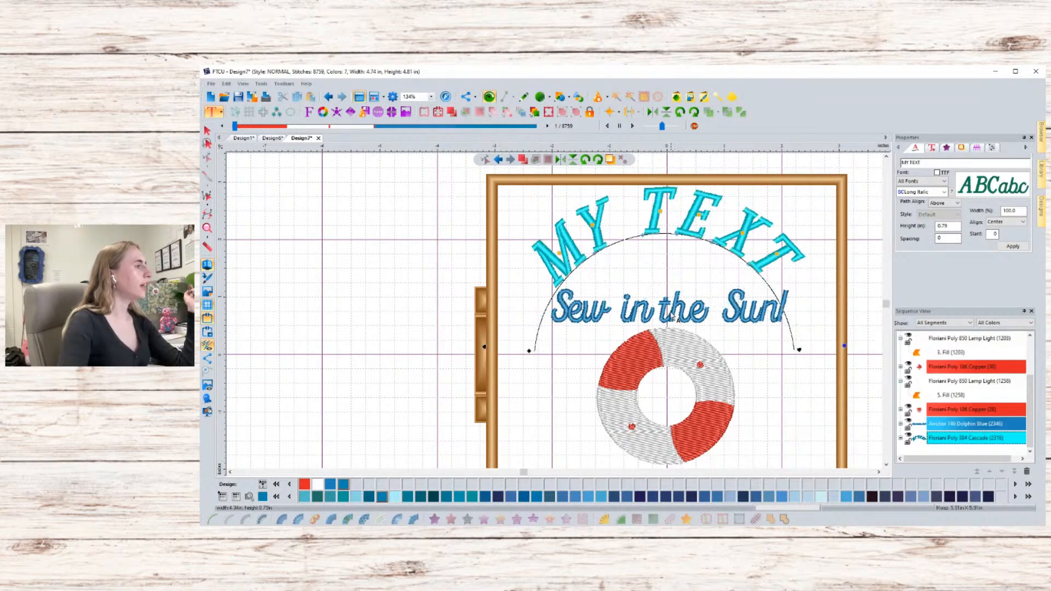
- Delete the straight "Sew in the Sun!" lettering
click(673, 312)
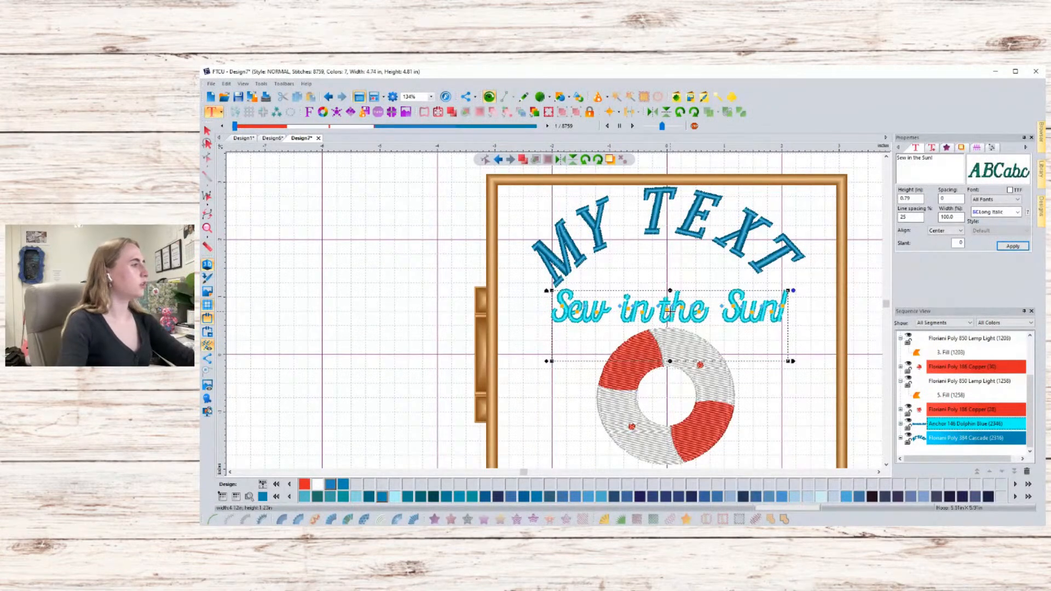
right_click(674, 304)
click(711, 388)
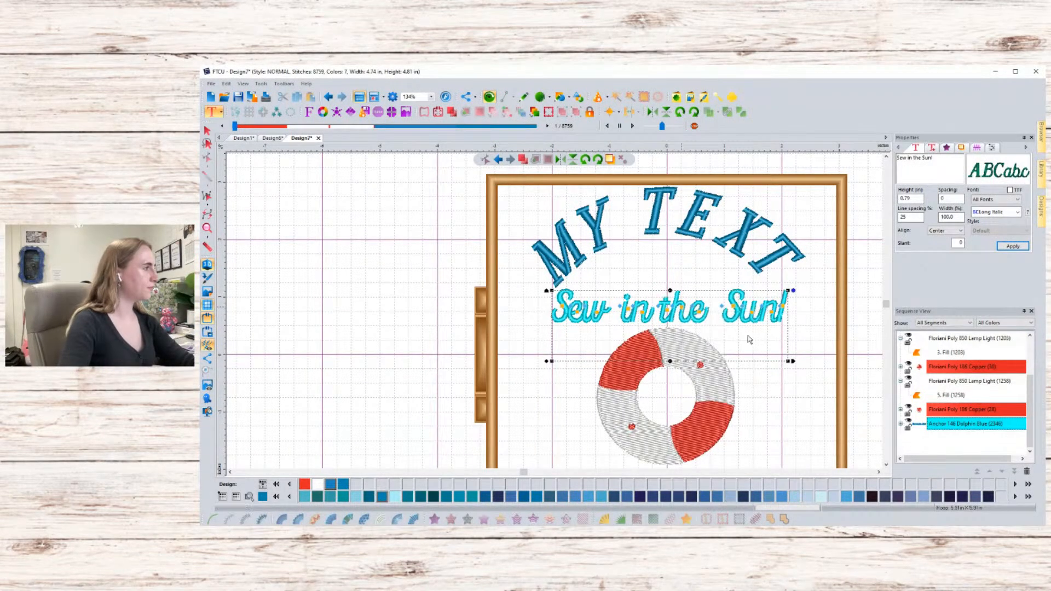
key(Delete)
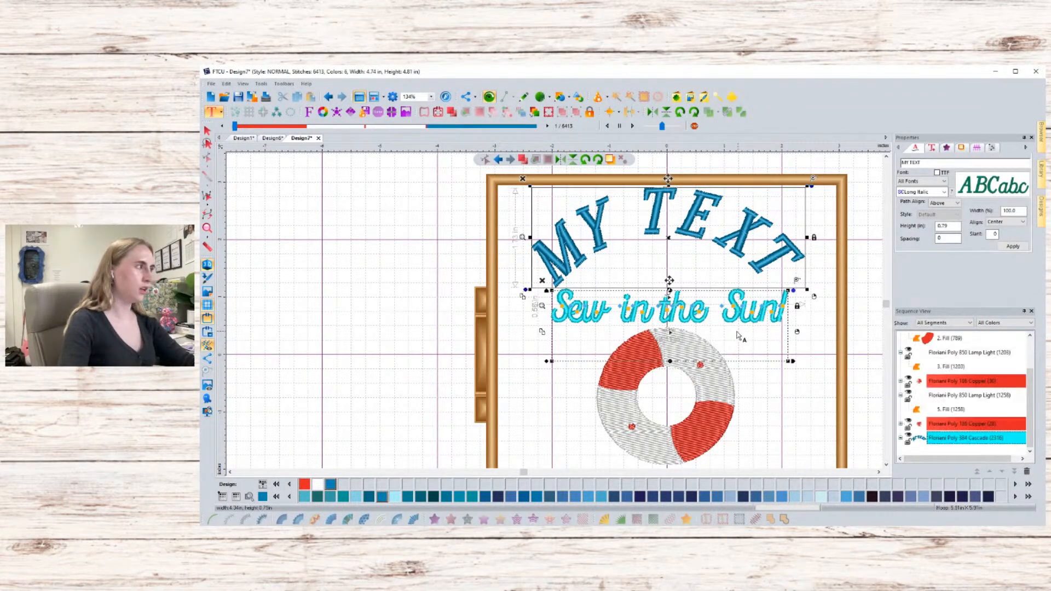
- Move the arched text down over the ring and scale it to about 3.31 in wide
drag(782, 275, 794, 354)
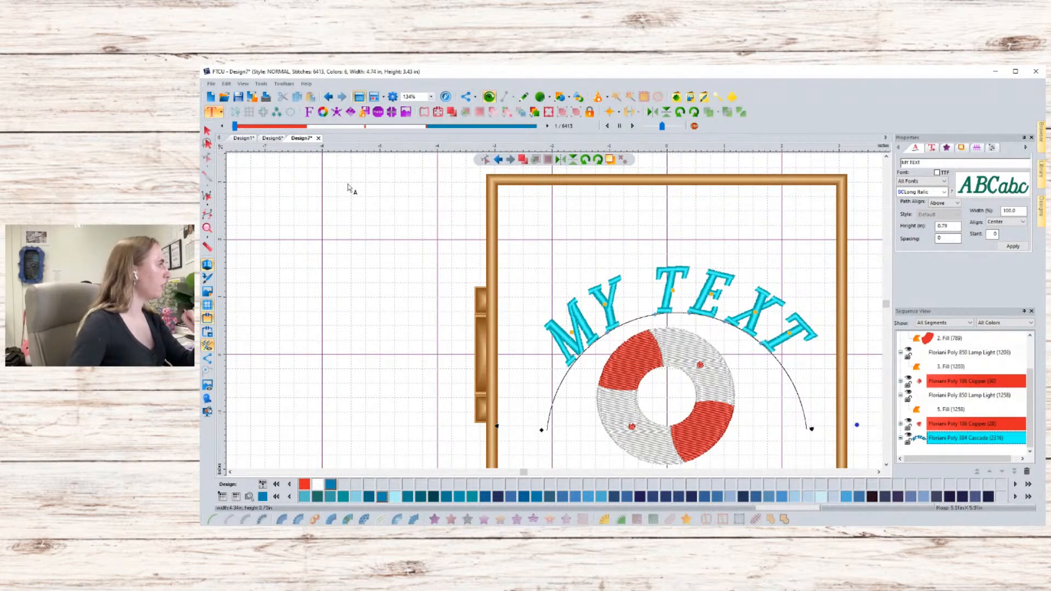
click(207, 130)
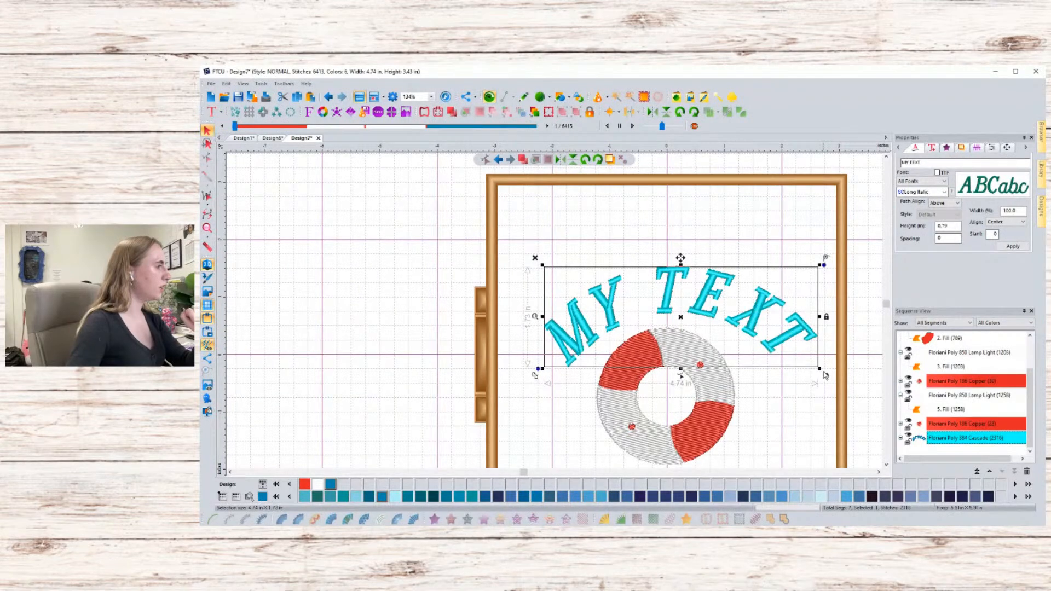
click(812, 368)
click(802, 352)
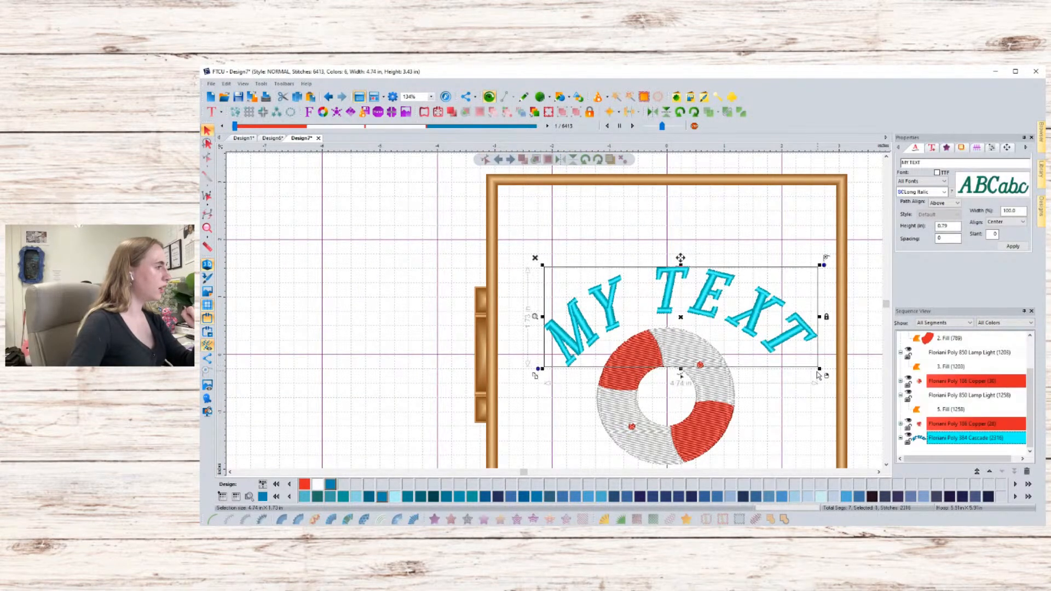
drag(818, 370, 737, 336)
drag(697, 306, 730, 331)
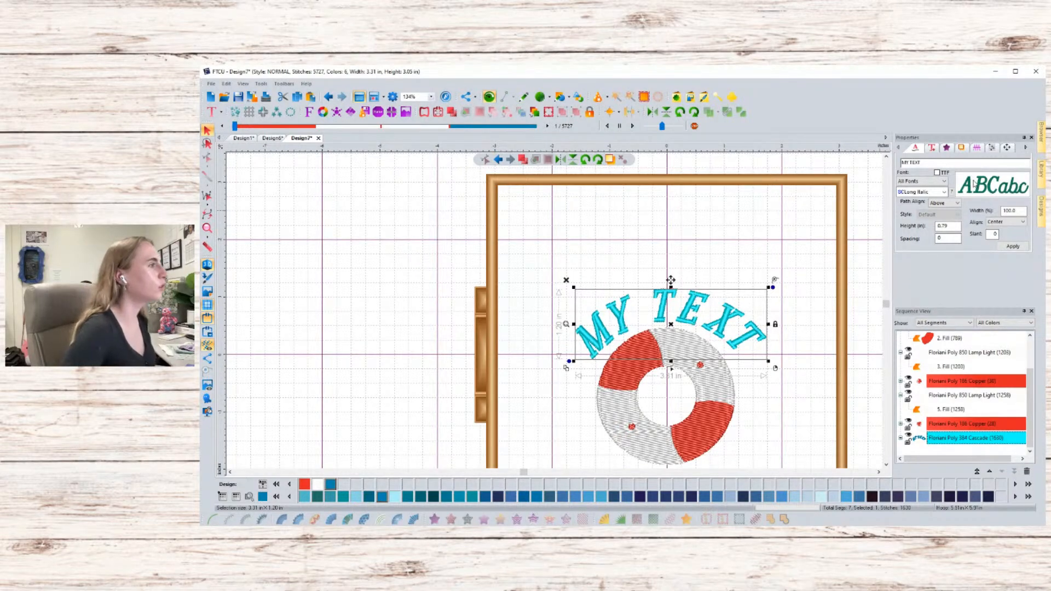
- Replace the arched text with "Sew in the Sun!" and apply it
click(924, 163)
drag(923, 164, 898, 167)
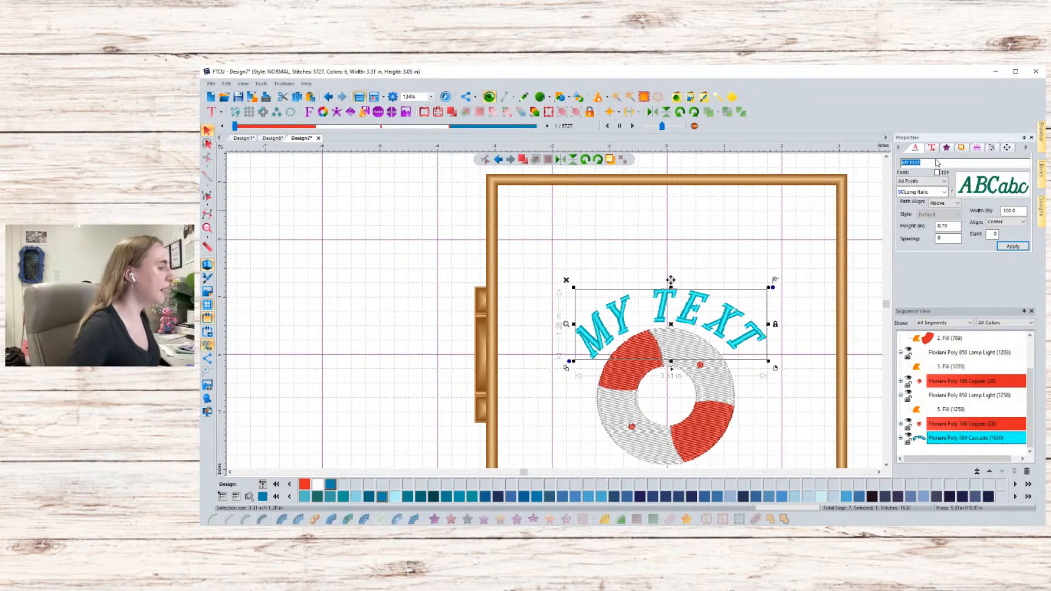
text(S)
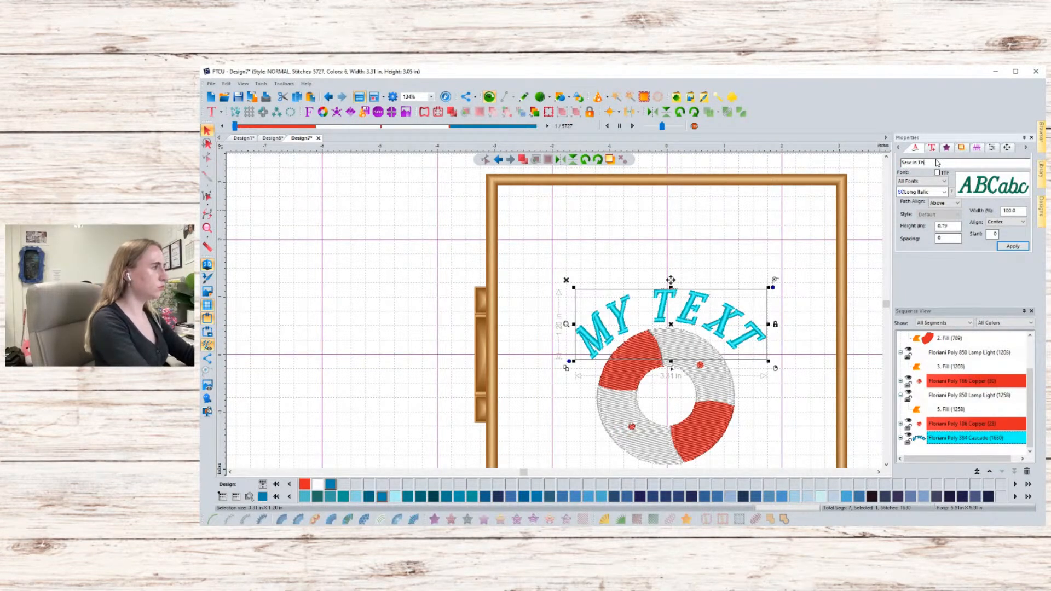
text(ew in the Sun)
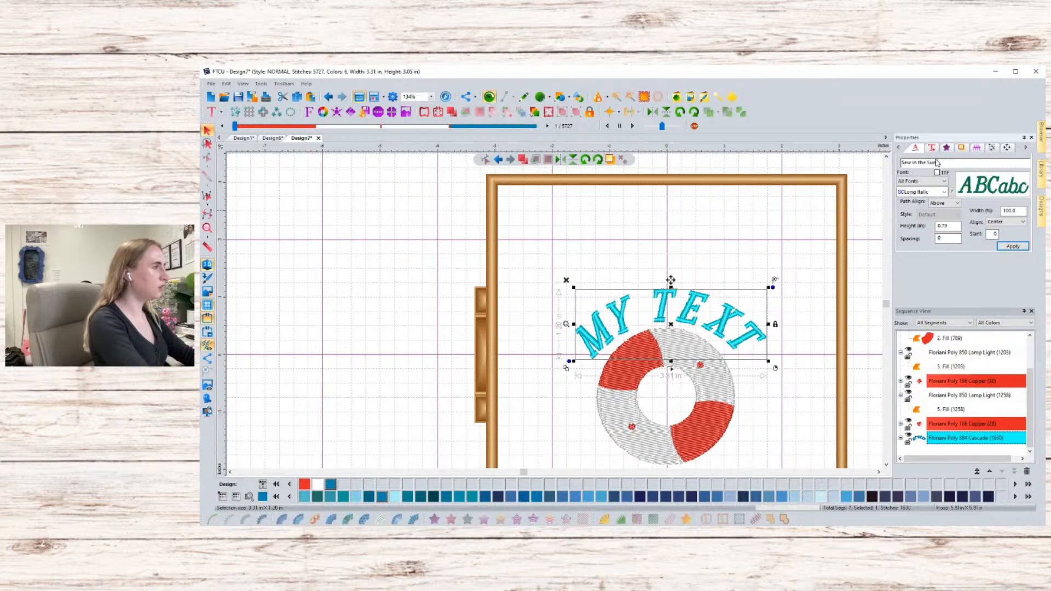
text(!)
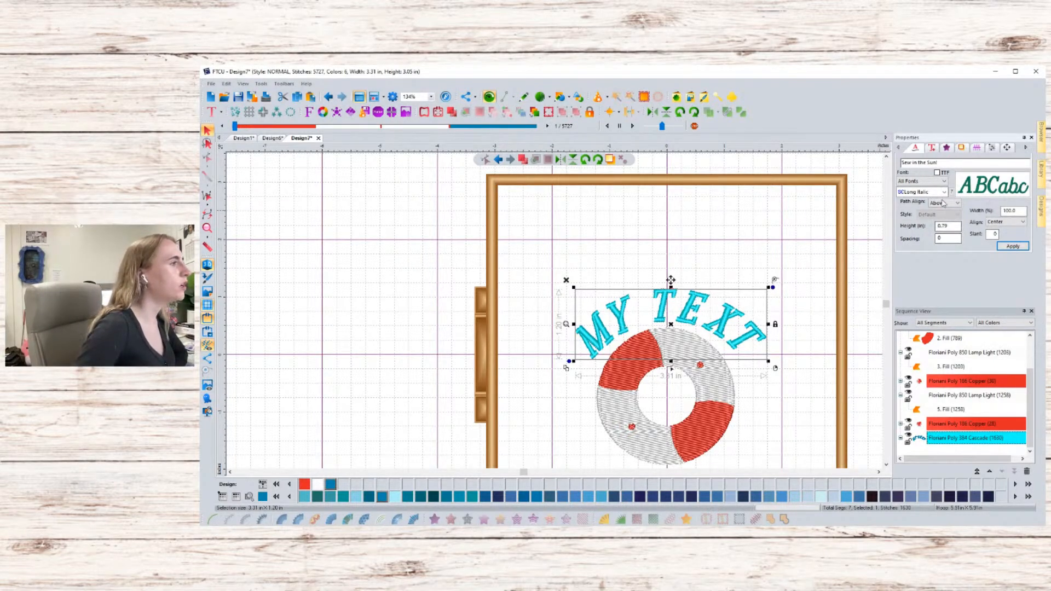
click(1017, 245)
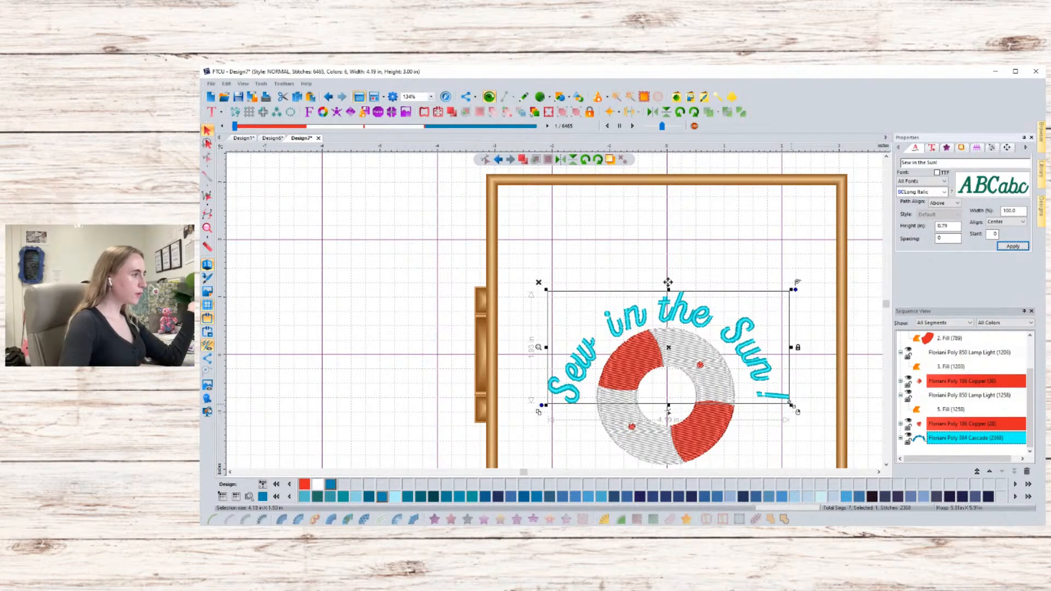
- Resize the arched lettering to about 3.29 in wide so it hugs the top of the ring
drag(792, 405, 743, 357)
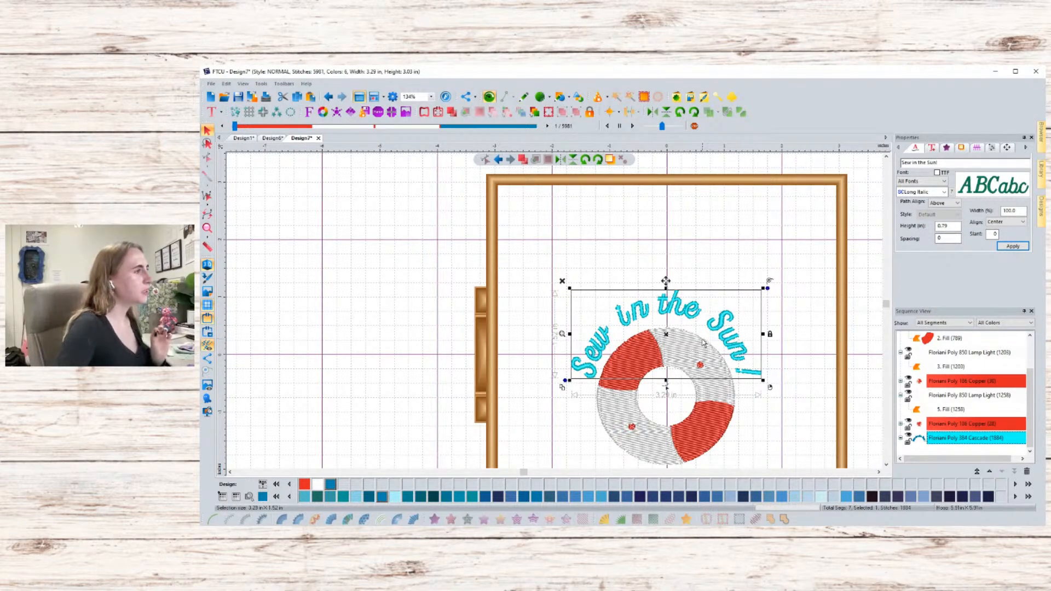
drag(669, 311, 669, 307)
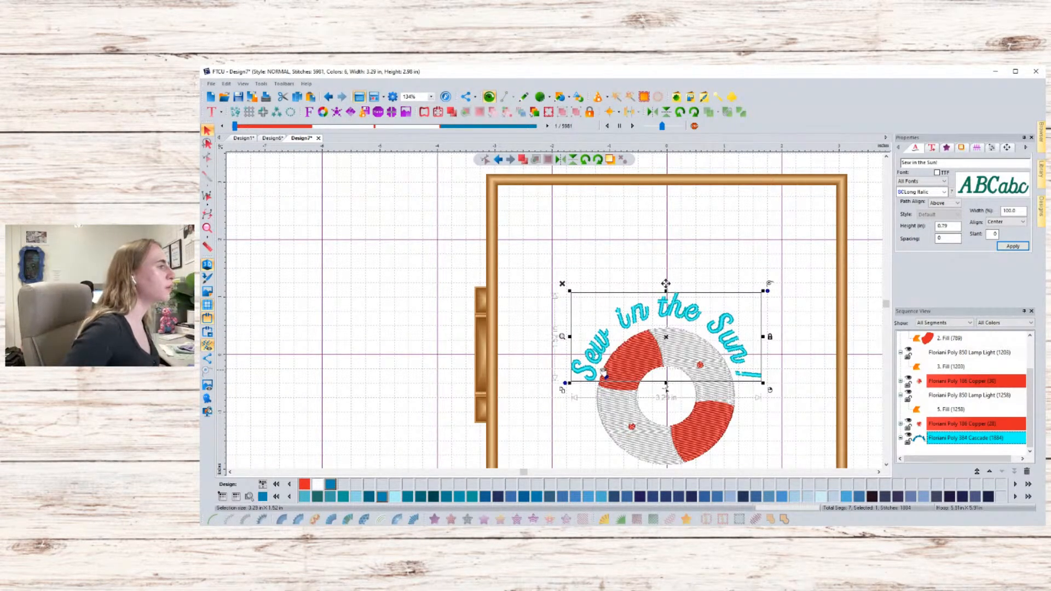
click(650, 331)
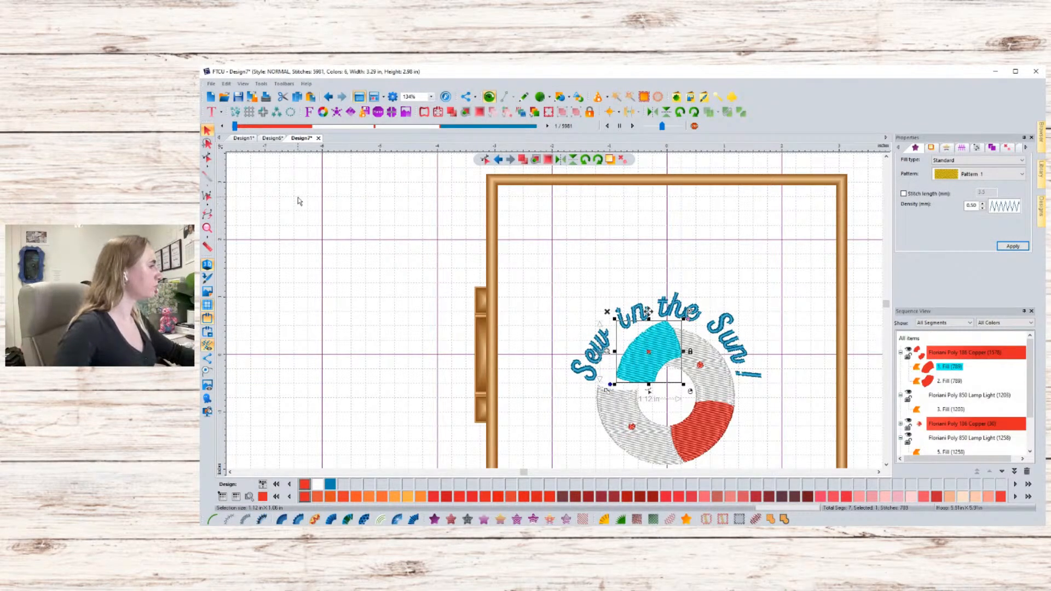
click(595, 329)
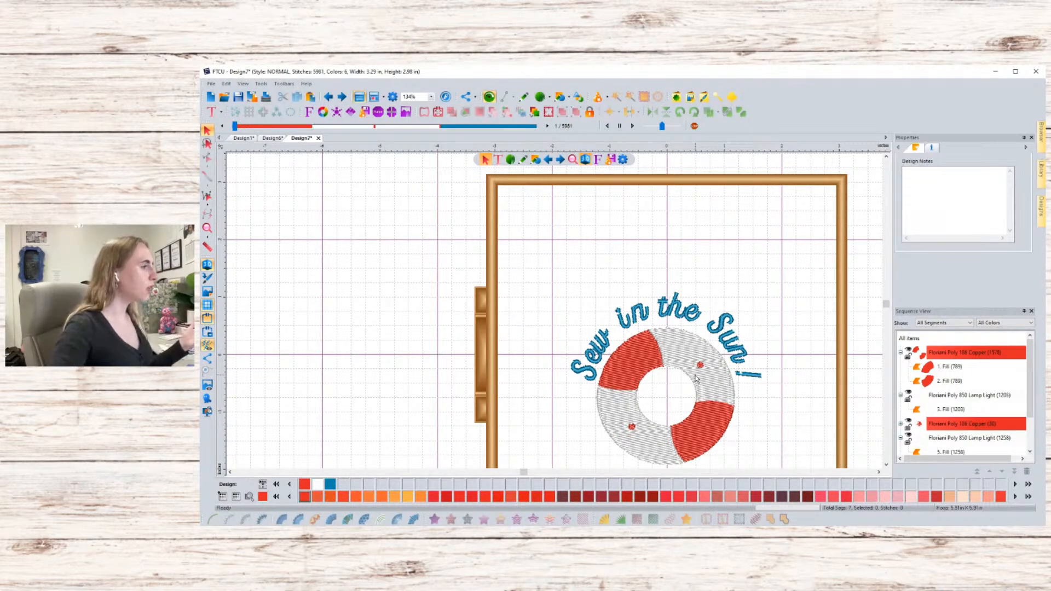
- Select the whole design and move it up within the hoop
click(885, 467)
click(885, 467)
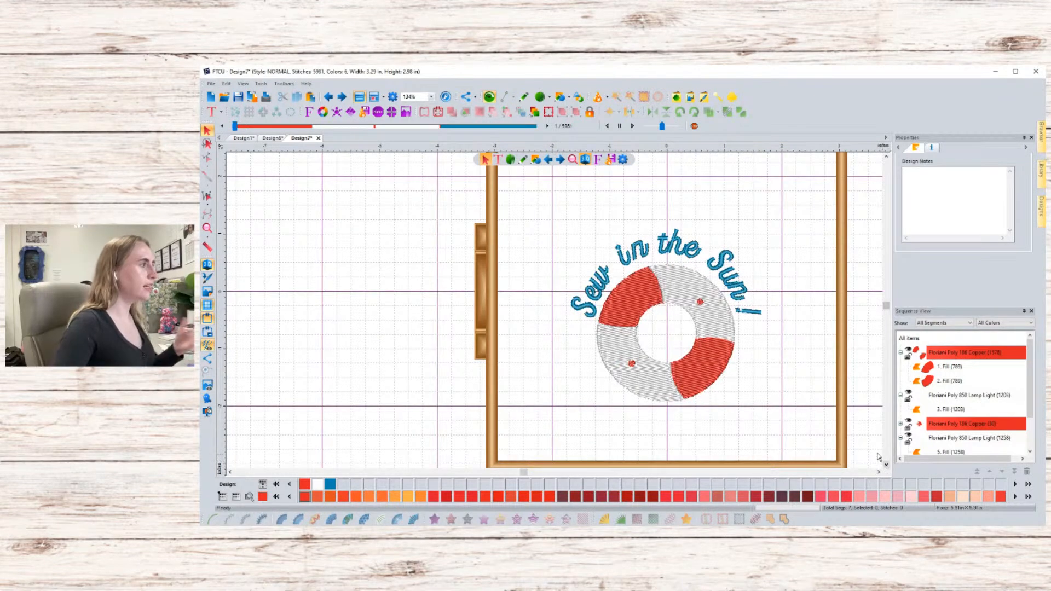
drag(545, 219, 803, 416)
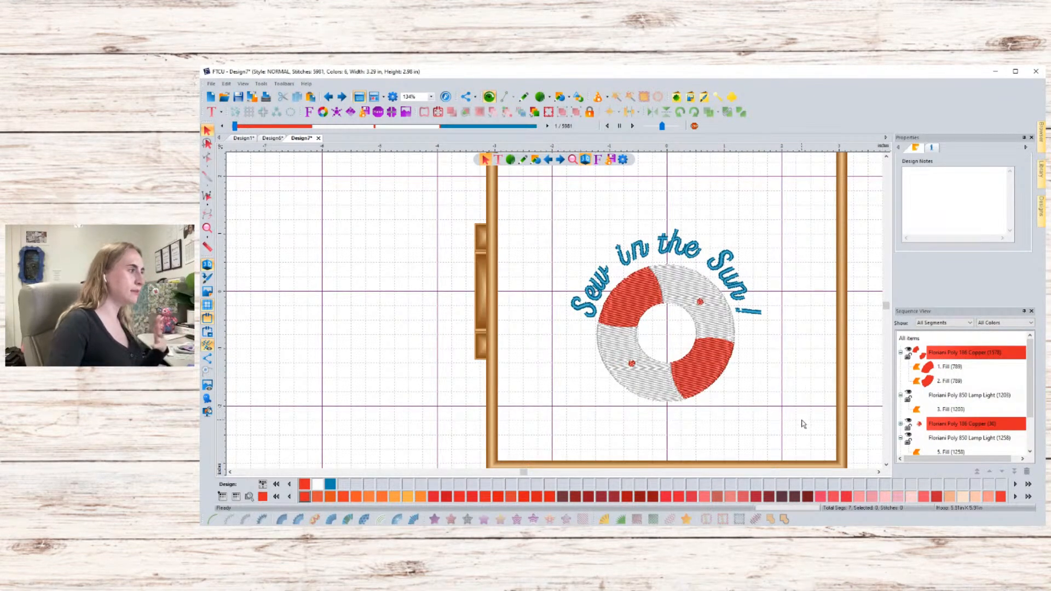
drag(716, 384, 717, 333)
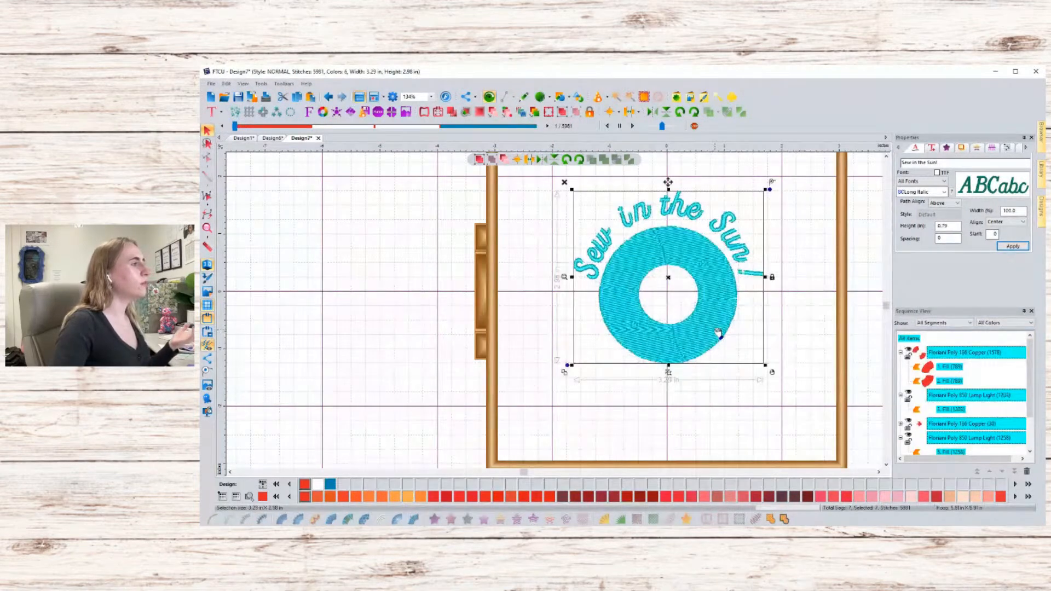
click(788, 328)
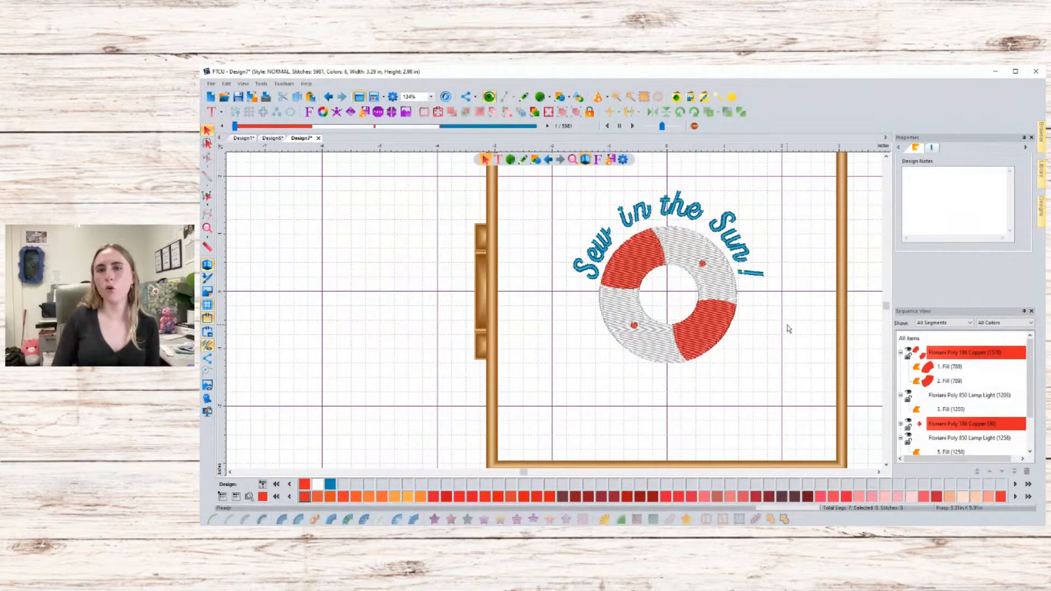